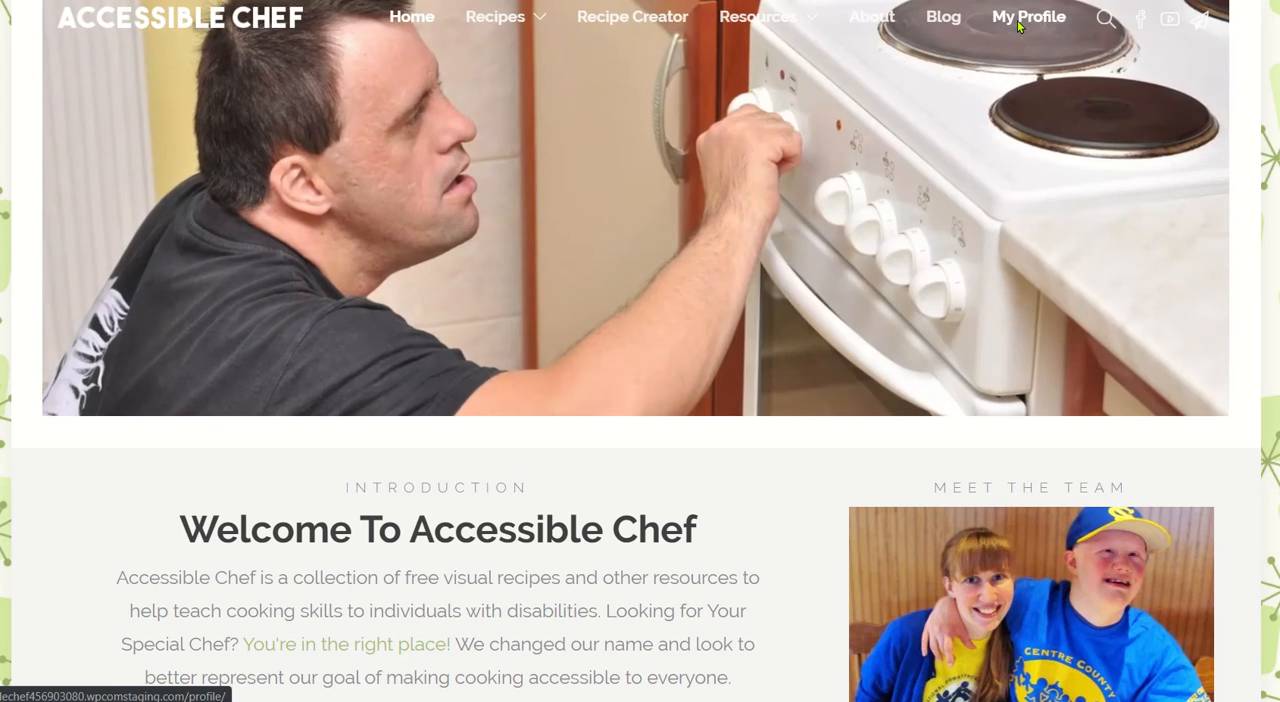
Open the profile registration form and enter the username recipetester and the account's e-mail address.
{"action": "left_click", "coordinate": [1017, 20]}
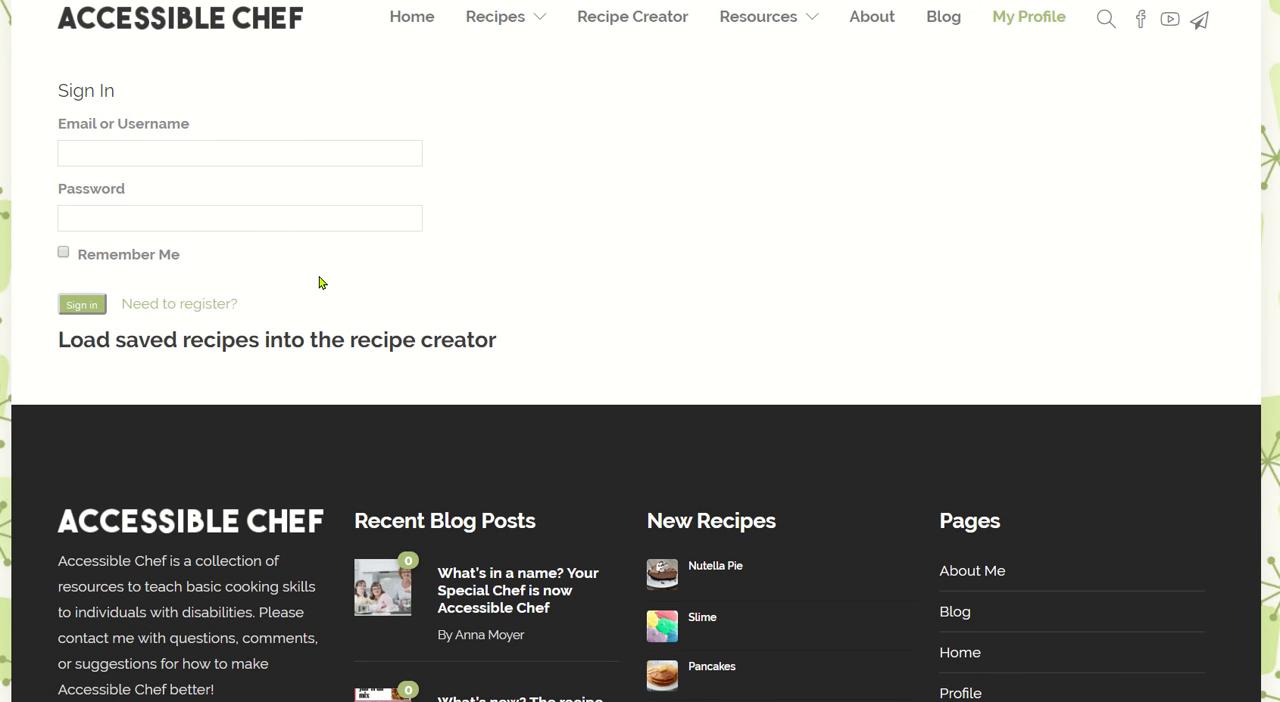
{"action": "left_click", "coordinate": [227, 304]}
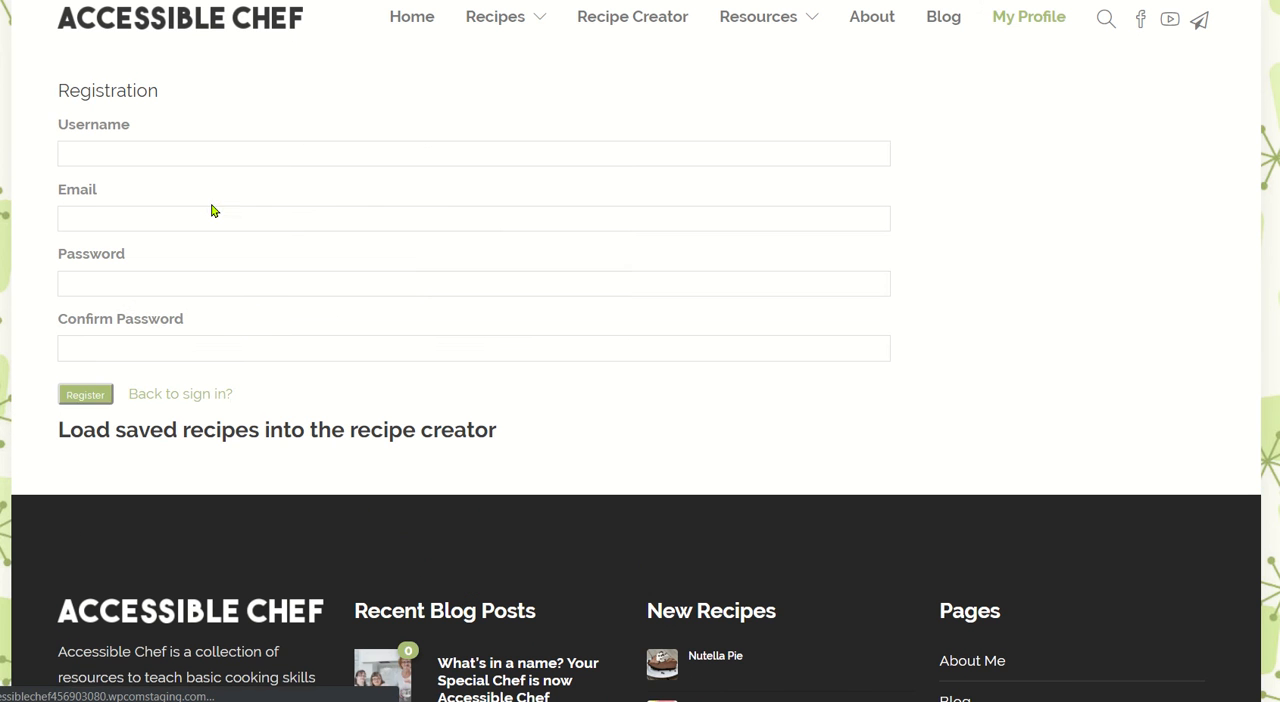
{"action": "left_click", "coordinate": [146, 156]}
{"action": "type", "text": "re"}
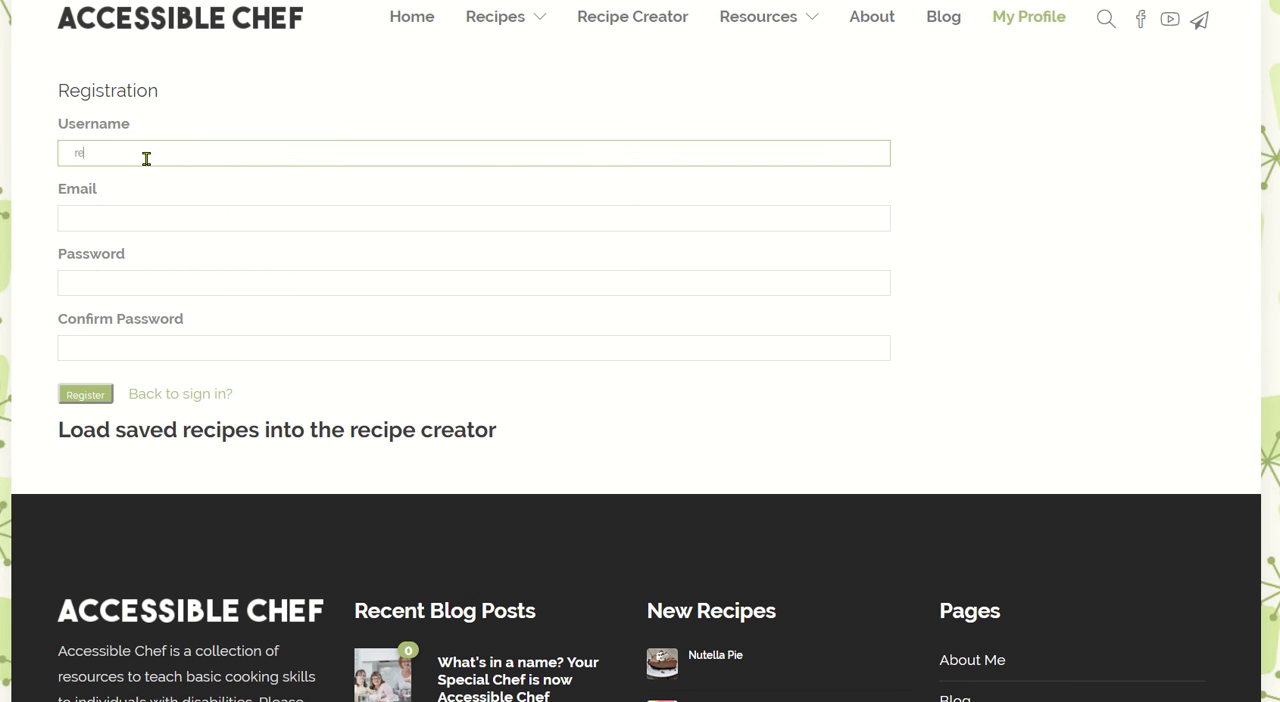
{"action": "type", "text": "cipetester"}
{"action": "key", "text": "Tab"}
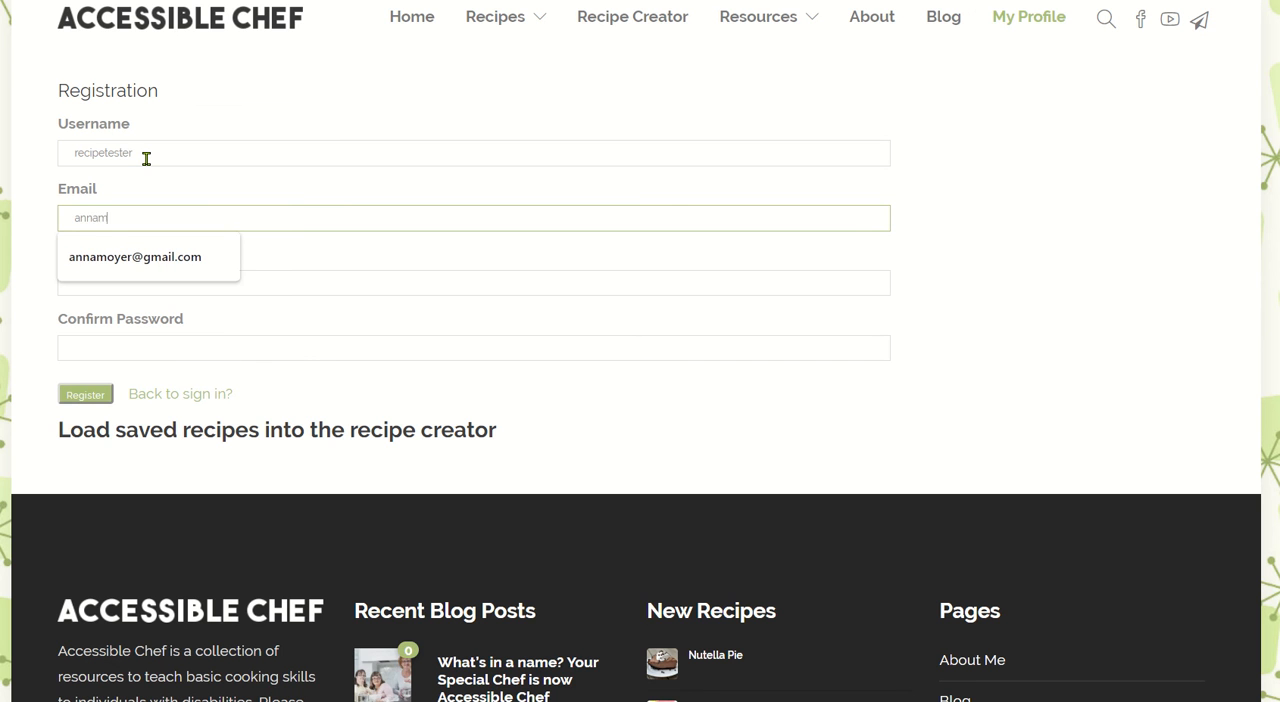
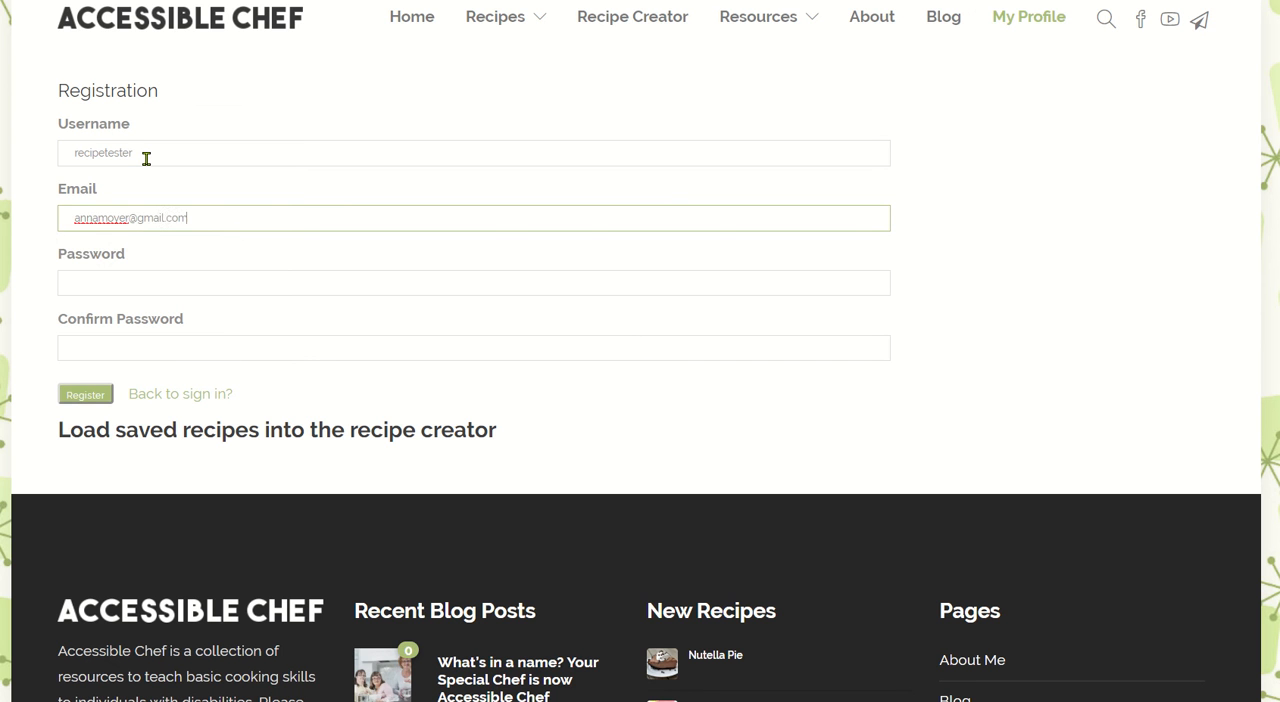
Enter and confirm the account password, and submit the registration.
{"action": "left_click", "coordinate": [180, 271]}
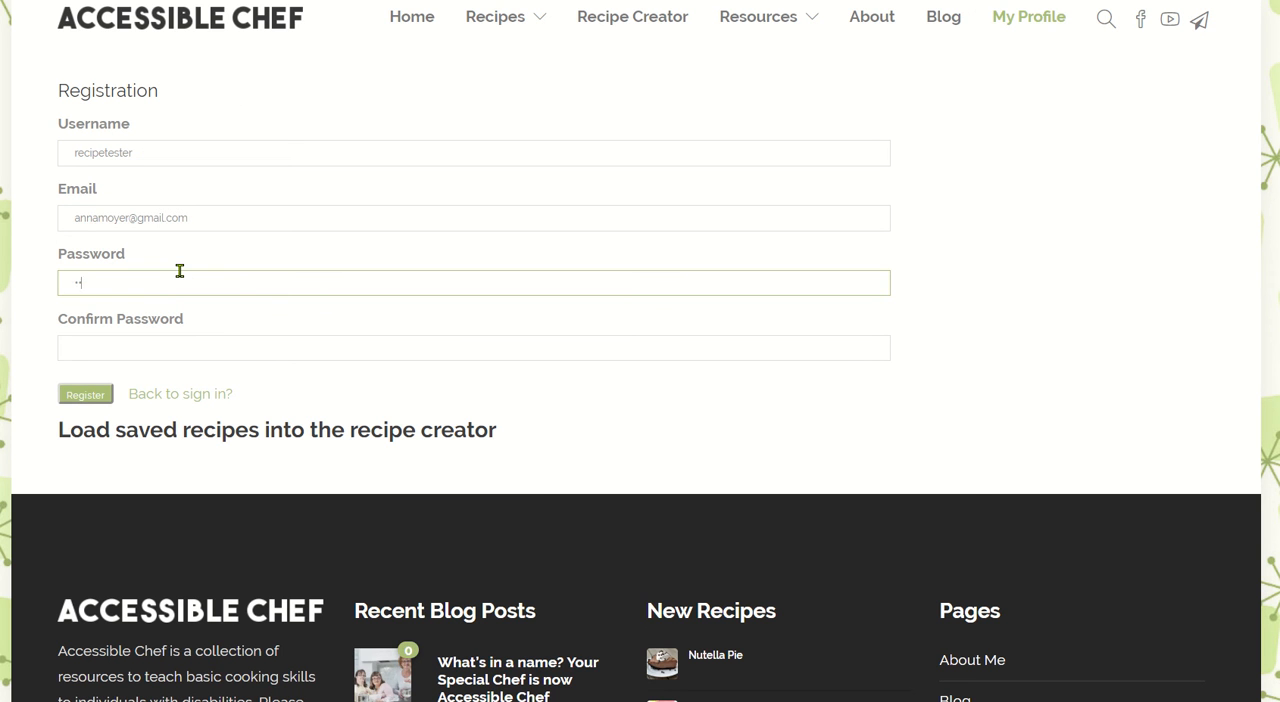
{"action": "type", "text": "••"}
{"action": "key", "text": "Tab"}
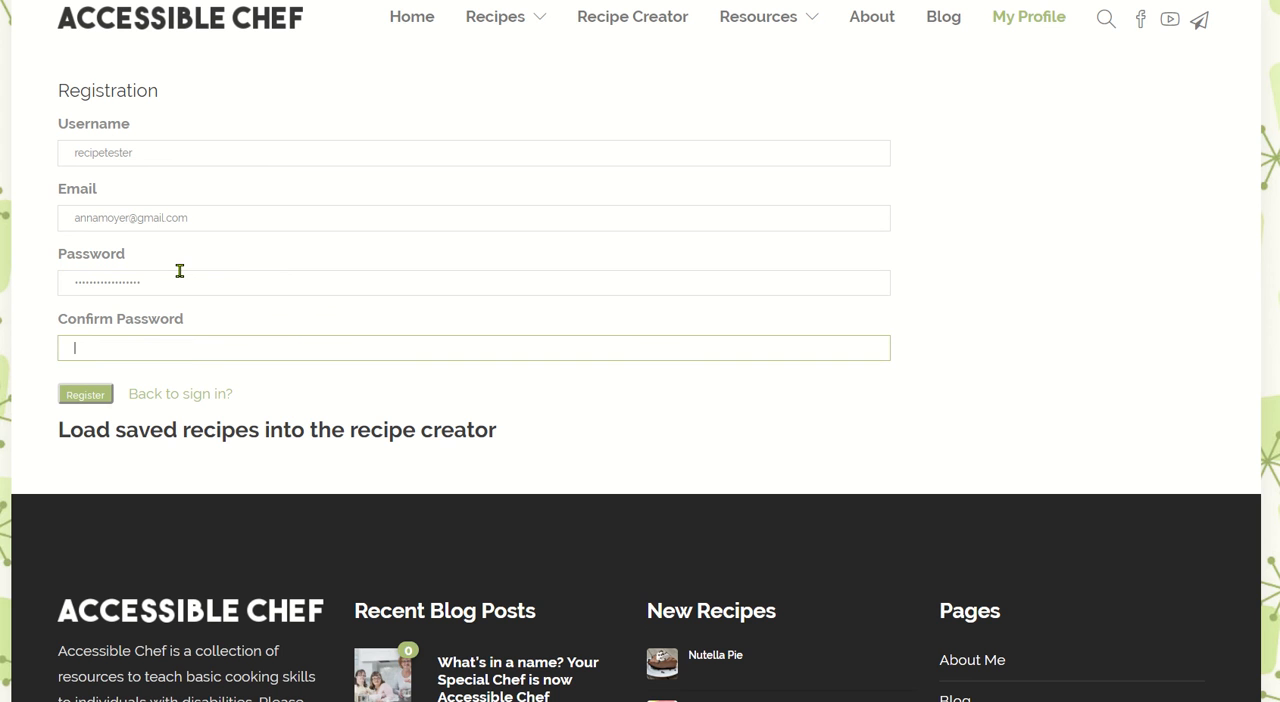
{"action": "type", "text": "••••"}
{"action": "left_click", "coordinate": [99, 392]}
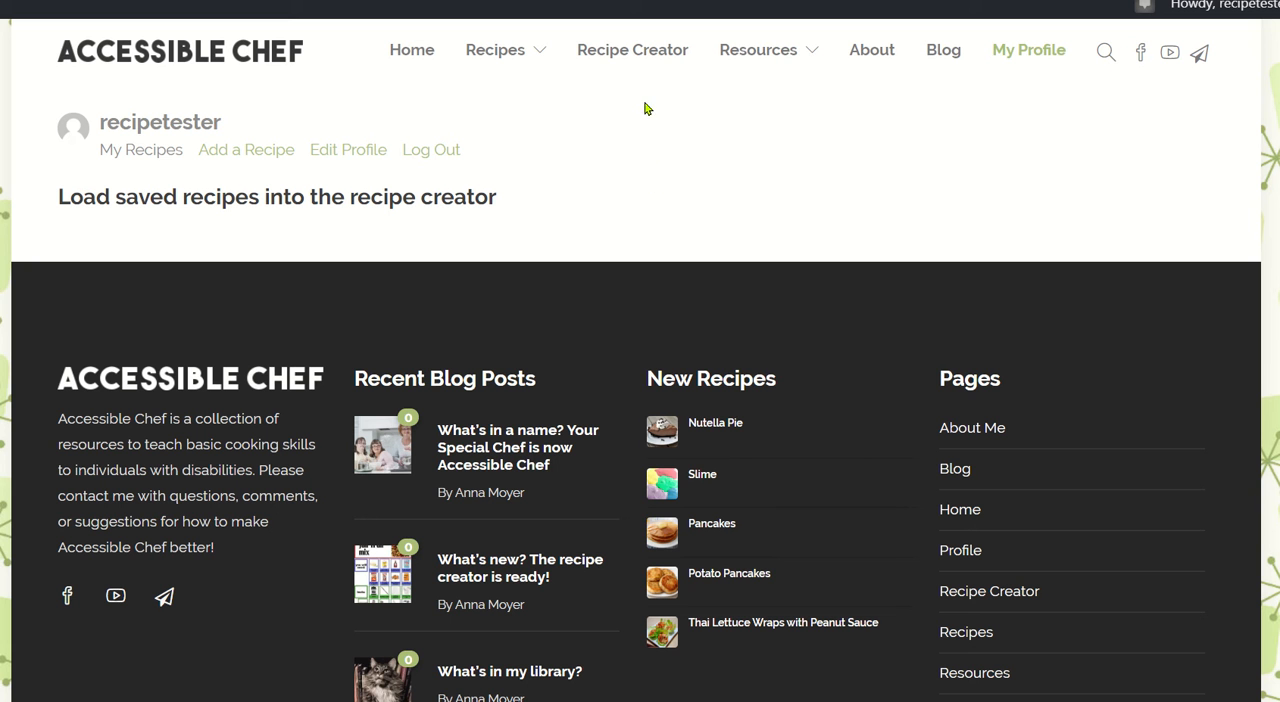
Open the Recipe Creator and look over the default template's title, ingredient and tool boxes and its page thumbnails.
{"action": "left_click", "coordinate": [629, 61]}
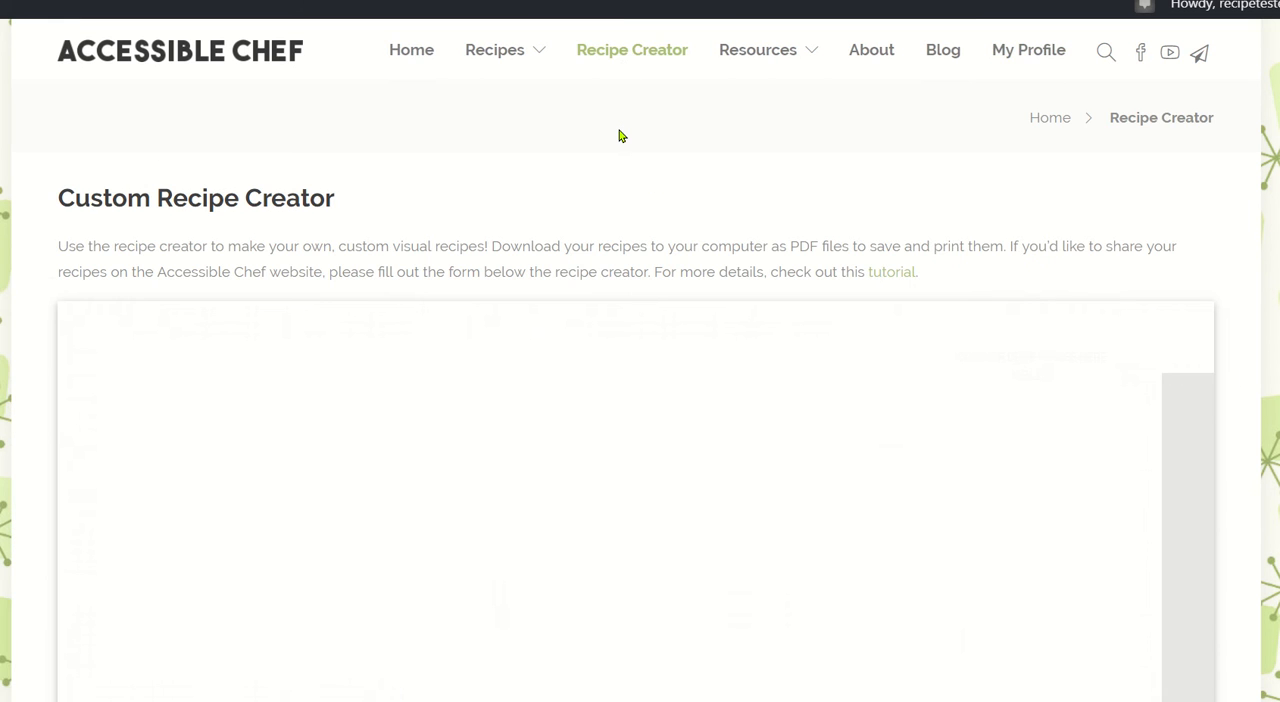
{"action": "scroll", "coordinate": [619, 130], "scroll_direction": "down", "scroll_amount": 1}
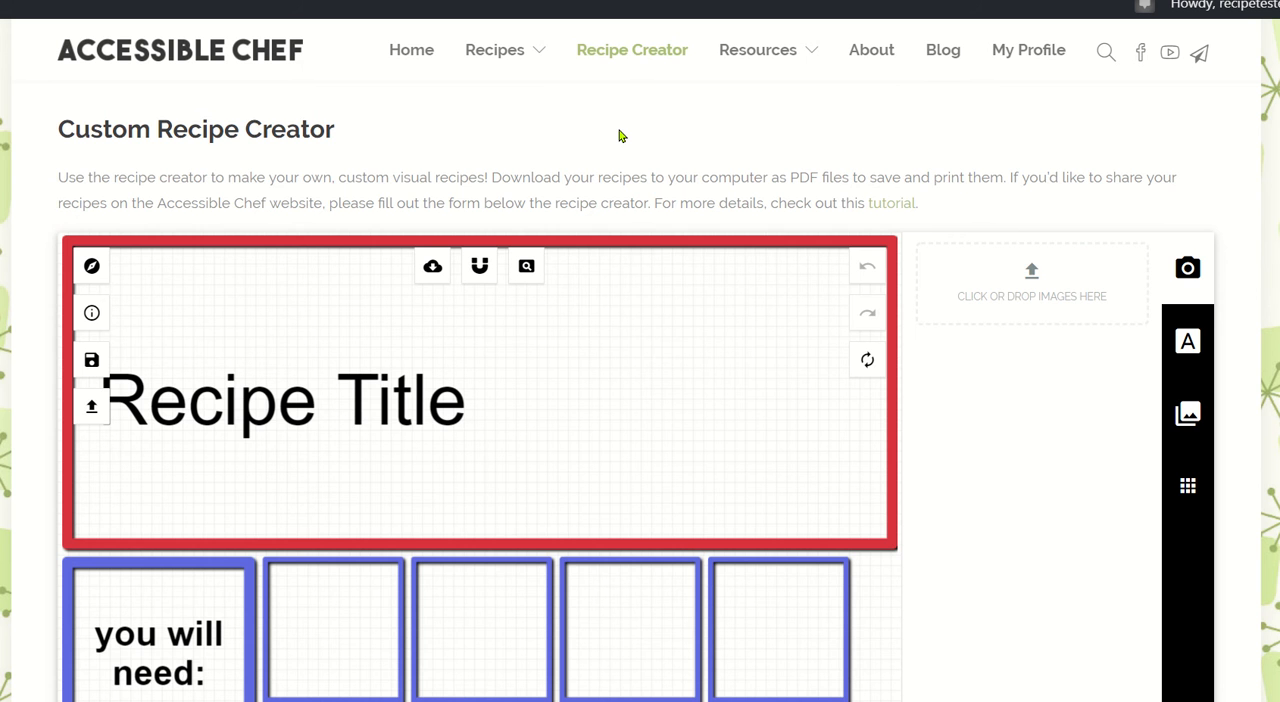
{"action": "scroll", "coordinate": [620, 135], "scroll_direction": "down", "scroll_amount": 2}
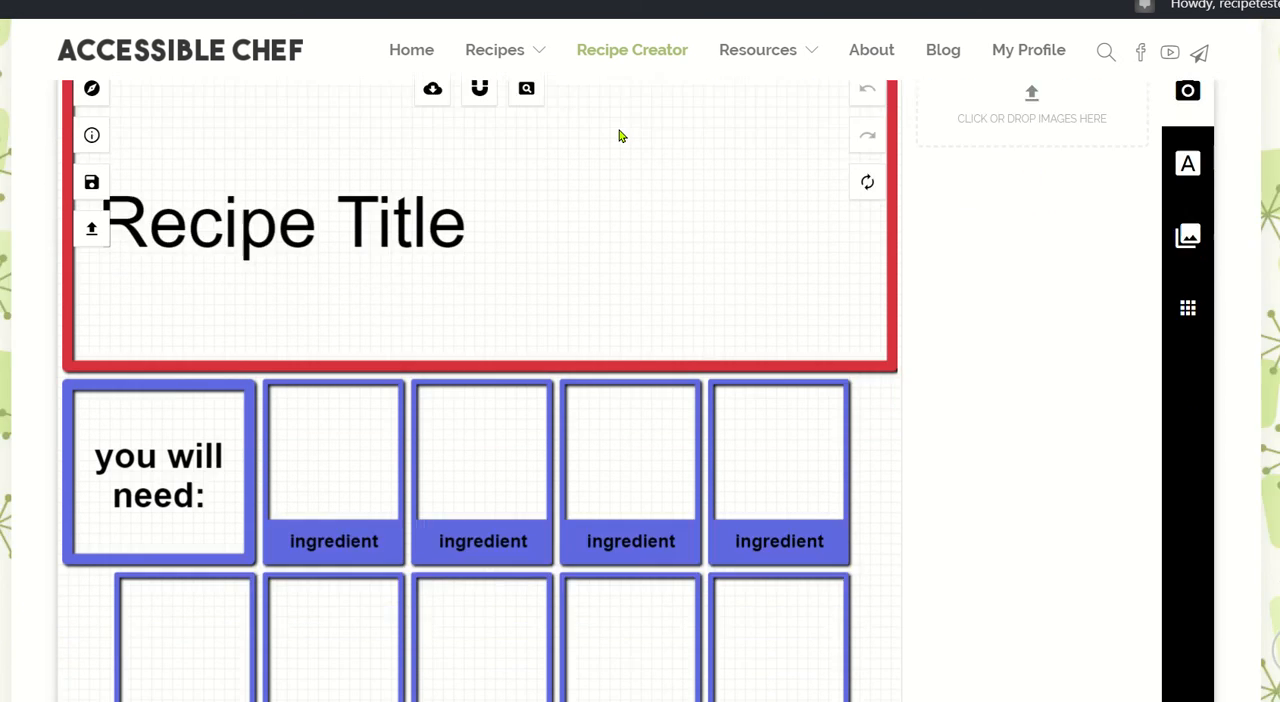
{"action": "scroll", "coordinate": [620, 134], "scroll_direction": "down", "scroll_amount": 5}
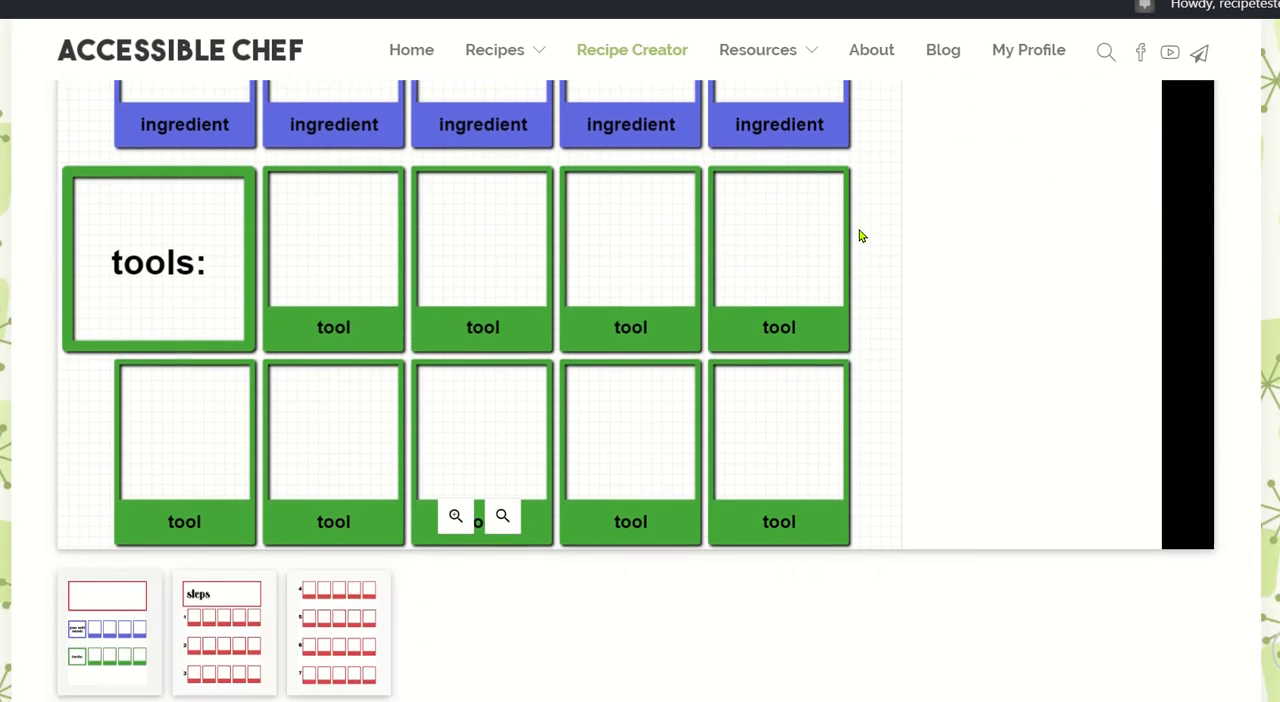
{"action": "scroll", "coordinate": [860, 236], "scroll_direction": "up", "scroll_amount": 7}
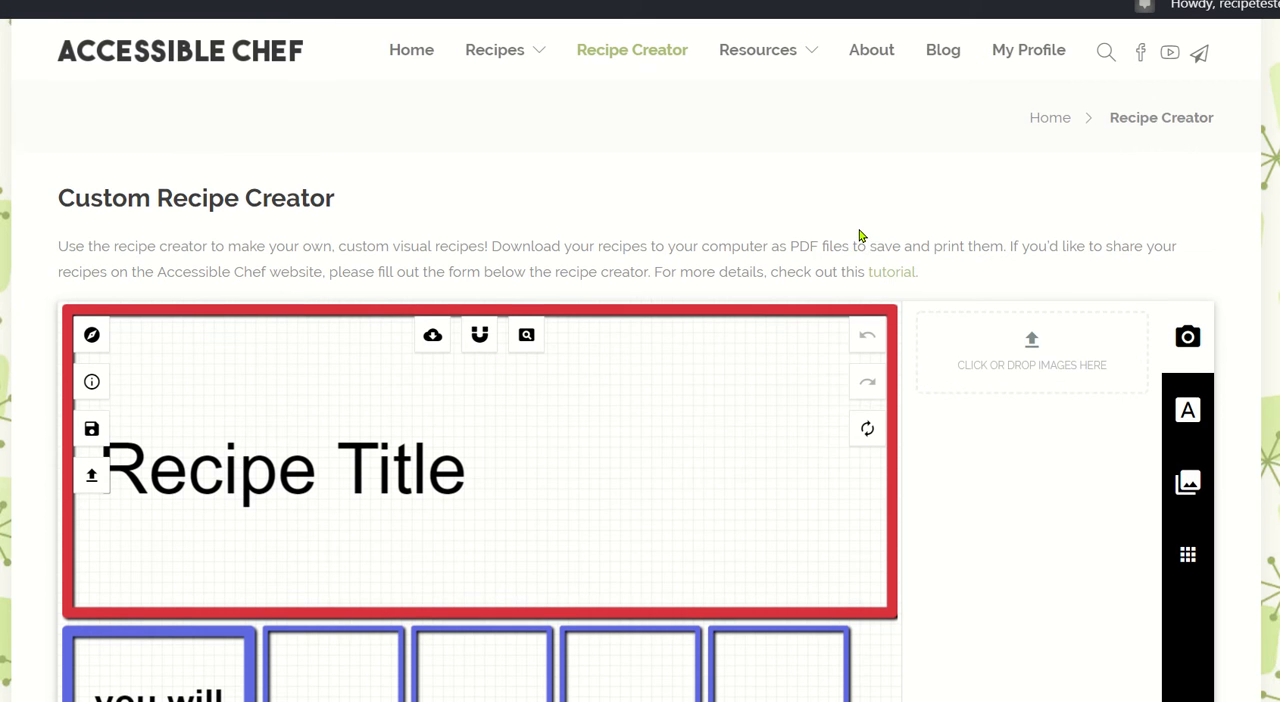
Replace the recipe template with the short one shown as microwave popcorn and look over its layout.
{"action": "scroll", "coordinate": [860, 236], "scroll_direction": "down", "scroll_amount": 1}
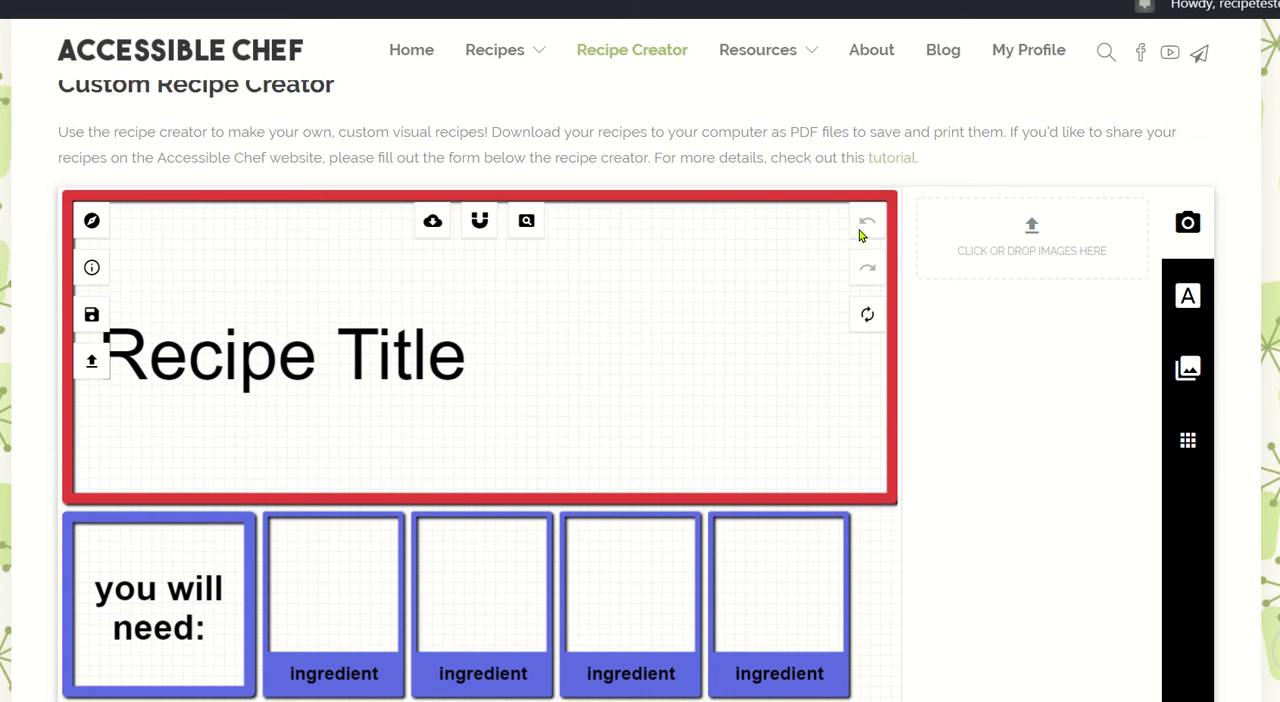
{"action": "left_click", "coordinate": [1188, 440]}
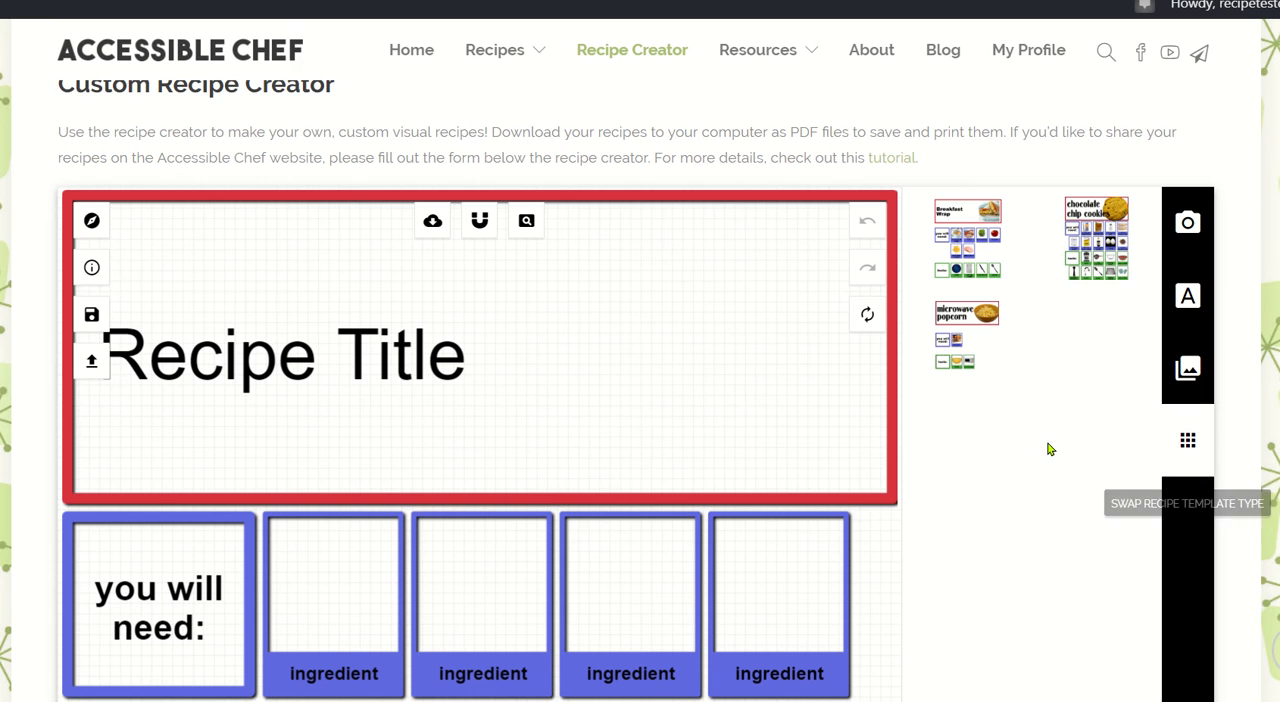
{"action": "mouse_move", "coordinate": [988, 242]}
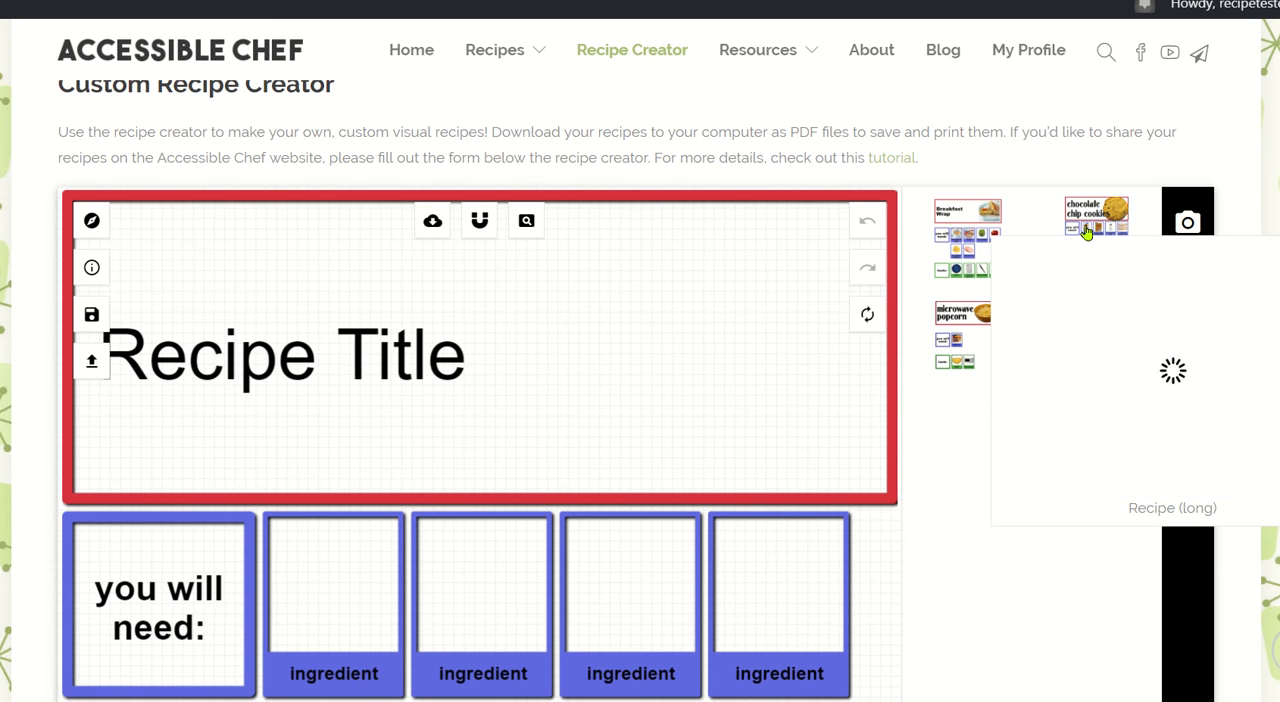
{"action": "mouse_move", "coordinate": [978, 313]}
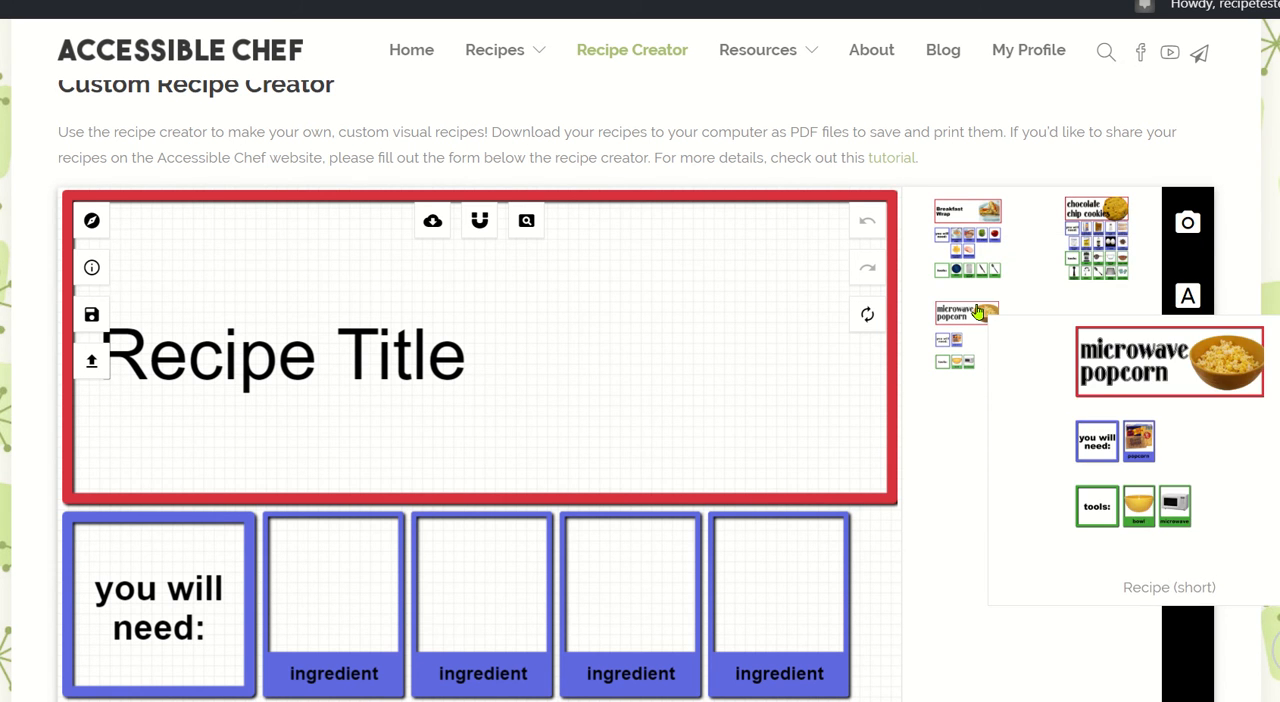
{"action": "left_click", "coordinate": [978, 313]}
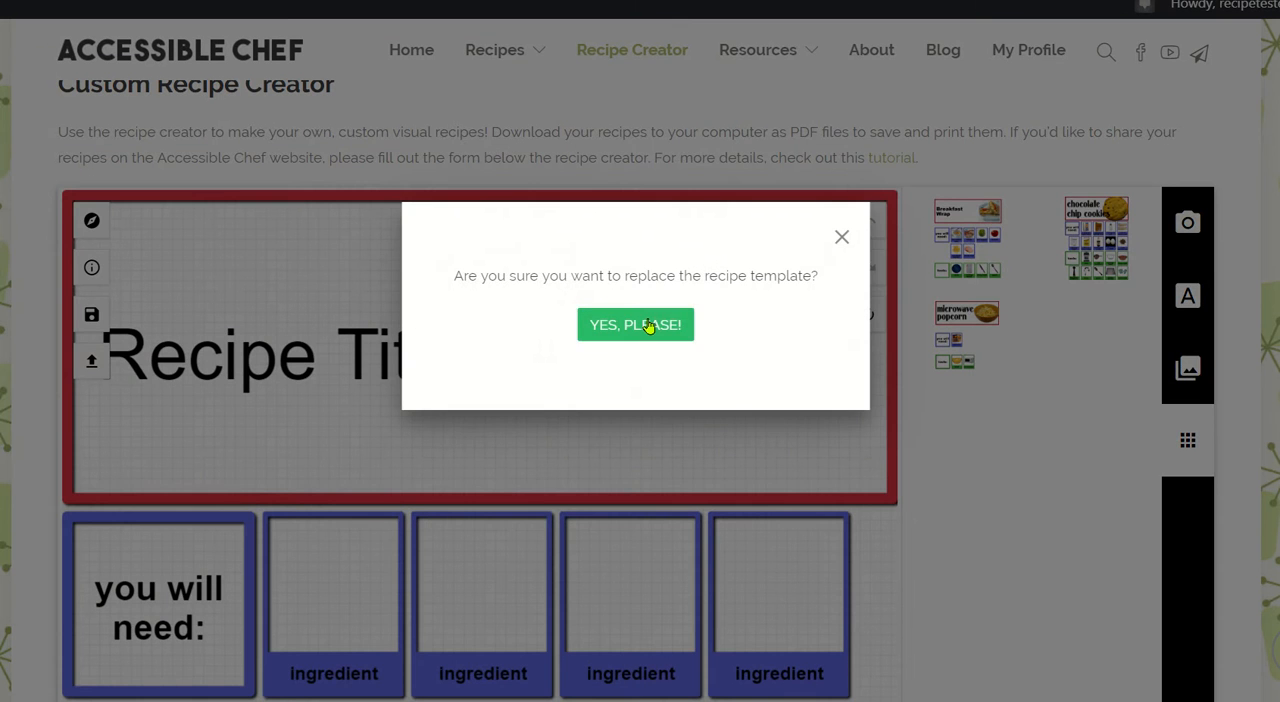
{"action": "left_click", "coordinate": [649, 323]}
{"action": "scroll", "coordinate": [649, 322], "scroll_direction": "down", "scroll_amount": 3}
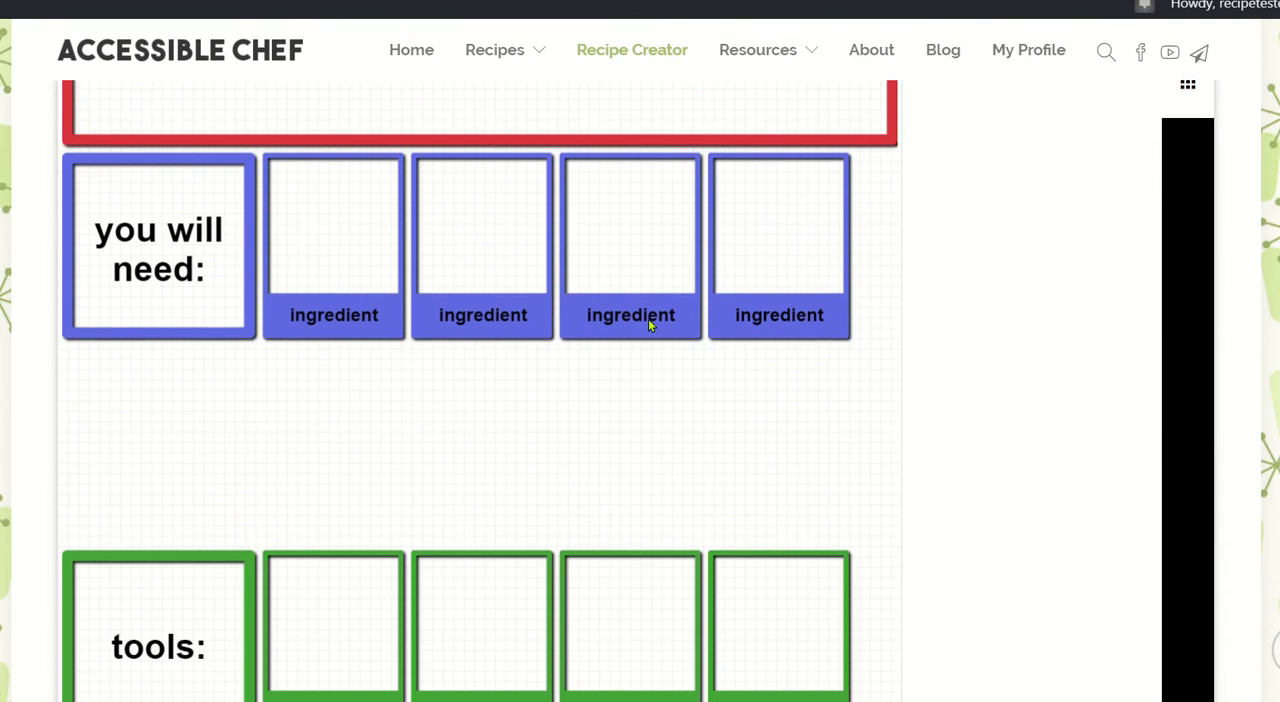
{"action": "scroll", "coordinate": [668, 447], "scroll_direction": "down", "scroll_amount": 3}
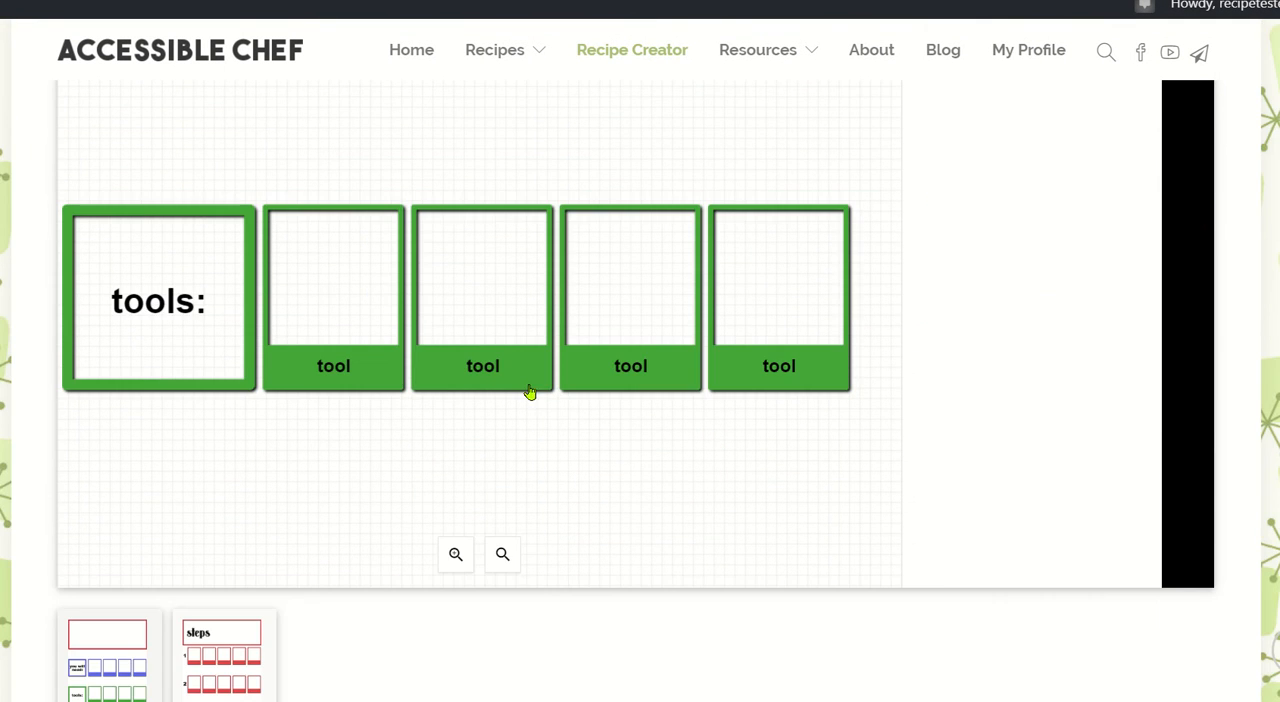
Replace the recipe template with the standard-length one shown as Breakfast Wrap.
{"action": "scroll", "coordinate": [528, 391], "scroll_direction": "up", "scroll_amount": 7}
{"action": "scroll", "coordinate": [507, 387], "scroll_direction": "up", "scroll_amount": 1}
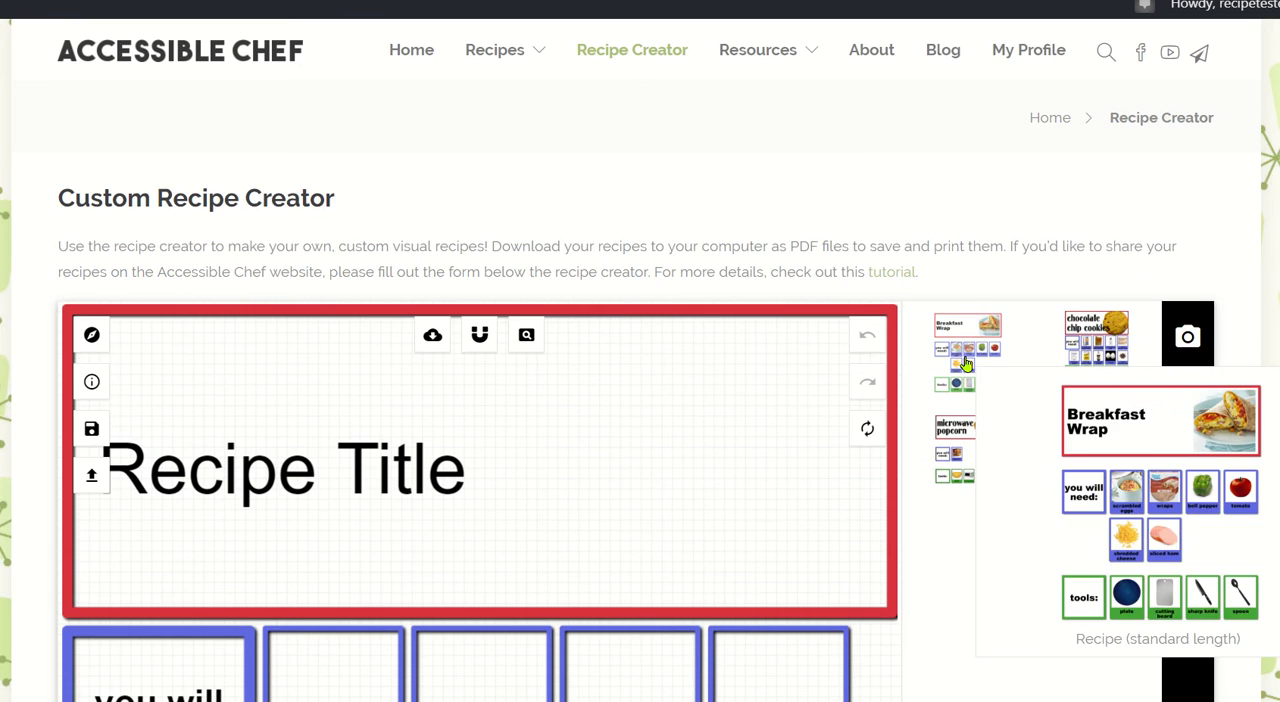
{"action": "left_click", "coordinate": [966, 365]}
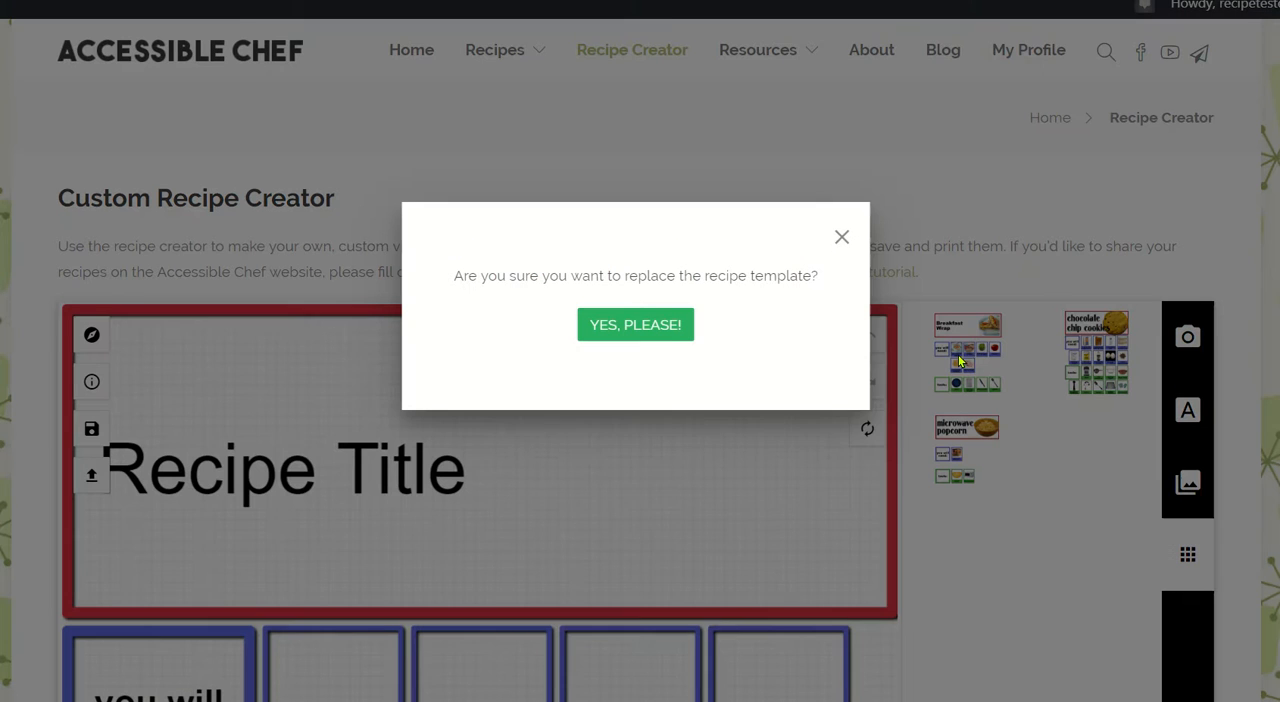
{"action": "left_click", "coordinate": [660, 323]}
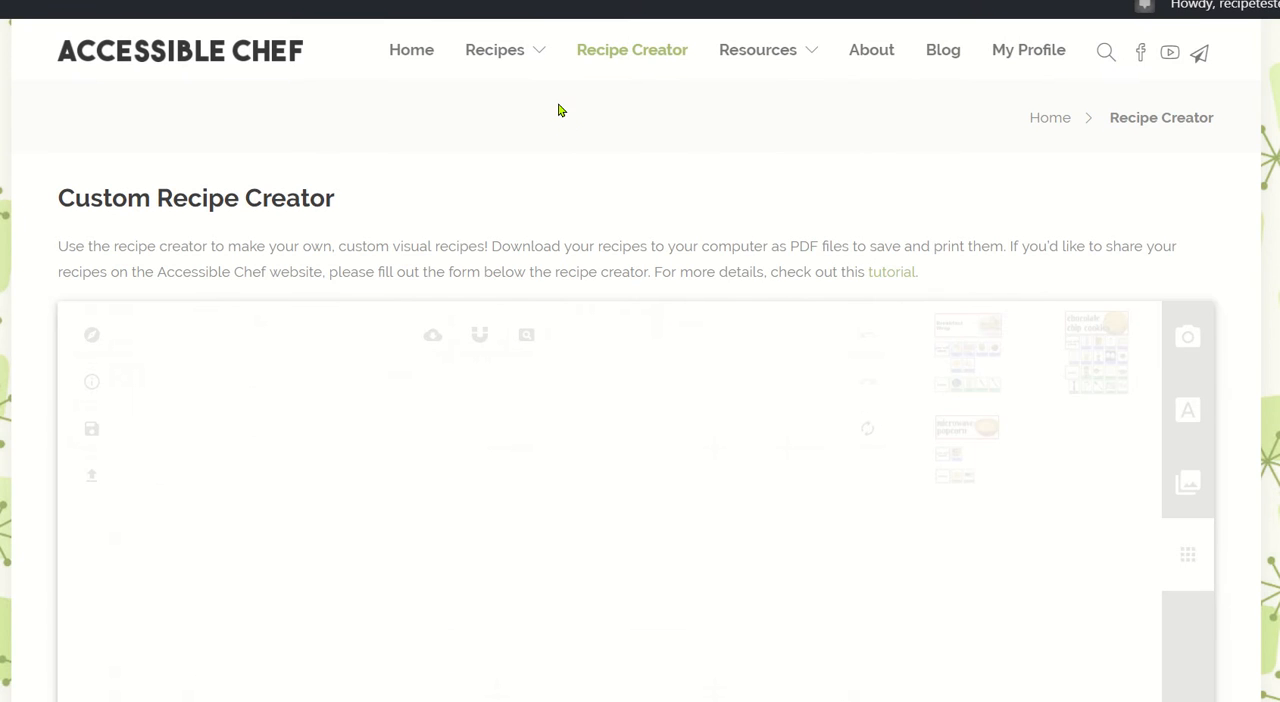
Change the recipe title text to "hot dogs" and shift it slightly right within the red title box.
{"action": "scroll", "coordinate": [618, 174], "scroll_direction": "down", "scroll_amount": 2}
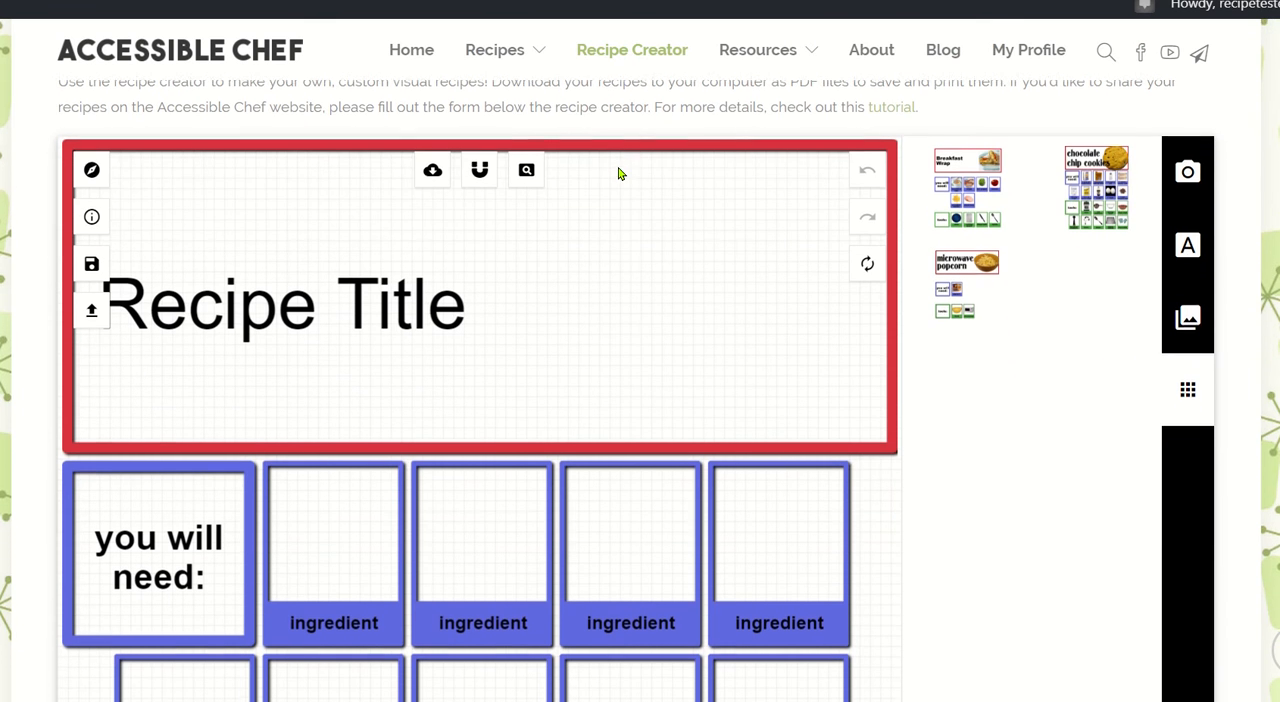
{"action": "triple_click", "coordinate": [355, 298]}
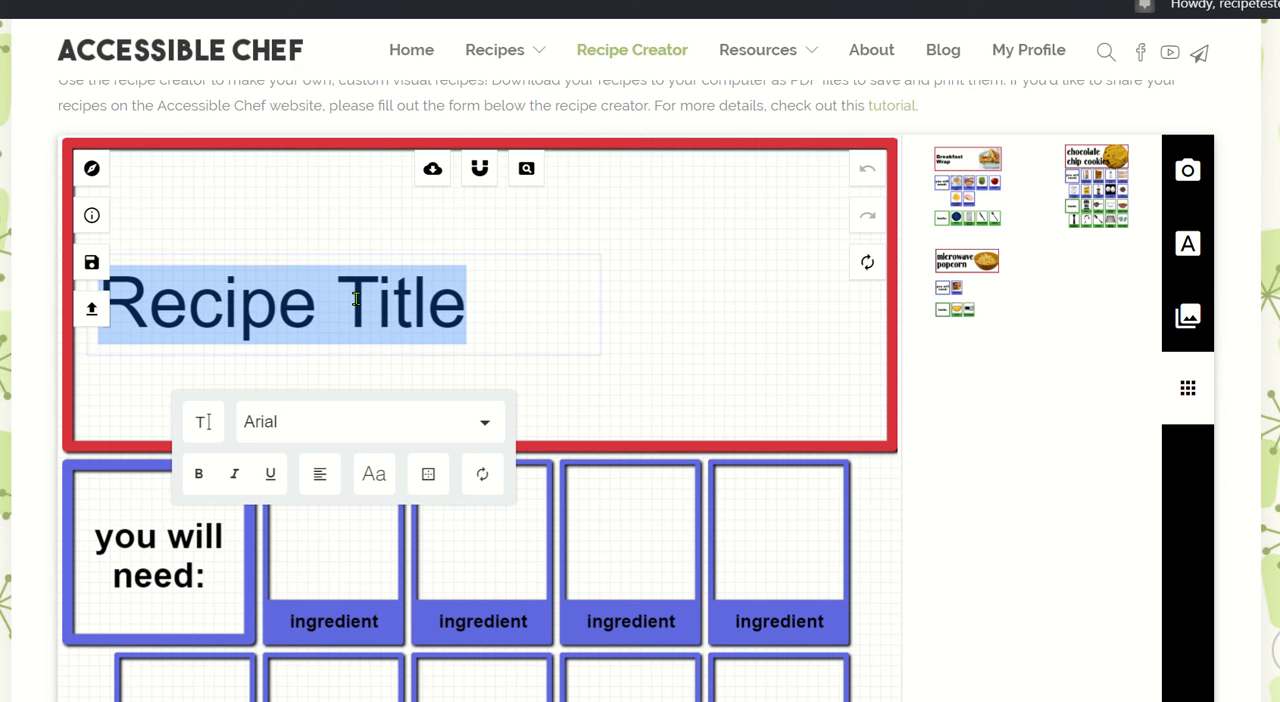
{"action": "type", "text": "hot dogs"}
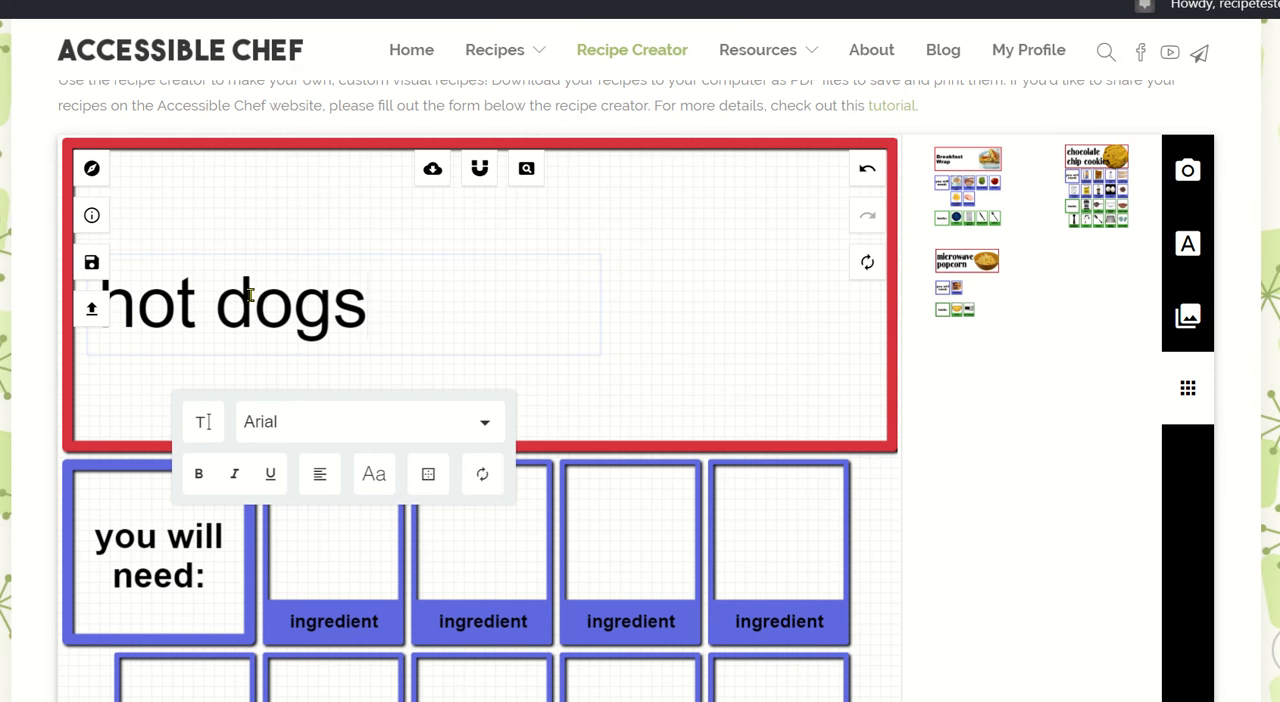
{"action": "left_click", "coordinate": [243, 223]}
{"action": "left_click", "coordinate": [234, 289]}
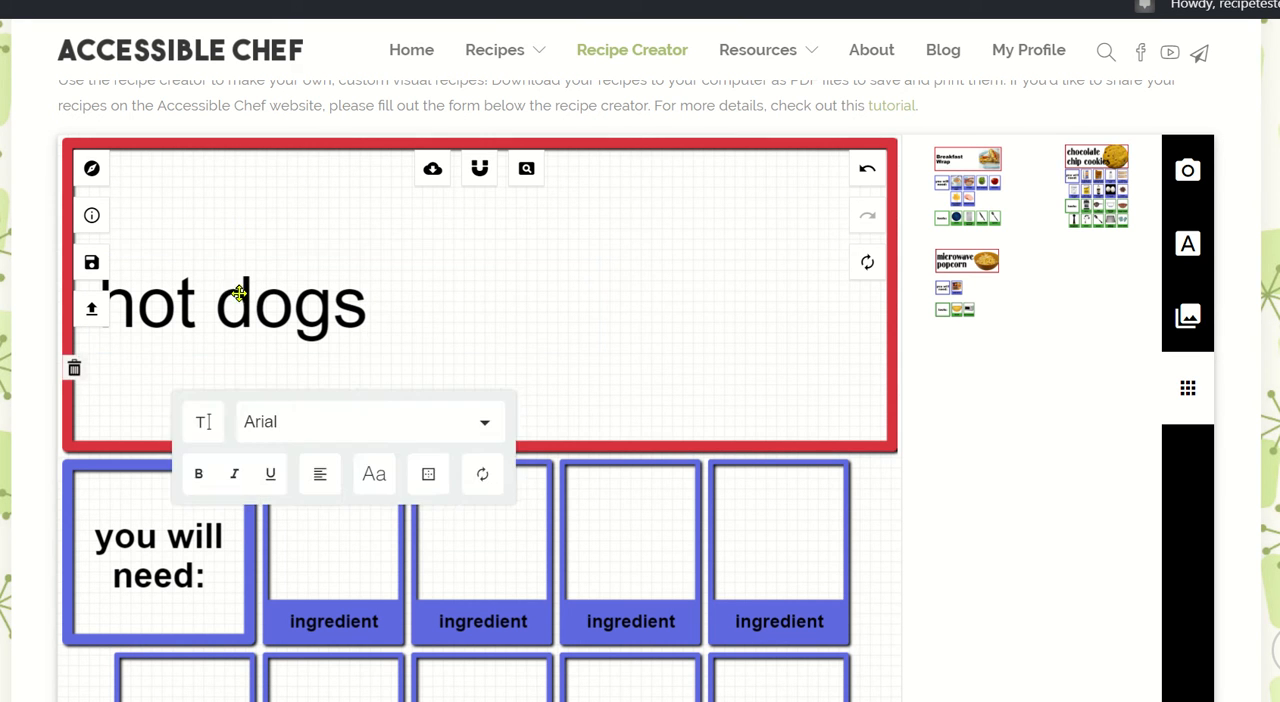
{"action": "left_click_drag", "start_coordinate": [239, 293], "coordinate": [302, 293]}
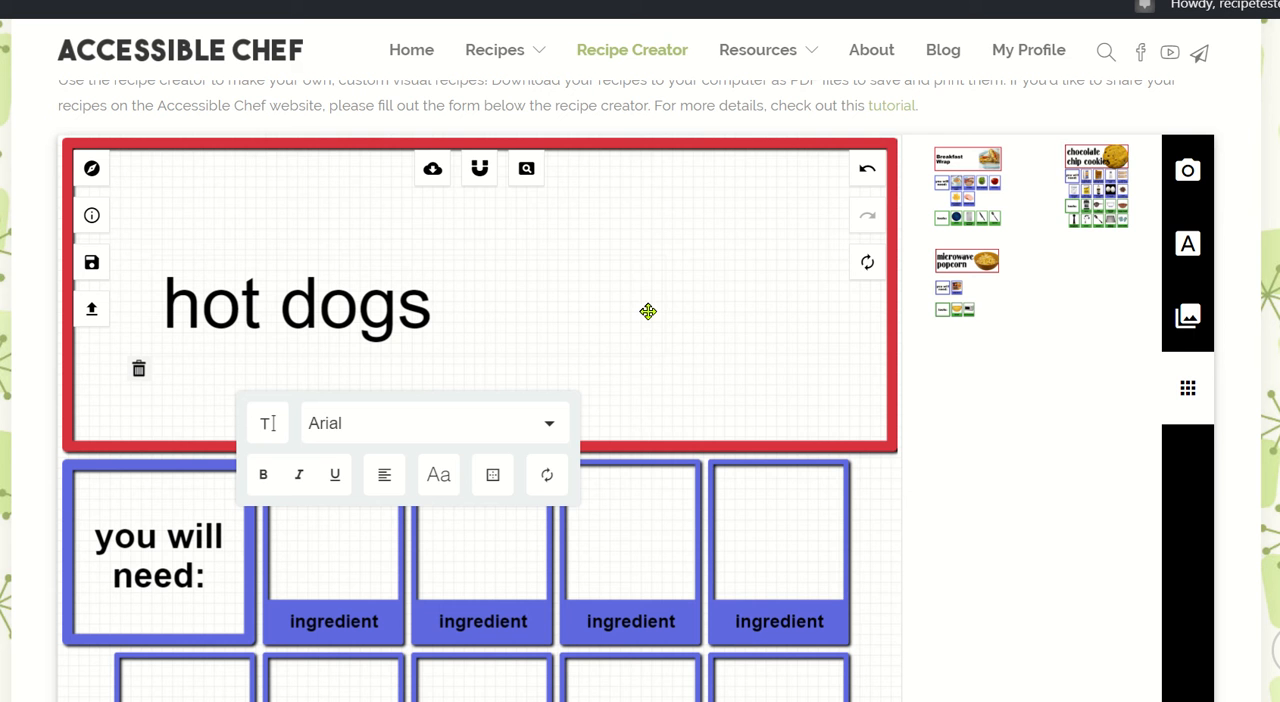
Upload the hotdog picture from the hot dog folder on the Desktop and add it to the recipe page.
{"action": "left_click", "coordinate": [1187, 172]}
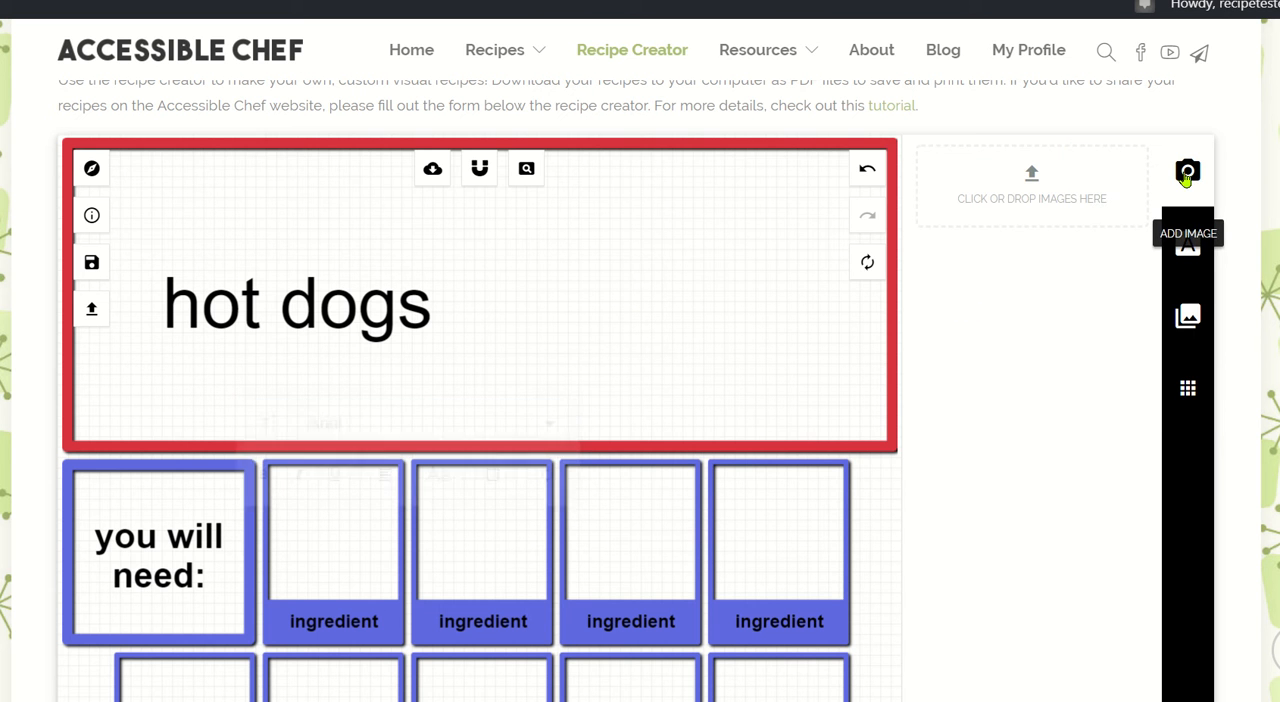
{"action": "left_click", "coordinate": [1040, 201]}
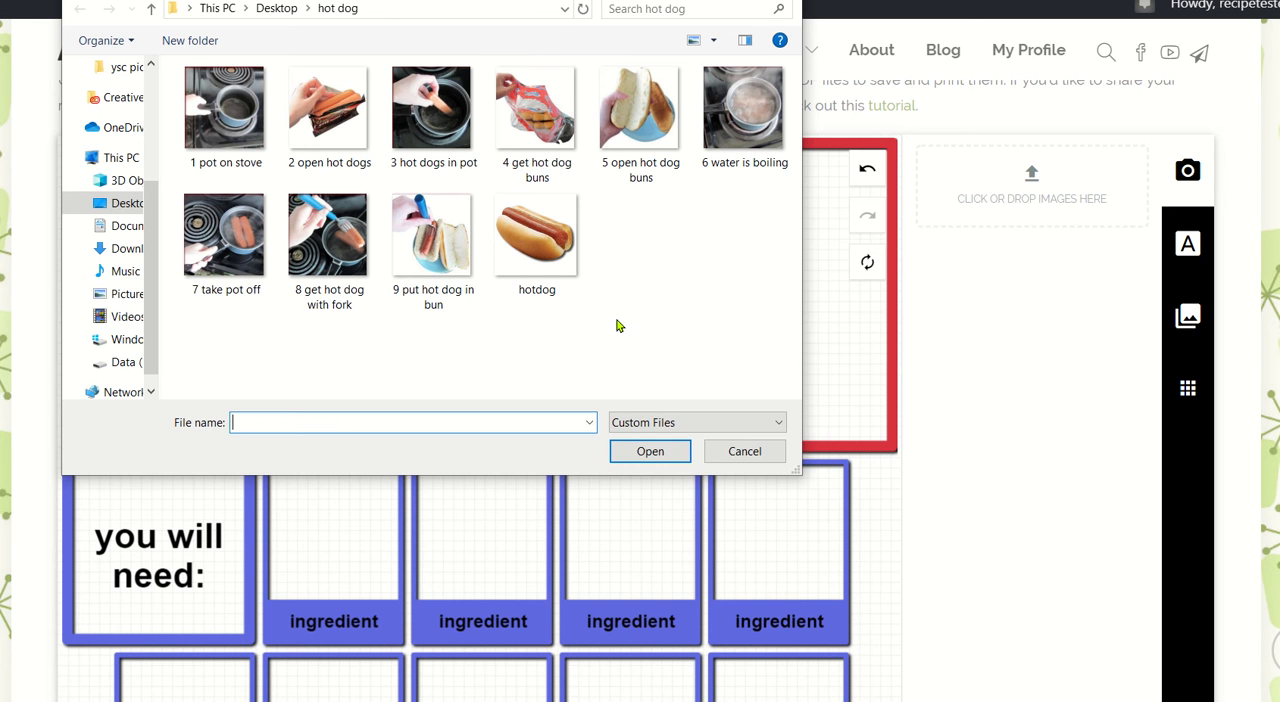
{"action": "double_click", "coordinate": [545, 257]}
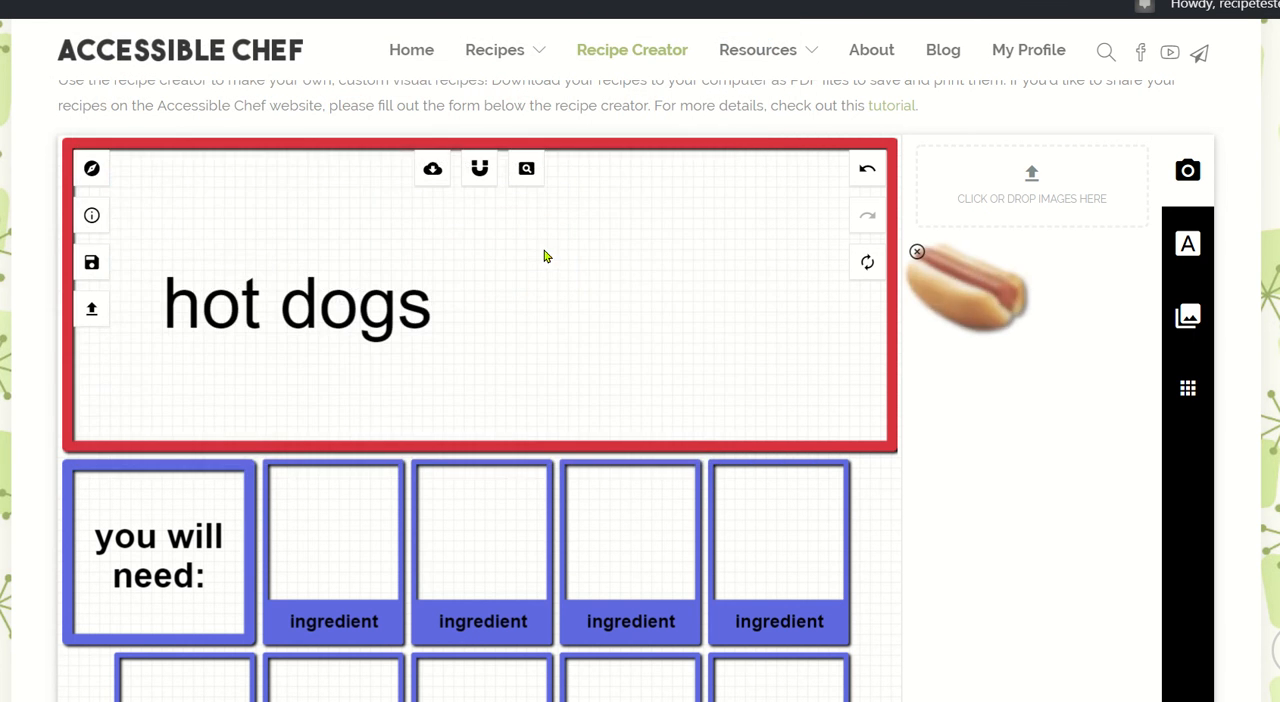
{"action": "scroll", "coordinate": [795, 268], "scroll_direction": "down", "scroll_amount": 1}
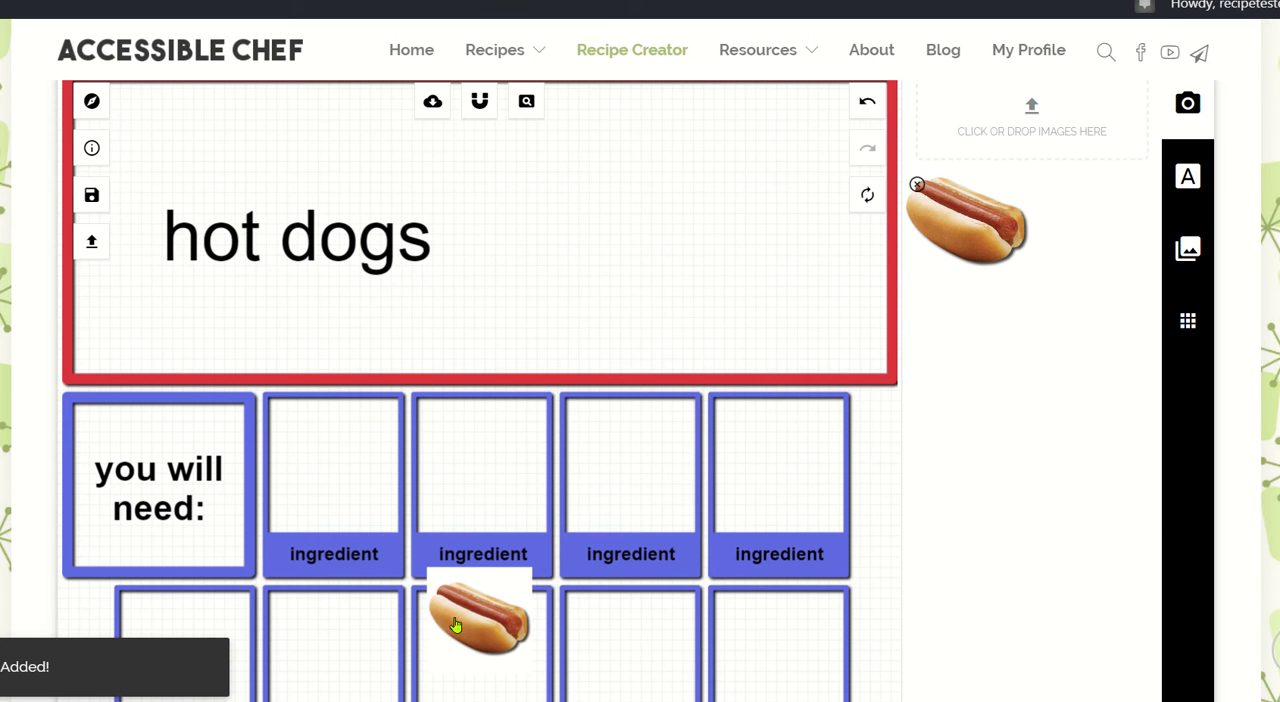
Move the hot dog picture into the title box and enlarge it to fill the space right of the title.
{"action": "left_click_drag", "start_coordinate": [503, 628], "coordinate": [571, 213]}
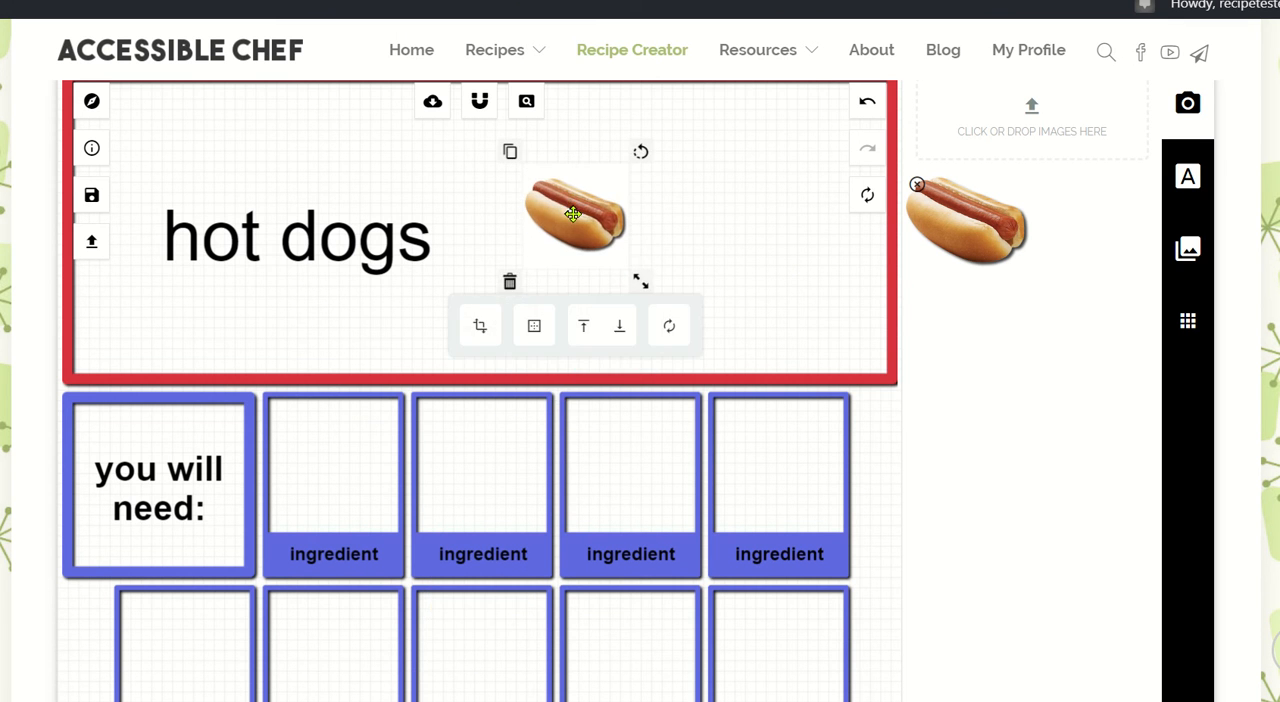
{"action": "left_click_drag", "start_coordinate": [636, 278], "coordinate": [710, 350]}
{"action": "left_click_drag", "start_coordinate": [602, 237], "coordinate": [696, 242]}
{"action": "left_click", "coordinate": [477, 234]}
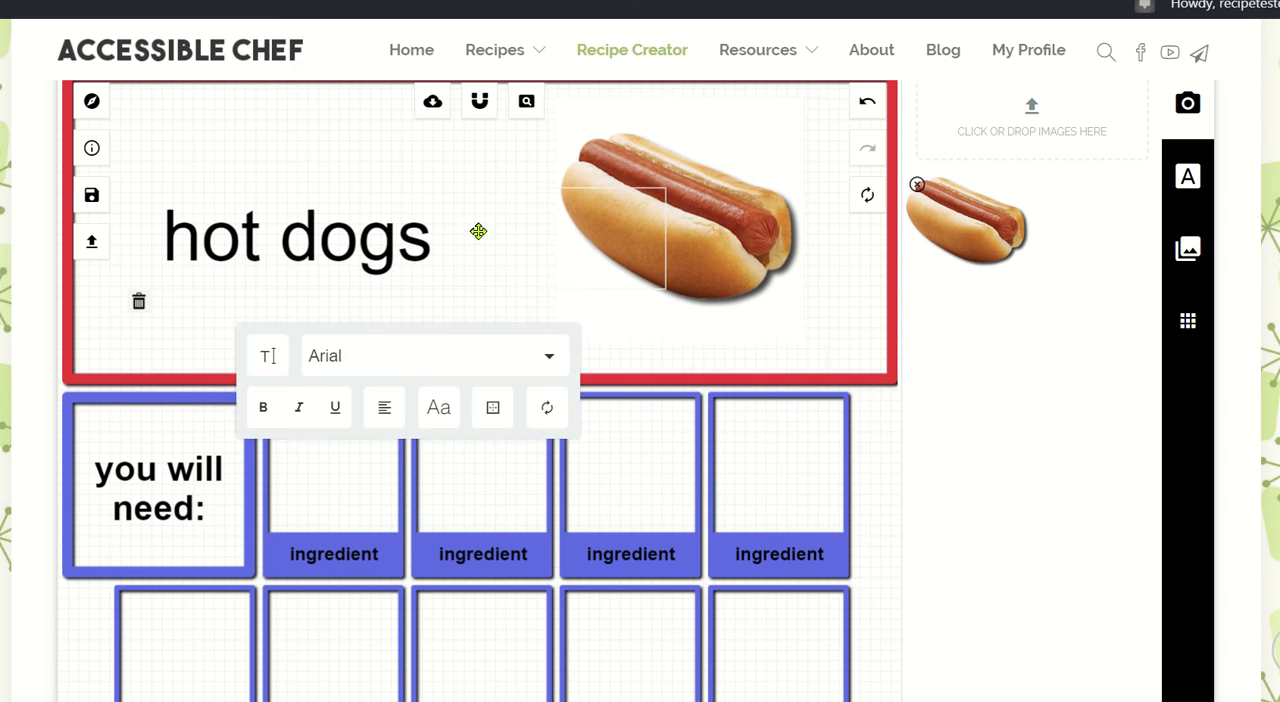
{"action": "scroll", "coordinate": [477, 231], "scroll_direction": "up", "scroll_amount": 2}
{"action": "scroll", "coordinate": [280, 318], "scroll_direction": "down", "scroll_amount": 4}
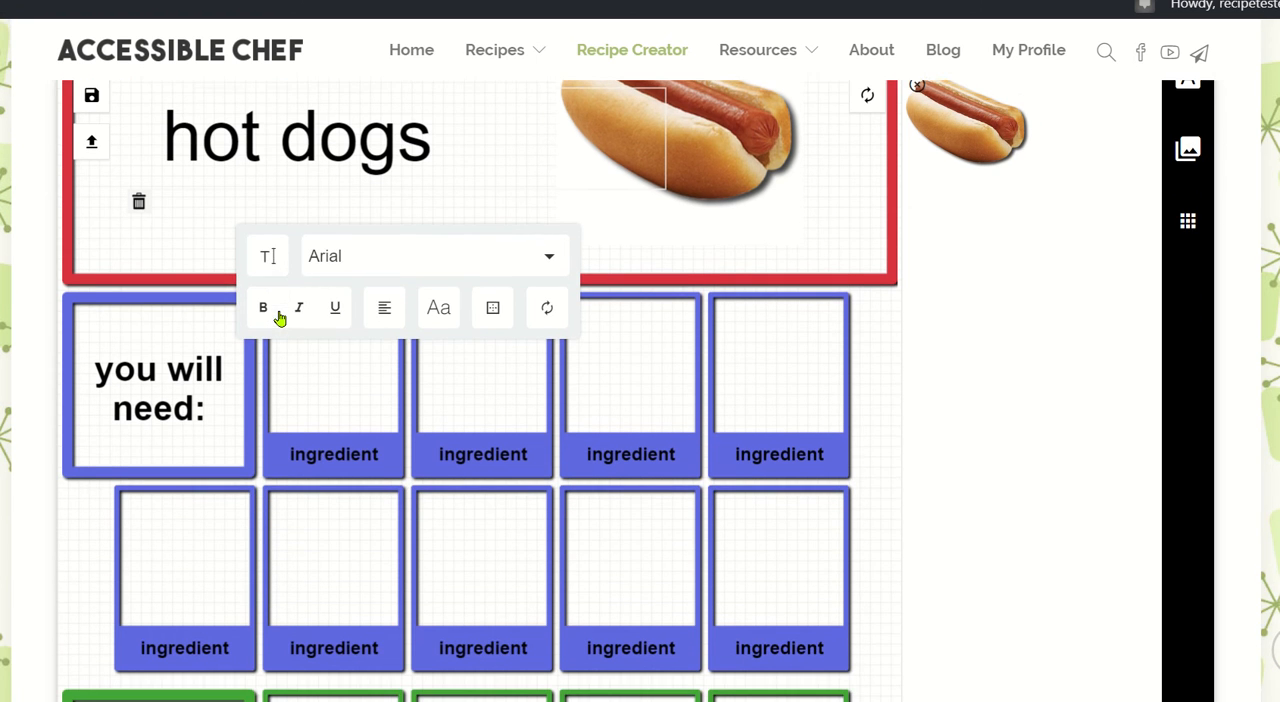
{"action": "left_click", "coordinate": [367, 372]}
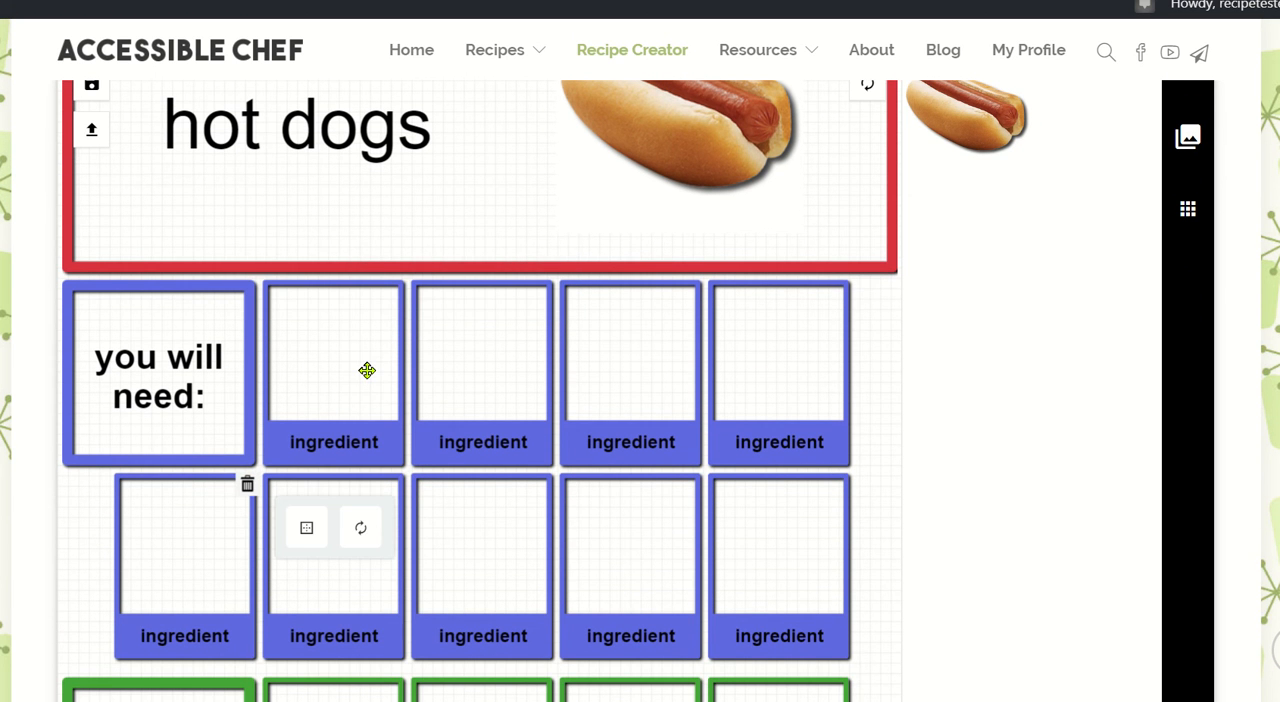
{"action": "scroll", "coordinate": [367, 371], "scroll_direction": "up", "scroll_amount": 2}
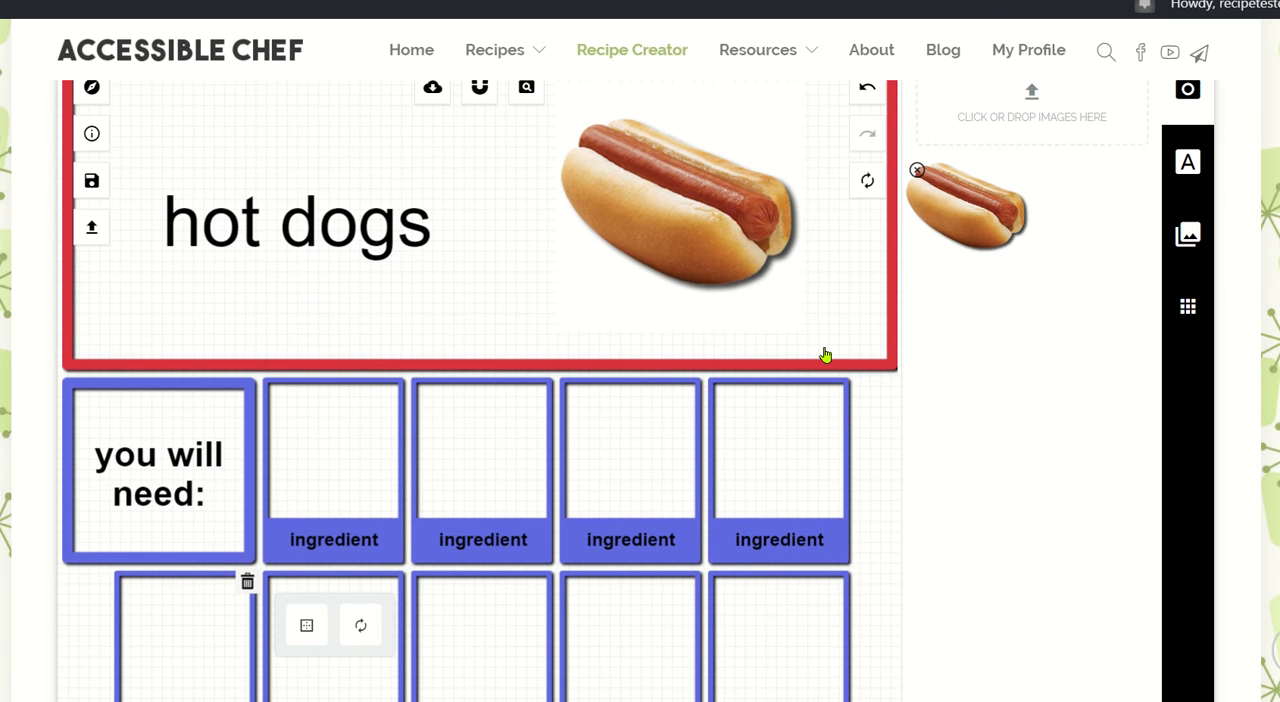
{"action": "scroll", "coordinate": [825, 355], "scroll_direction": "up", "scroll_amount": 1}
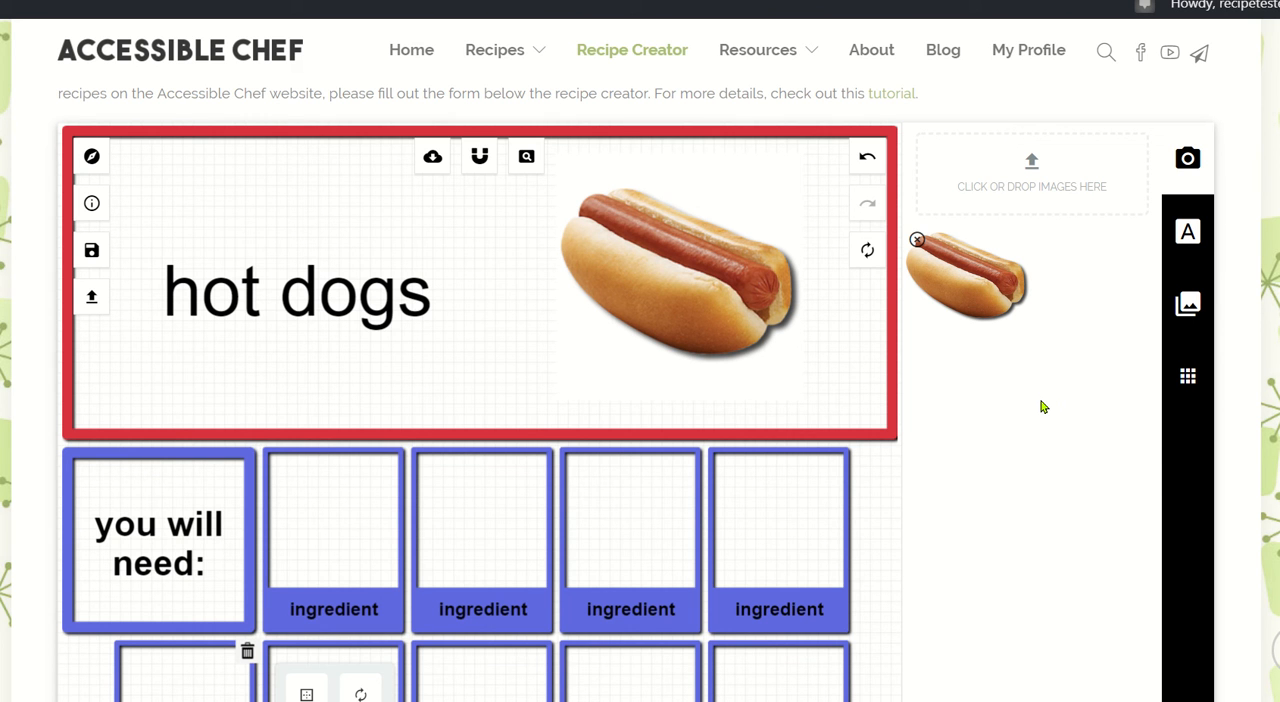
Look through the categories of the available image library and open Beverages.
{"action": "left_click", "coordinate": [1190, 303]}
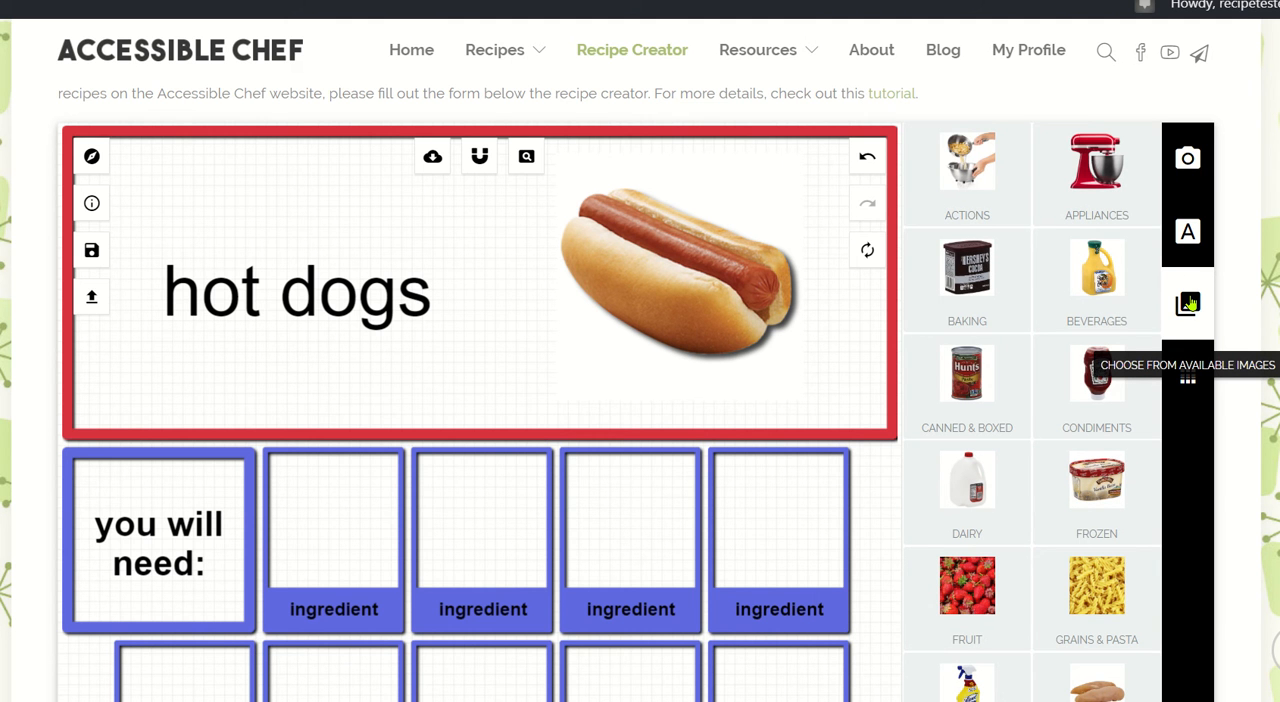
{"action": "scroll", "coordinate": [985, 257], "scroll_direction": "down", "scroll_amount": 2}
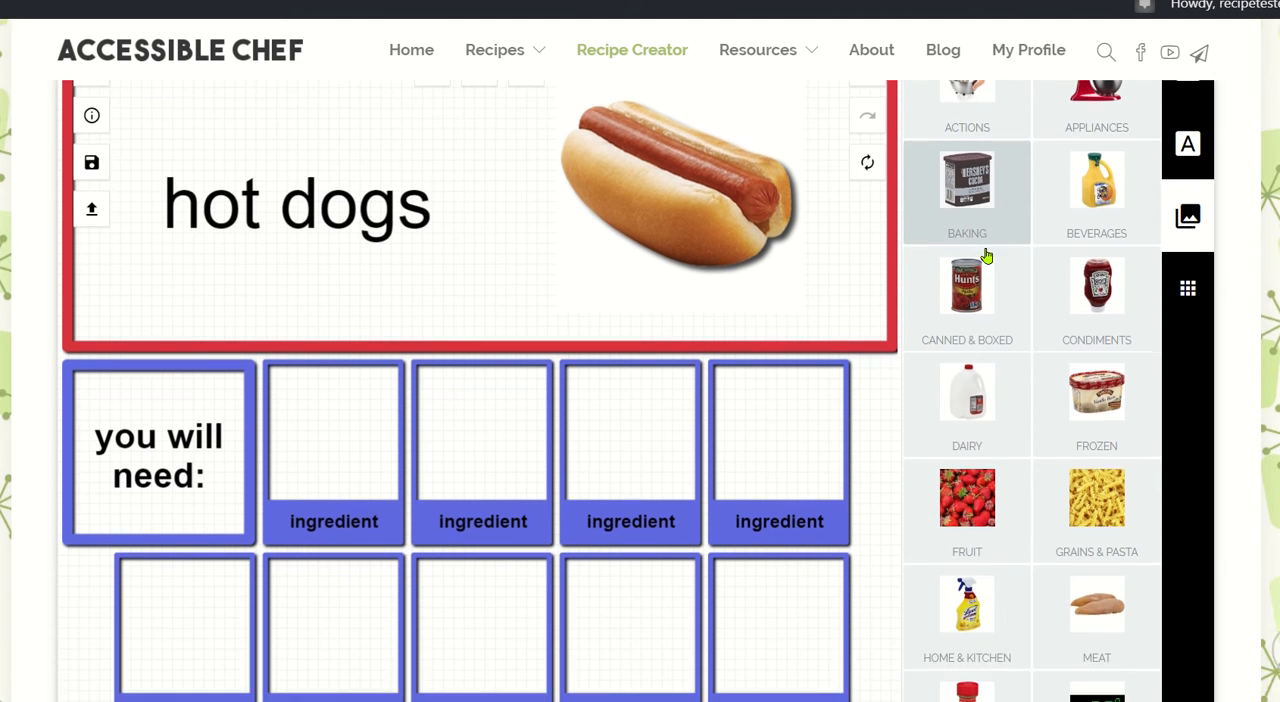
{"action": "scroll", "coordinate": [985, 257], "scroll_direction": "down", "scroll_amount": 3}
{"action": "scroll", "coordinate": [985, 257], "scroll_direction": "up", "scroll_amount": 3}
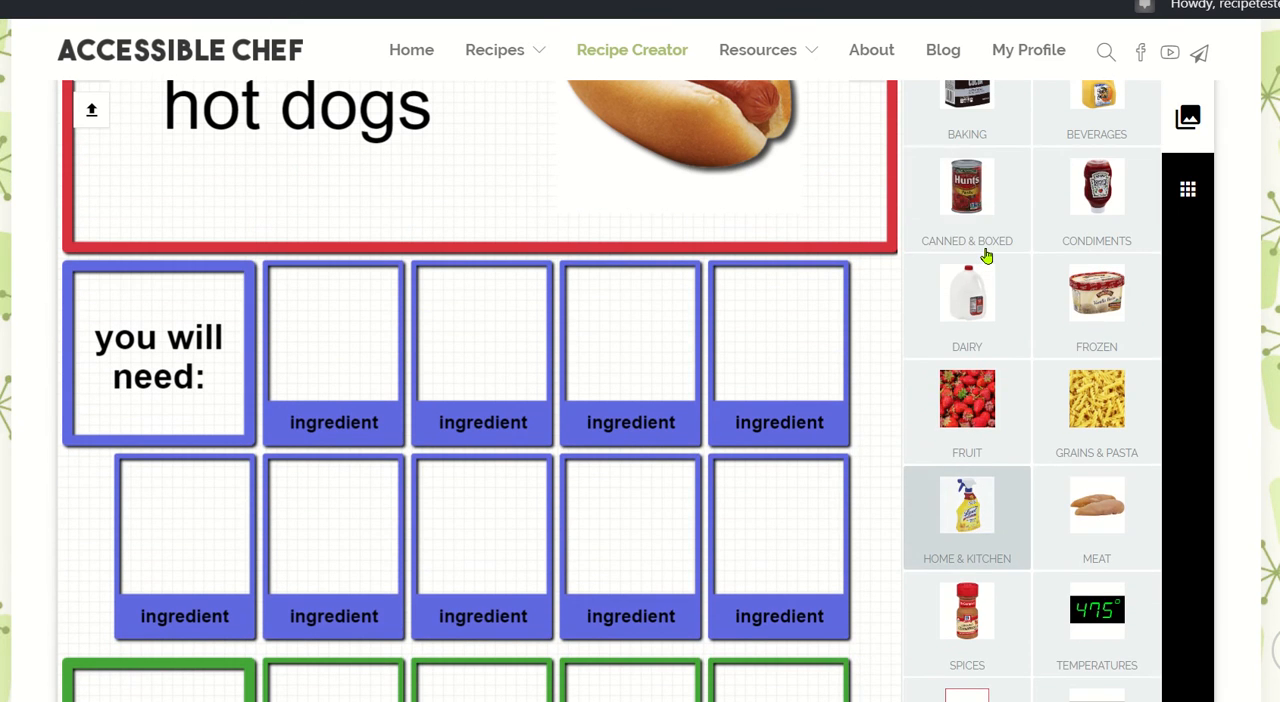
{"action": "scroll", "coordinate": [985, 257], "scroll_direction": "up", "scroll_amount": 4}
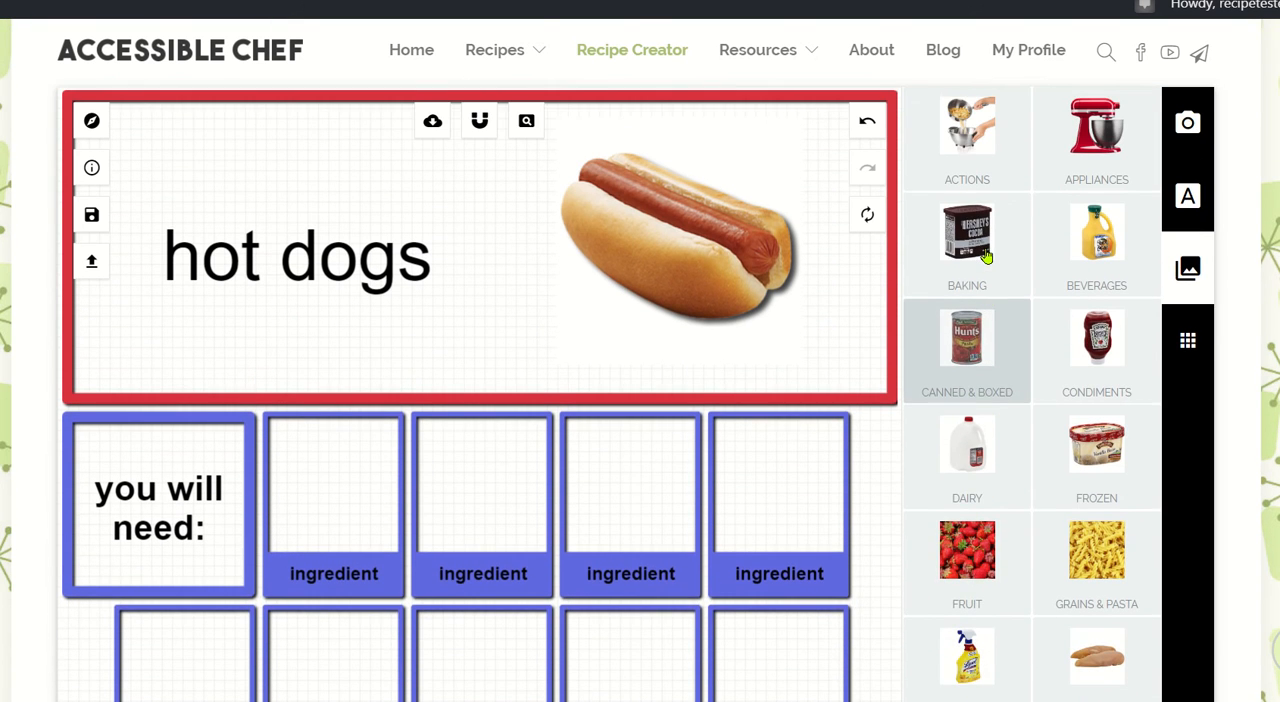
{"action": "scroll", "coordinate": [985, 257], "scroll_direction": "down", "scroll_amount": 1}
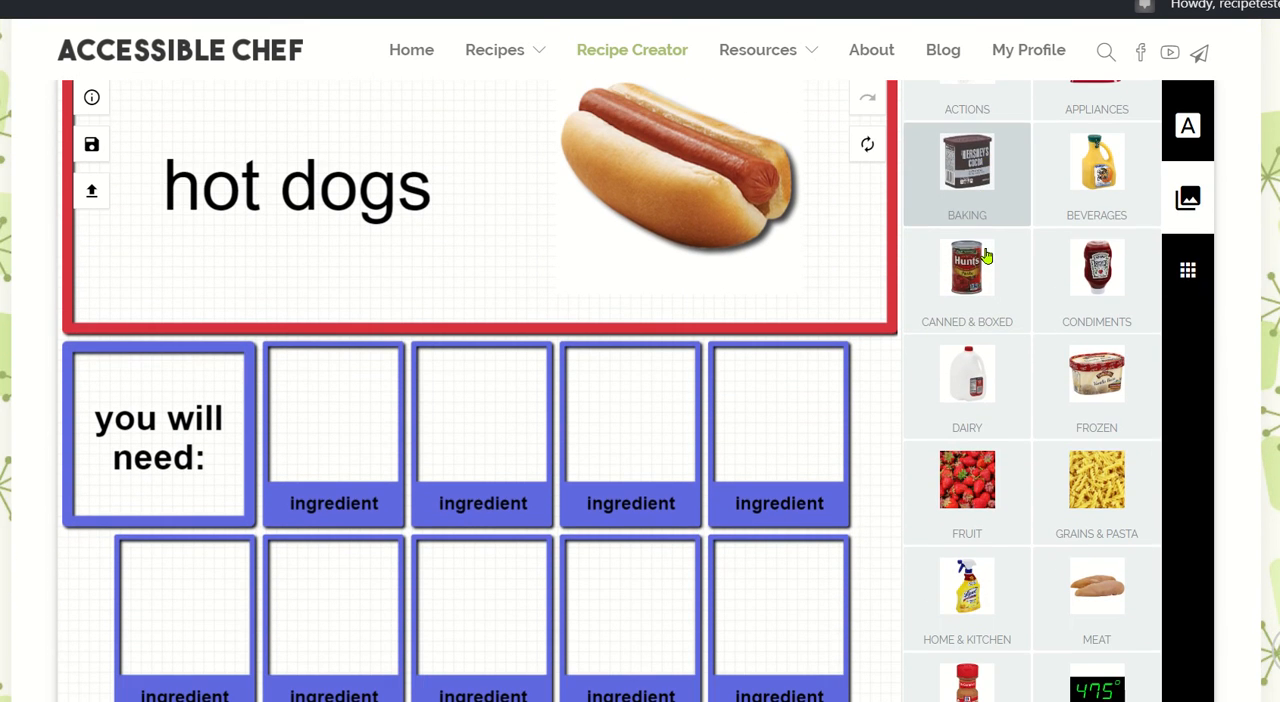
{"action": "scroll", "coordinate": [985, 257], "scroll_direction": "down", "scroll_amount": 1}
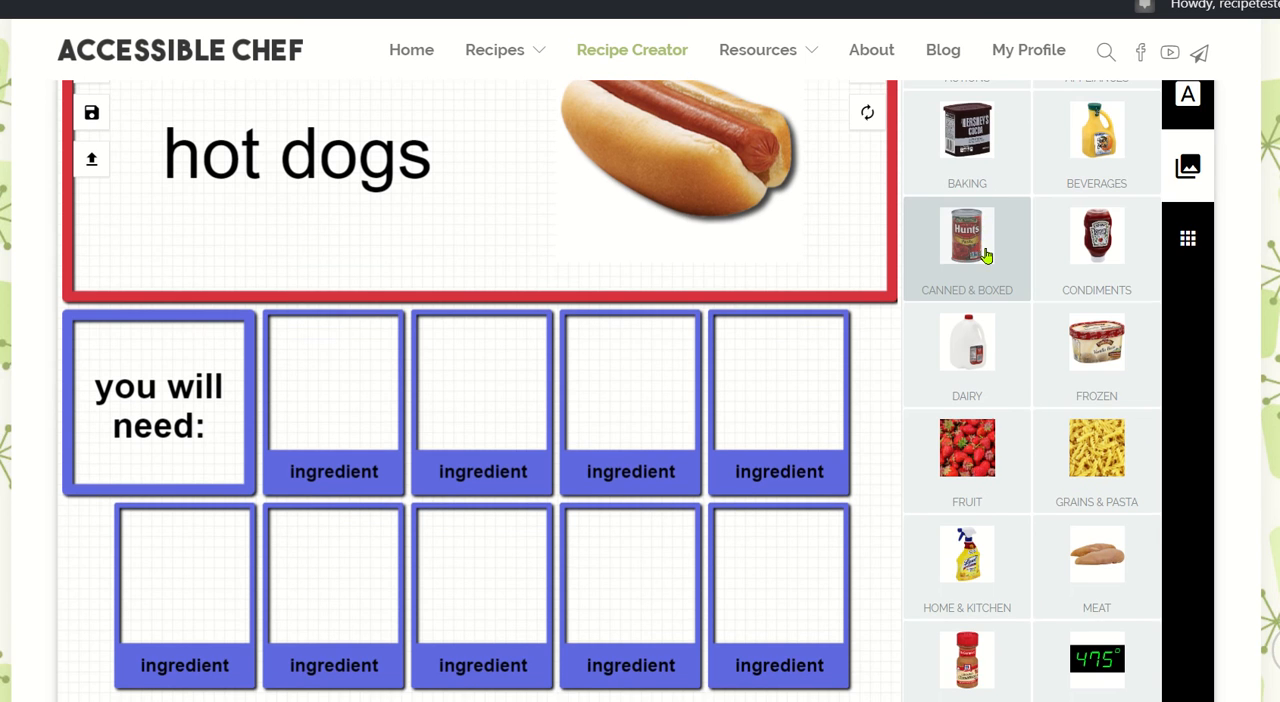
{"action": "scroll", "coordinate": [1088, 285], "scroll_direction": "up", "scroll_amount": 2}
{"action": "left_click", "coordinate": [1096, 385]}
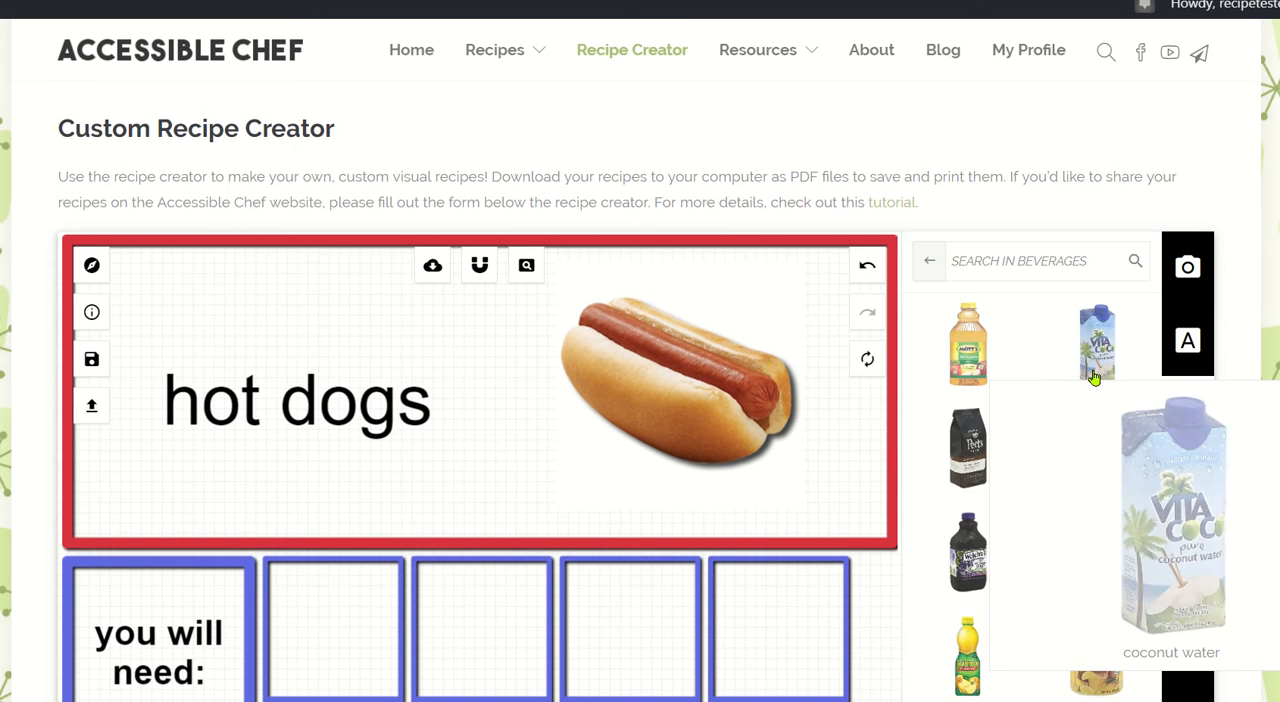
Place the water drops picture in the first ingredient box and change that box's label to "water".
{"action": "scroll", "coordinate": [1008, 416], "scroll_direction": "down", "scroll_amount": 3}
{"action": "scroll", "coordinate": [1008, 416], "scroll_direction": "down", "scroll_amount": 2}
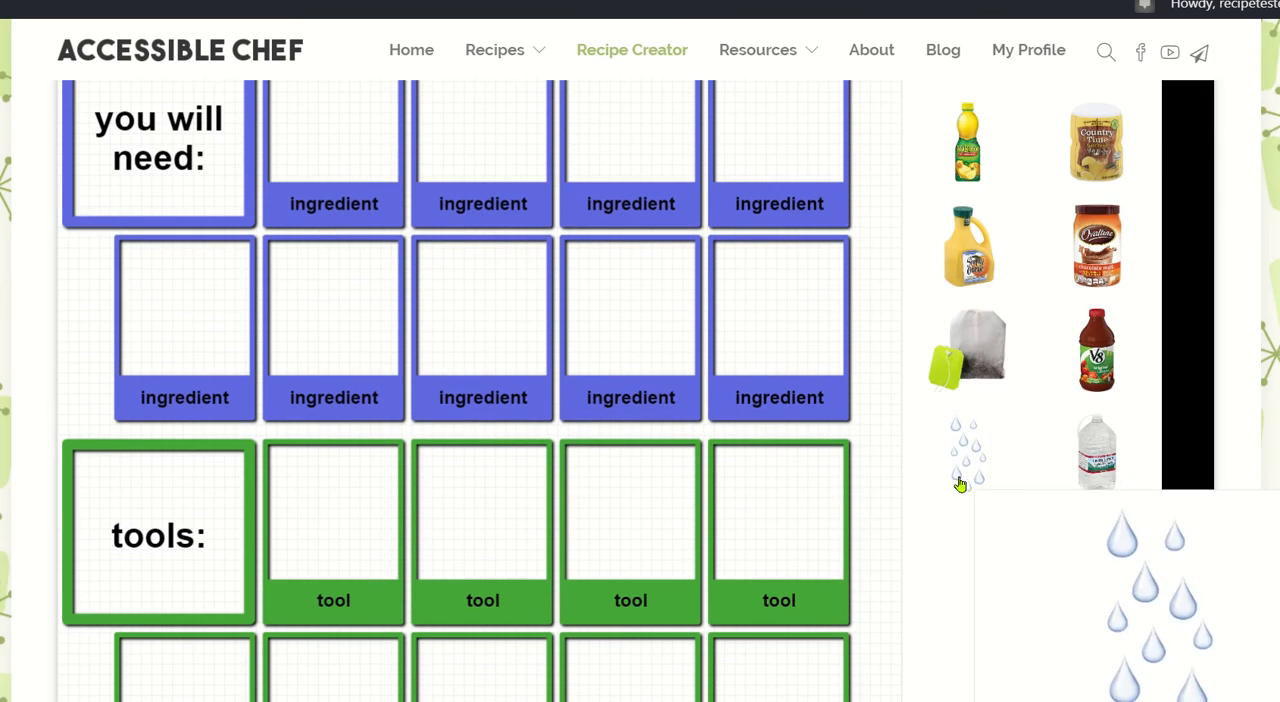
{"action": "left_click", "coordinate": [965, 468]}
{"action": "scroll", "coordinate": [566, 277], "scroll_direction": "up", "scroll_amount": 2}
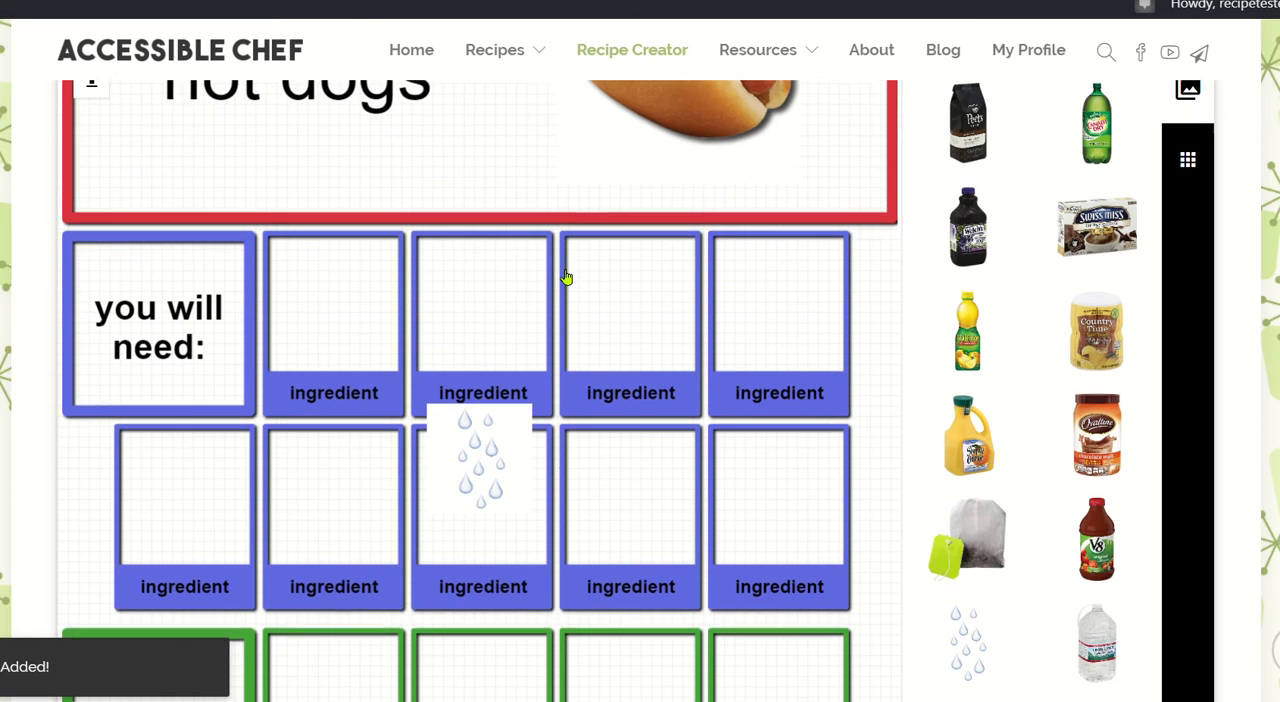
{"action": "left_click_drag", "start_coordinate": [466, 478], "coordinate": [323, 335]}
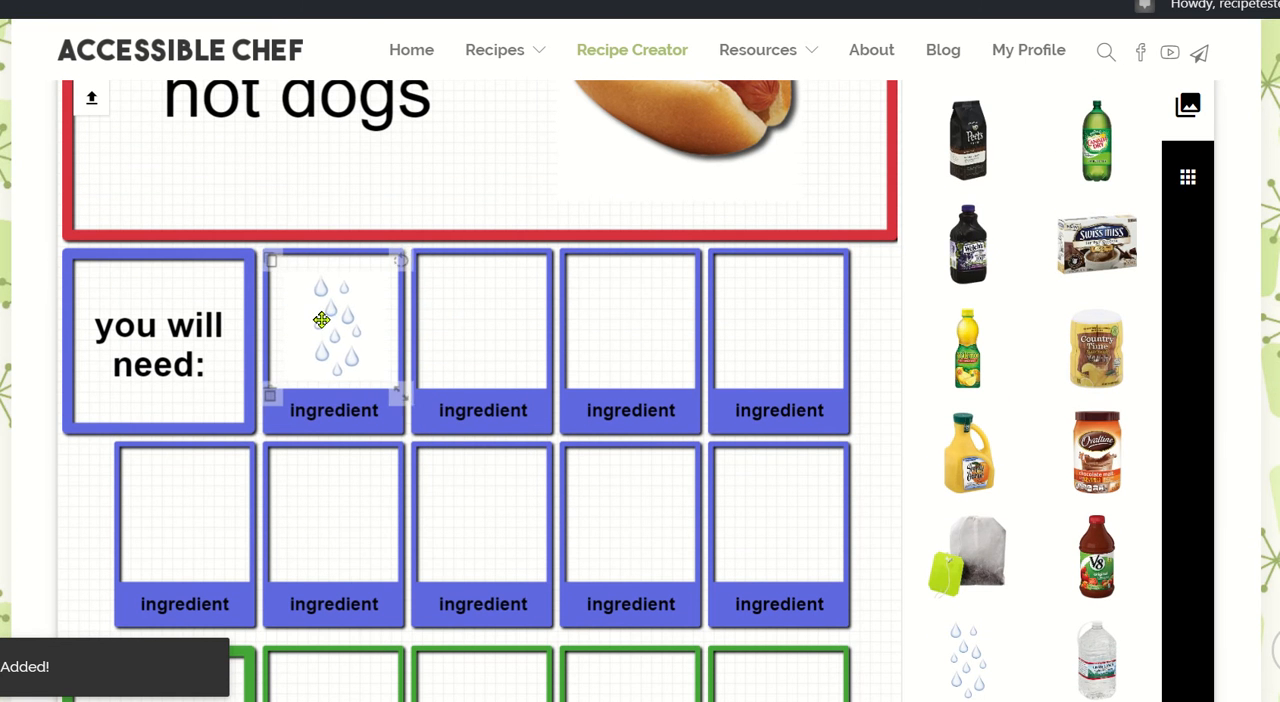
{"action": "double_click", "coordinate": [330, 417]}
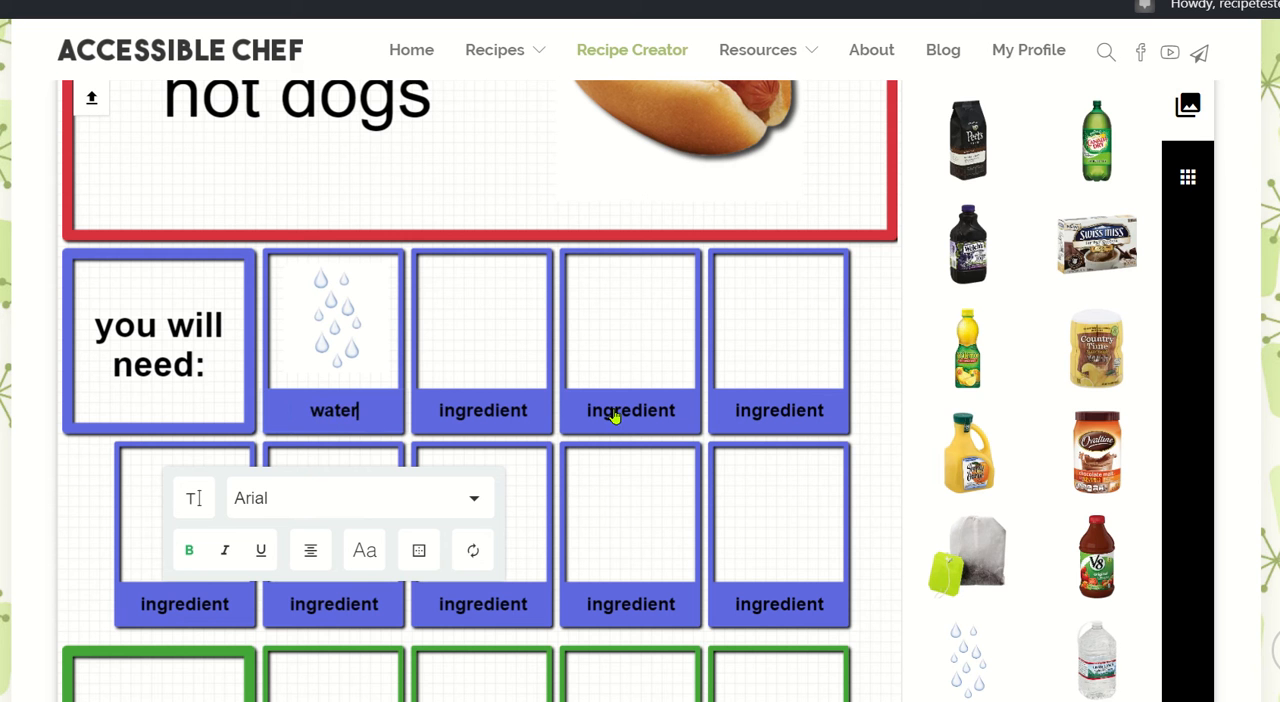
Search the Meat image category for "hot" and add the hot dog package picture to the recipe page.
{"action": "scroll", "coordinate": [931, 377], "scroll_direction": "up", "scroll_amount": 3}
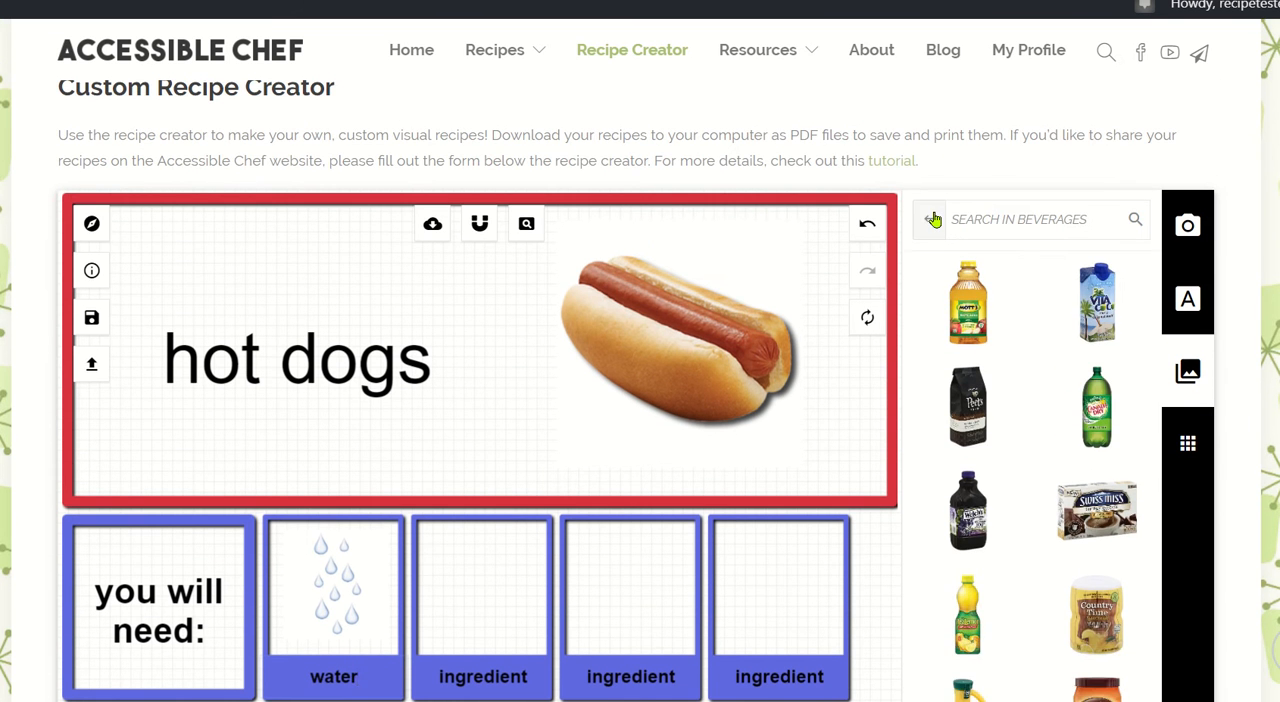
{"action": "left_click", "coordinate": [932, 219]}
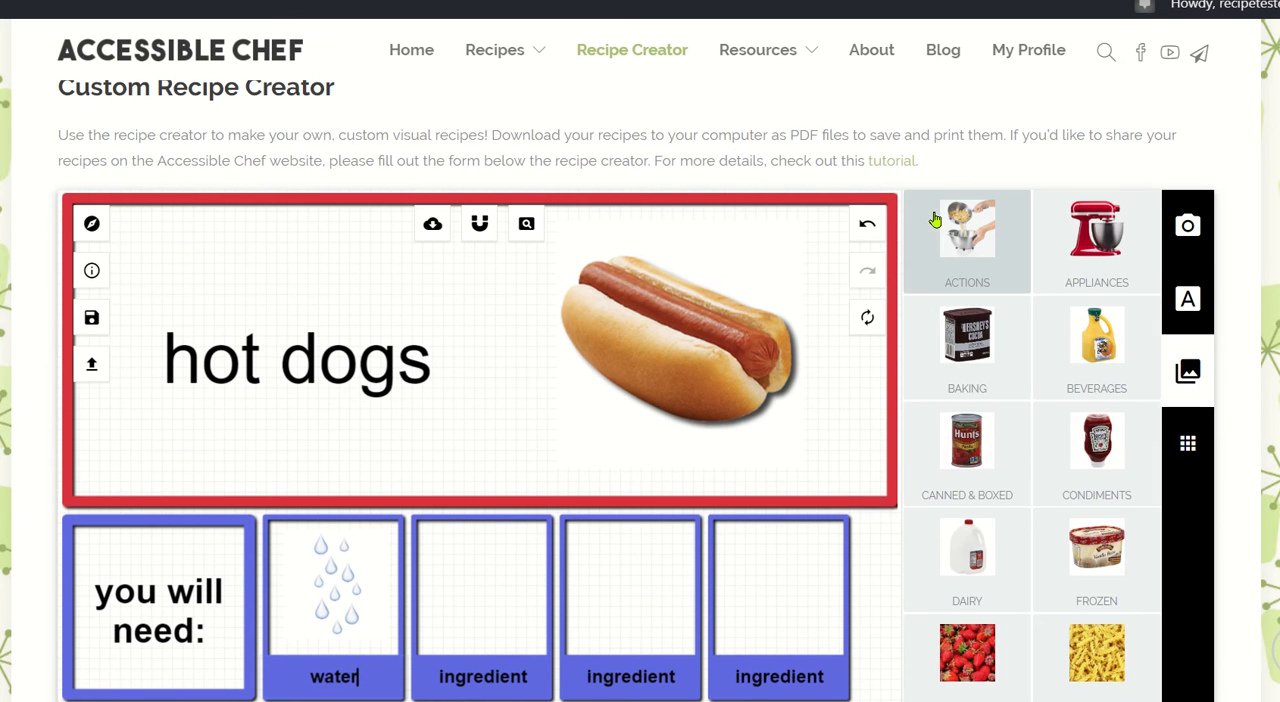
{"action": "scroll", "coordinate": [935, 220], "scroll_direction": "down", "scroll_amount": 1}
{"action": "scroll", "coordinate": [935, 220], "scroll_direction": "down", "scroll_amount": 3}
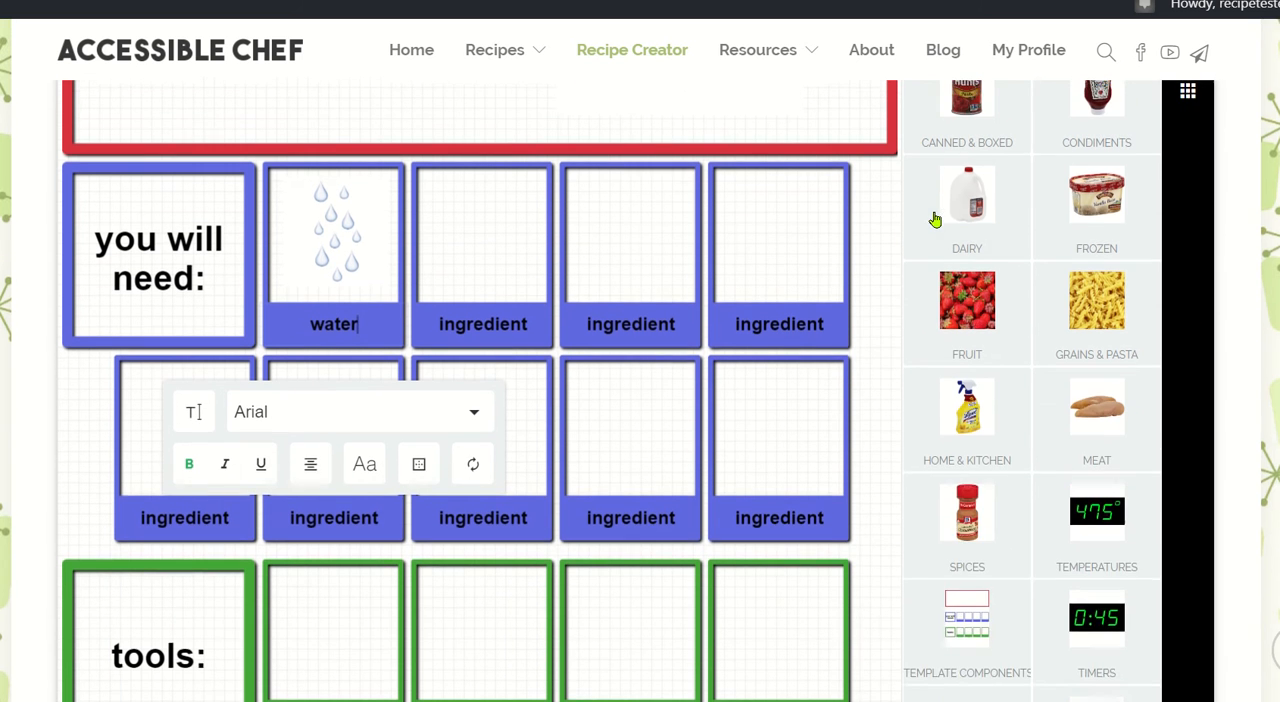
{"action": "left_click", "coordinate": [1100, 380]}
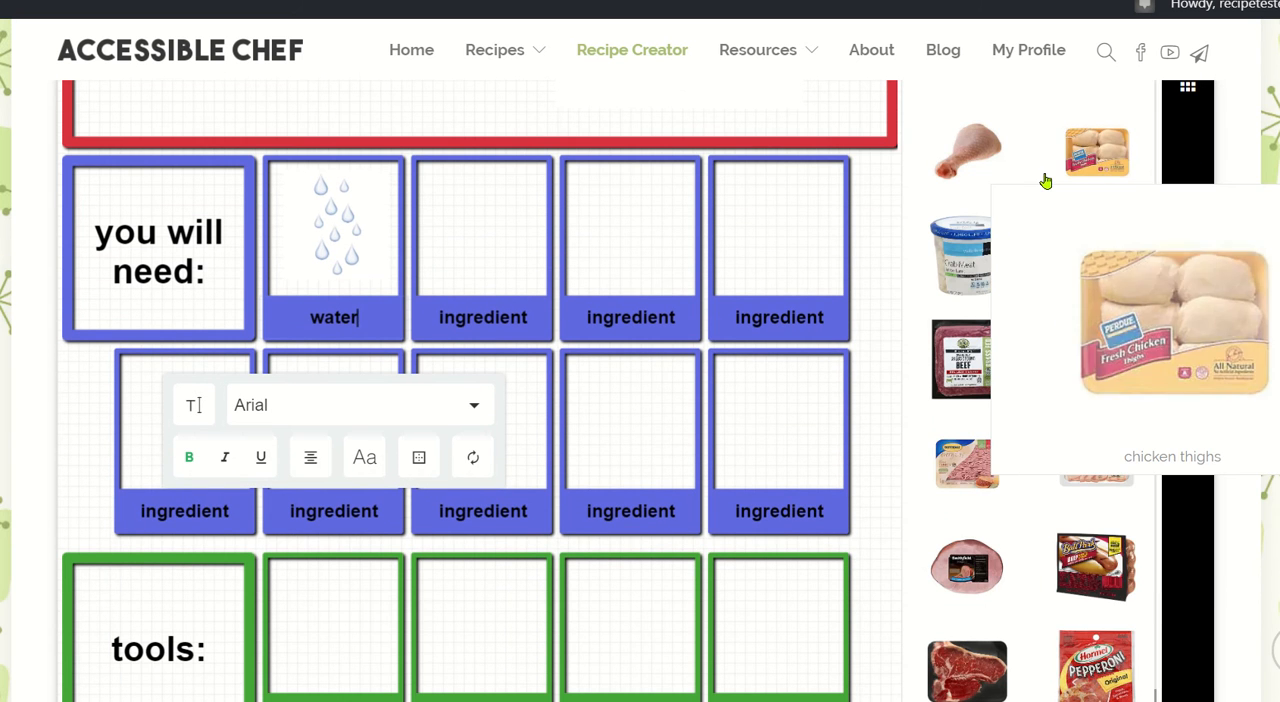
{"action": "scroll", "coordinate": [880, 191], "scroll_direction": "up", "scroll_amount": 3}
{"action": "mouse_move", "coordinate": [981, 212]}
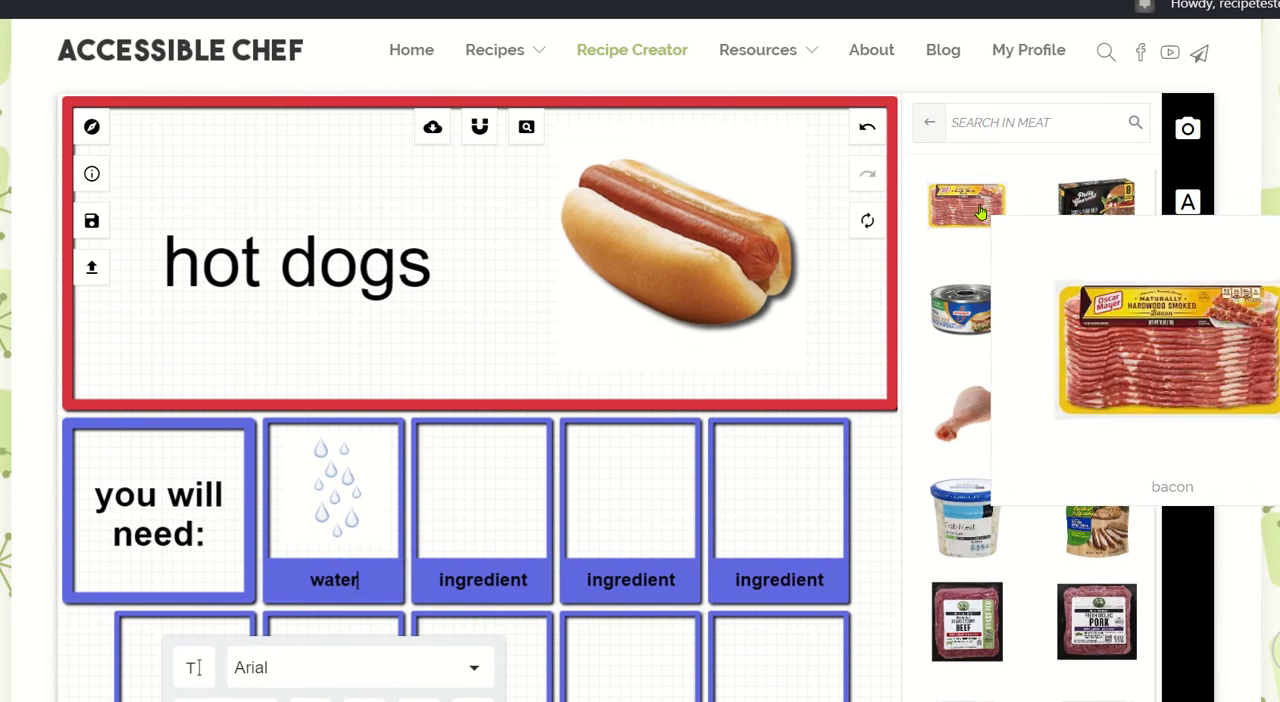
{"action": "left_click", "coordinate": [976, 120]}
{"action": "type", "text": "hot"}
{"action": "left_click_drag", "start_coordinate": [966, 205], "coordinate": [475, 640]}
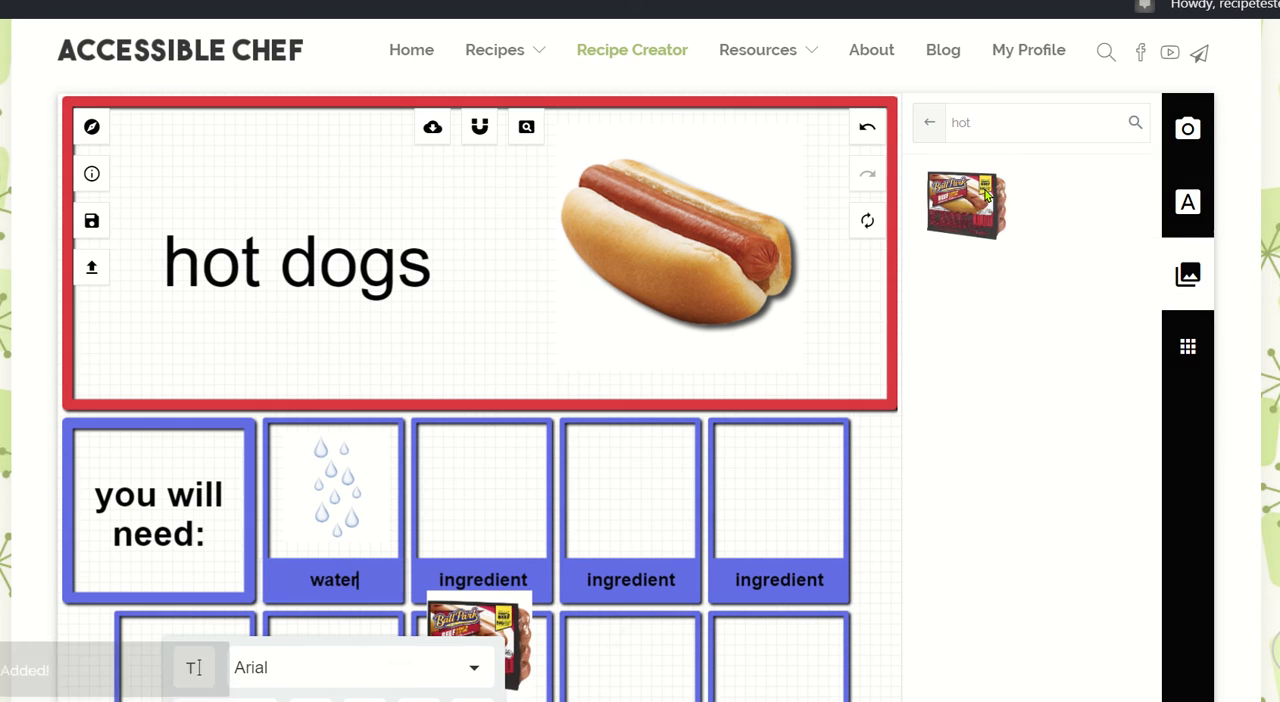
Move the hot dog package picture into the second ingredient box and change that box's label to "hot dogs".
{"action": "scroll", "coordinate": [524, 380], "scroll_direction": "down", "scroll_amount": 2}
{"action": "left_click_drag", "start_coordinate": [478, 435], "coordinate": [474, 234]}
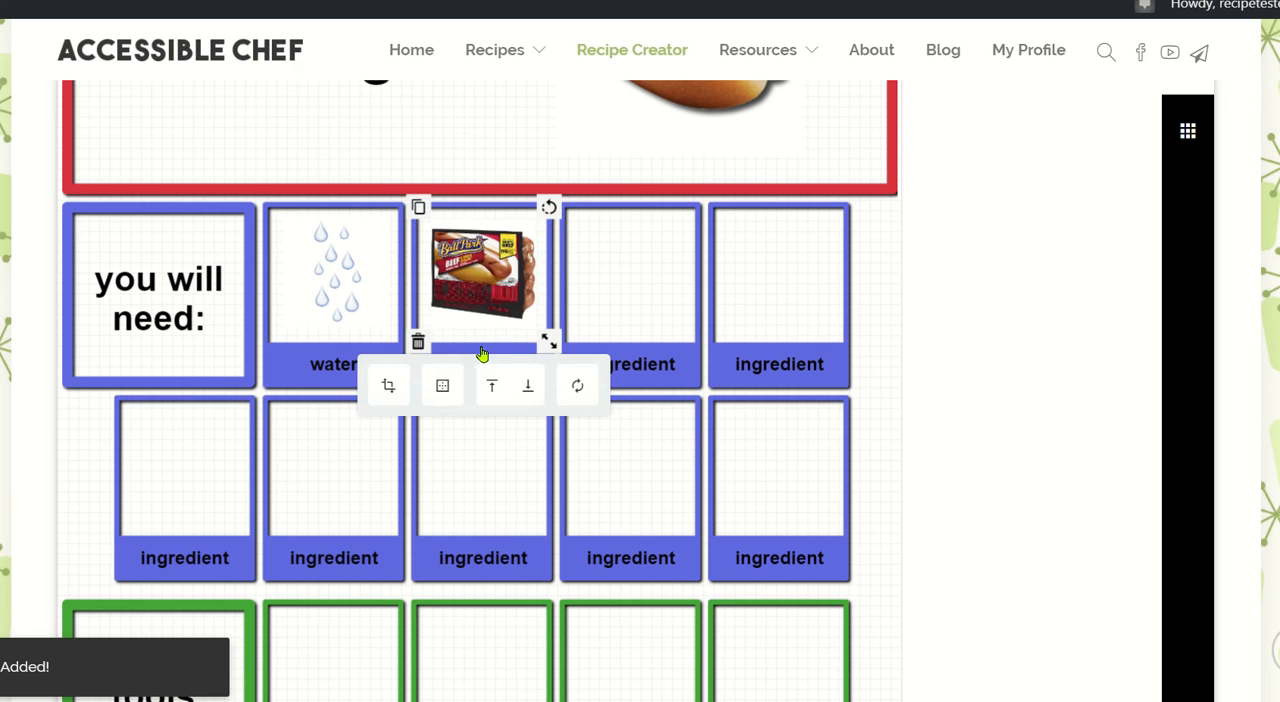
{"action": "left_click", "coordinate": [486, 459]}
{"action": "double_click", "coordinate": [503, 374]}
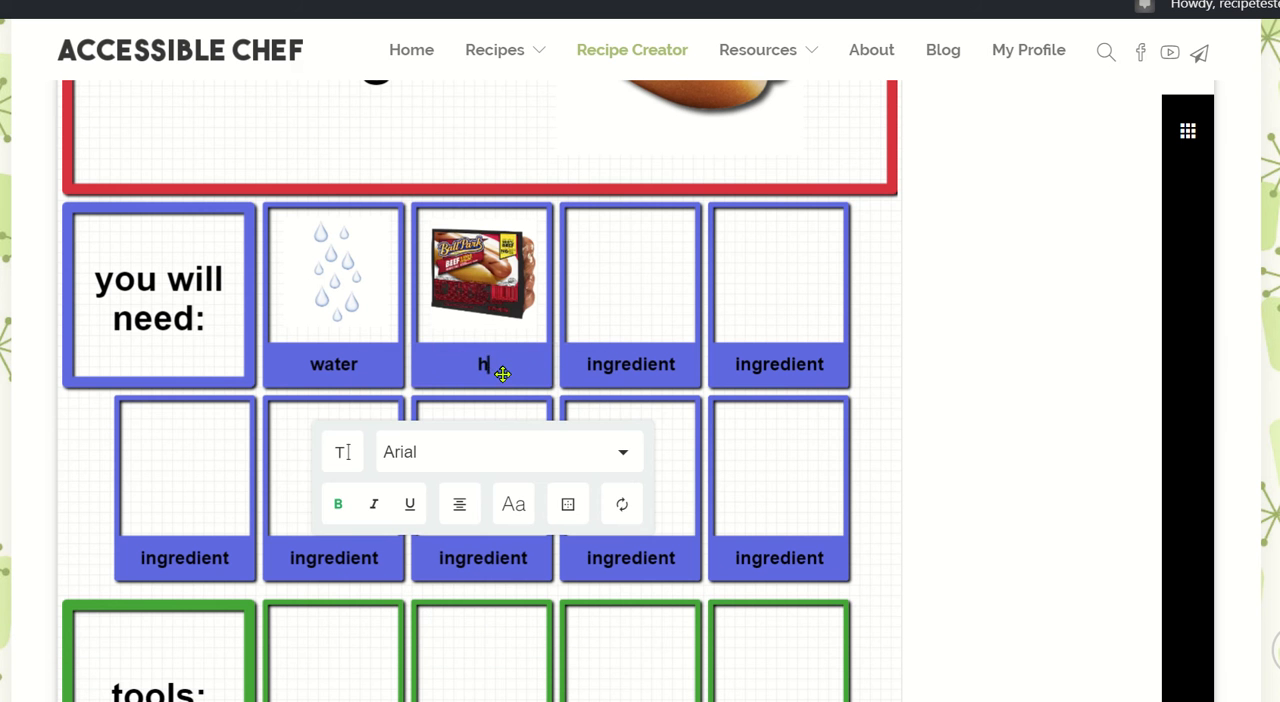
{"action": "type", "text": "hot dogs"}
Add the hot dog buns picture from the Grains & Pasta category and place it in the third ingredient box.
{"action": "scroll", "coordinate": [871, 343], "scroll_direction": "up", "scroll_amount": 5}
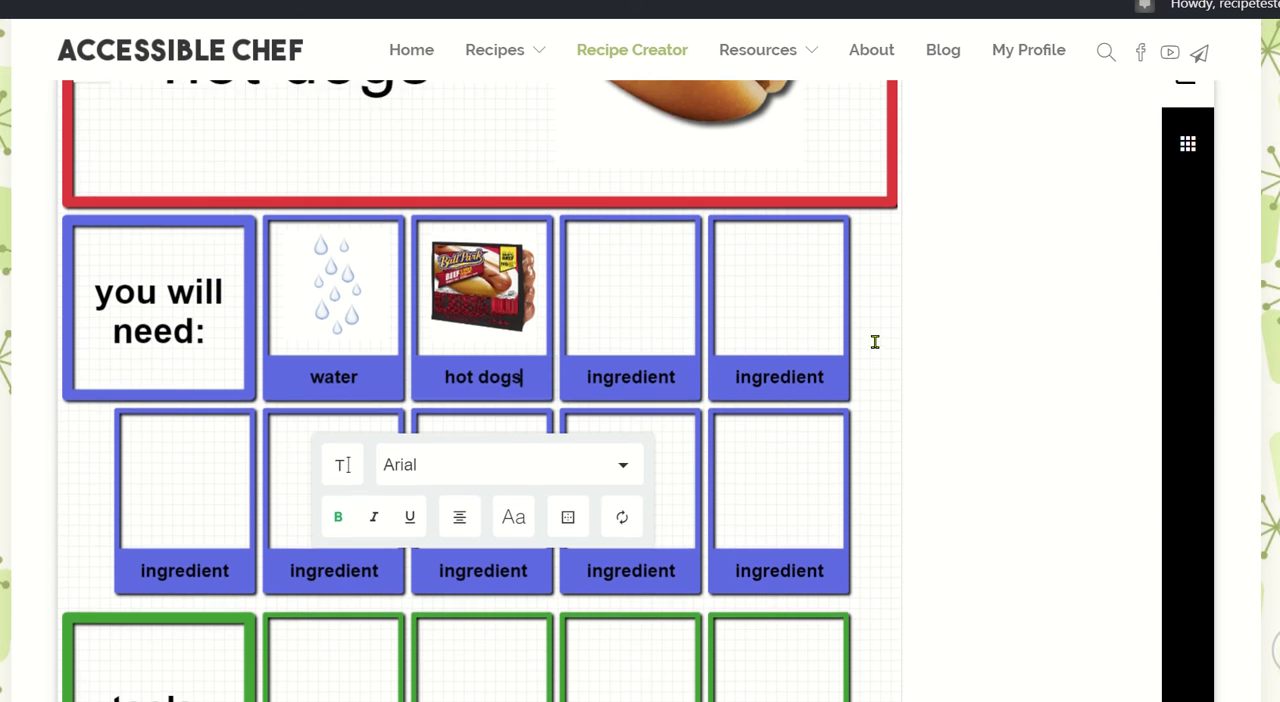
{"action": "left_click", "coordinate": [925, 313]}
{"action": "scroll", "coordinate": [925, 313], "scroll_direction": "down", "scroll_amount": 4}
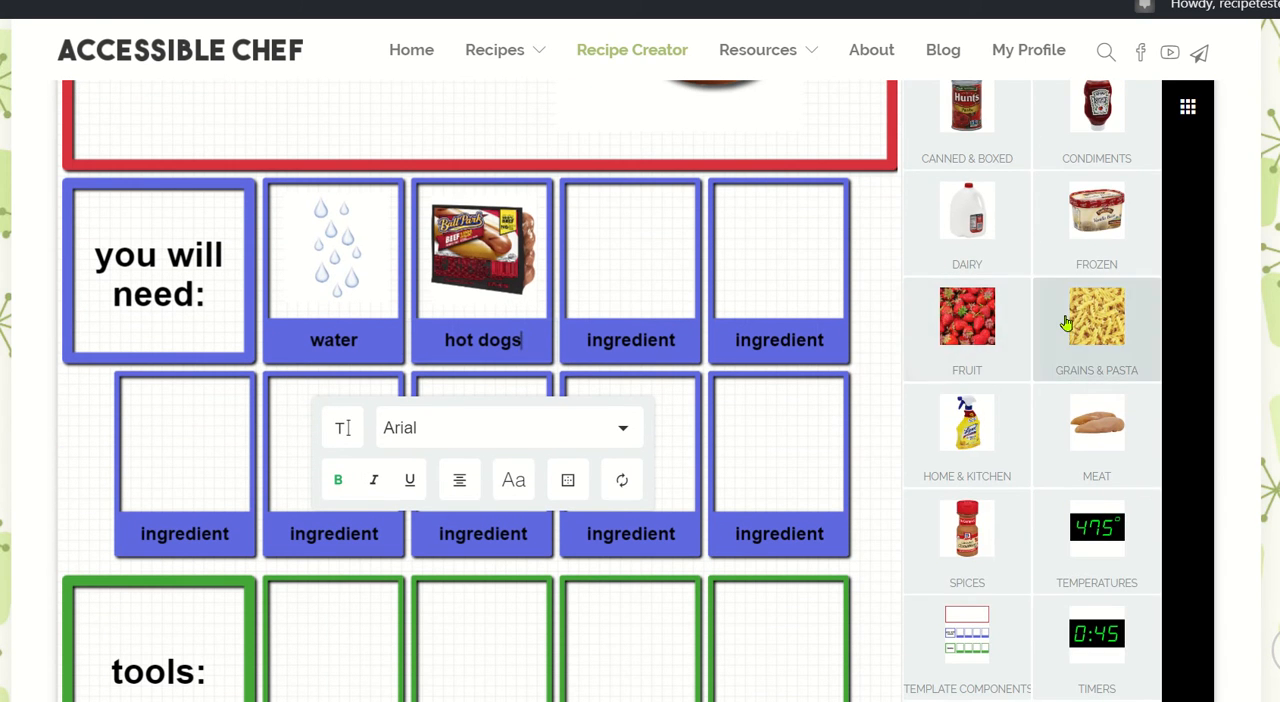
{"action": "left_click", "coordinate": [1066, 323]}
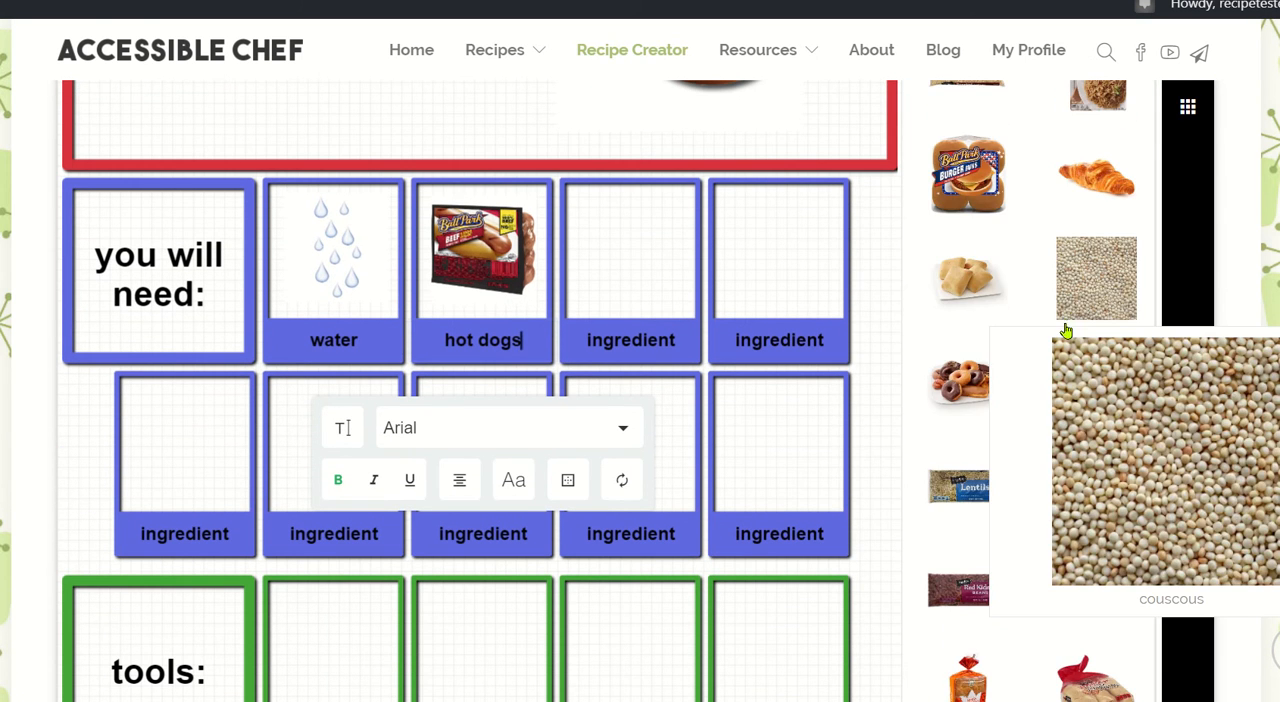
{"action": "scroll", "coordinate": [1066, 331], "scroll_direction": "down", "scroll_amount": 5}
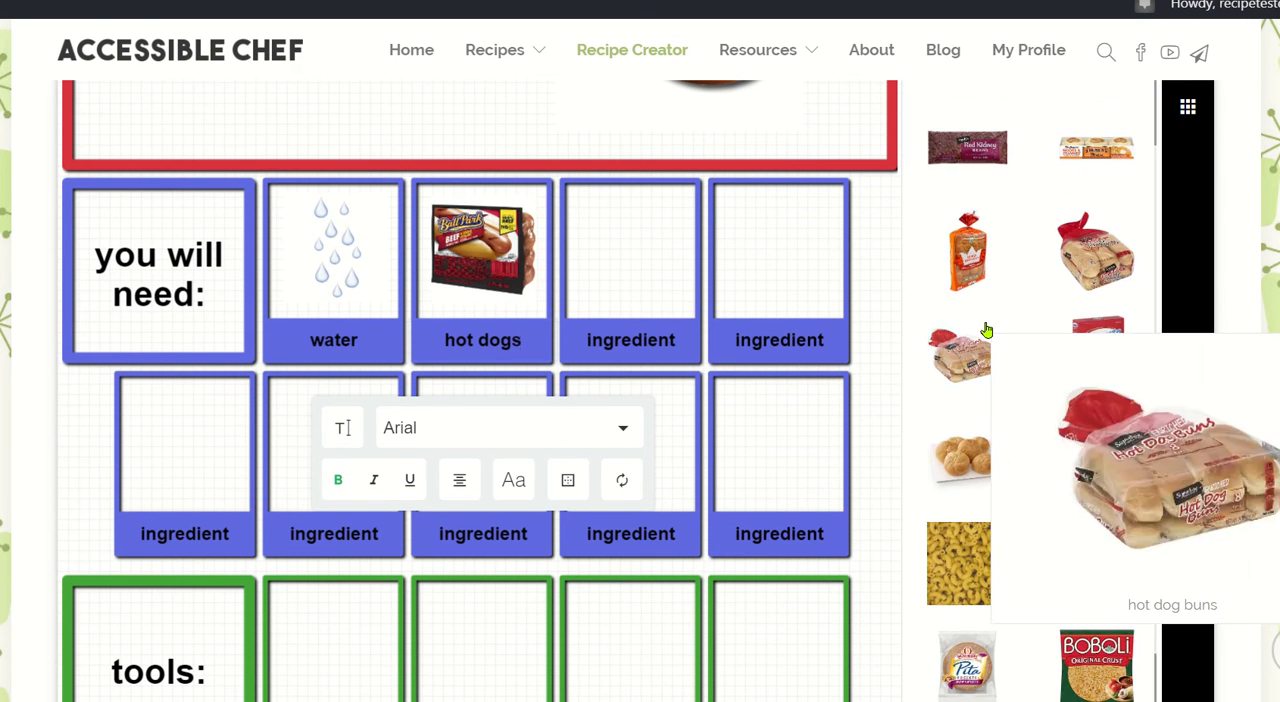
{"action": "left_click", "coordinate": [986, 330]}
{"action": "left_click_drag", "start_coordinate": [438, 372], "coordinate": [589, 208]}
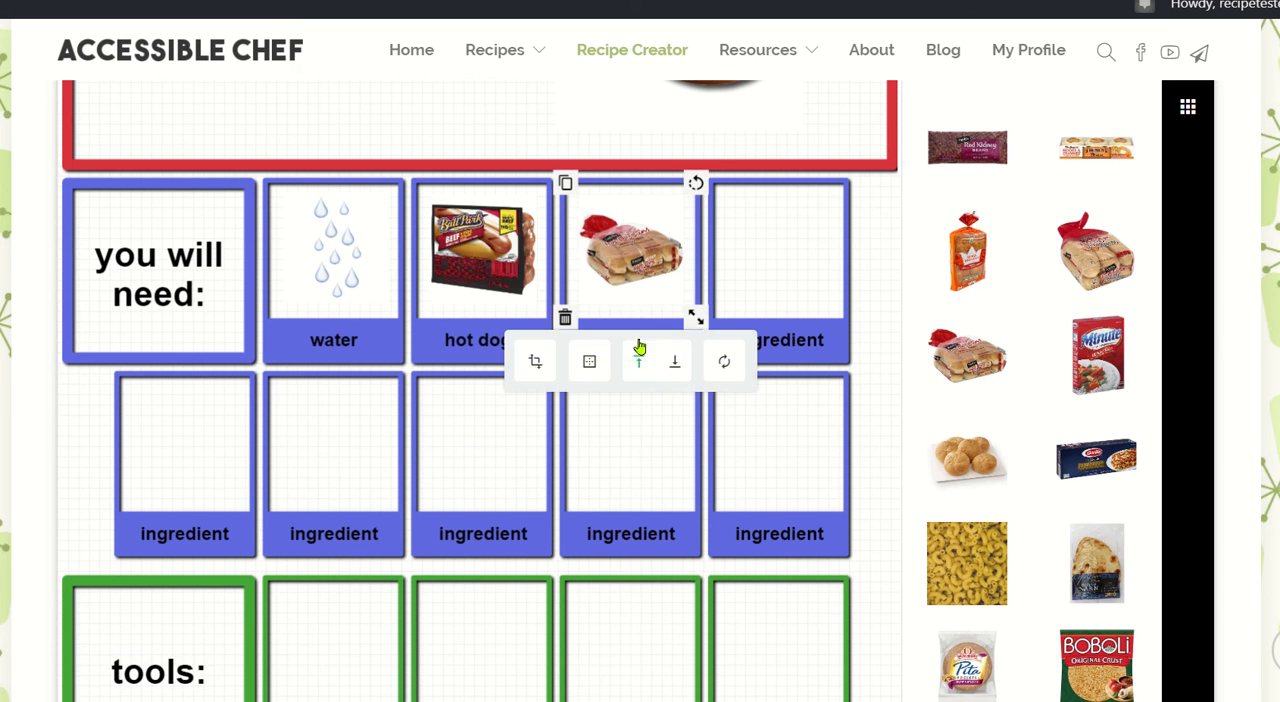
Change the third ingredient box's label to "hot dog buns".
{"action": "left_click", "coordinate": [629, 429]}
{"action": "double_click", "coordinate": [622, 341]}
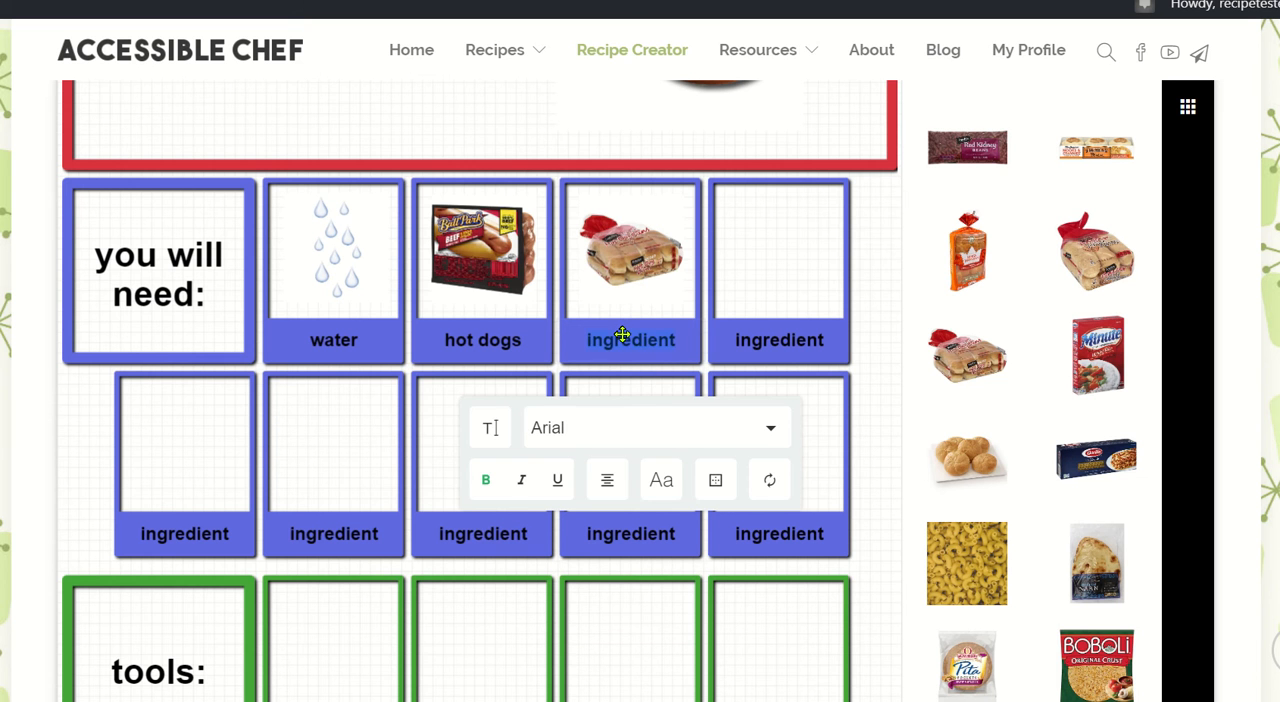
{"action": "type", "text": "hot dog buns"}
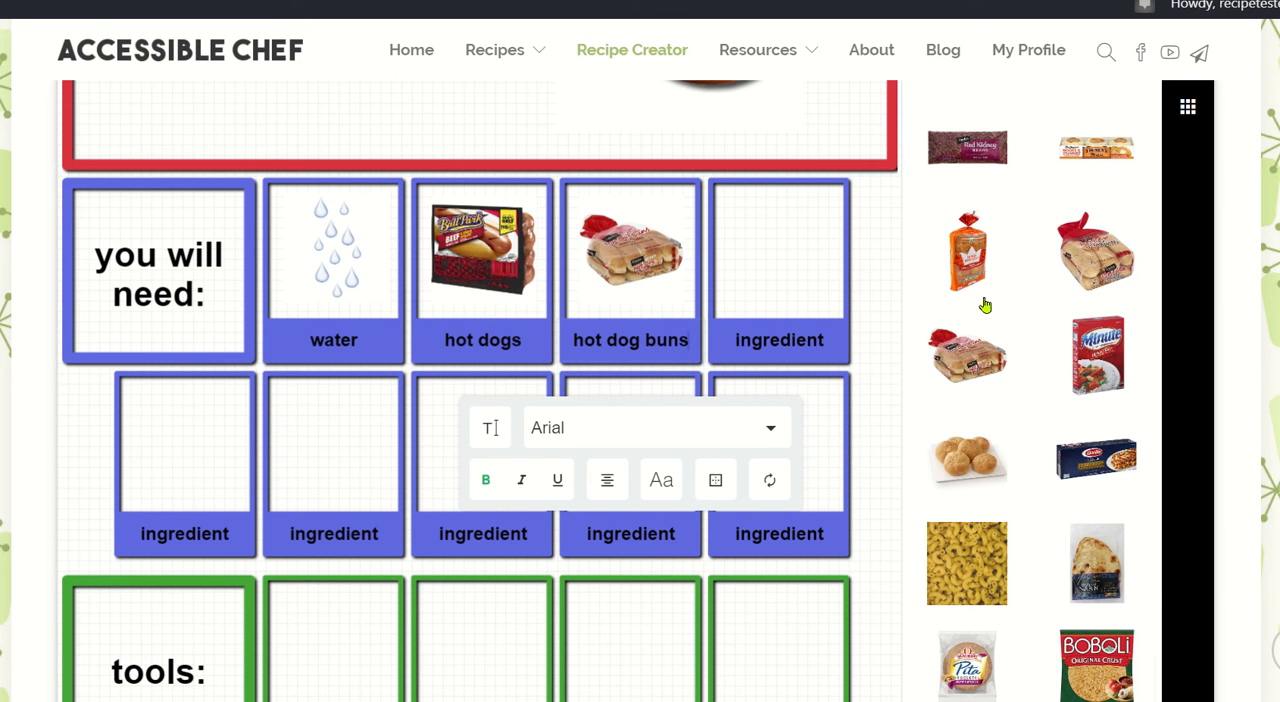
Add the ketchup bottle picture from the Condiments image category to the recipe page.
{"action": "scroll", "coordinate": [1032, 303], "scroll_direction": "up", "scroll_amount": 5}
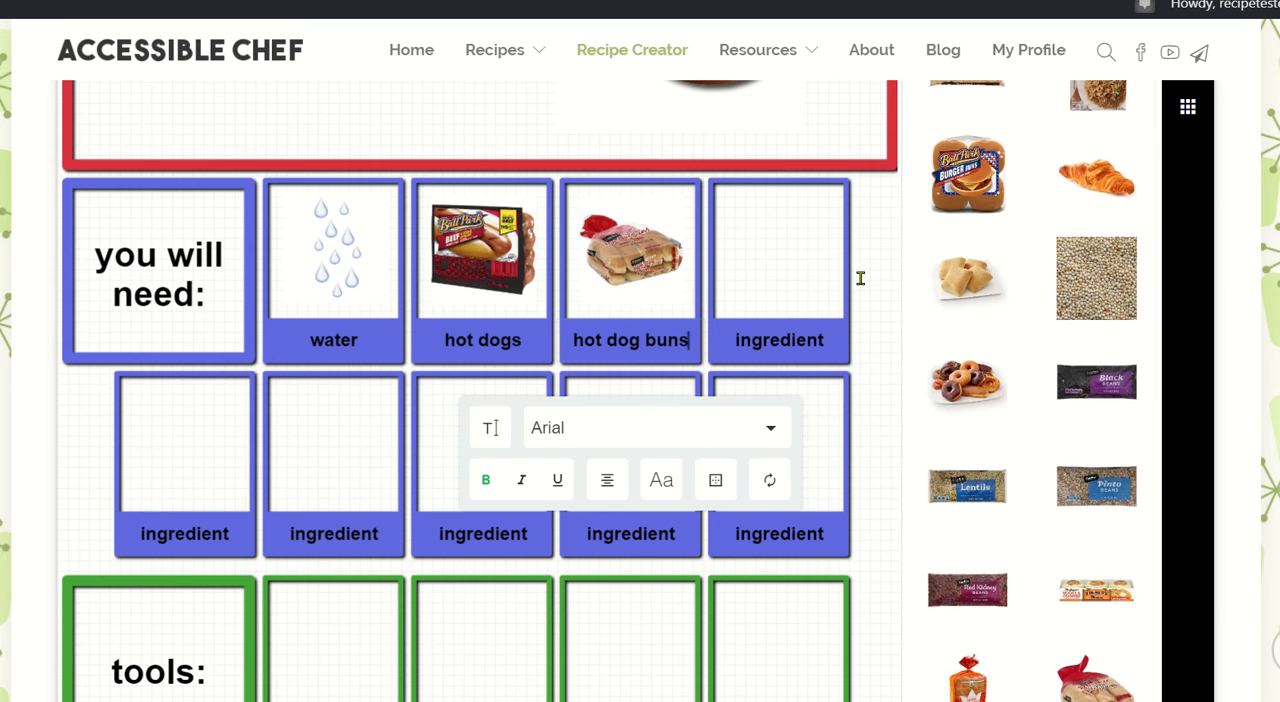
{"action": "scroll", "coordinate": [860, 278], "scroll_direction": "up", "scroll_amount": 4}
{"action": "left_click", "coordinate": [929, 252]}
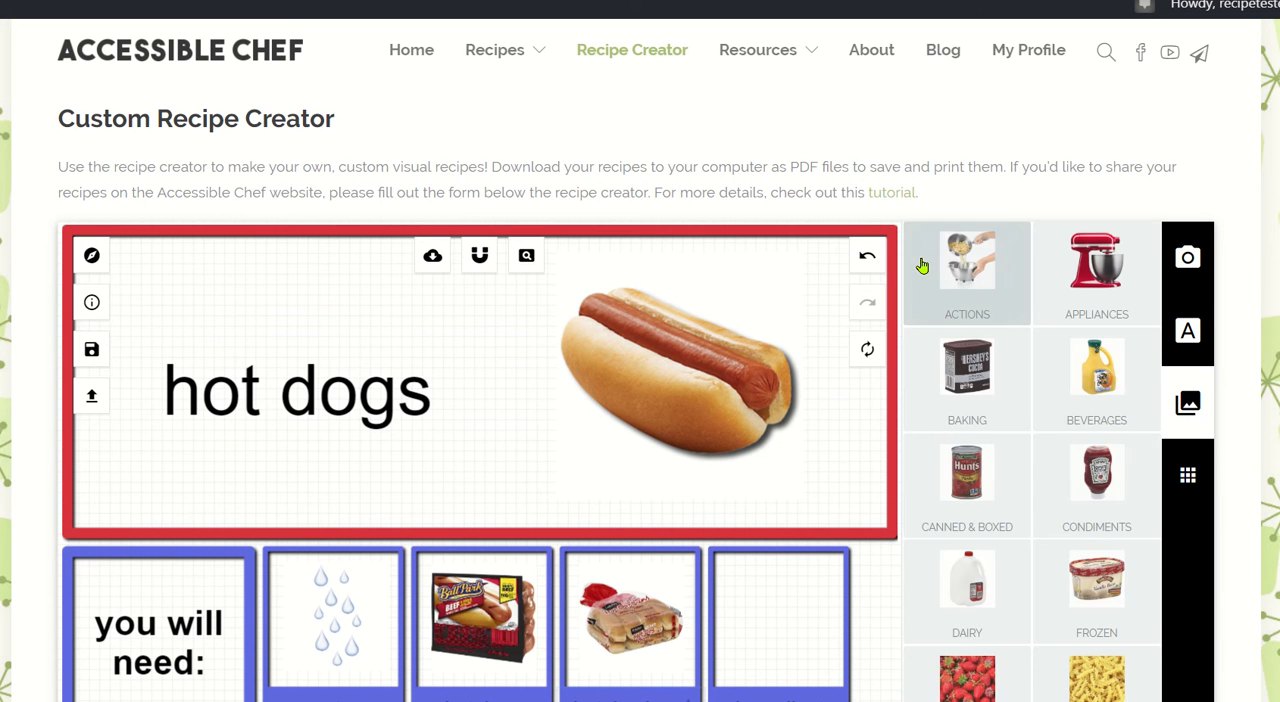
{"action": "left_click", "coordinate": [1105, 486]}
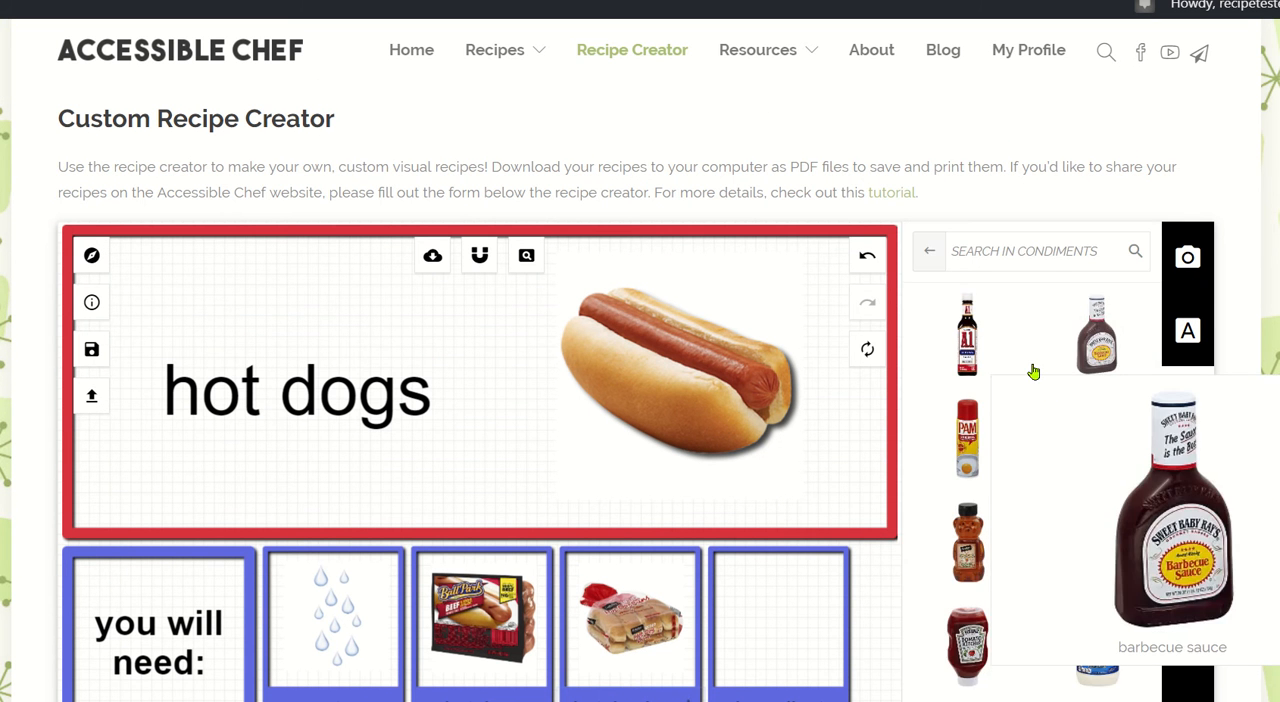
{"action": "scroll", "coordinate": [1034, 371], "scroll_direction": "down", "scroll_amount": 3}
{"action": "left_click", "coordinate": [967, 325]}
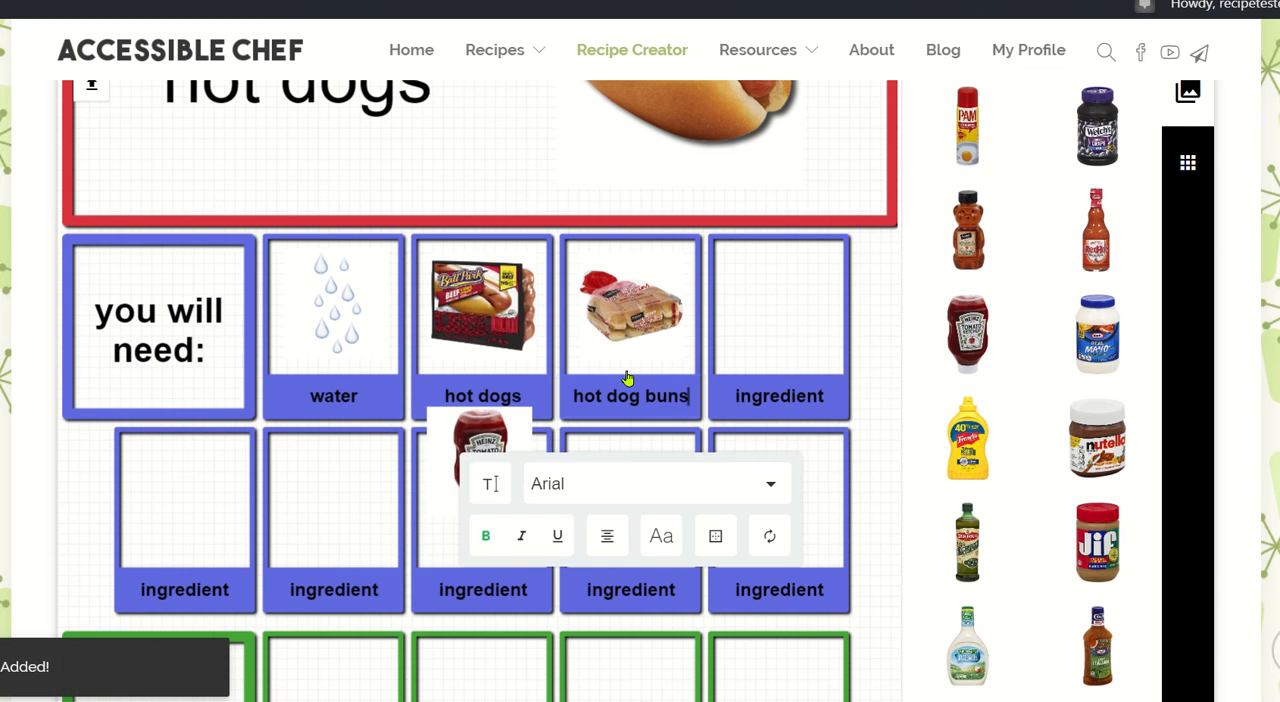
Move the ketchup bottle picture into the fourth ingredient box and change that box's label to "ketchup".
{"action": "left_click_drag", "start_coordinate": [478, 413], "coordinate": [759, 262]}
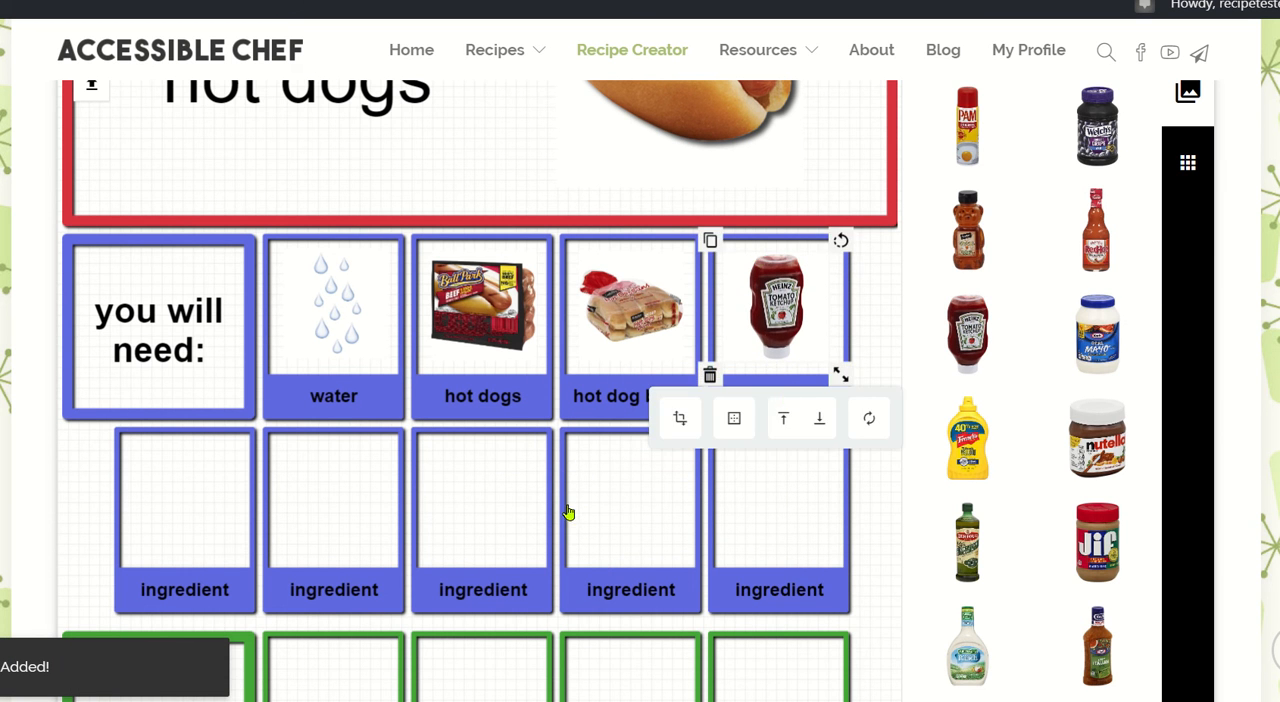
{"action": "left_click", "coordinate": [611, 484]}
{"action": "double_click", "coordinate": [745, 398]}
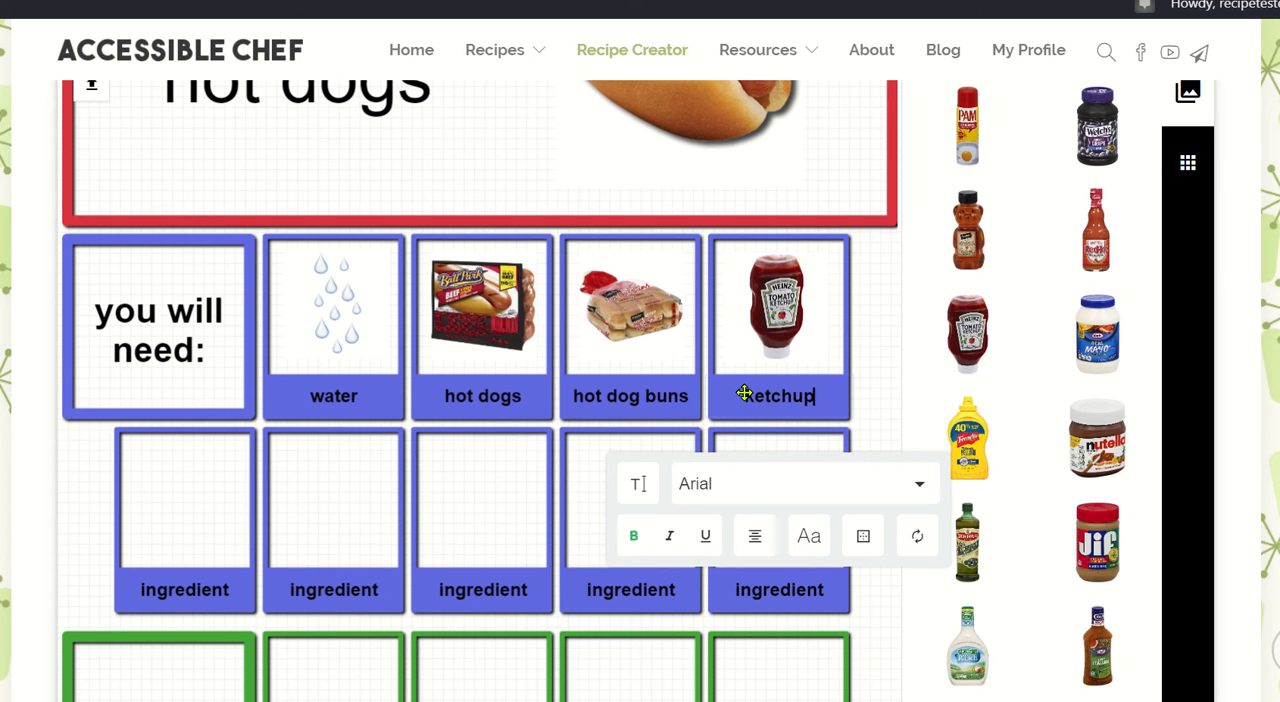
Delete the second empty ingredient box in the second ingredient row, along with its "ingredient" label.
{"action": "left_click", "coordinate": [348, 491]}
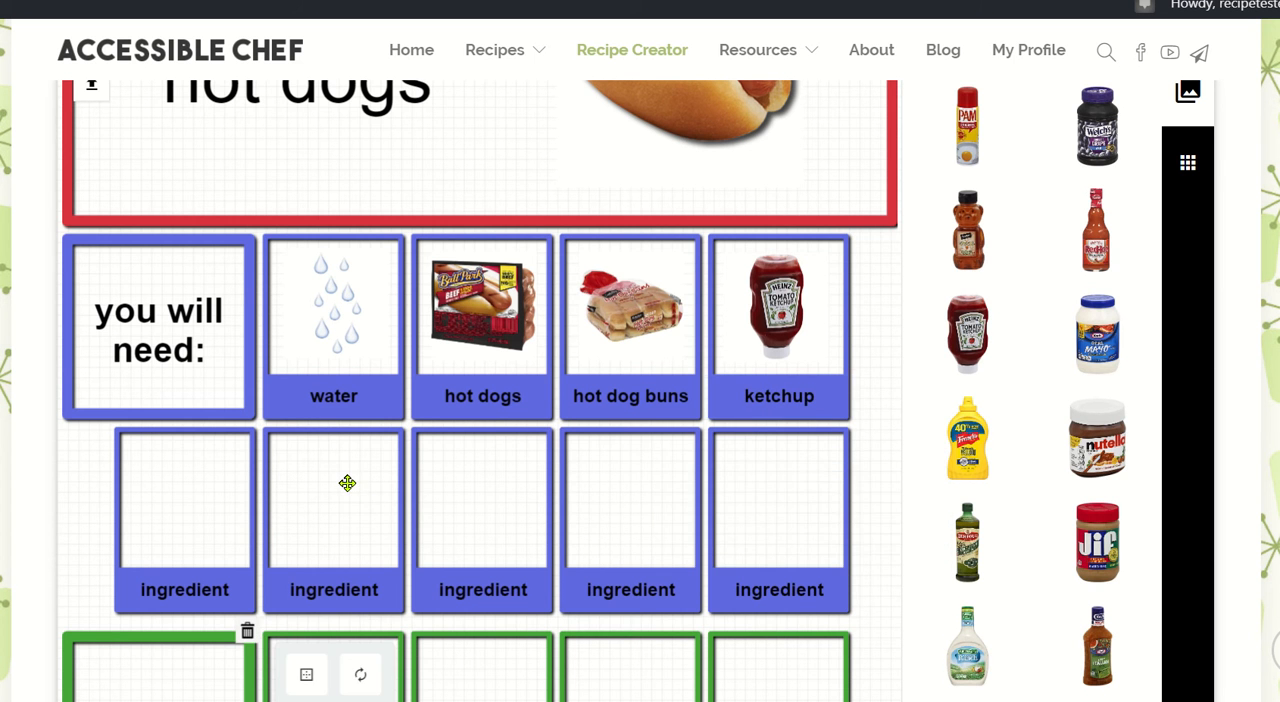
{"action": "scroll", "coordinate": [347, 483], "scroll_direction": "down", "scroll_amount": 1}
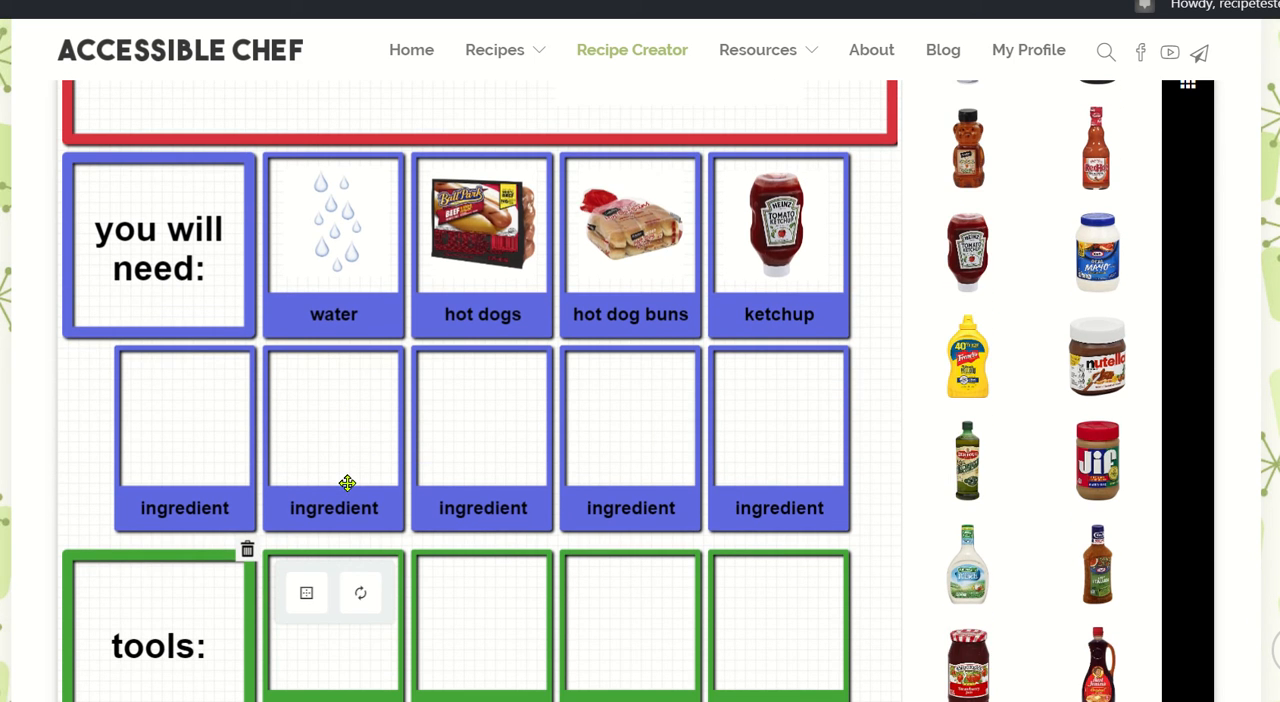
{"action": "left_click", "coordinate": [246, 547]}
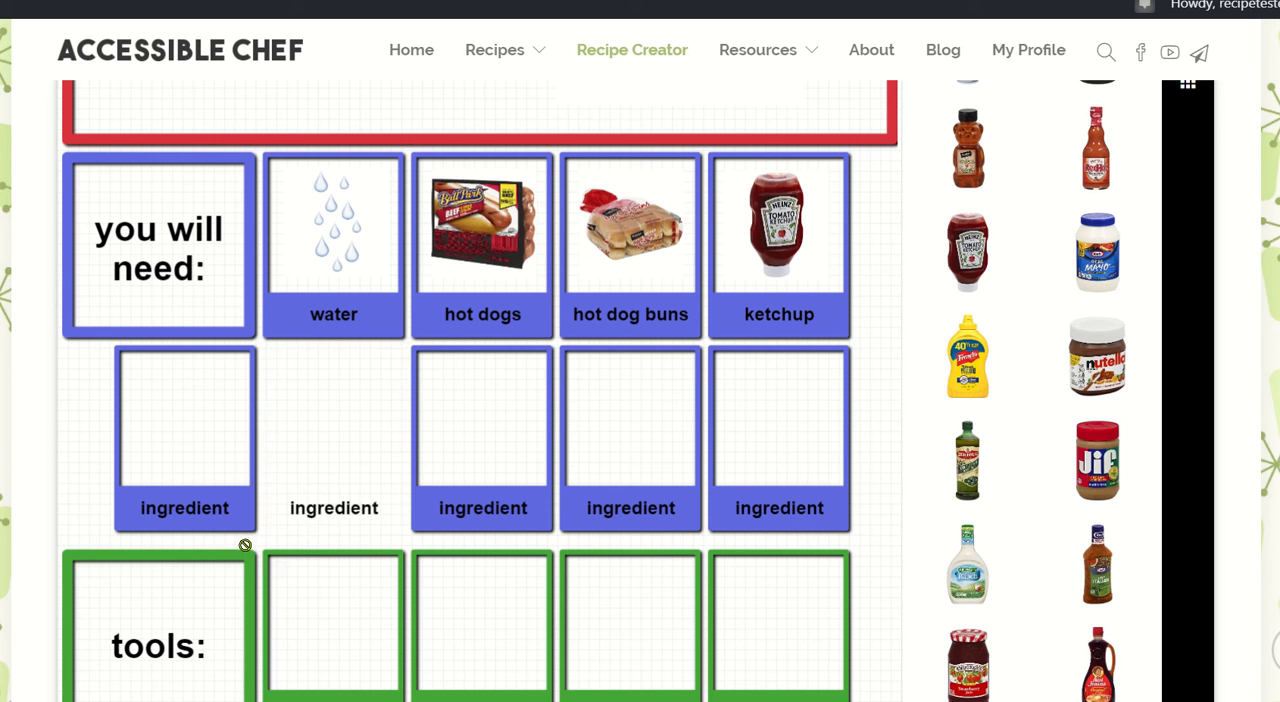
{"action": "left_click", "coordinate": [314, 508]}
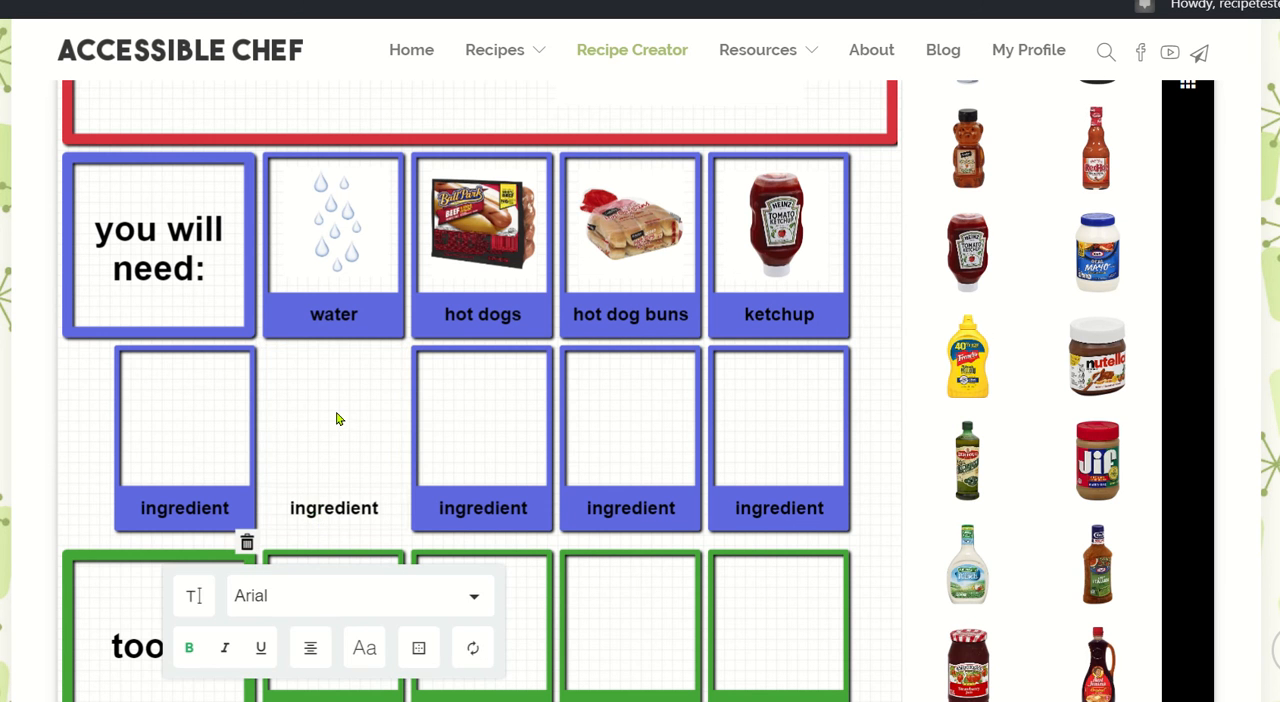
{"action": "scroll", "coordinate": [337, 418], "scroll_direction": "down", "scroll_amount": 1}
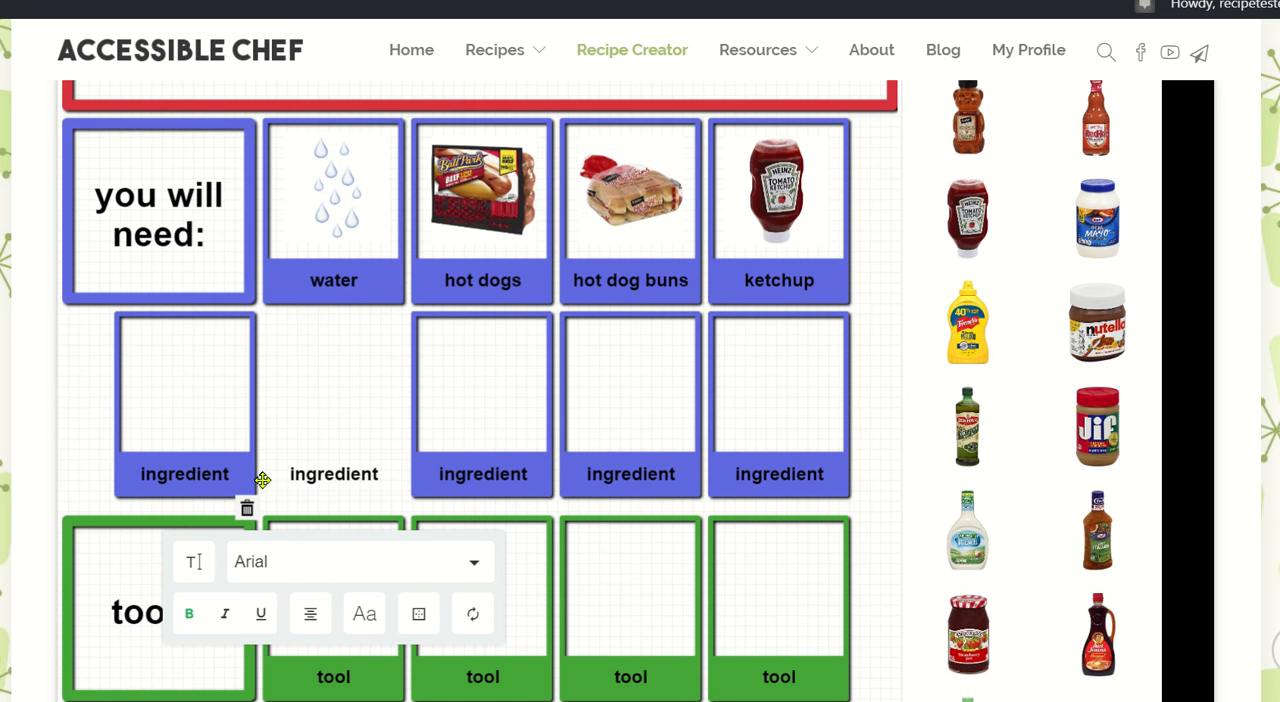
{"action": "left_click", "coordinate": [246, 509]}
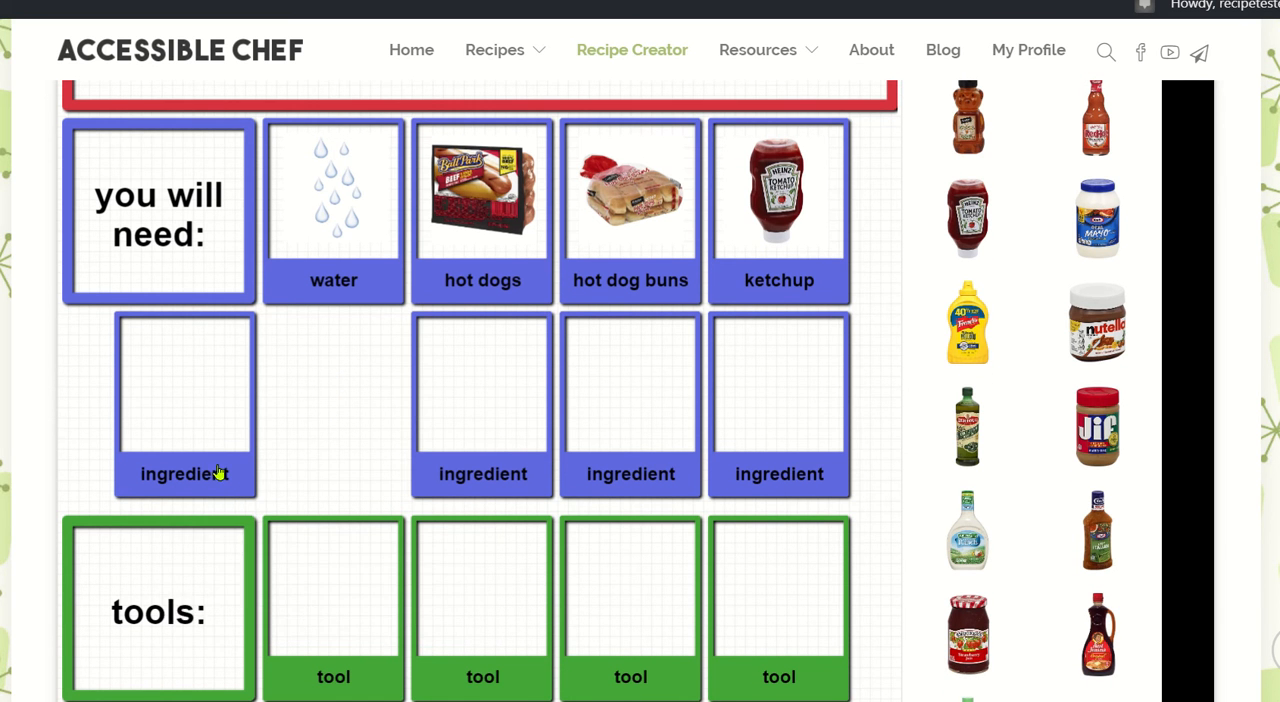
Delete the first empty ingredient box in the second row together with its label.
{"action": "left_click", "coordinate": [180, 478]}
{"action": "left_click", "coordinate": [100, 508]}
{"action": "left_click", "coordinate": [99, 512]}
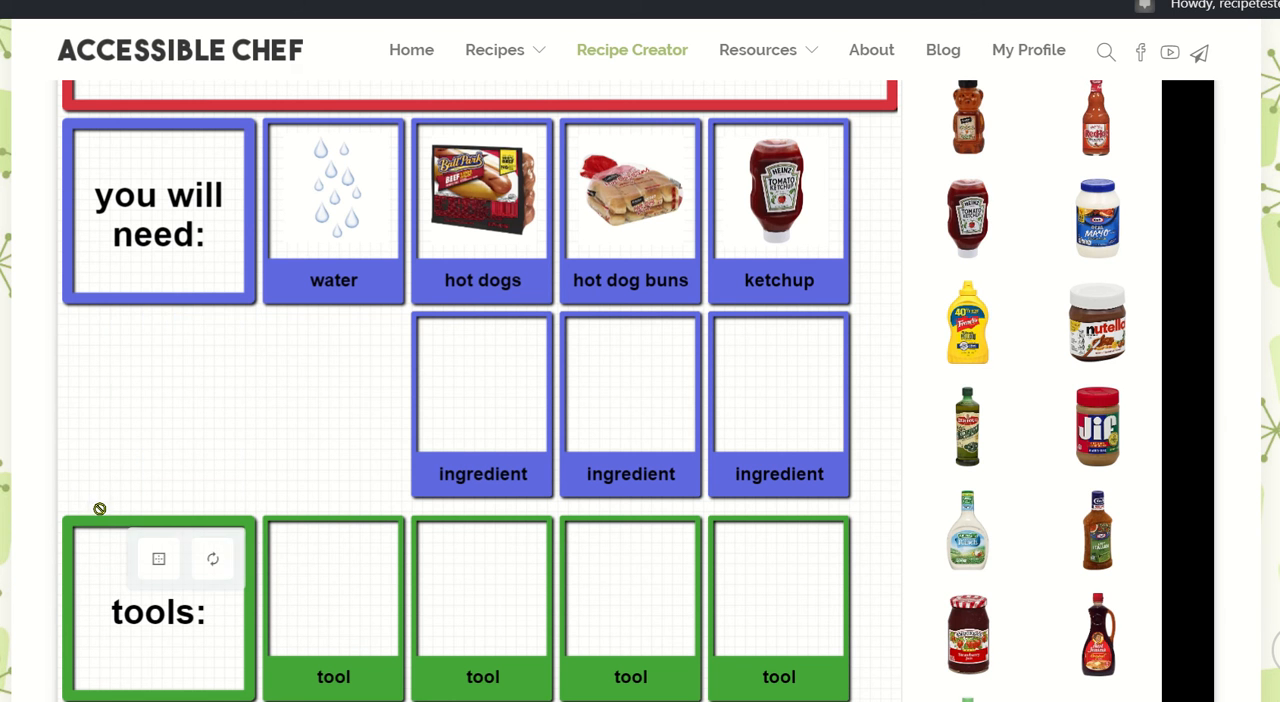
Delete the third box of the second ingredient row and the label text belonging to it.
{"action": "left_click", "coordinate": [499, 447]}
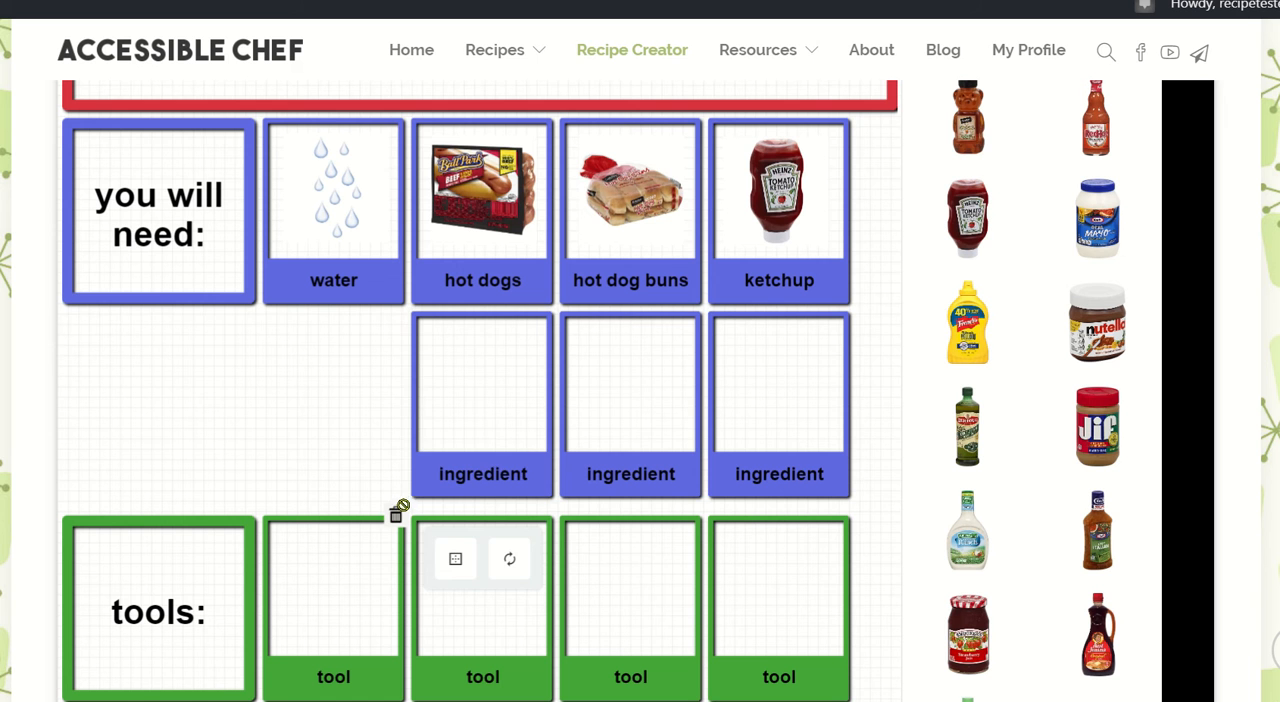
{"action": "left_click", "coordinate": [397, 511]}
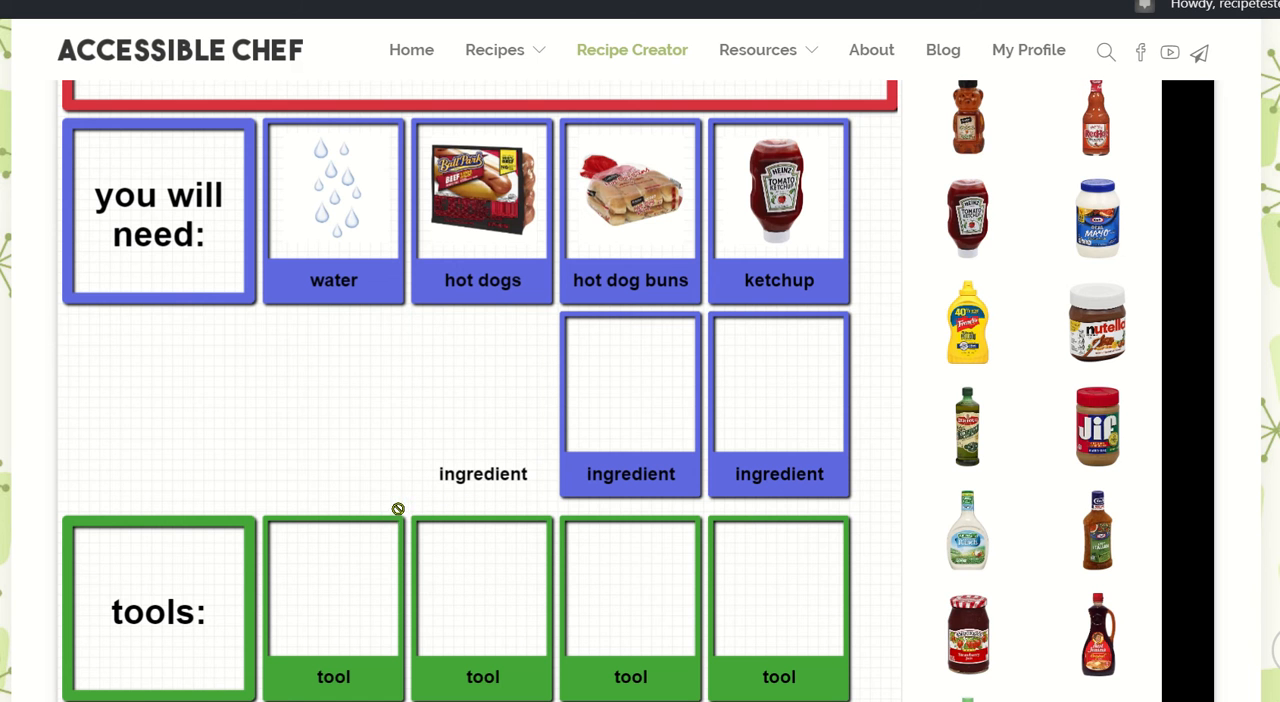
{"action": "left_click", "coordinate": [504, 471]}
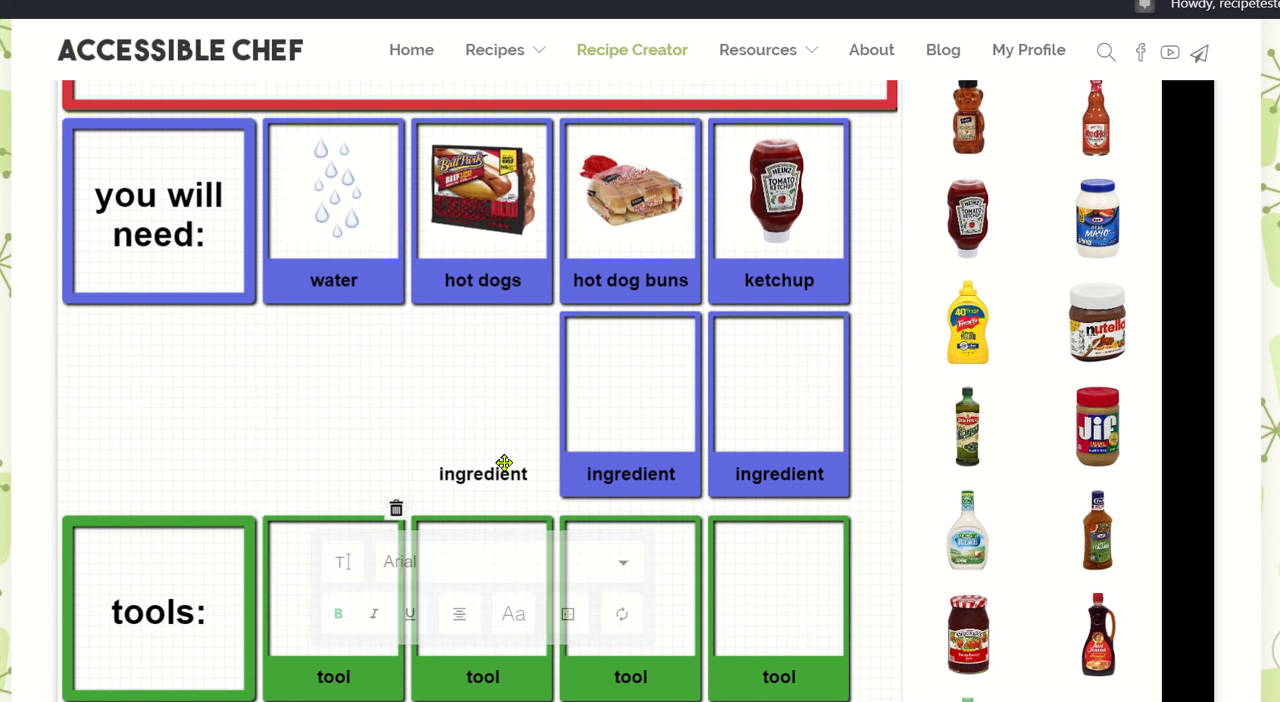
{"action": "left_click", "coordinate": [397, 507]}
Remove the label and the blue frame of the fourth box in the second ingredient row.
{"action": "left_click", "coordinate": [615, 478]}
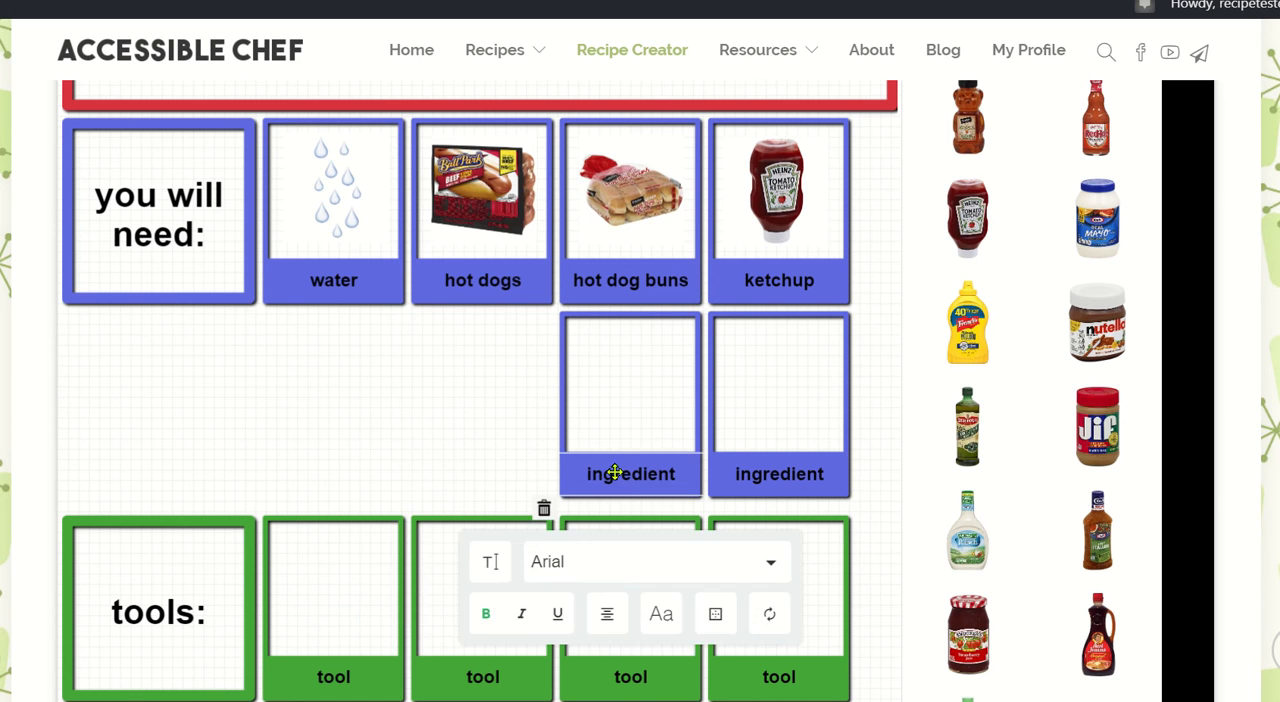
{"action": "left_click", "coordinate": [543, 508]}
{"action": "left_click", "coordinate": [655, 460]}
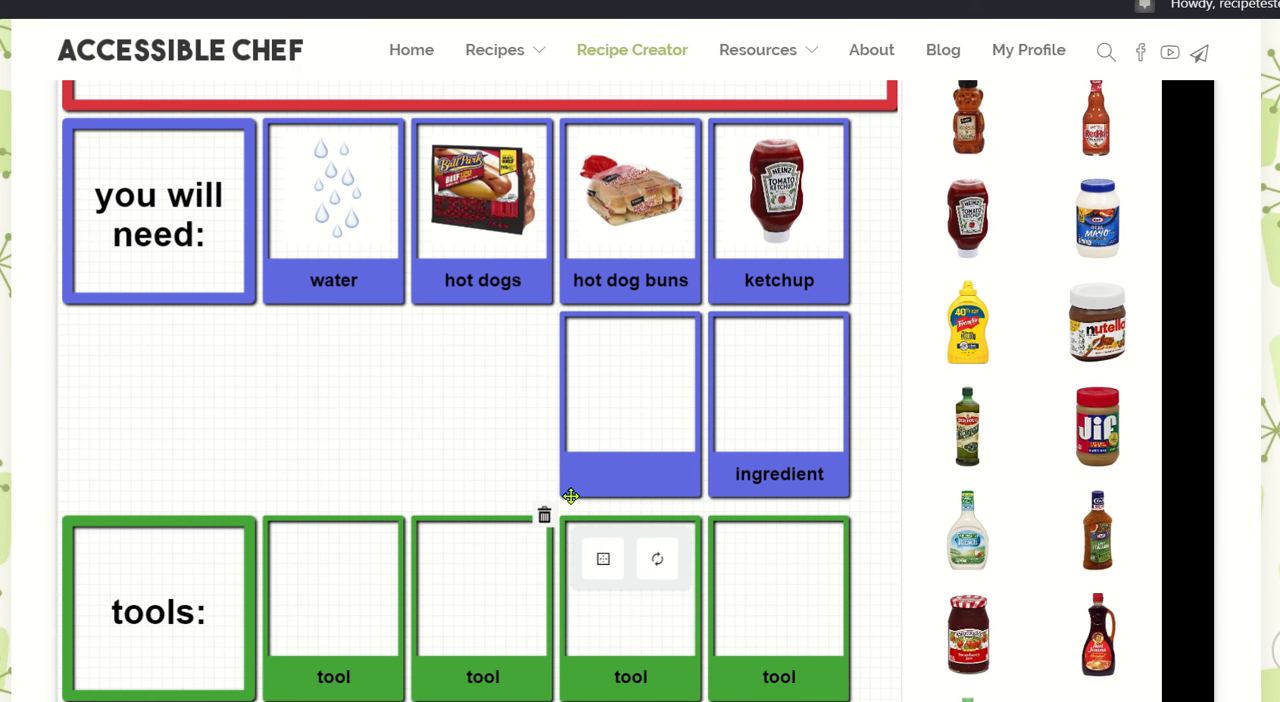
{"action": "left_click", "coordinate": [544, 515]}
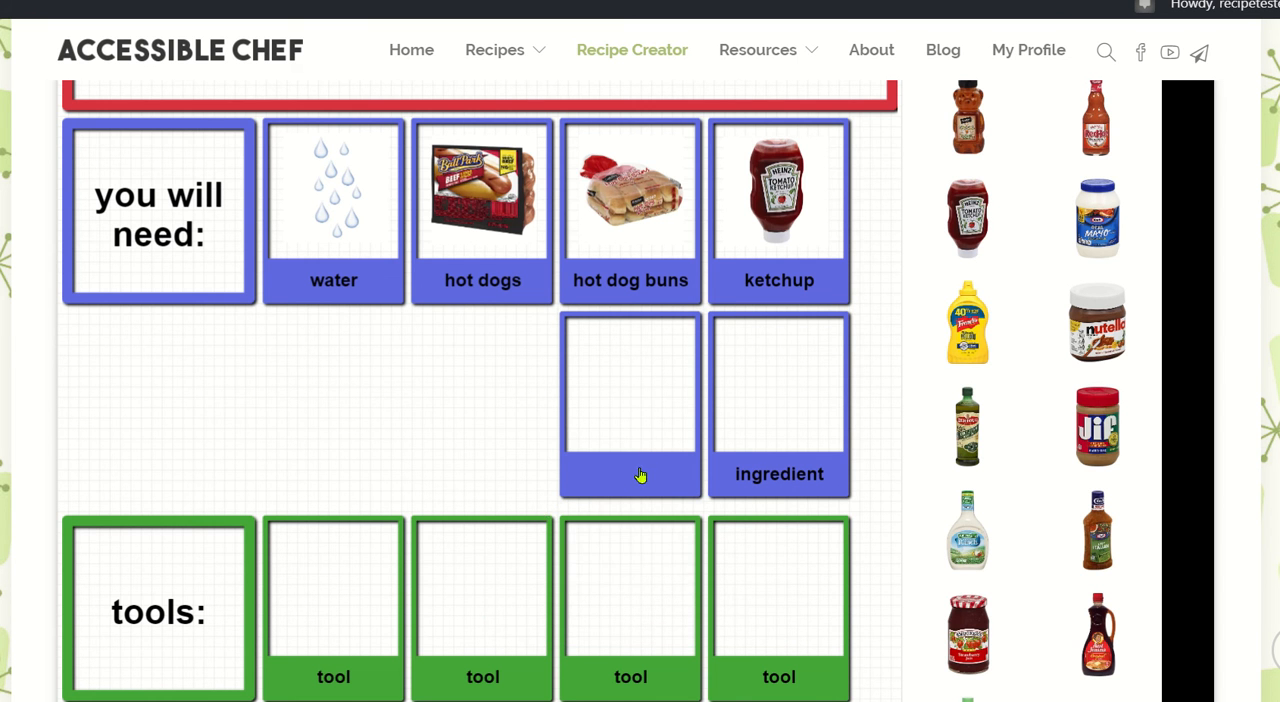
{"action": "left_click", "coordinate": [640, 474]}
{"action": "left_click", "coordinate": [543, 512]}
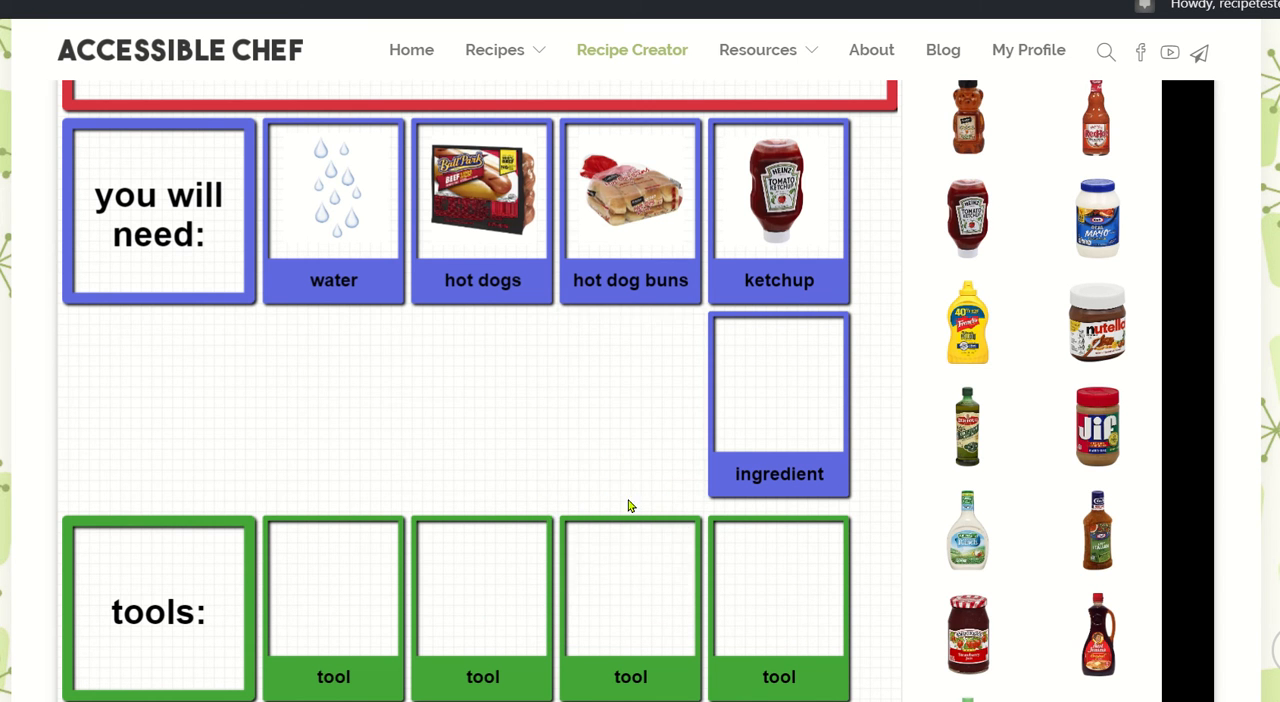
Remove the last remaining empty ingredient box in the second row, including its label.
{"action": "left_click", "coordinate": [789, 488]}
{"action": "left_click", "coordinate": [696, 508]}
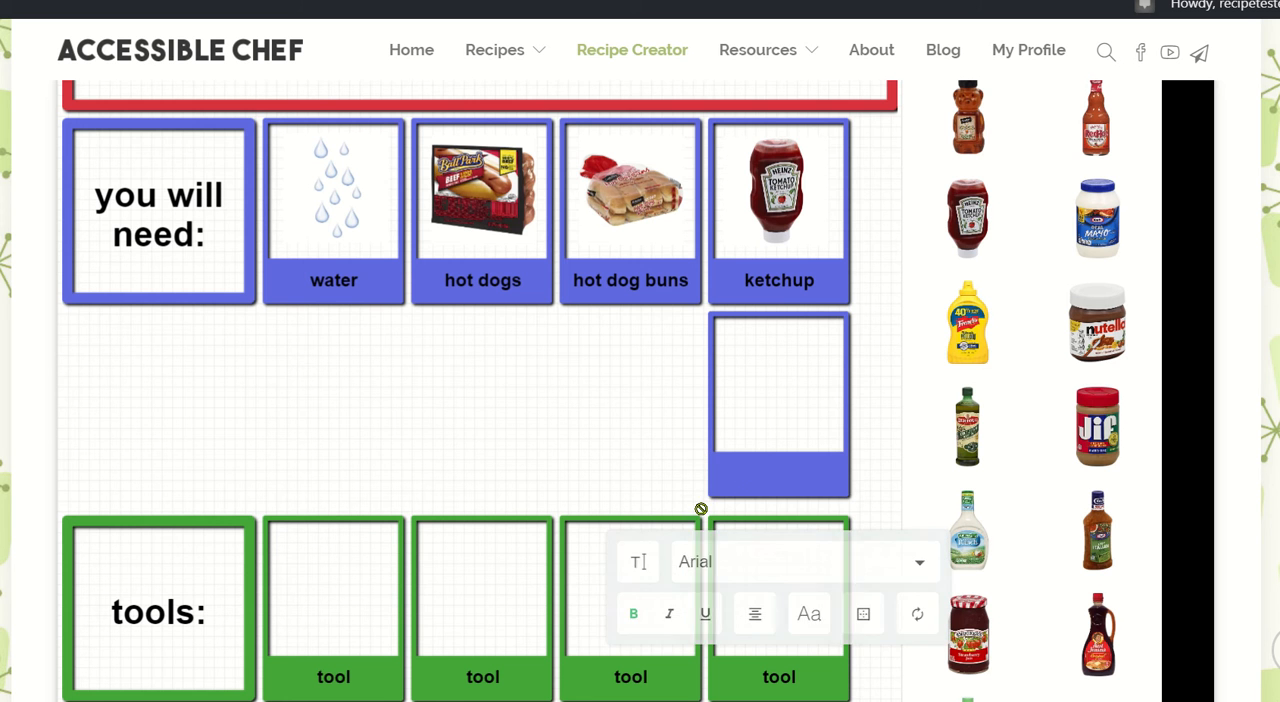
{"action": "left_click", "coordinate": [746, 477]}
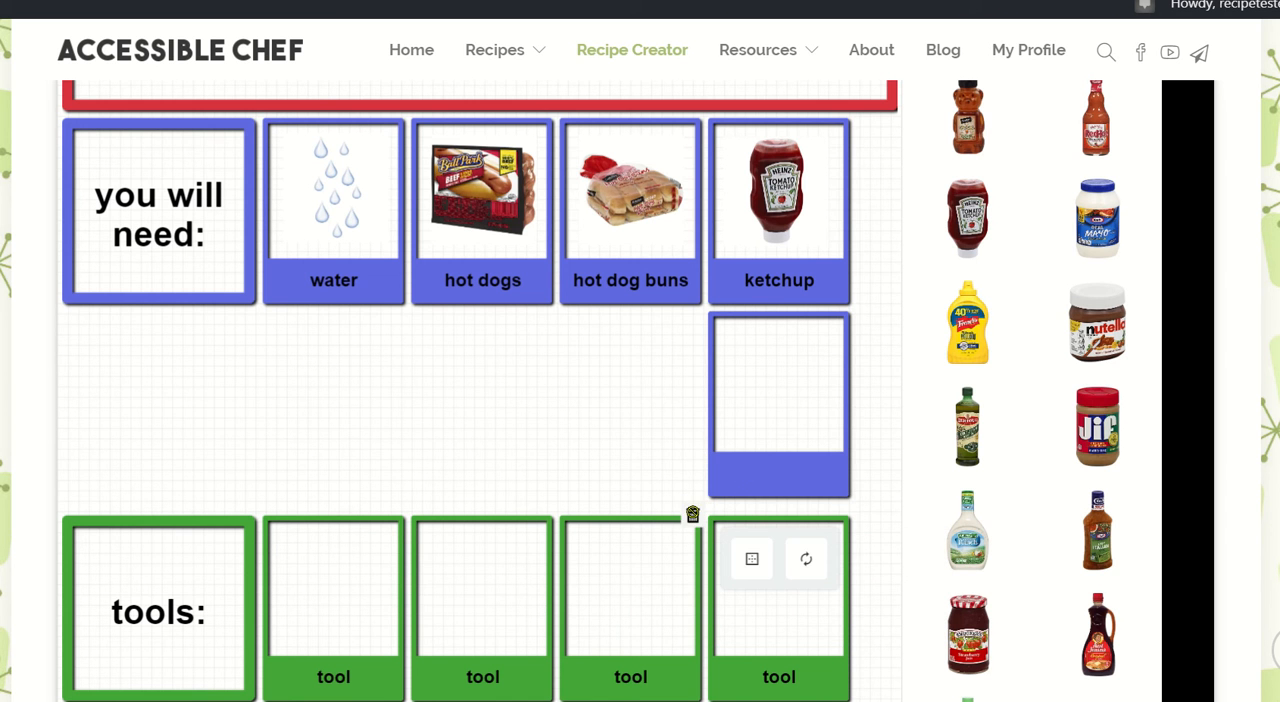
{"action": "left_click", "coordinate": [692, 514]}
Add the black saucepan picture with the long handle from the Tools image category to the recipe page.
{"action": "scroll", "coordinate": [560, 449], "scroll_direction": "down", "scroll_amount": 3}
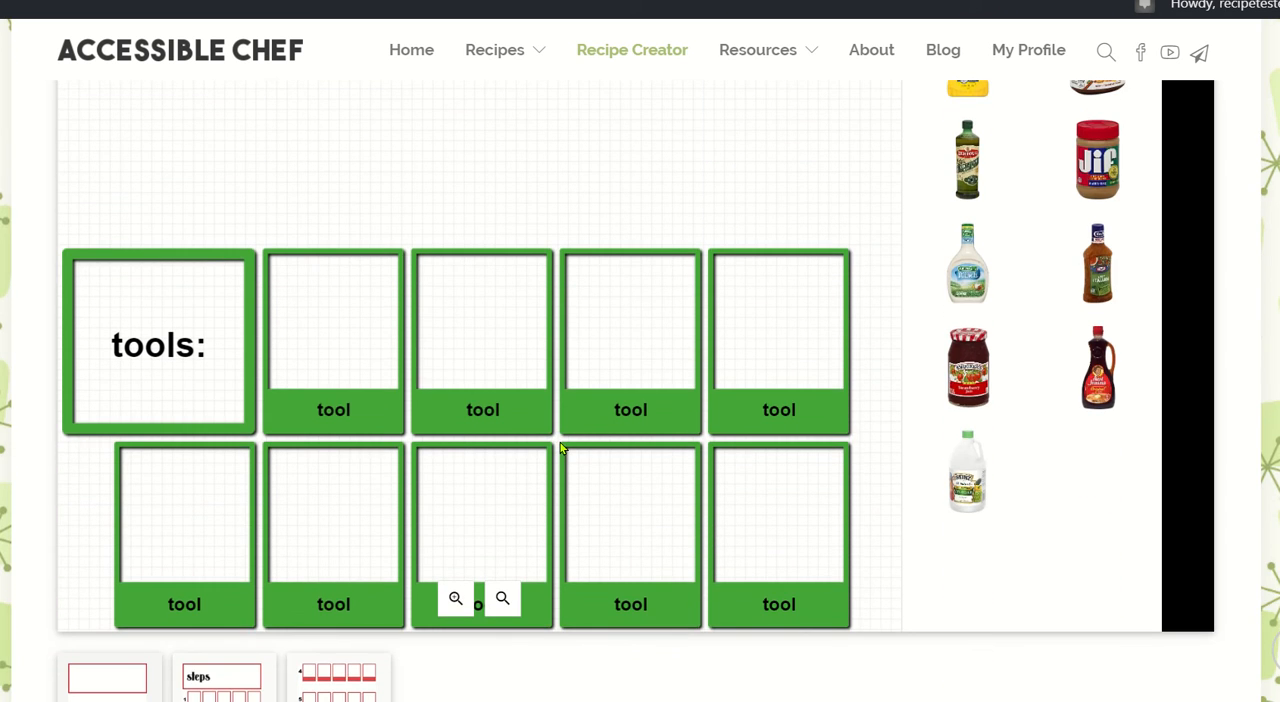
{"action": "scroll", "coordinate": [955, 255], "scroll_direction": "up", "scroll_amount": 6}
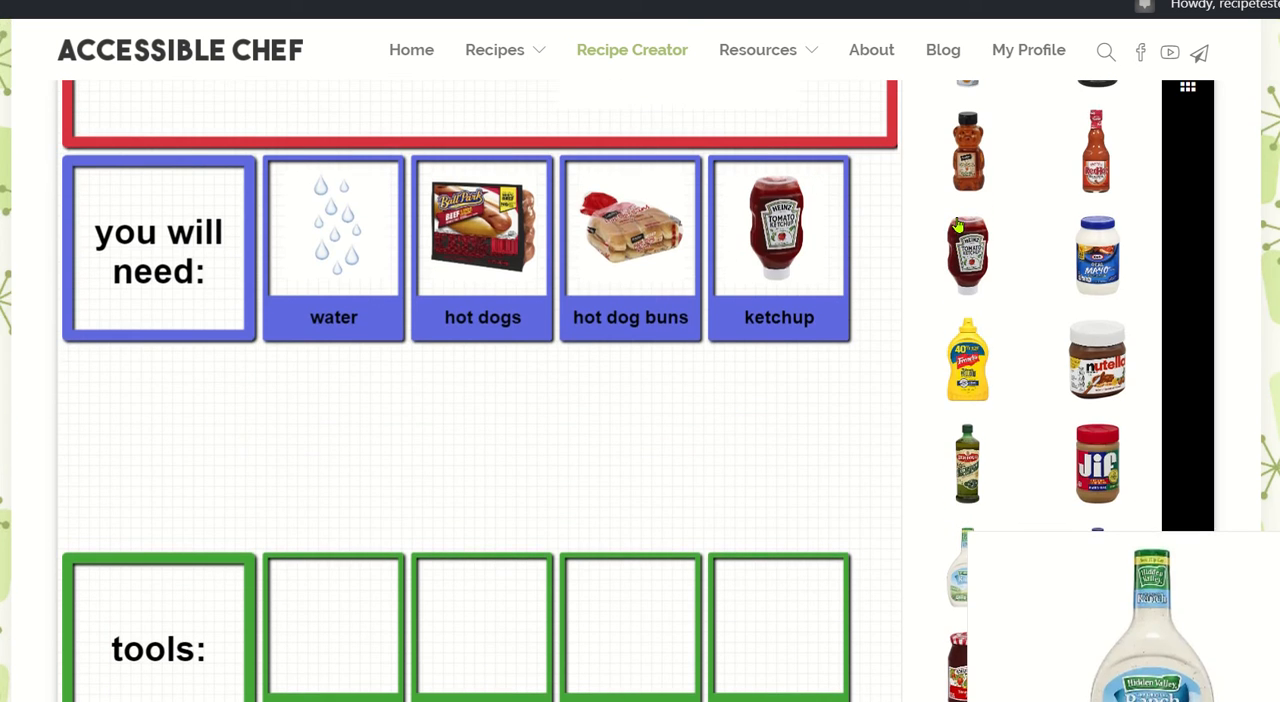
{"action": "left_click", "coordinate": [934, 105]}
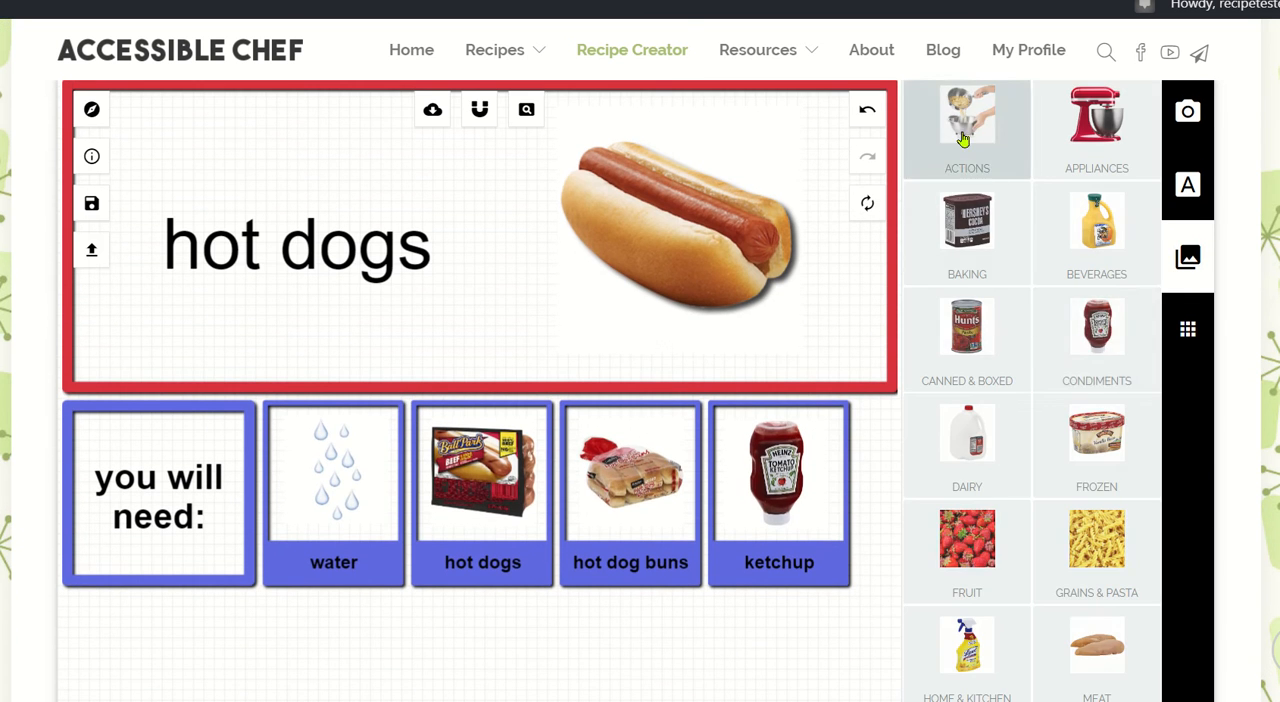
{"action": "scroll", "coordinate": [1045, 318], "scroll_direction": "down", "scroll_amount": 5}
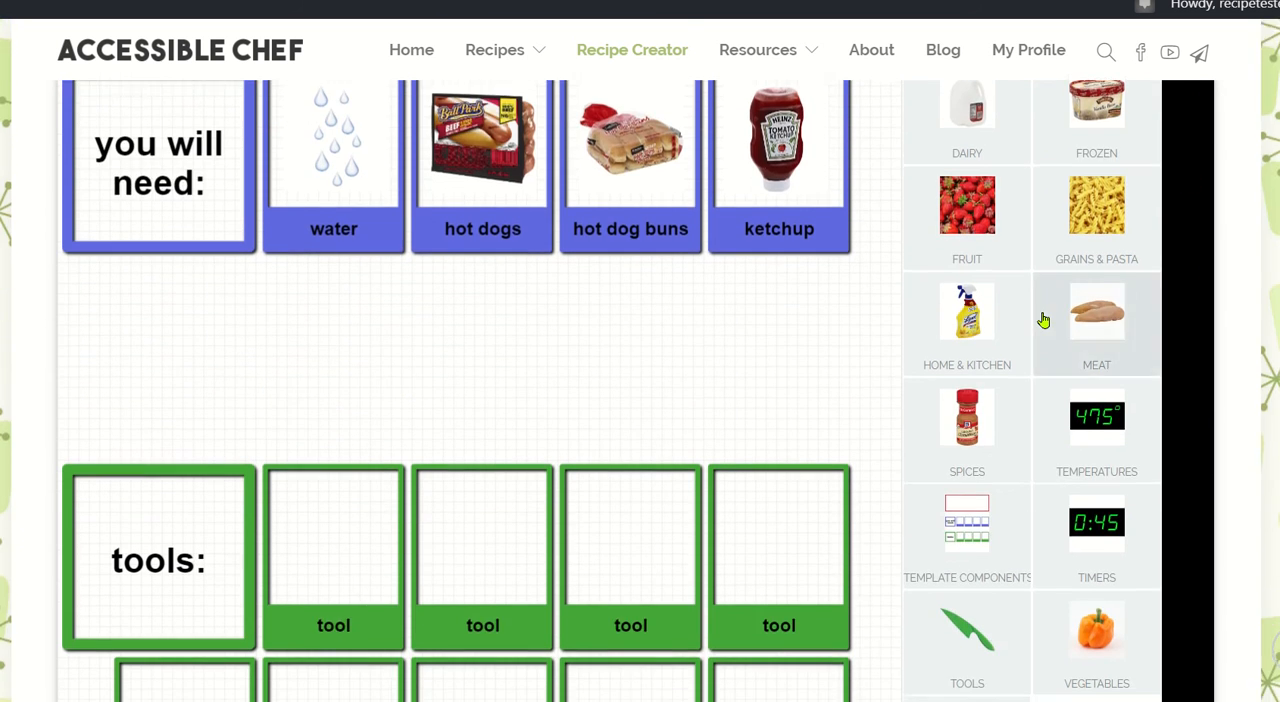
{"action": "scroll", "coordinate": [1040, 320], "scroll_direction": "down", "scroll_amount": 3}
{"action": "left_click", "coordinate": [984, 449]}
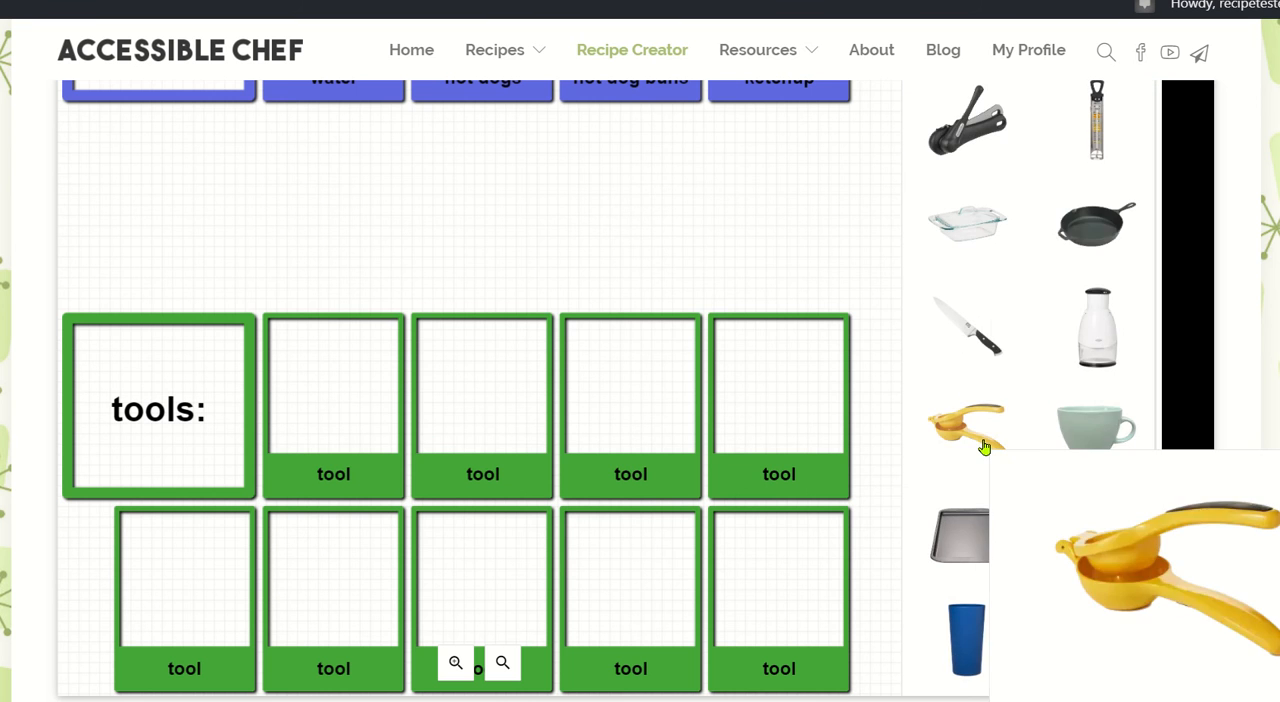
{"action": "scroll", "coordinate": [1050, 205], "scroll_direction": "down", "scroll_amount": 3}
{"action": "scroll", "coordinate": [1051, 205], "scroll_direction": "down", "scroll_amount": 7}
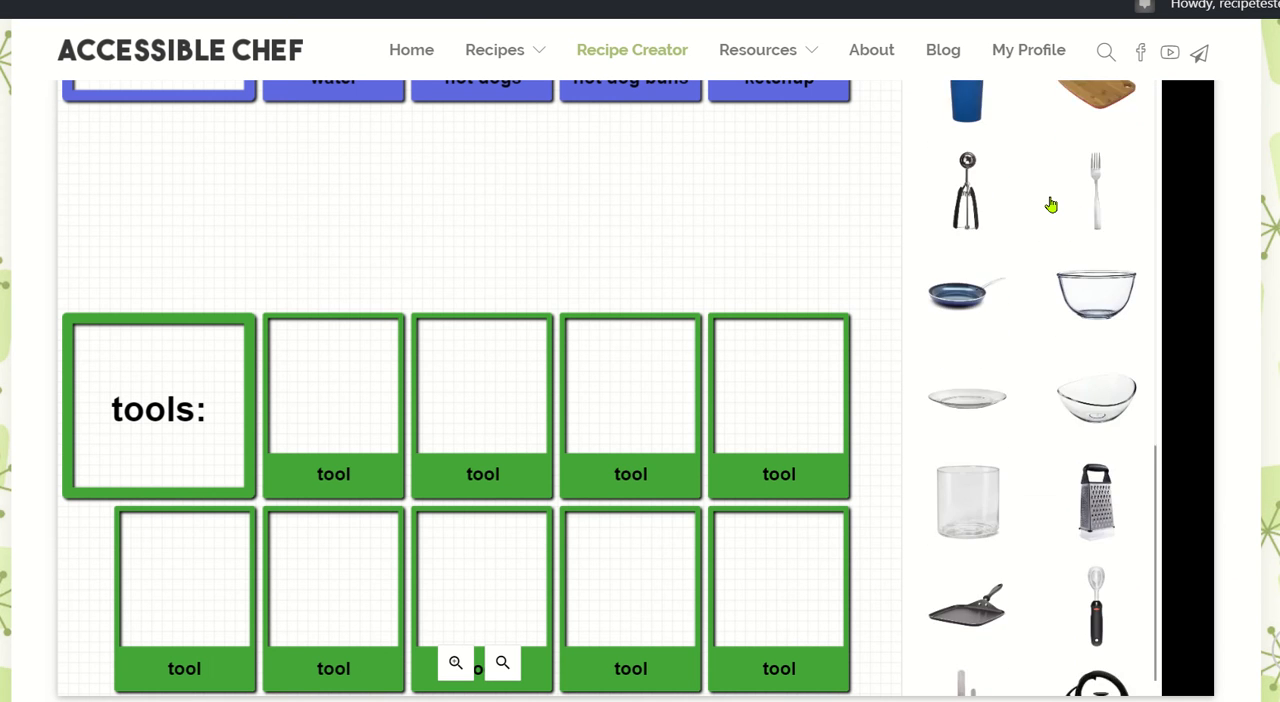
{"action": "scroll", "coordinate": [1051, 205], "scroll_direction": "down", "scroll_amount": 10}
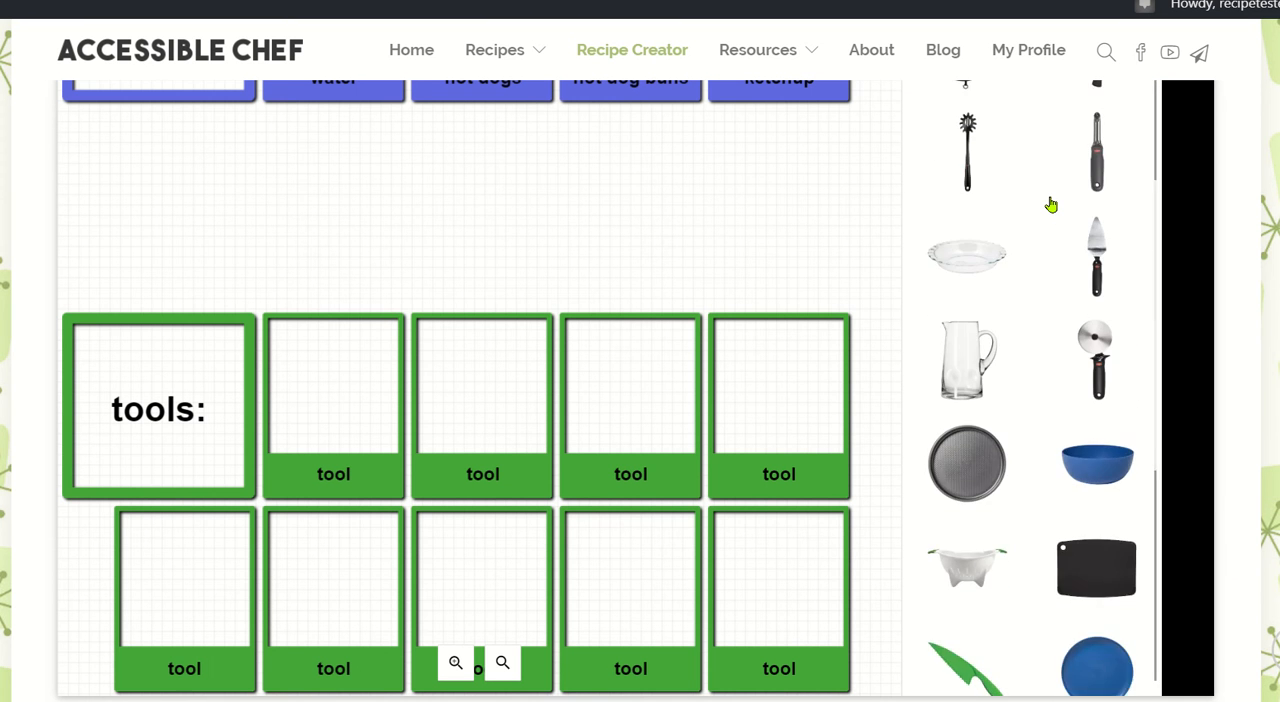
{"action": "scroll", "coordinate": [1051, 205], "scroll_direction": "down", "scroll_amount": 1}
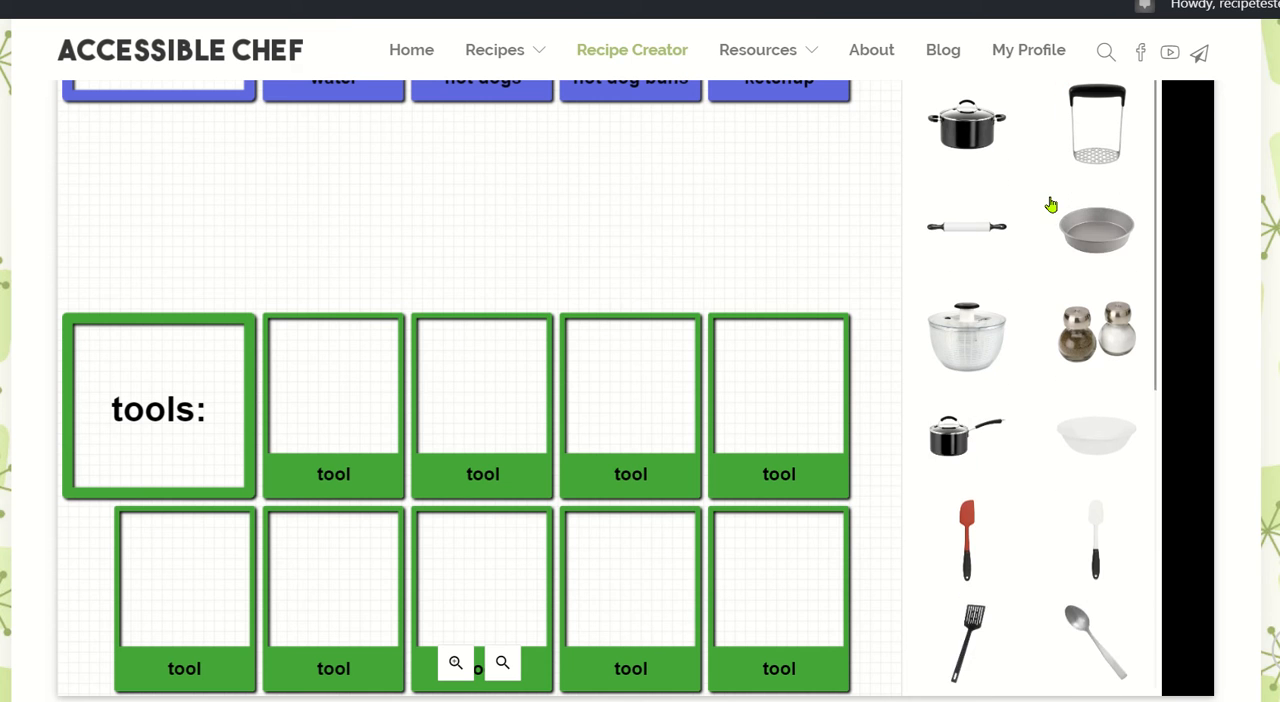
{"action": "left_click", "coordinate": [945, 443]}
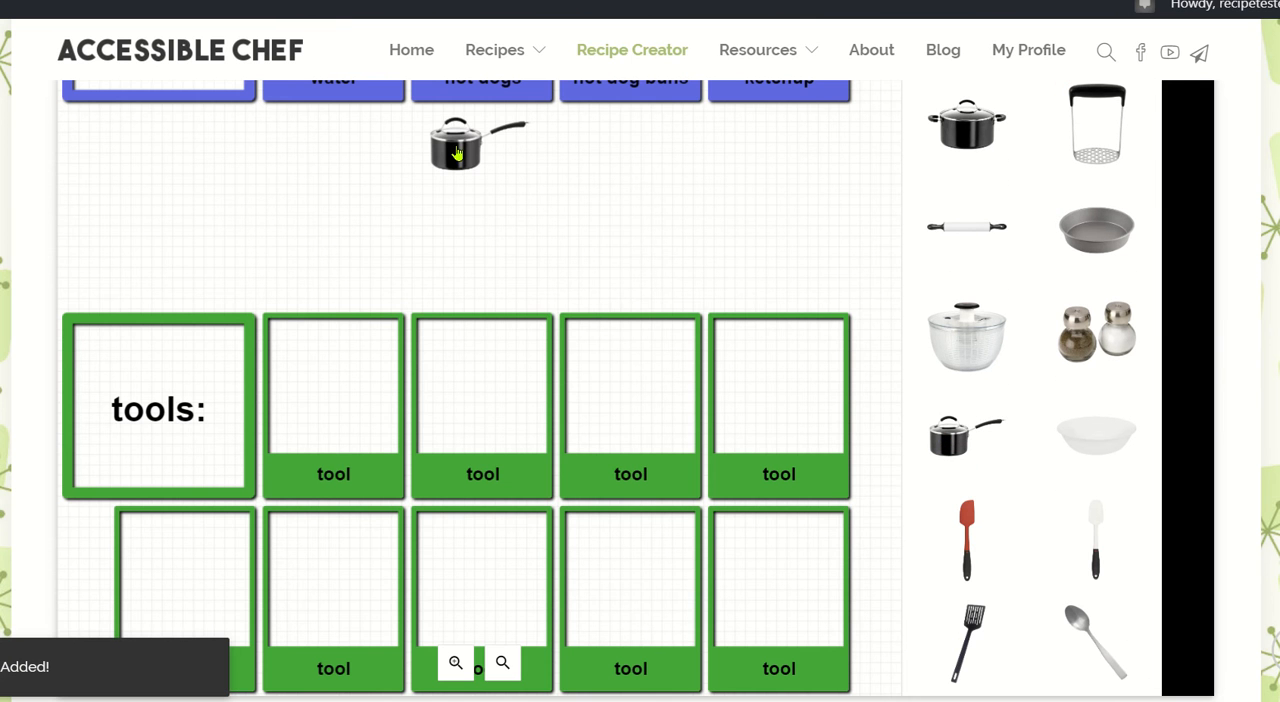
Place the saucepan picture in the first tool box, enlarge it to span the box's width, and centre it vertically.
{"action": "left_click_drag", "start_coordinate": [457, 152], "coordinate": [317, 384]}
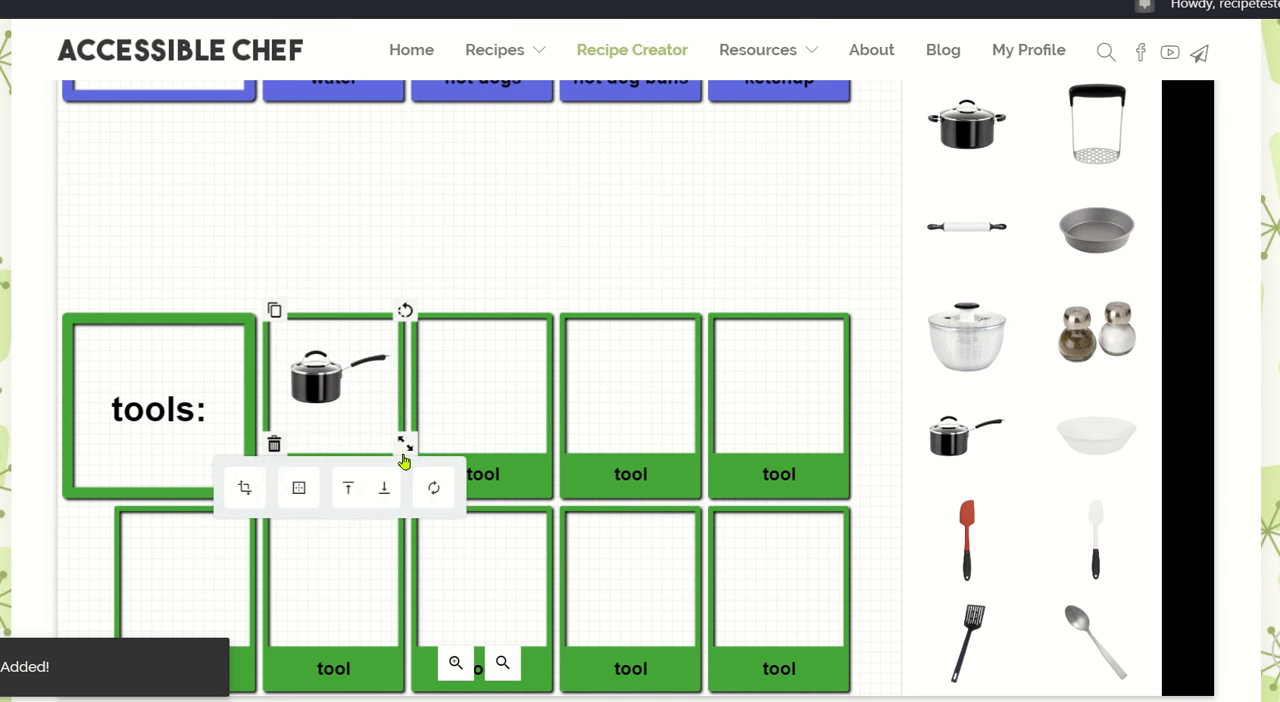
{"action": "left_click_drag", "start_coordinate": [400, 443], "coordinate": [420, 460]}
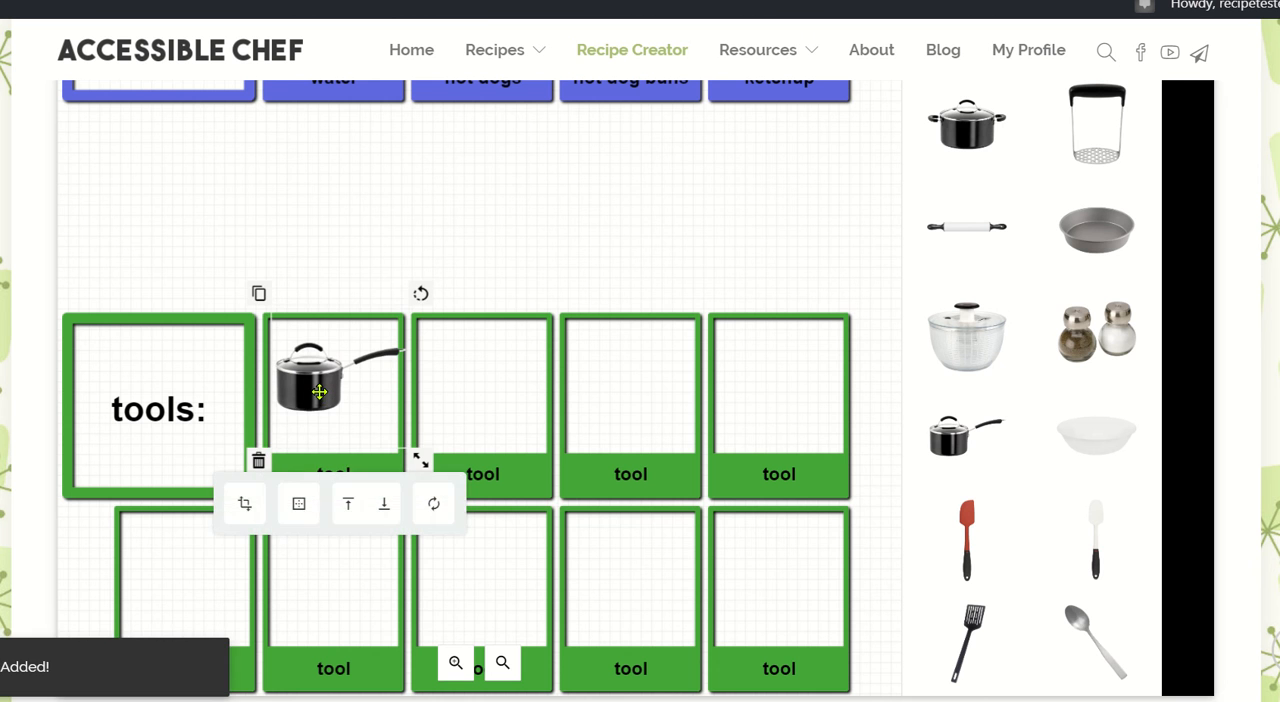
{"action": "left_click_drag", "start_coordinate": [319, 392], "coordinate": [319, 408]}
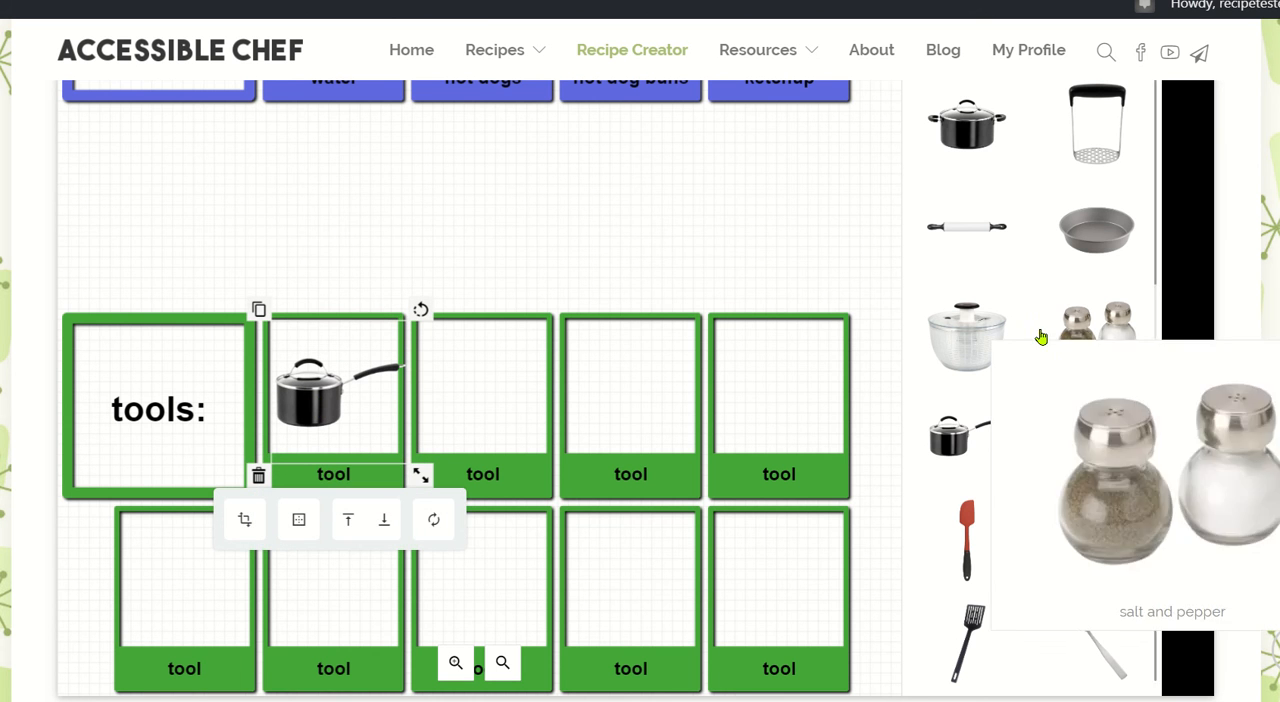
Add the kitchen sink picture from the Appliances image category to the recipe page.
{"action": "scroll", "coordinate": [1111, 285], "scroll_direction": "down", "scroll_amount": 10}
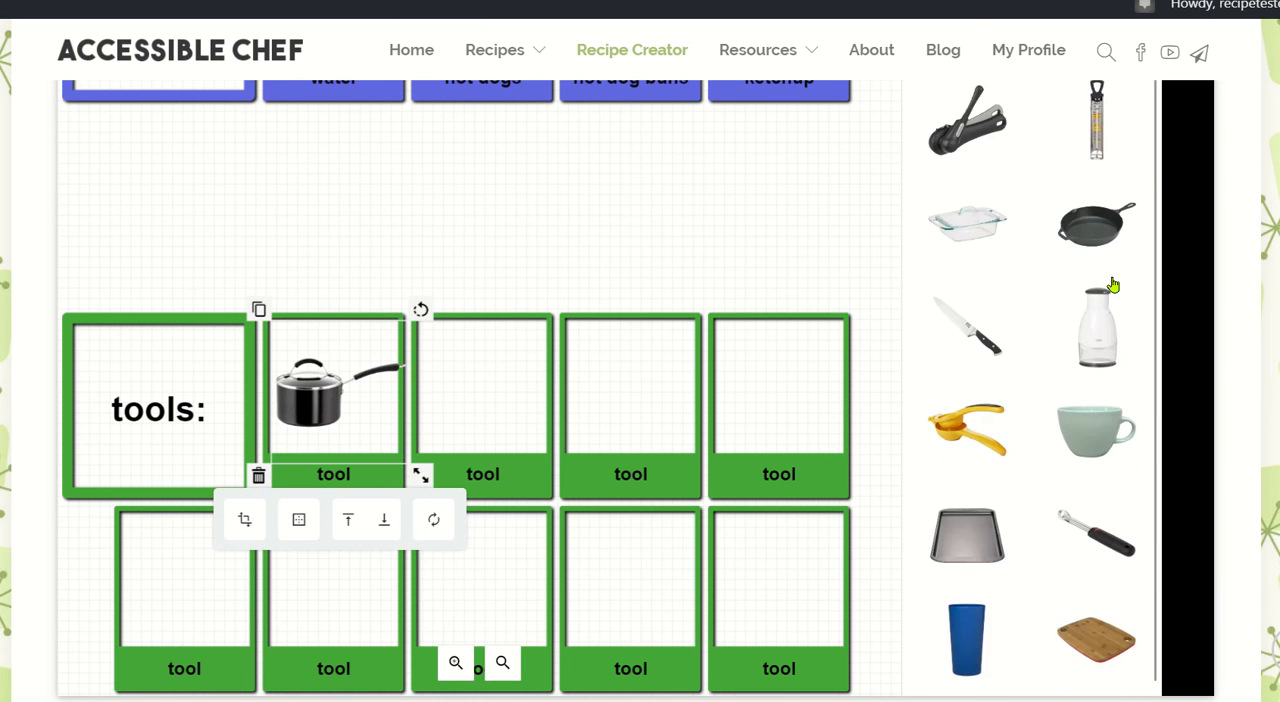
{"action": "scroll", "coordinate": [851, 220], "scroll_direction": "up", "scroll_amount": 3}
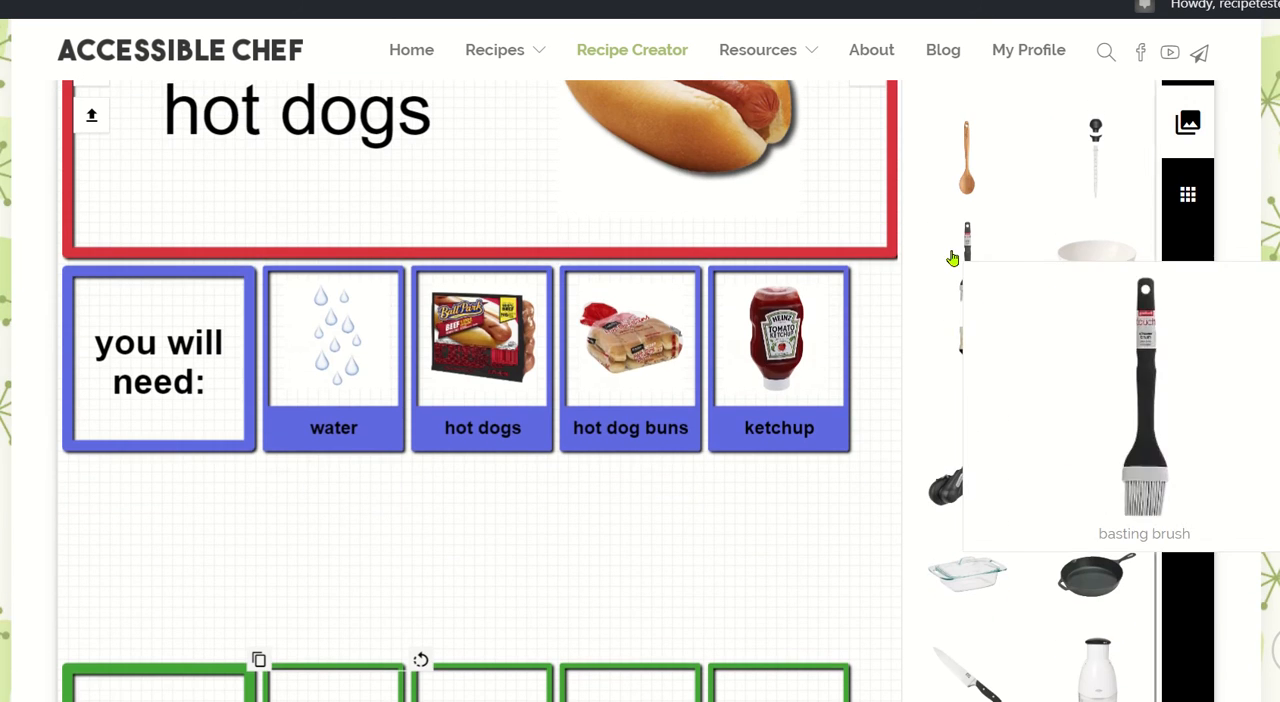
{"action": "scroll", "coordinate": [897, 229], "scroll_direction": "up", "scroll_amount": 3}
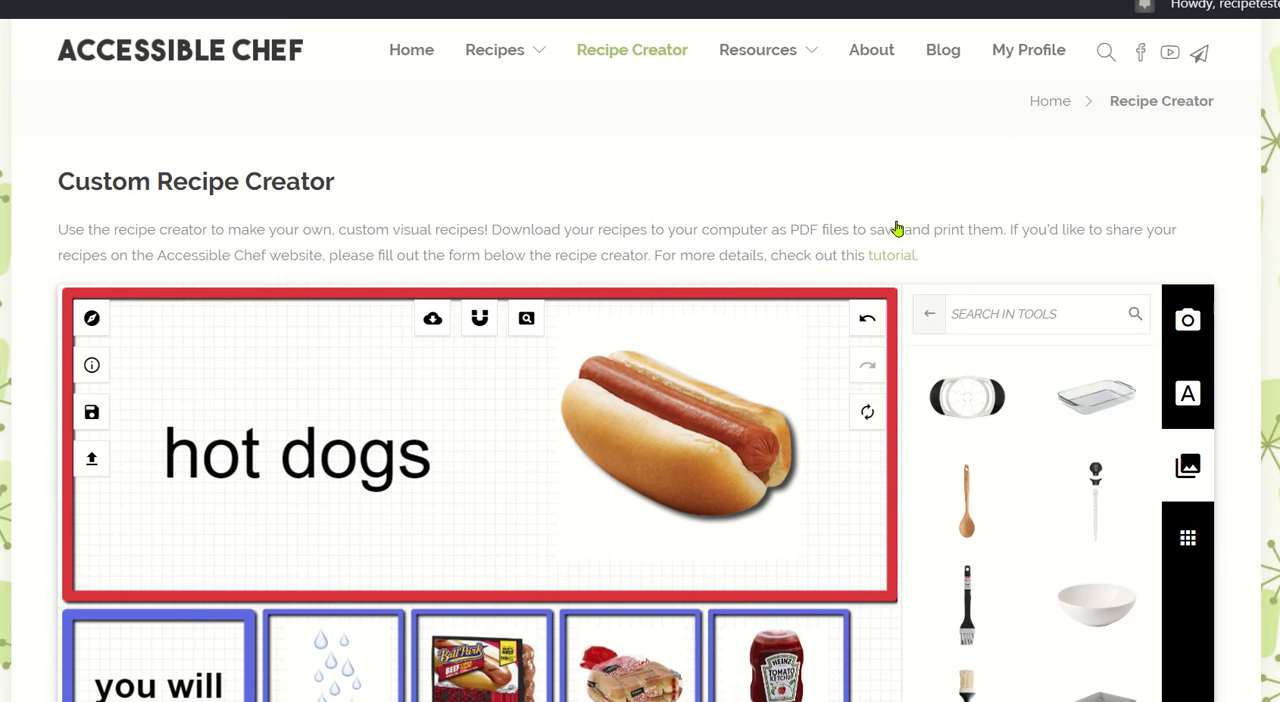
{"action": "left_click", "coordinate": [930, 315]}
{"action": "left_click", "coordinate": [1061, 354]}
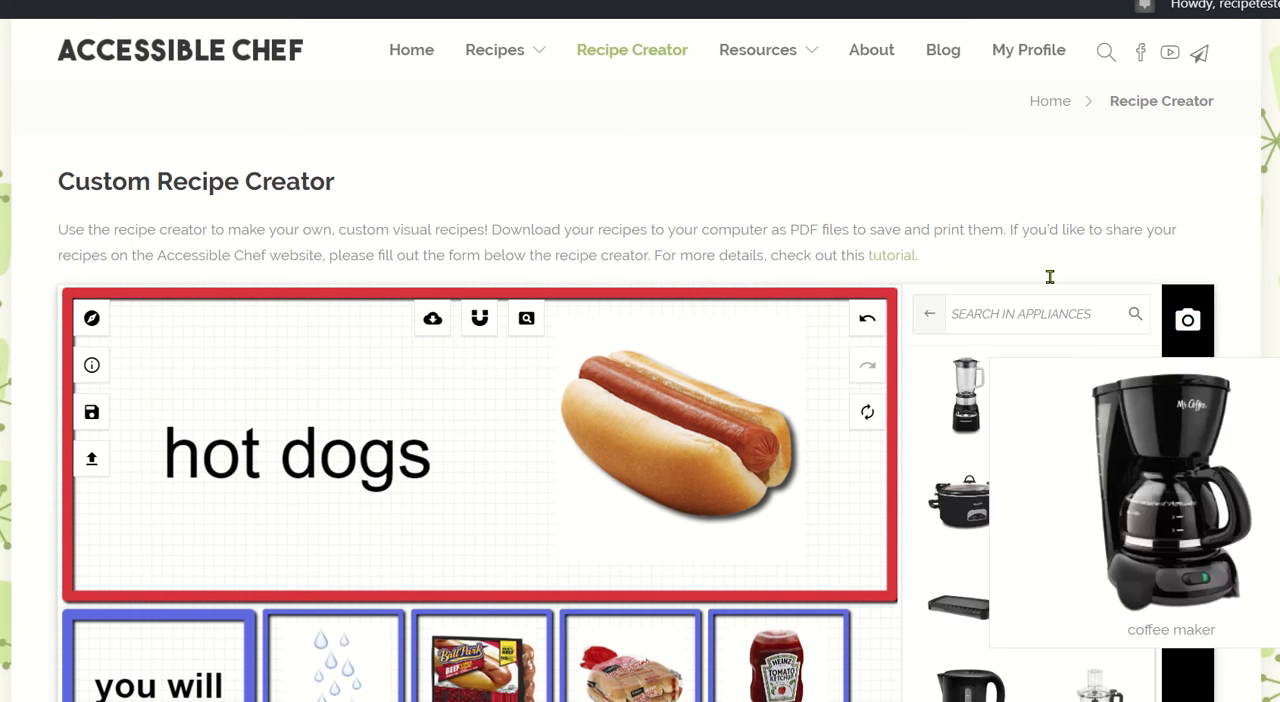
{"action": "scroll", "coordinate": [1050, 223], "scroll_direction": "down", "scroll_amount": 1}
{"action": "scroll", "coordinate": [1050, 223], "scroll_direction": "down", "scroll_amount": 6}
{"action": "mouse_move", "coordinate": [1051, 229]}
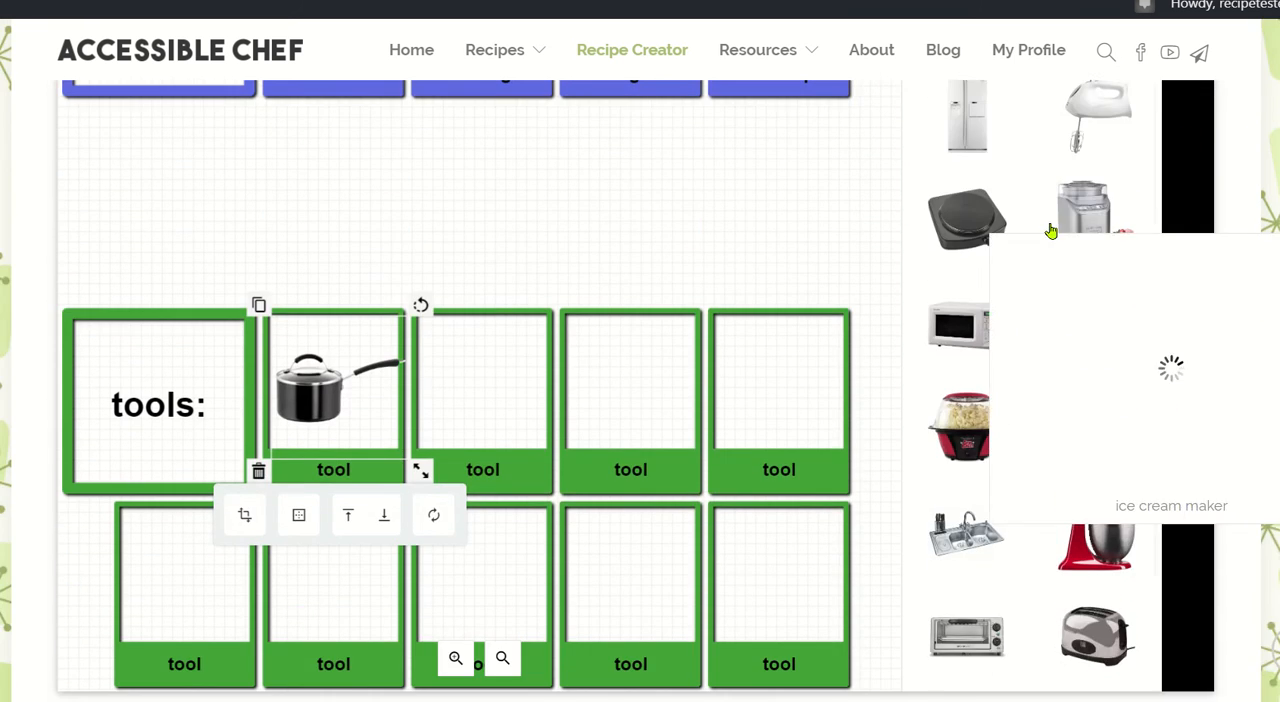
{"action": "left_click", "coordinate": [966, 510]}
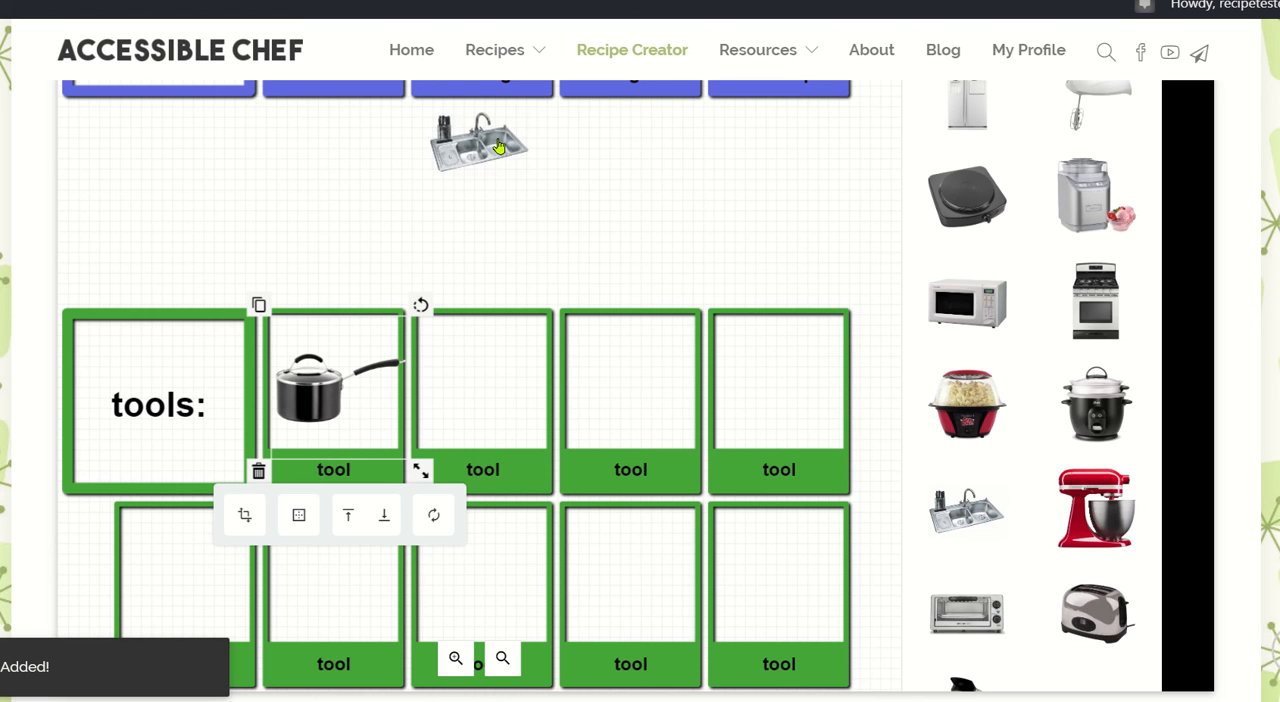
Place the sink picture in the second tool box, enlarge it to nearly the box's width, and centre it.
{"action": "left_click_drag", "start_coordinate": [499, 147], "coordinate": [487, 358]}
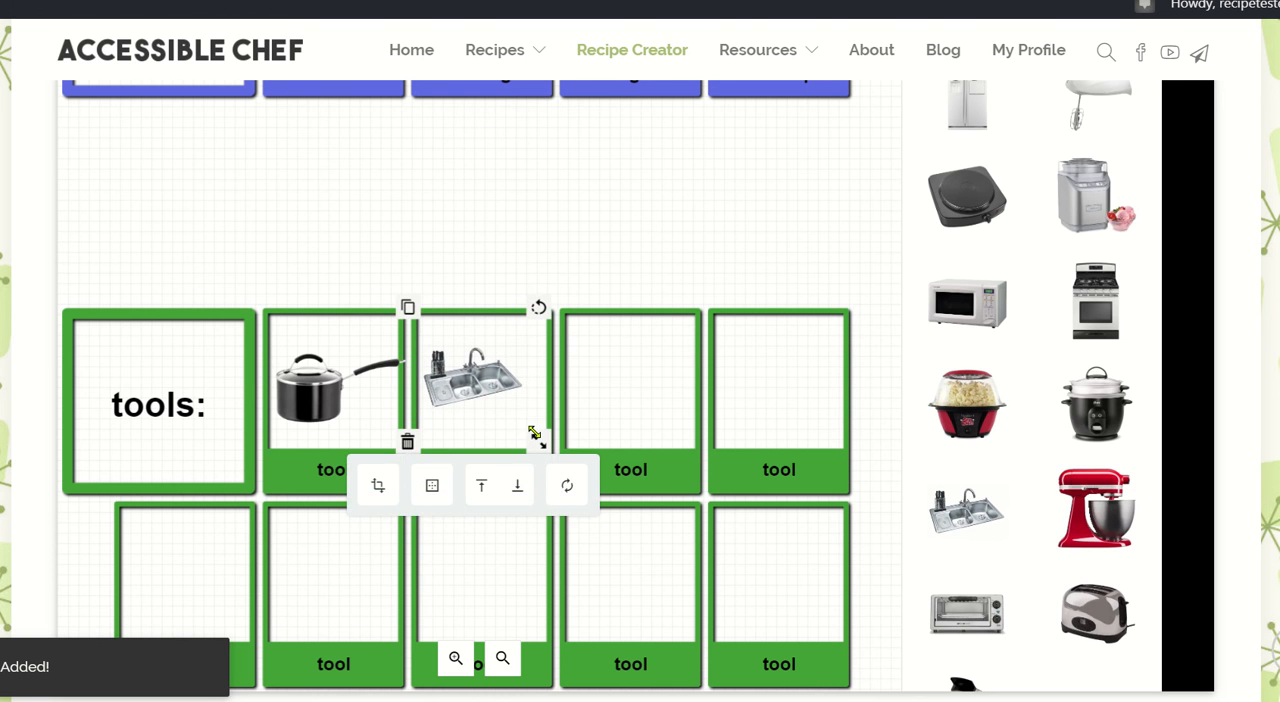
{"action": "left_click_drag", "start_coordinate": [538, 438], "coordinate": [552, 452]}
{"action": "left_click_drag", "start_coordinate": [474, 373], "coordinate": [487, 376]}
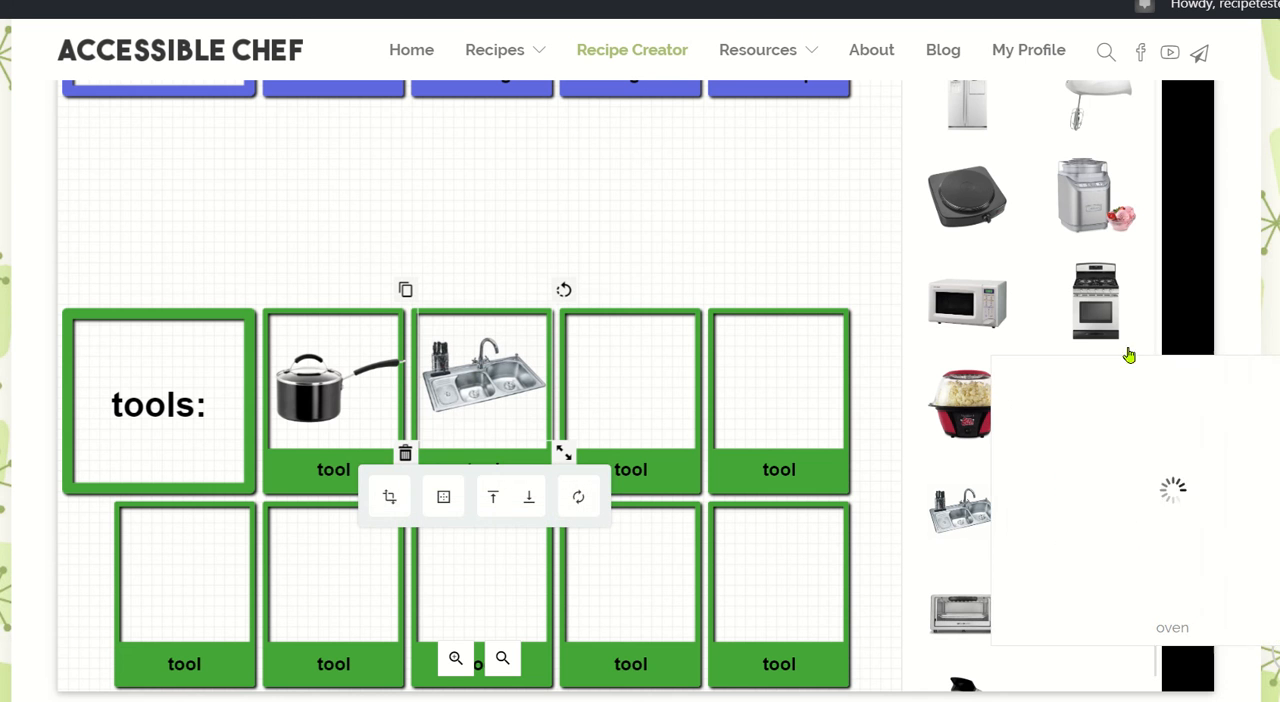
Add the oven picture from the Appliances category and place it centred in the third tool box.
{"action": "mouse_move", "coordinate": [1136, 357]}
{"action": "left_click", "coordinate": [1092, 298]}
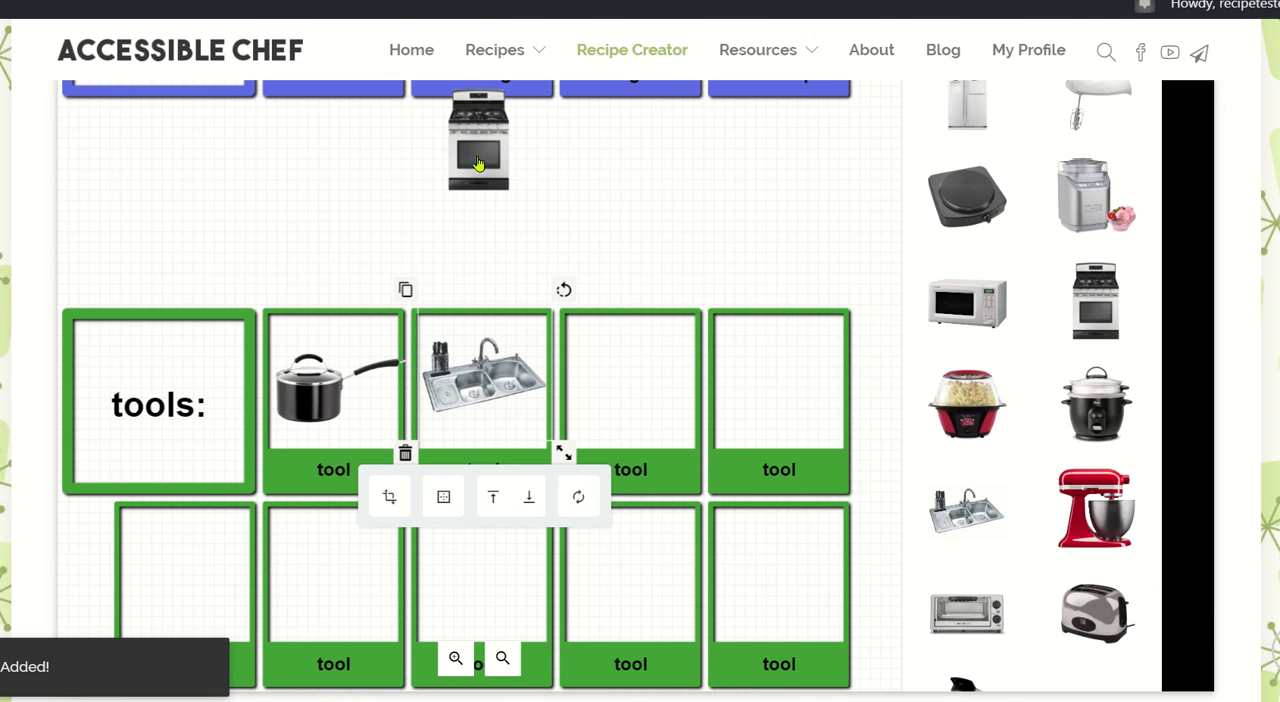
{"action": "left_click_drag", "start_coordinate": [476, 154], "coordinate": [622, 397]}
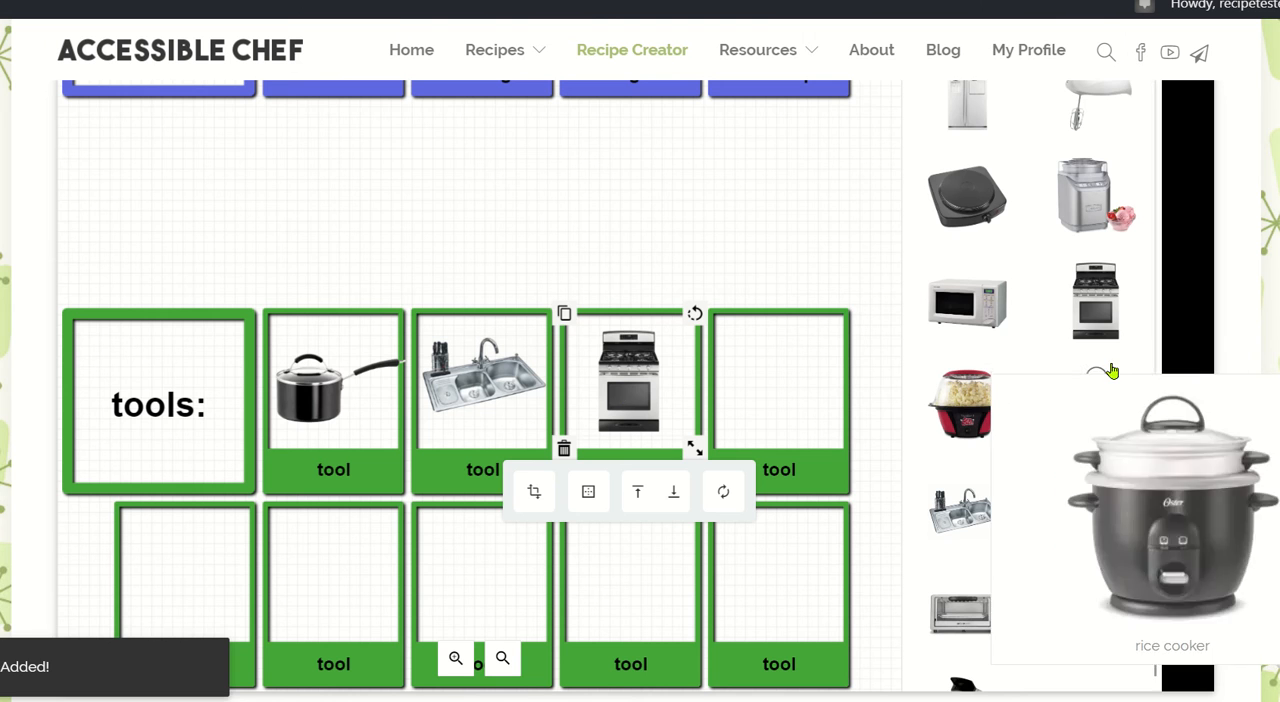
Search the Tools image category for "fork" and add the fork picture to the recipe page.
{"action": "scroll", "coordinate": [1112, 371], "scroll_direction": "up", "scroll_amount": 1}
{"action": "scroll", "coordinate": [777, 297], "scroll_direction": "up", "scroll_amount": 5}
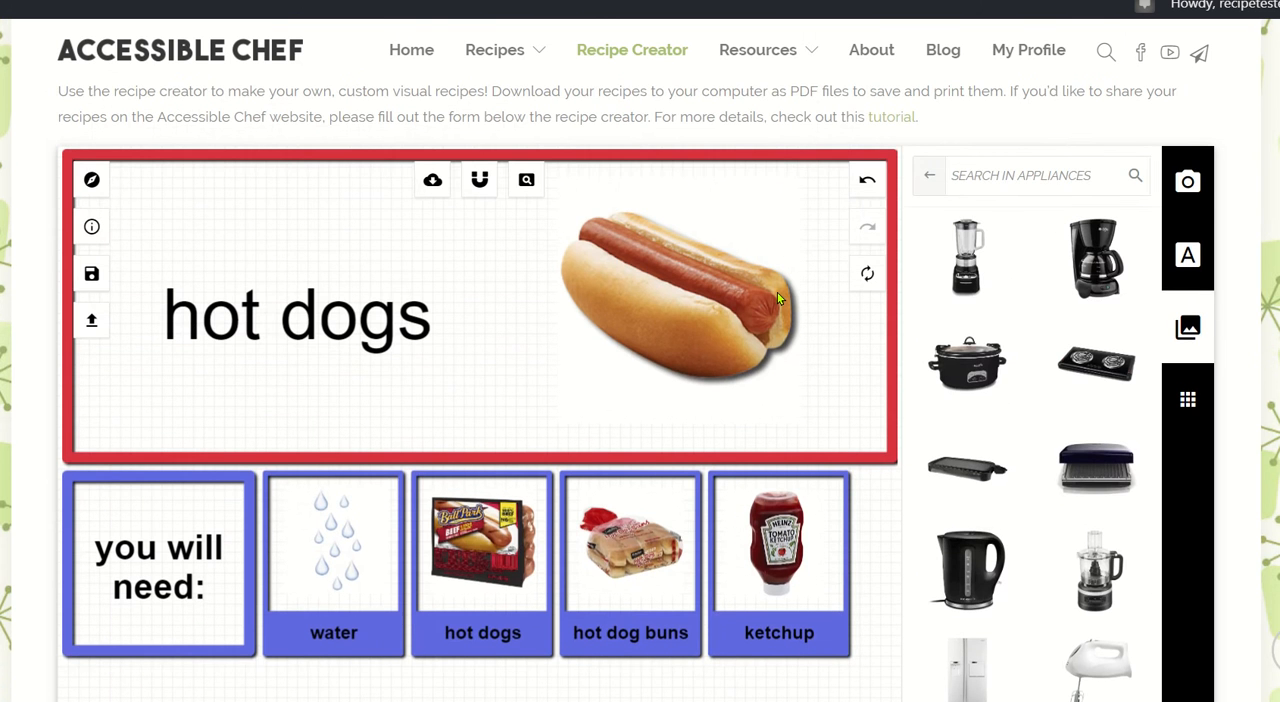
{"action": "left_click", "coordinate": [931, 177]}
{"action": "scroll", "coordinate": [1063, 366], "scroll_direction": "down", "scroll_amount": 5}
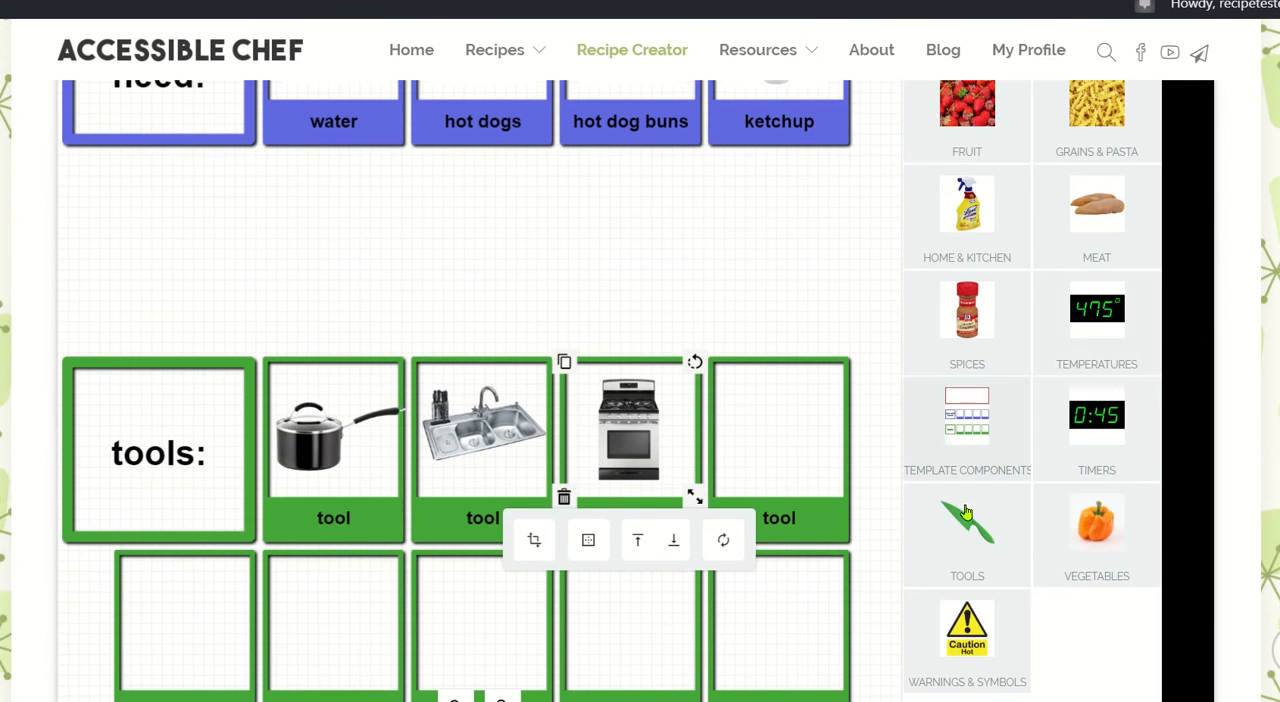
{"action": "left_click", "coordinate": [966, 512]}
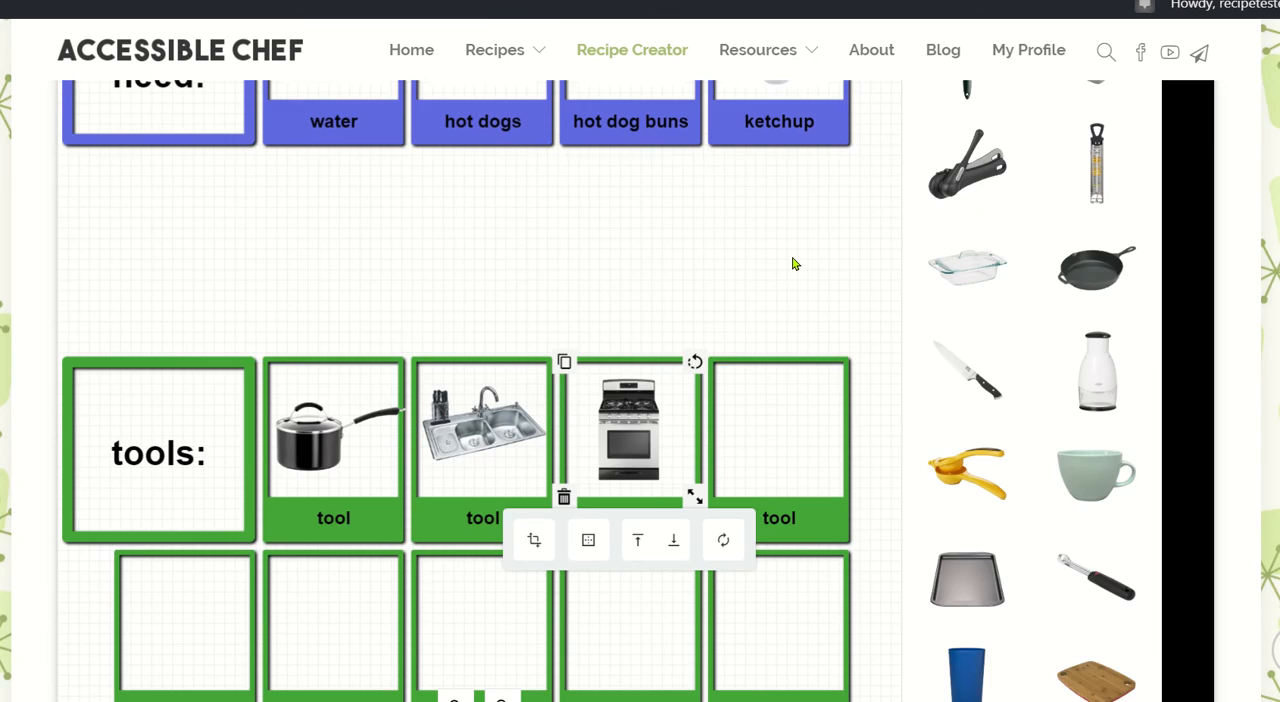
{"action": "scroll", "coordinate": [793, 263], "scroll_direction": "up", "scroll_amount": 3}
{"action": "scroll", "coordinate": [793, 263], "scroll_direction": "up", "scroll_amount": 3}
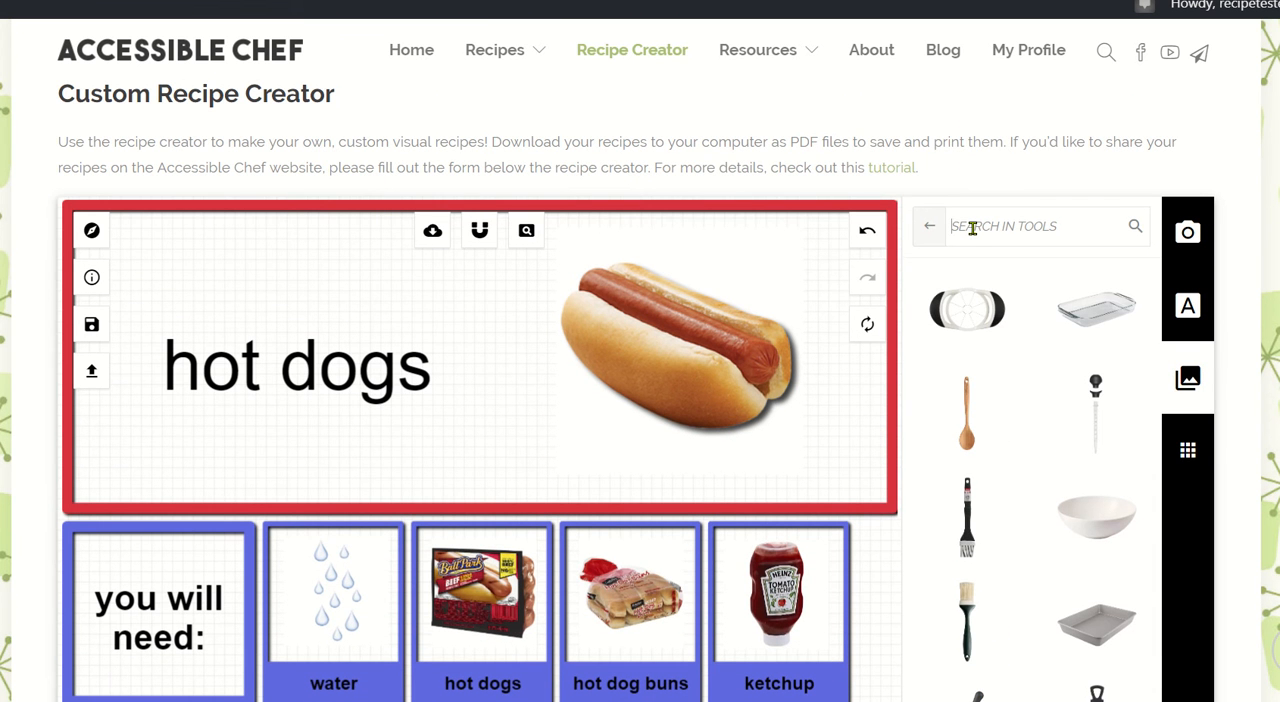
{"action": "left_click", "coordinate": [972, 227]}
{"action": "type", "text": "fork"}
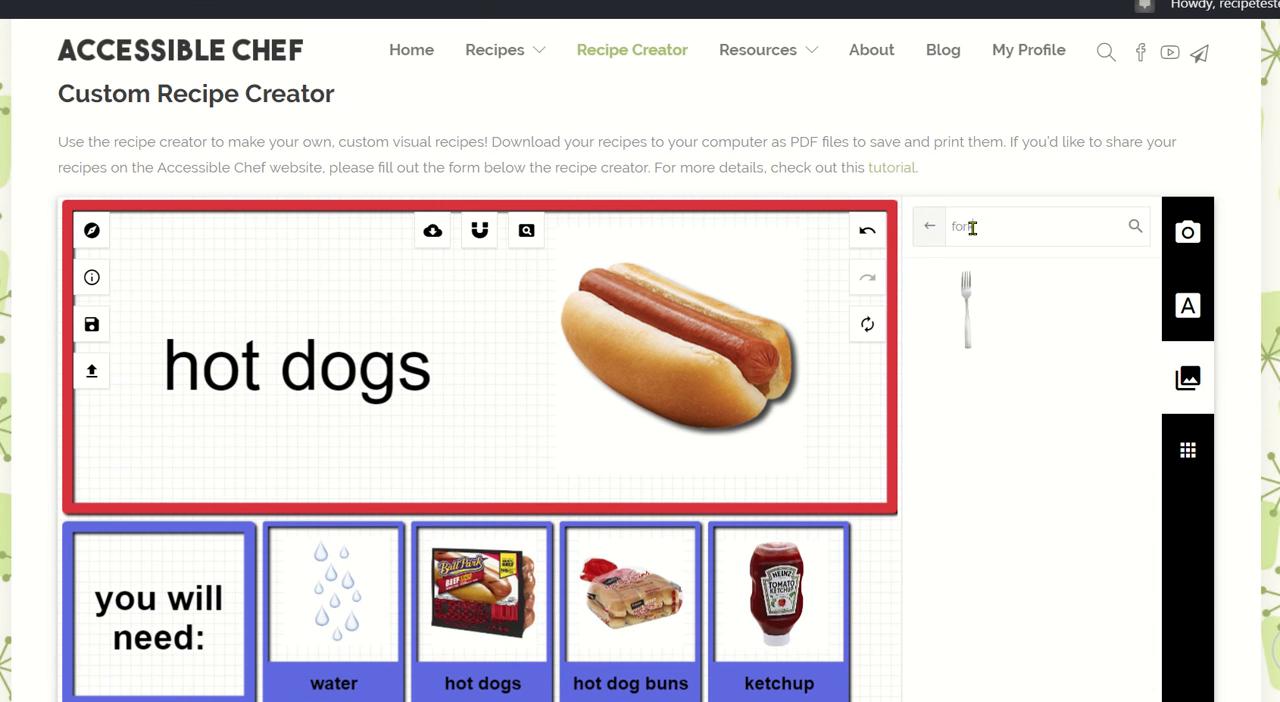
{"action": "left_click", "coordinate": [967, 308]}
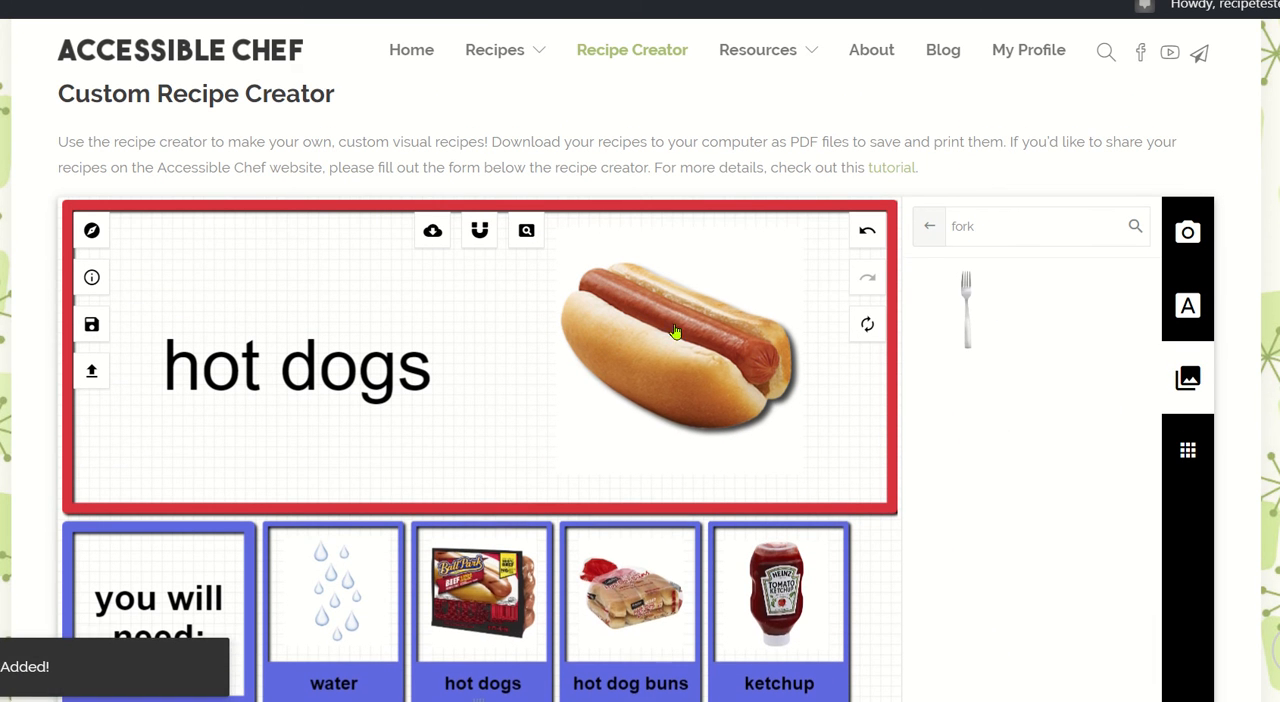
Place the fork in the fourth tool box, rotate it counter-clockwise to a diagonal, and enlarge it to fill the box.
{"action": "scroll", "coordinate": [676, 328], "scroll_direction": "down", "scroll_amount": 2}
{"action": "scroll", "coordinate": [676, 332], "scroll_direction": "down", "scroll_amount": 6}
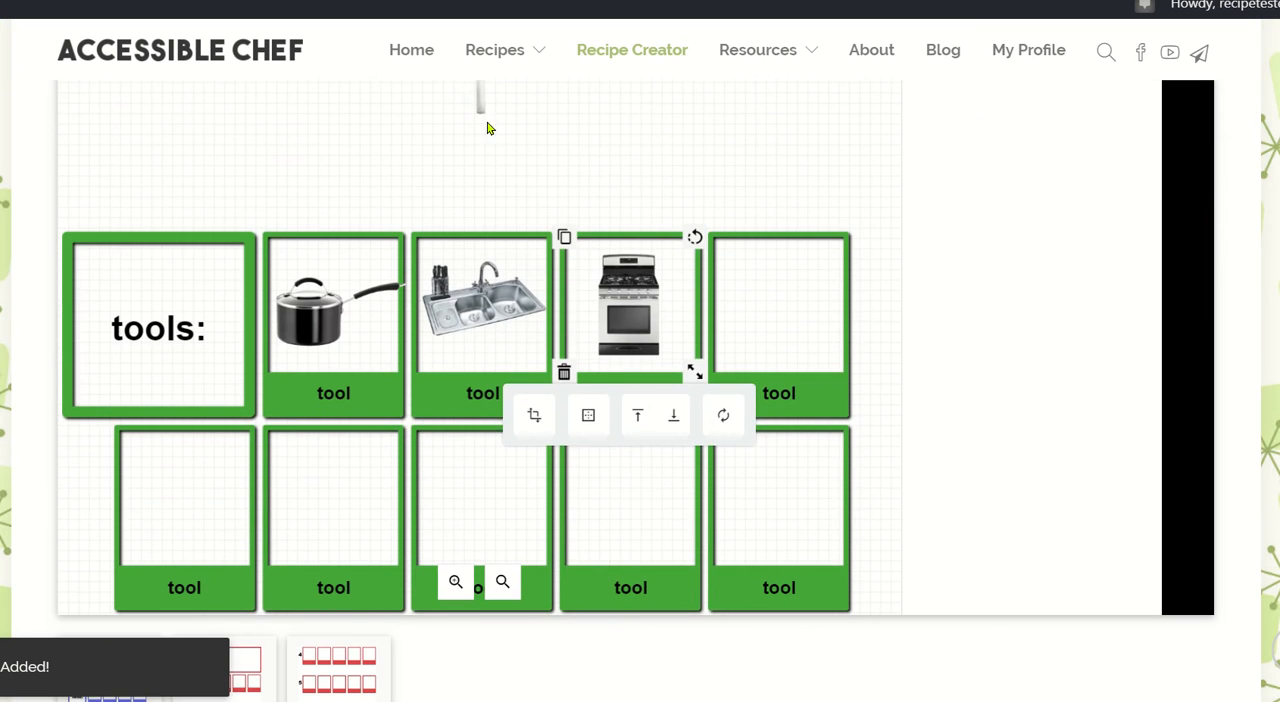
{"action": "left_click_drag", "start_coordinate": [680, 279], "coordinate": [824, 276]}
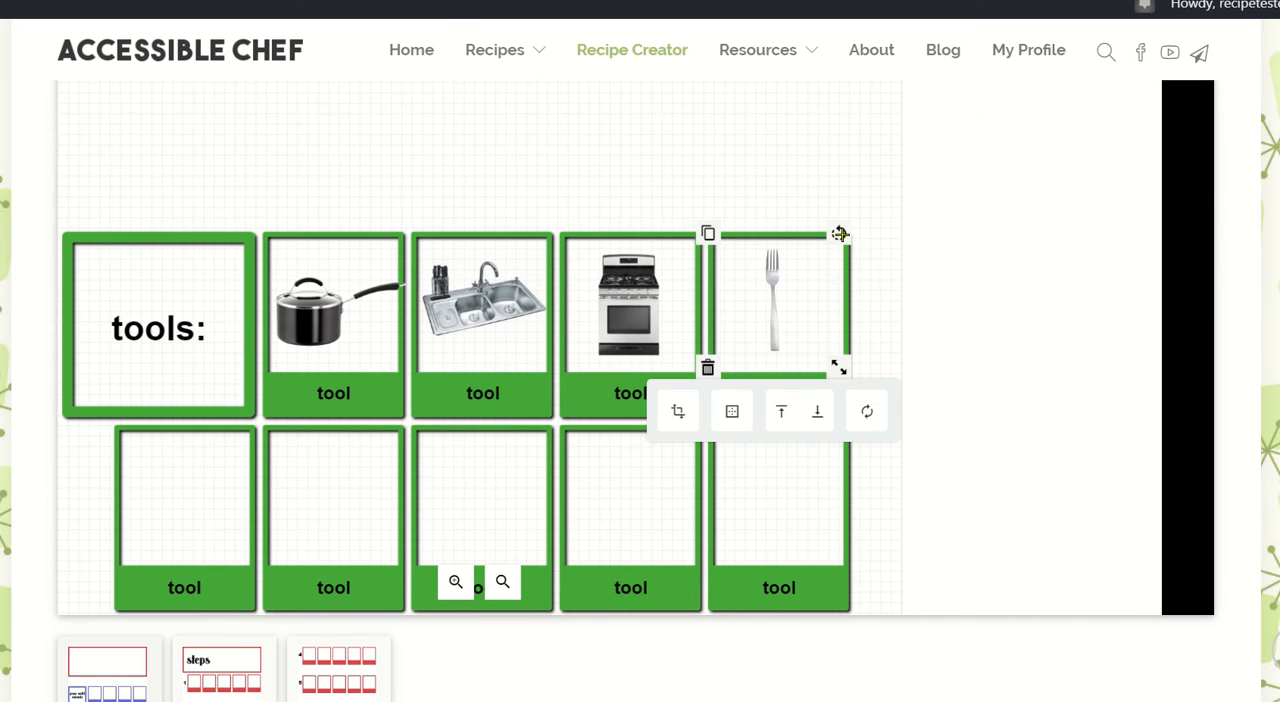
{"action": "left_click_drag", "start_coordinate": [840, 233], "coordinate": [778, 205]}
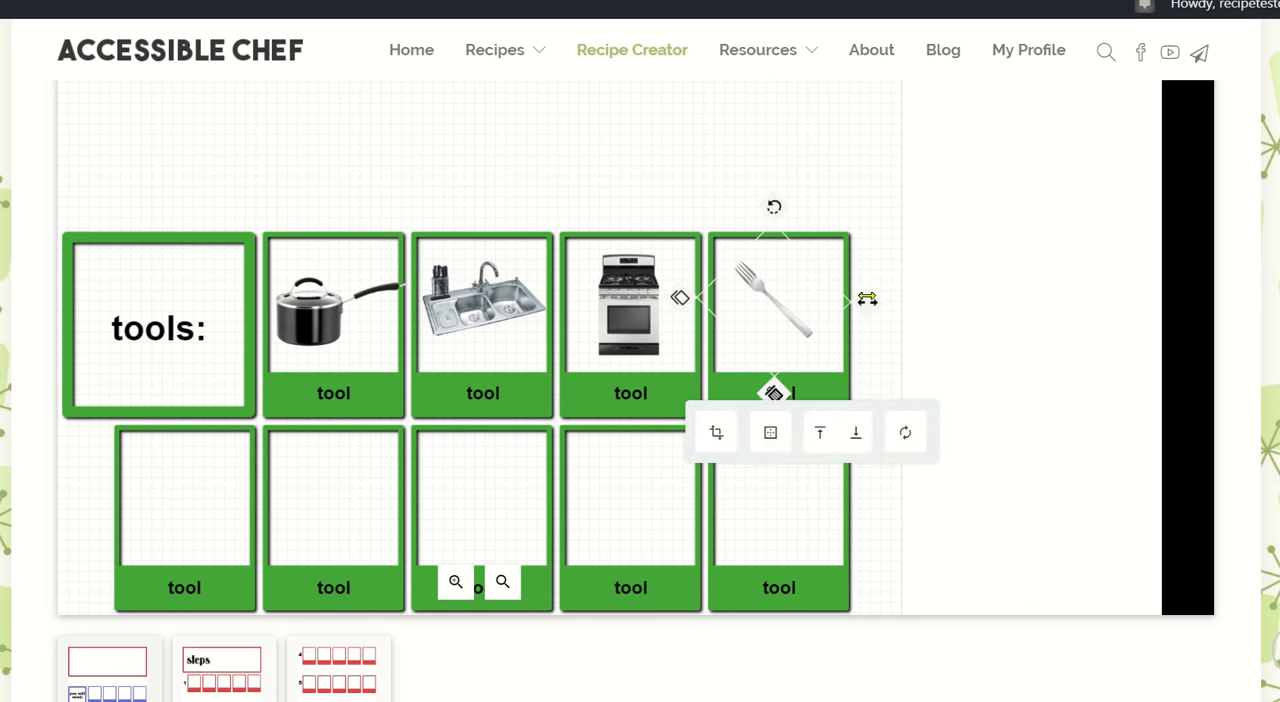
{"action": "left_click_drag", "start_coordinate": [867, 298], "coordinate": [897, 303]}
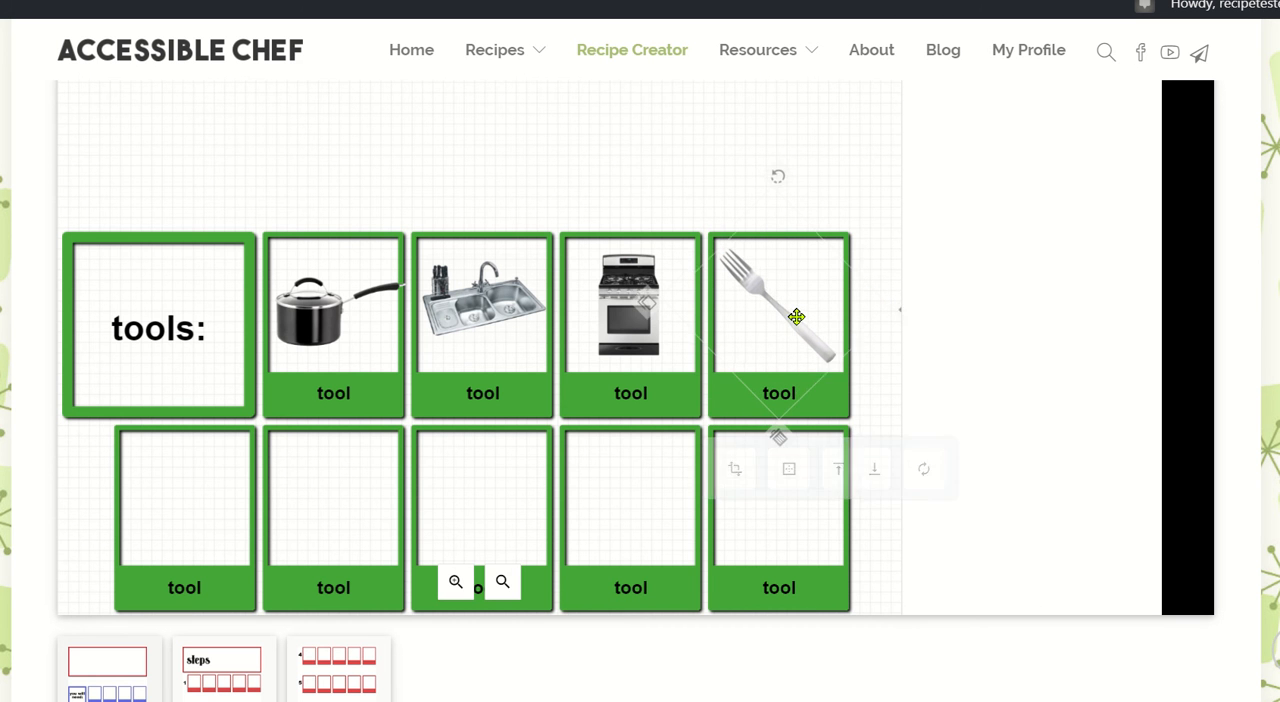
{"action": "left_click_drag", "start_coordinate": [797, 317], "coordinate": [799, 318]}
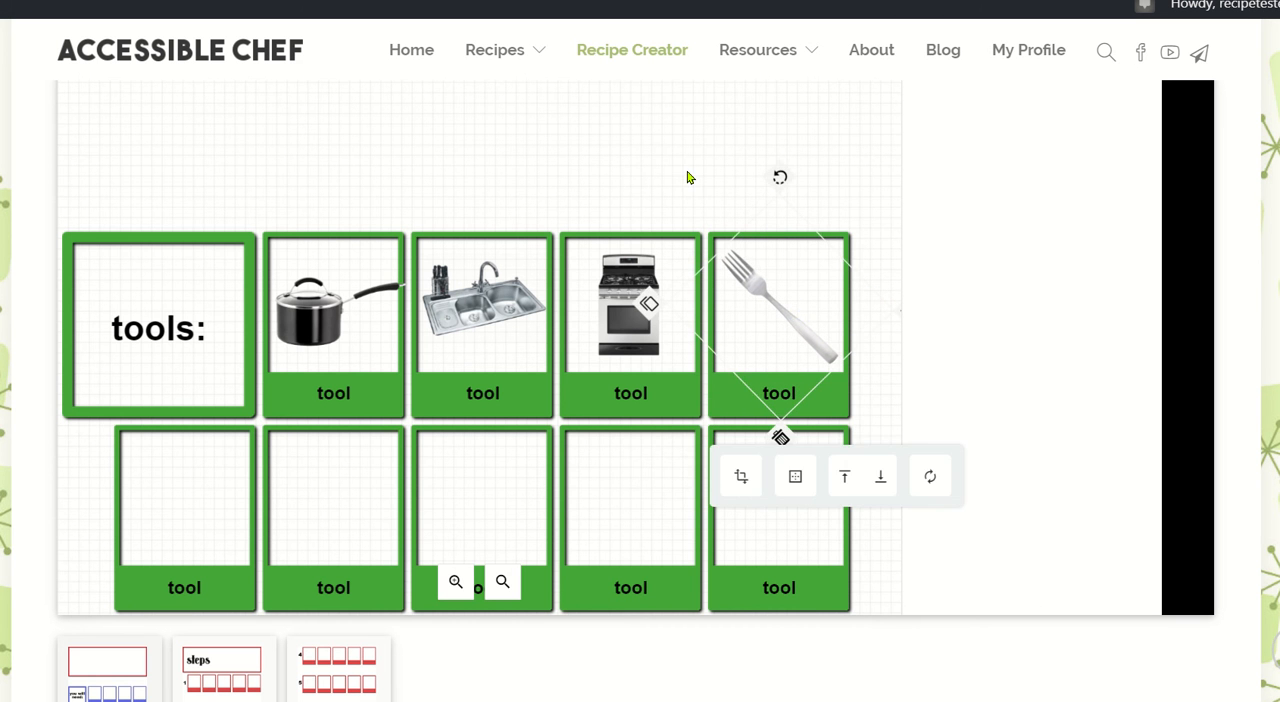
Search the tool images for "plate" and place the glass plate picture in the second-row tool box below the saucepan.
{"action": "scroll", "coordinate": [687, 177], "scroll_direction": "up", "scroll_amount": 7}
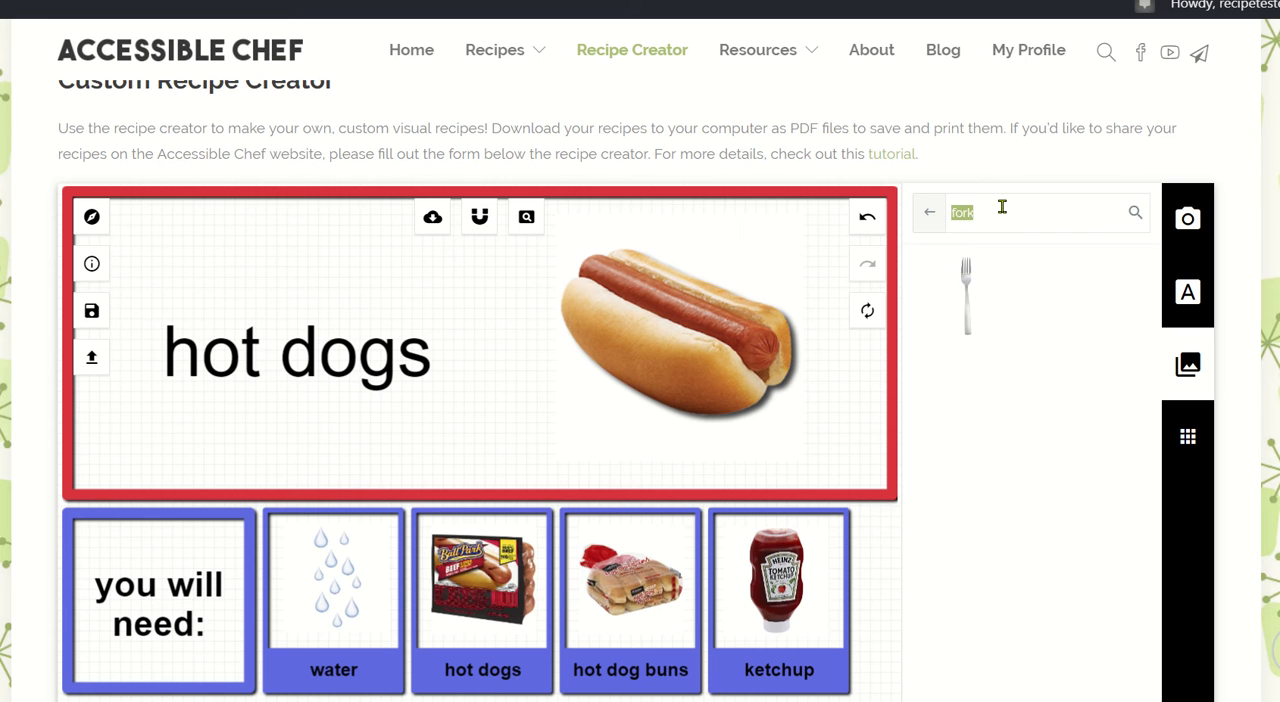
{"action": "type", "text": "plate"}
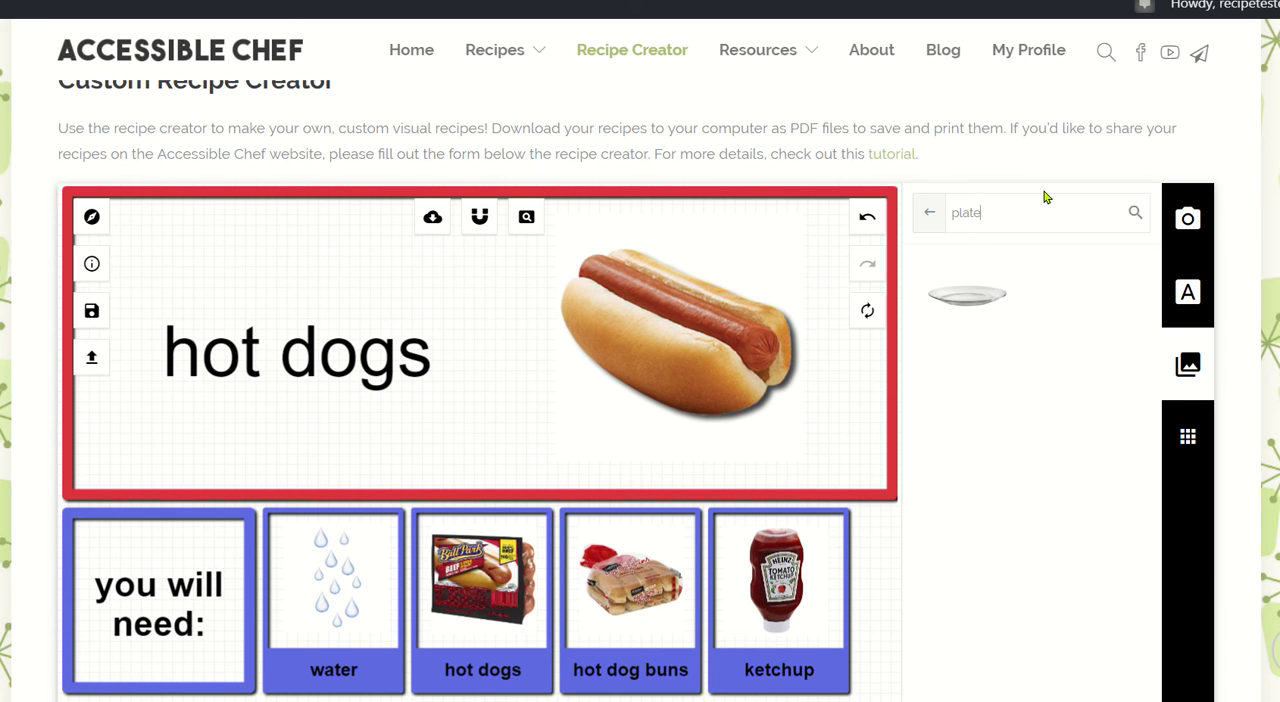
{"action": "left_click", "coordinate": [987, 295]}
{"action": "scroll", "coordinate": [988, 297], "scroll_direction": "down", "scroll_amount": 3}
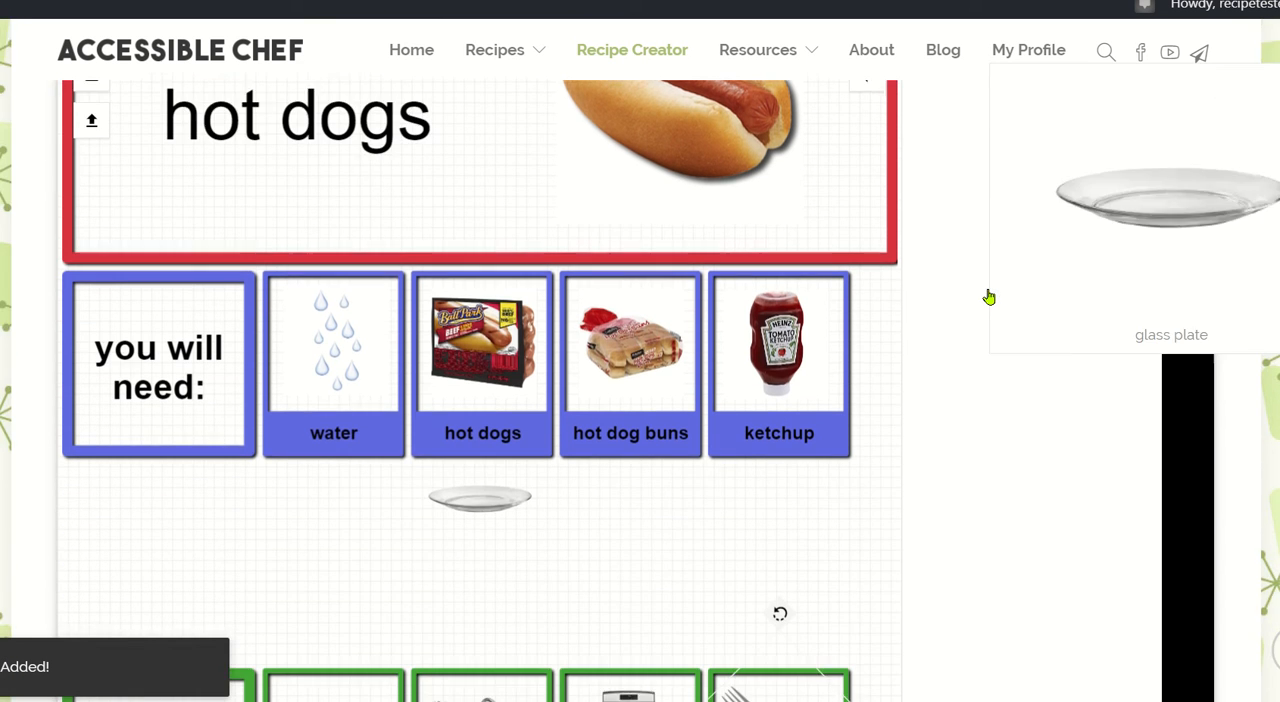
{"action": "scroll", "coordinate": [660, 466], "scroll_direction": "down", "scroll_amount": 3}
{"action": "left_click_drag", "start_coordinate": [506, 182], "coordinate": [351, 613]}
Label the saucepan, sink and oven boxes "pot", "sink" and "stove".
{"action": "scroll", "coordinate": [351, 613], "scroll_direction": "down", "scroll_amount": 1}
{"action": "scroll", "coordinate": [351, 613], "scroll_direction": "down", "scroll_amount": 3}
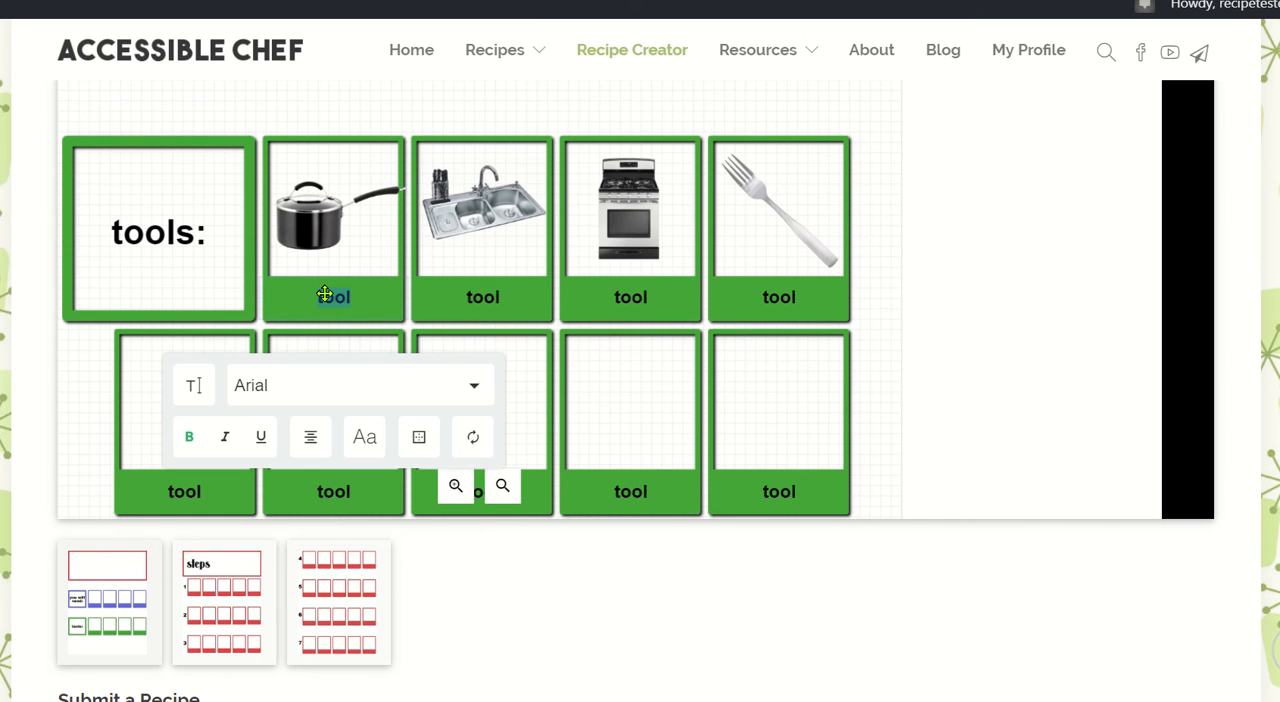
{"action": "double_click", "coordinate": [495, 297]}
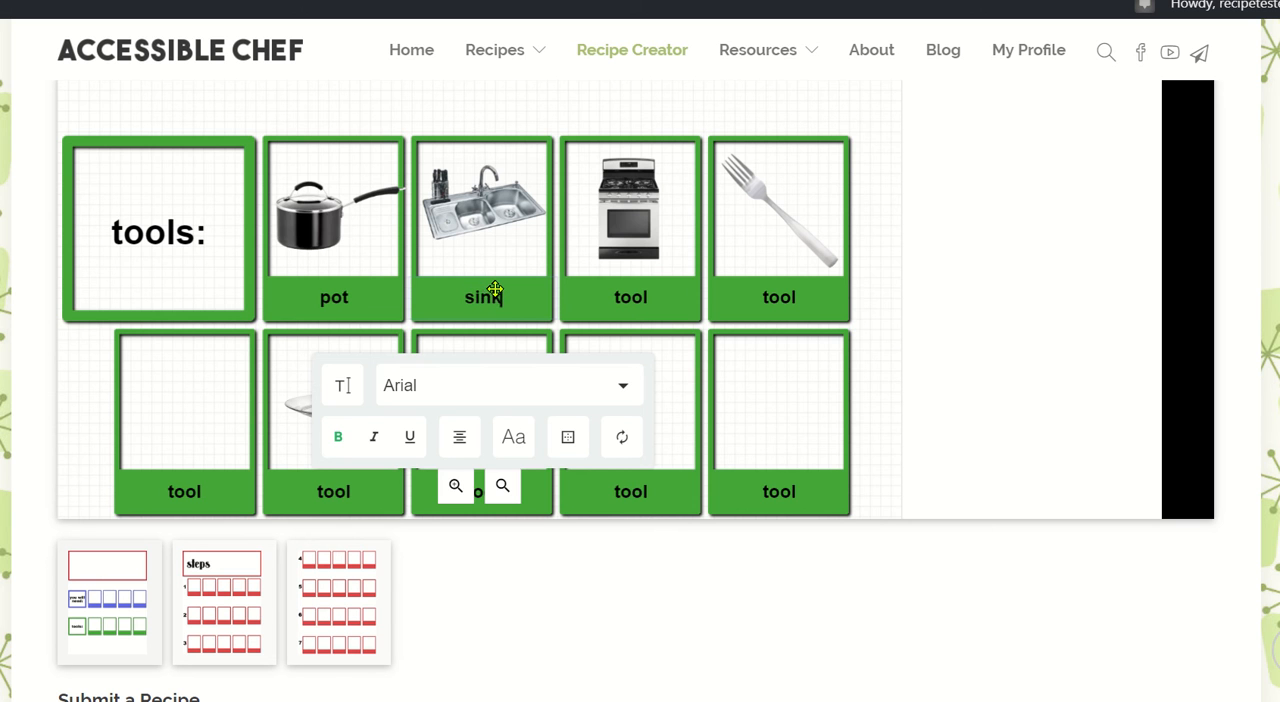
{"action": "double_click", "coordinate": [630, 298]}
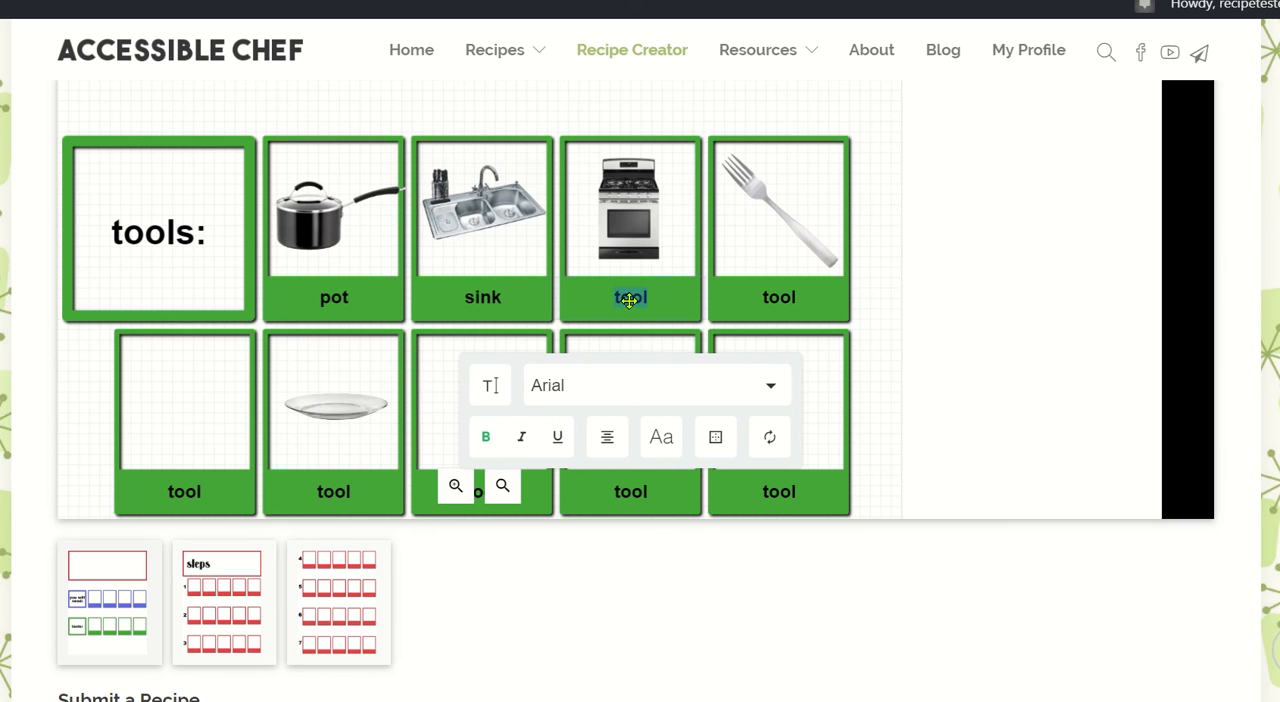
{"action": "type", "text": "stove"}
Change the fork box's label to "fork" and the glass plate box's label to "plate".
{"action": "left_click", "coordinate": [785, 290]}
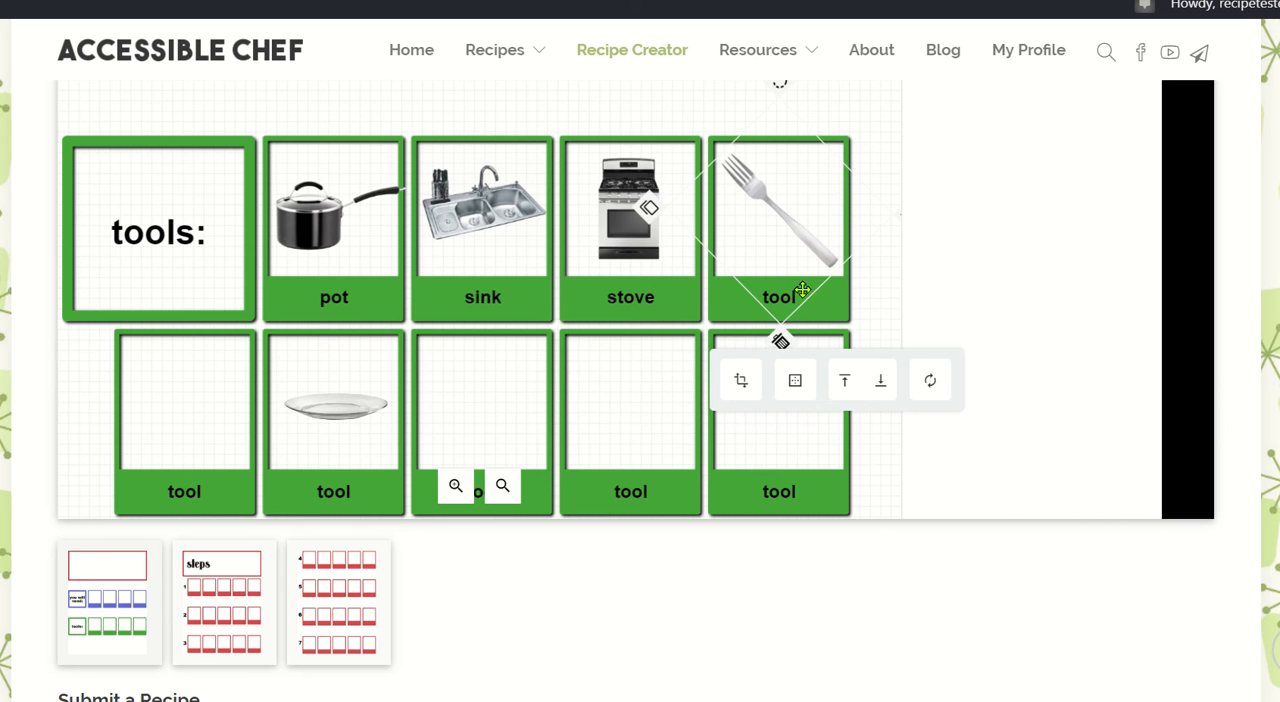
{"action": "left_click", "coordinate": [831, 305]}
{"action": "left_click", "coordinate": [789, 301]}
{"action": "left_click", "coordinate": [806, 309]}
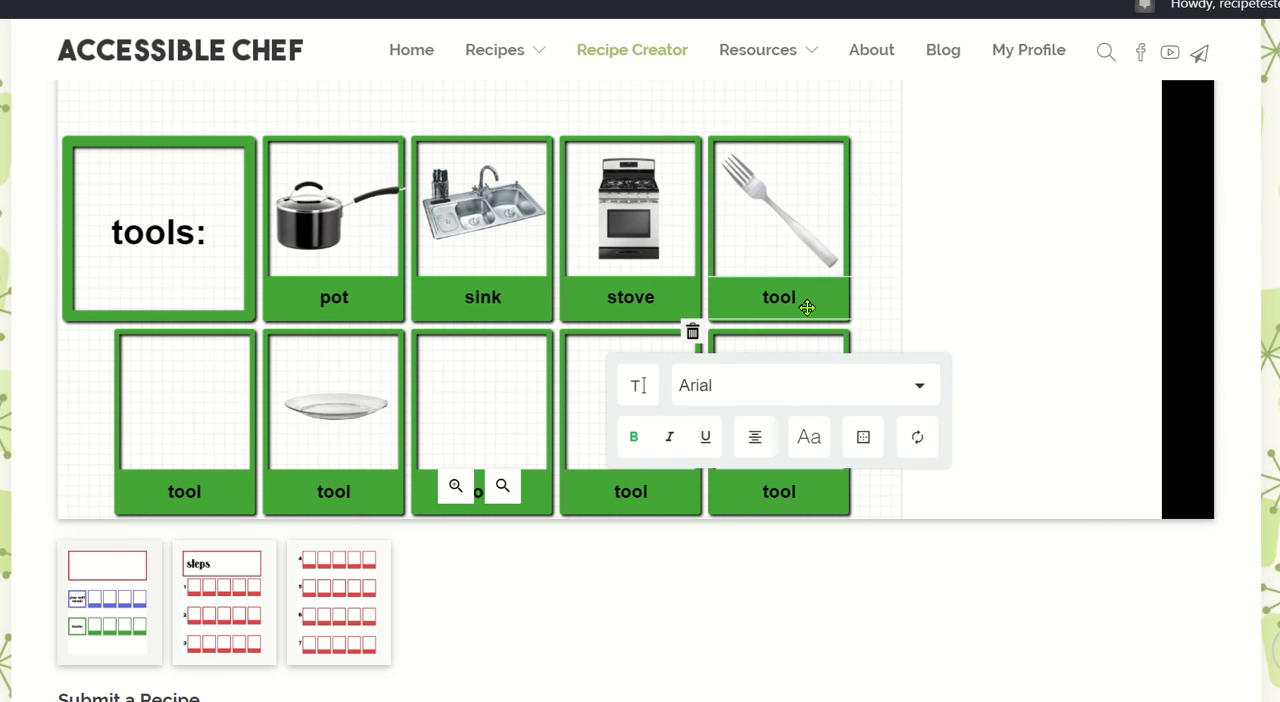
{"action": "left_click", "coordinate": [640, 397]}
{"action": "key", "text": "ctrl+a"}
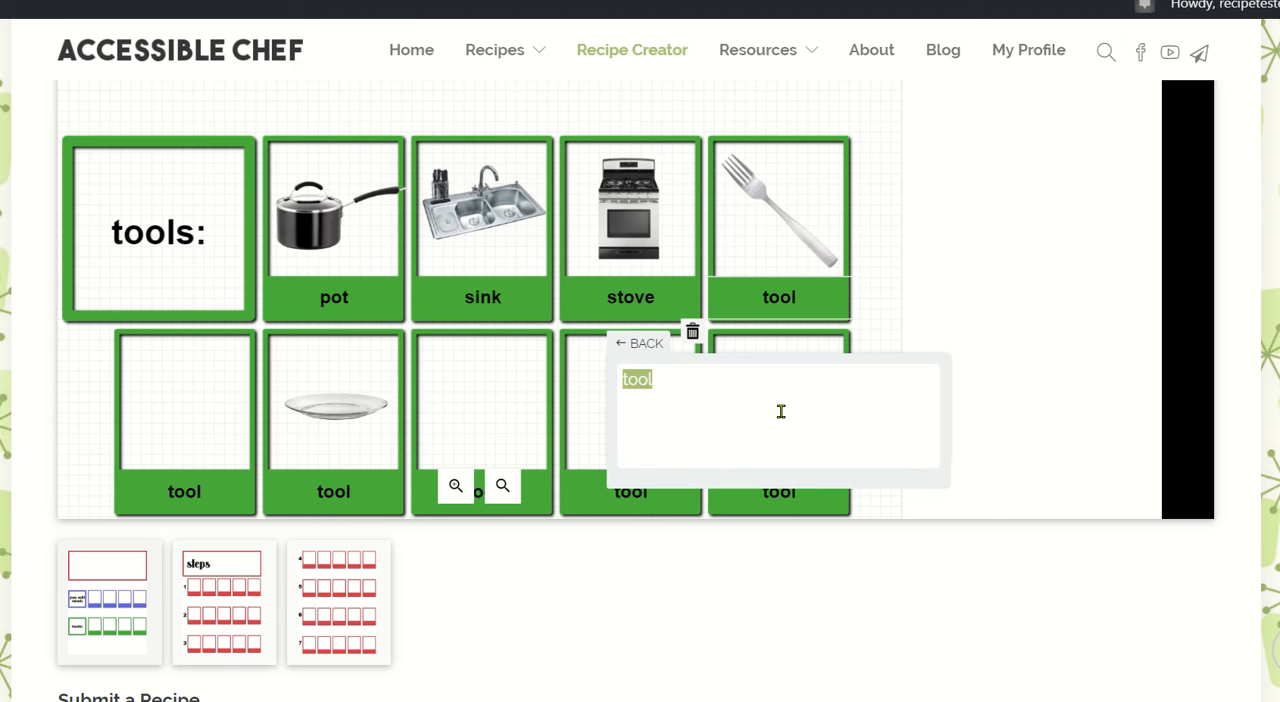
{"action": "type", "text": "fork"}
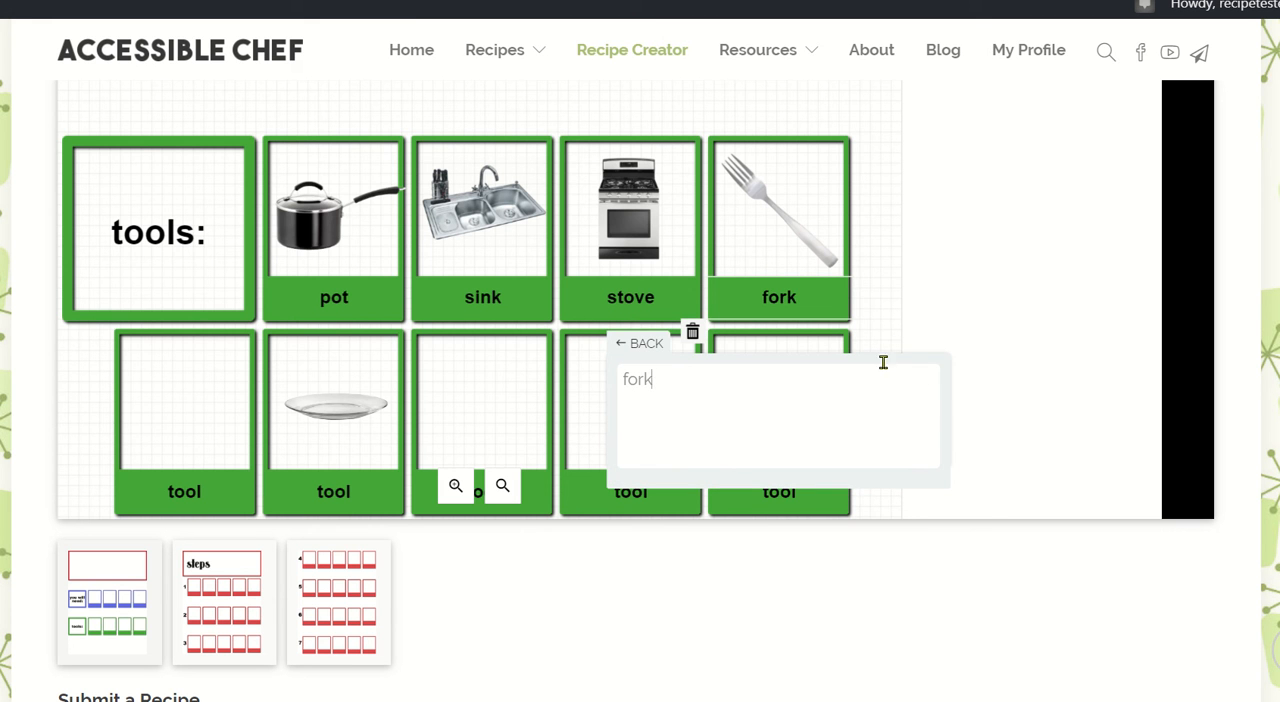
{"action": "double_click", "coordinate": [341, 490]}
{"action": "type", "text": "plate"}
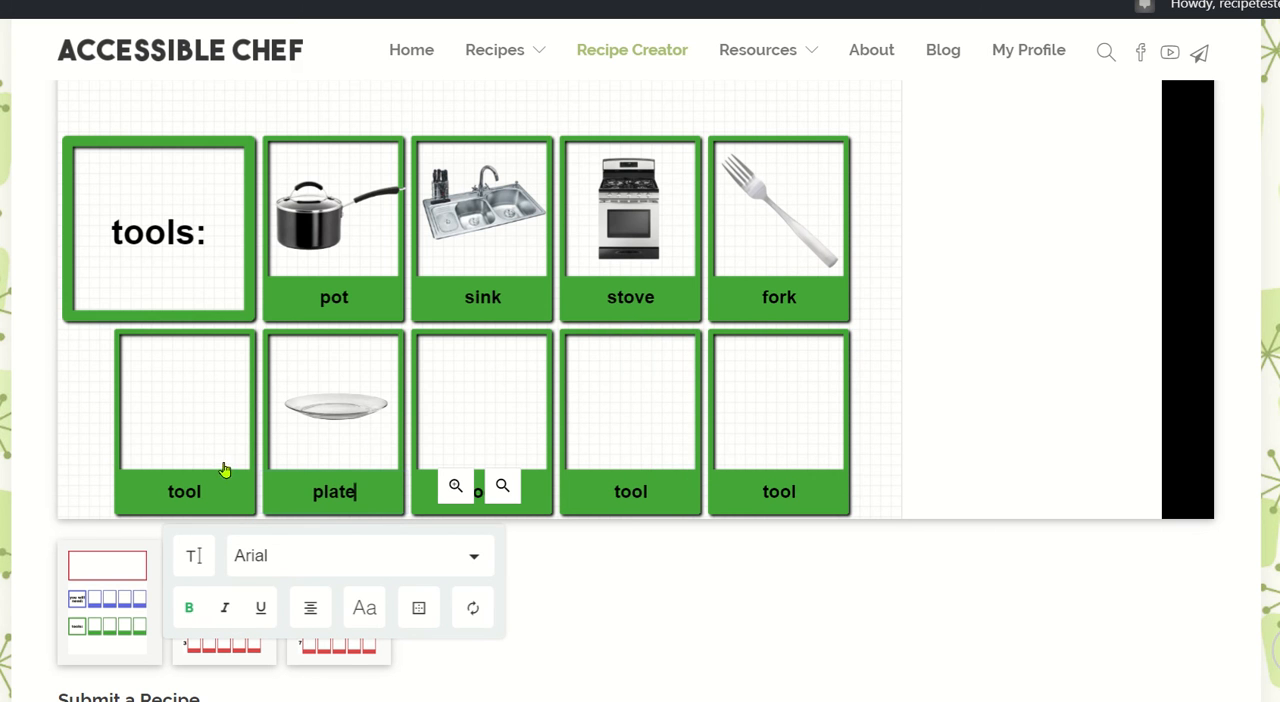
Remove the empty first tool box in the second row, including its label and green frame.
{"action": "left_click_drag", "start_coordinate": [133, 341], "coordinate": [127, 285]}
{"action": "left_click", "coordinate": [185, 495]}
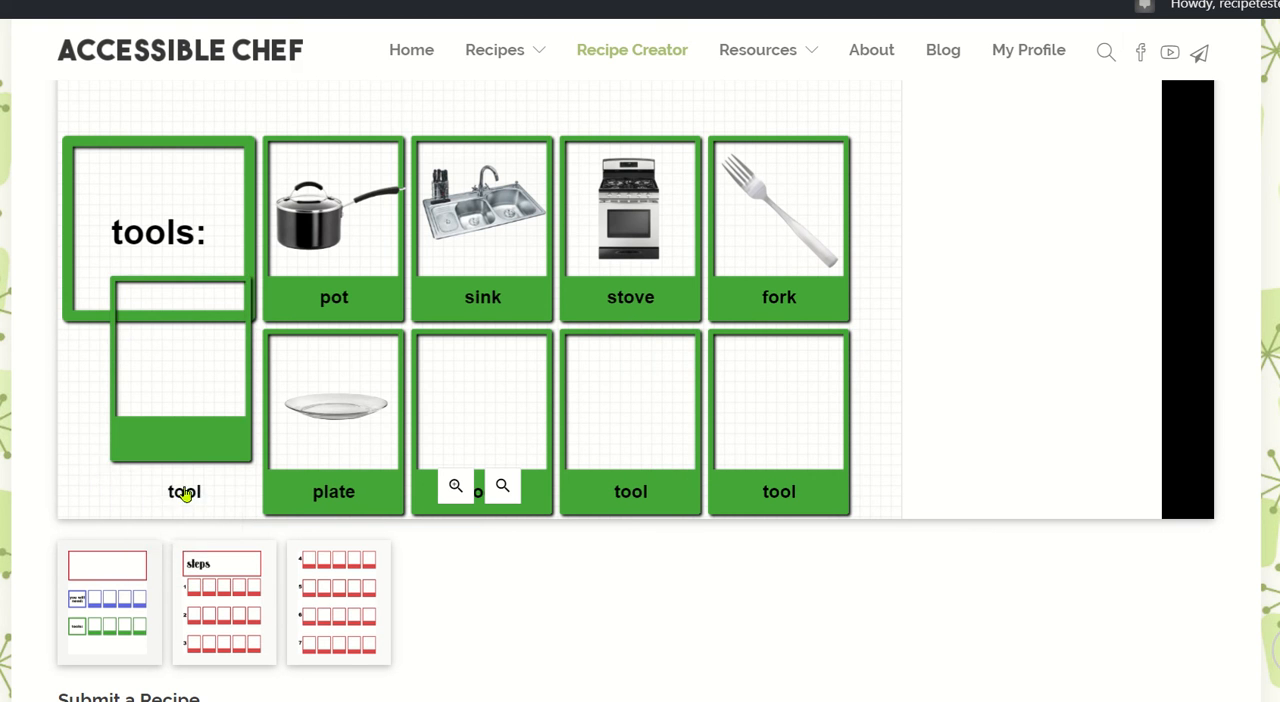
{"action": "left_click", "coordinate": [168, 488]}
{"action": "left_click_drag", "start_coordinate": [175, 489], "coordinate": [179, 420]}
{"action": "left_click", "coordinate": [106, 456]}
{"action": "left_click", "coordinate": [131, 460]}
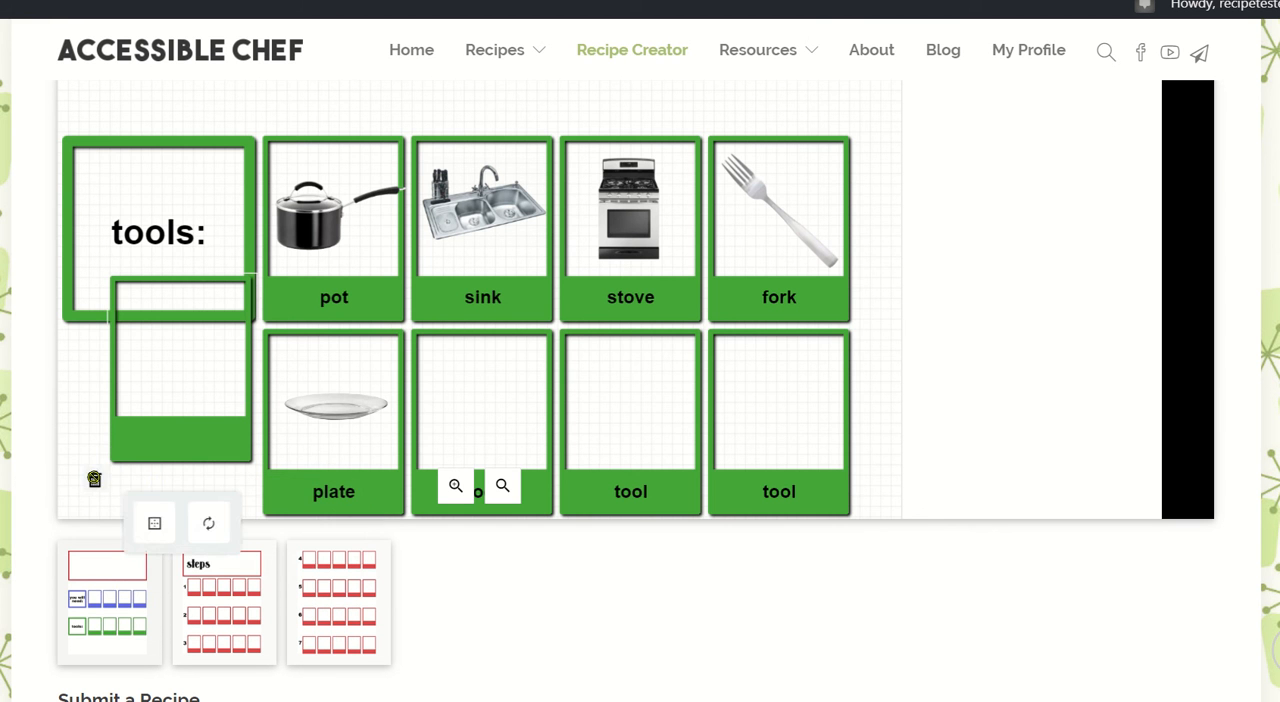
{"action": "left_click", "coordinate": [94, 479]}
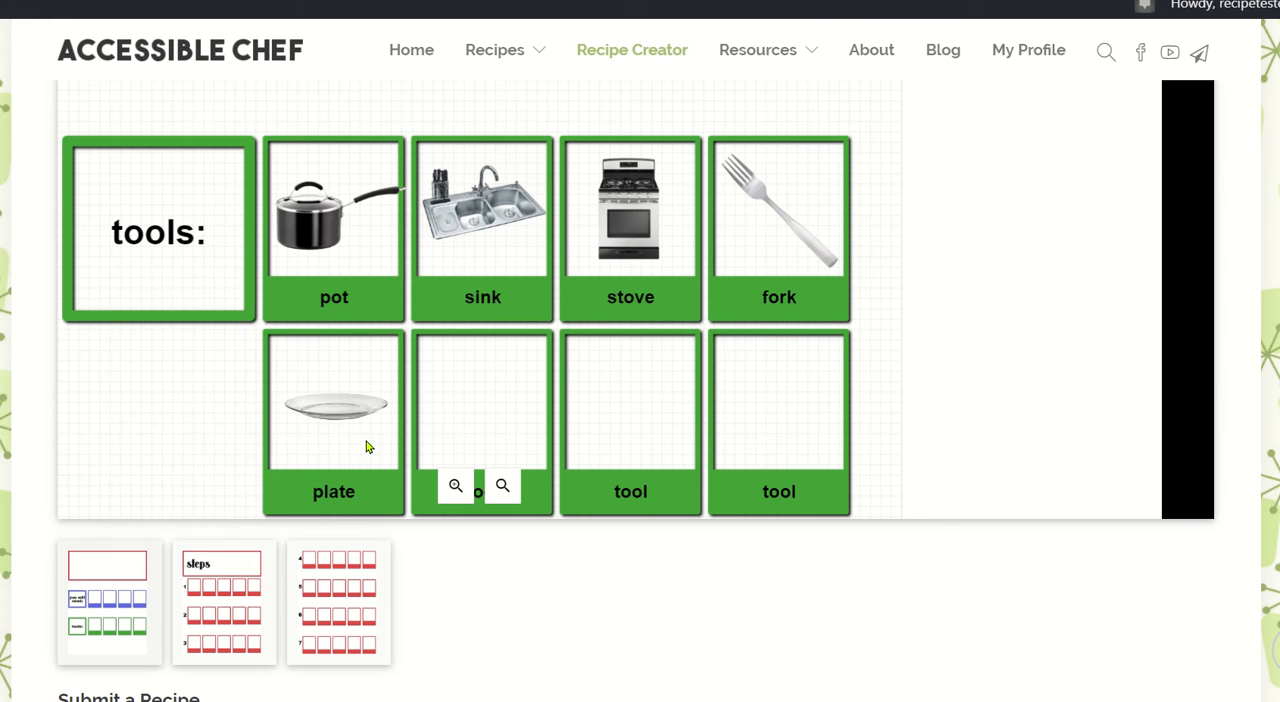
Remove the remaining empty tool boxes and their labels in the second row beside the plate.
{"action": "left_click", "coordinate": [509, 334]}
{"action": "left_click_drag", "start_coordinate": [542, 340], "coordinate": [502, 415]}
{"action": "left_click_drag", "start_coordinate": [672, 476], "coordinate": [530, 405]}
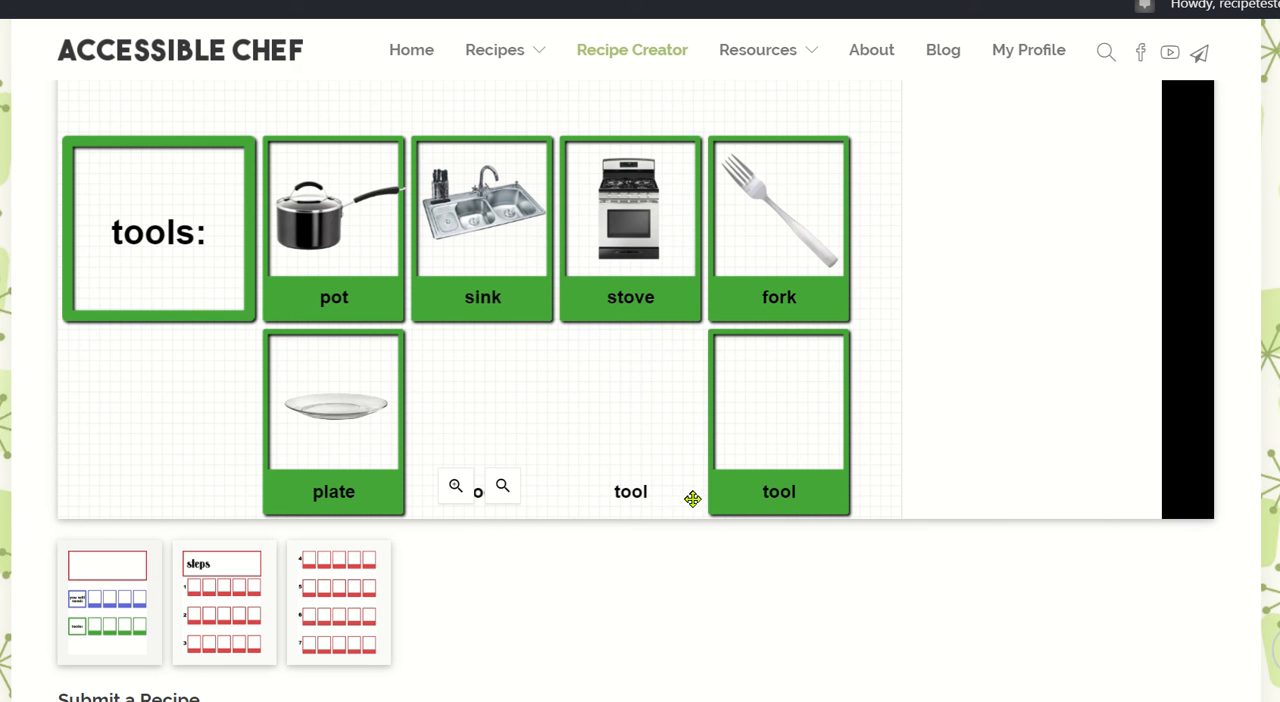
{"action": "left_click", "coordinate": [636, 494]}
{"action": "left_click_drag", "start_coordinate": [608, 491], "coordinate": [689, 402]}
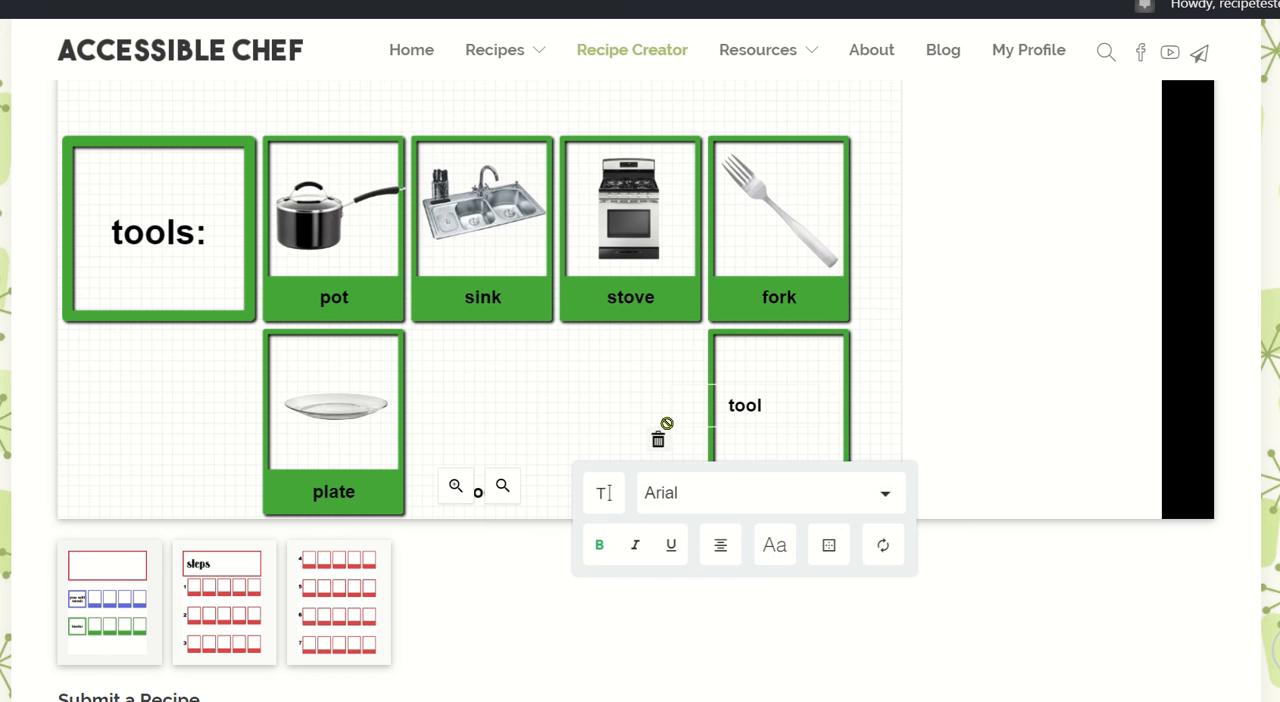
{"action": "left_click", "coordinate": [663, 433]}
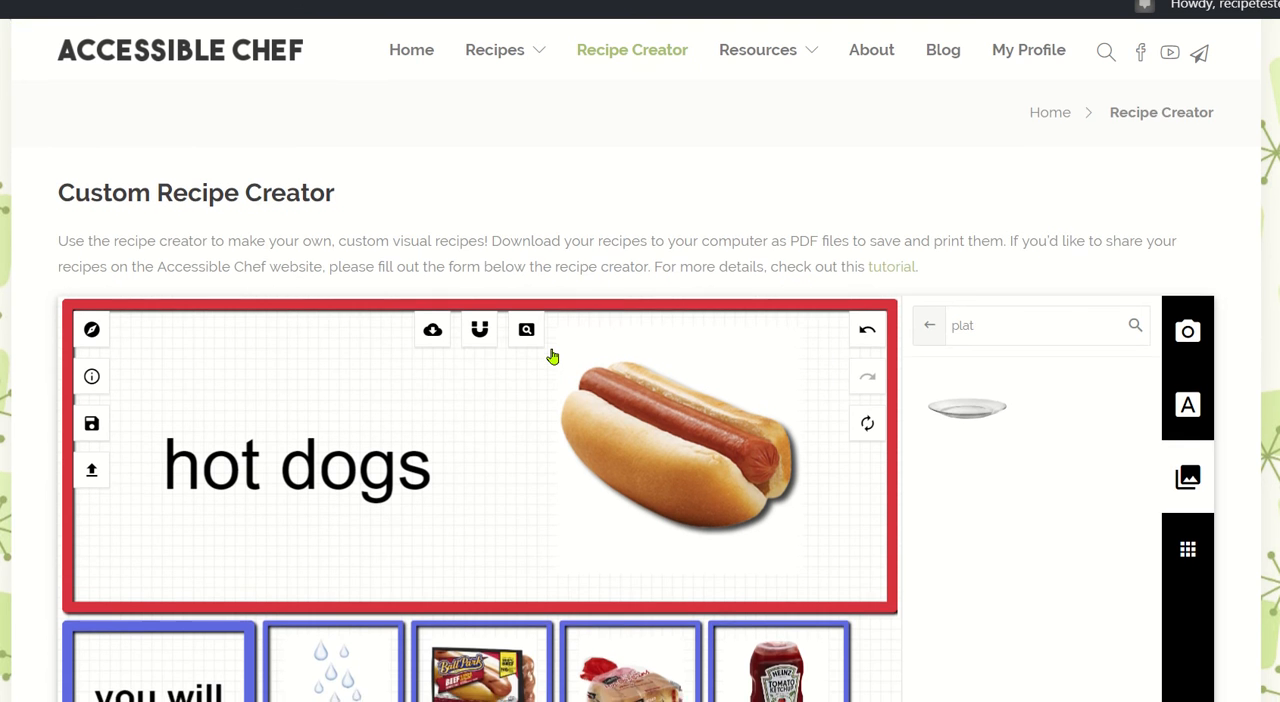
Check the finished ingredients and tools page, and open the recipe's second page with steps 1 to 3.
{"action": "scroll", "coordinate": [552, 357], "scroll_direction": "down", "scroll_amount": 5}
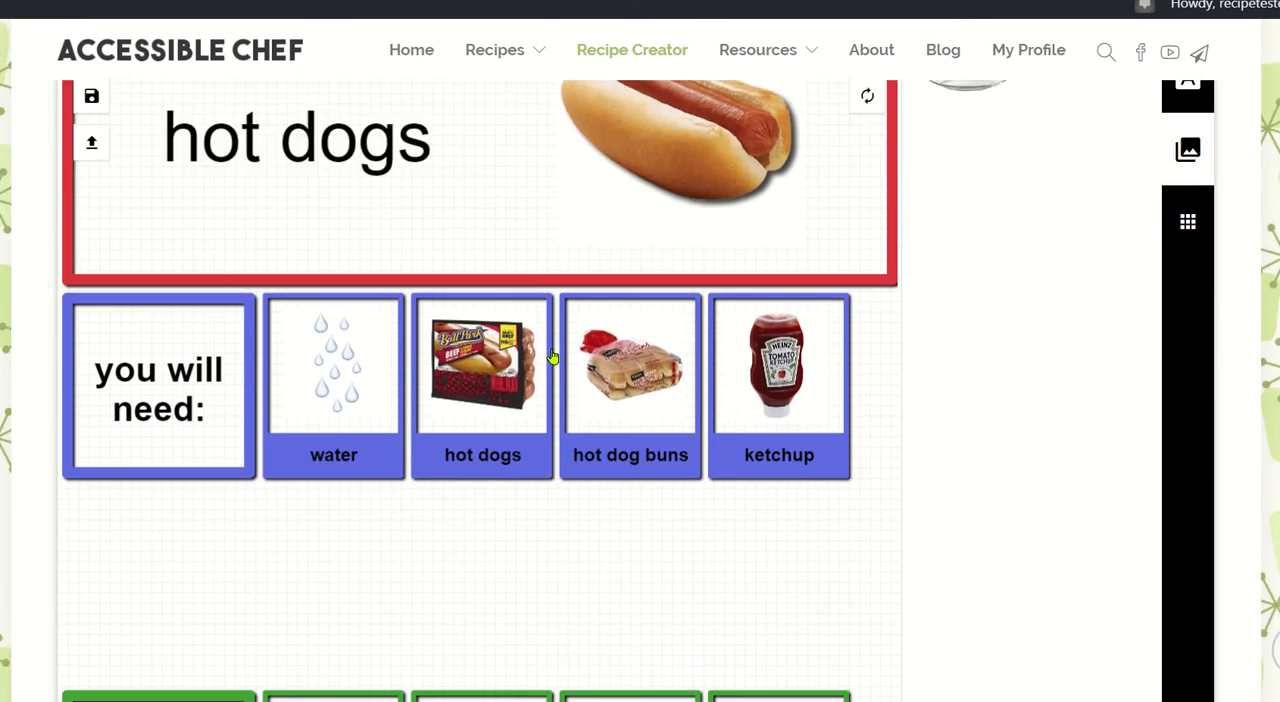
{"action": "scroll", "coordinate": [552, 357], "scroll_direction": "down", "scroll_amount": 7}
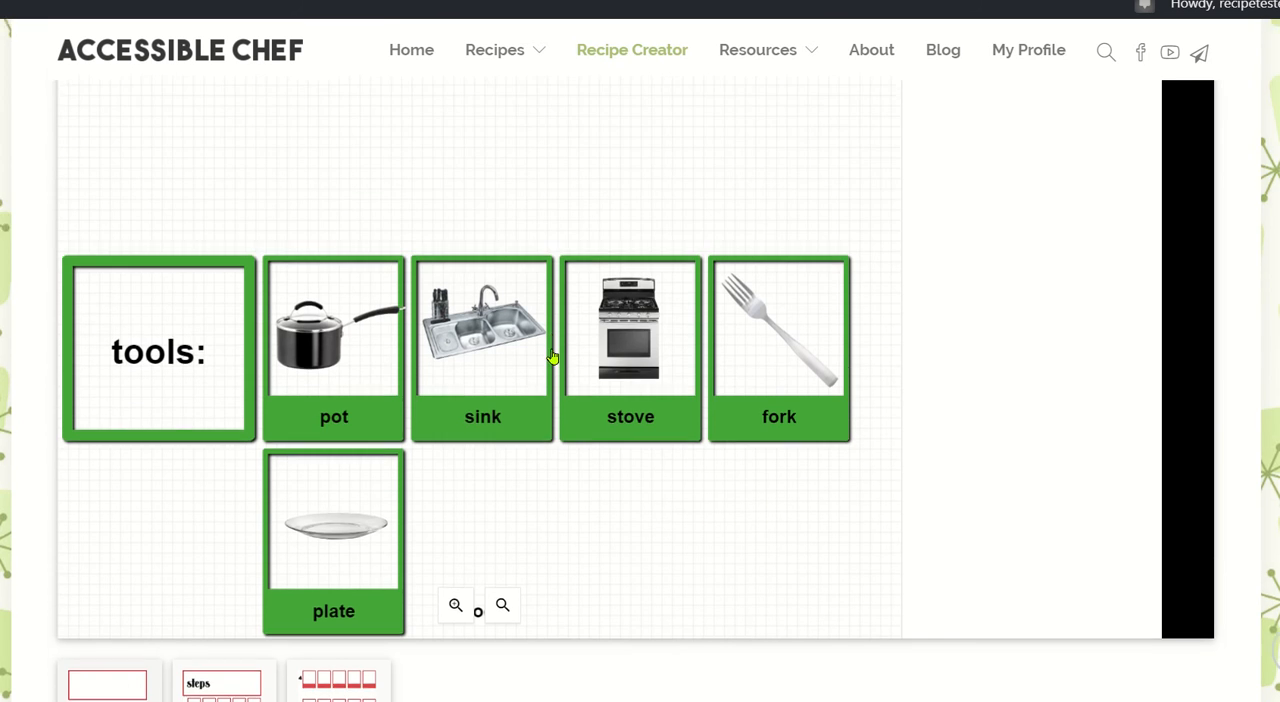
{"action": "scroll", "coordinate": [552, 357], "scroll_direction": "up", "scroll_amount": 7}
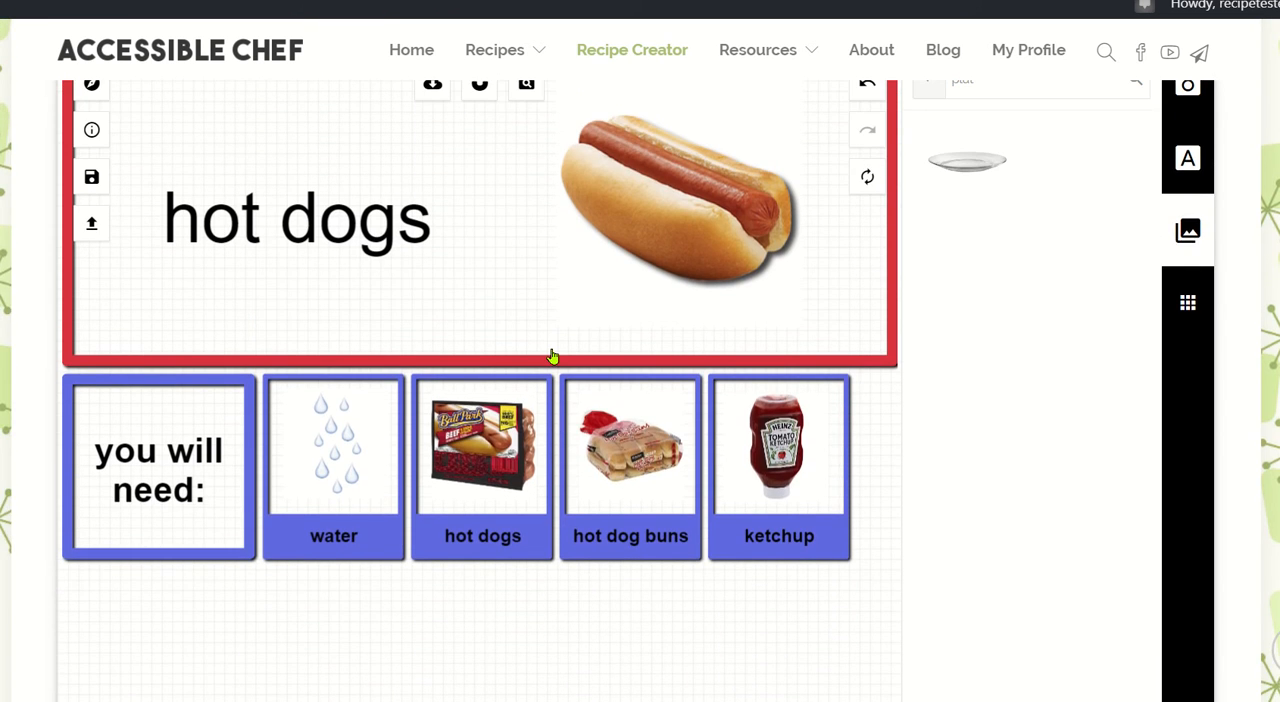
{"action": "scroll", "coordinate": [552, 357], "scroll_direction": "down", "scroll_amount": 7}
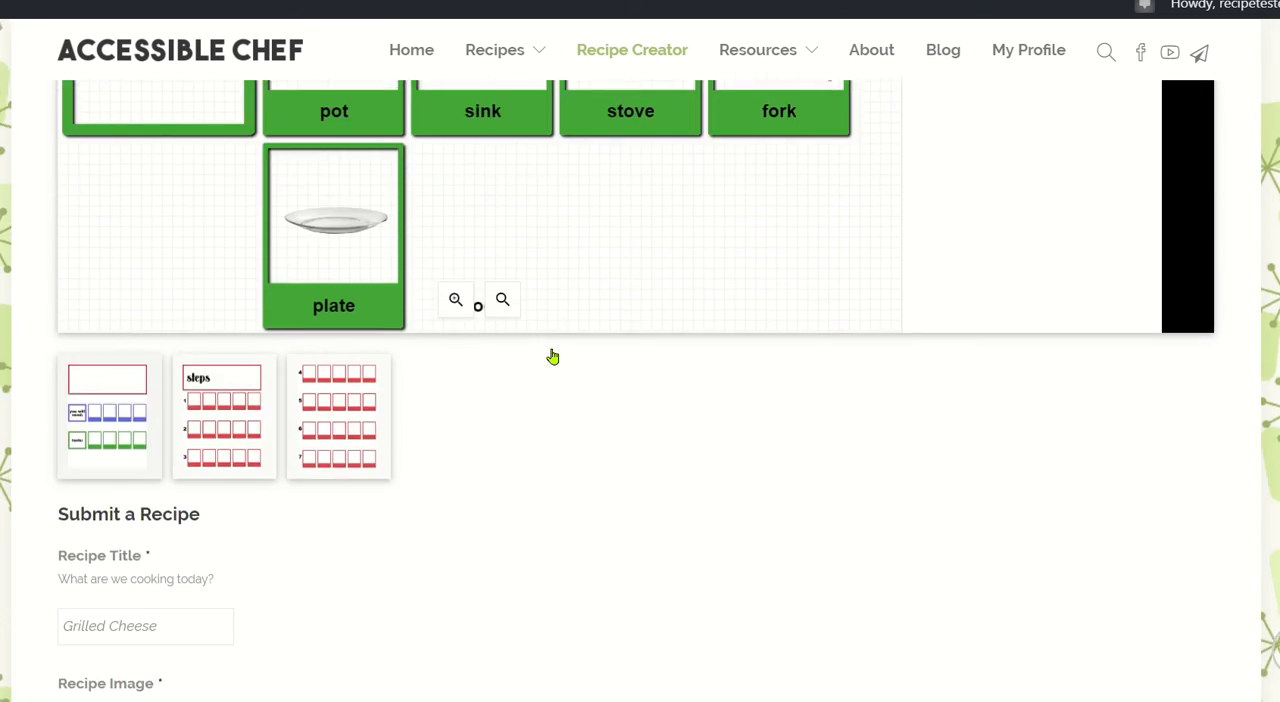
{"action": "left_click", "coordinate": [237, 412]}
{"action": "scroll", "coordinate": [631, 446], "scroll_direction": "up", "scroll_amount": 7}
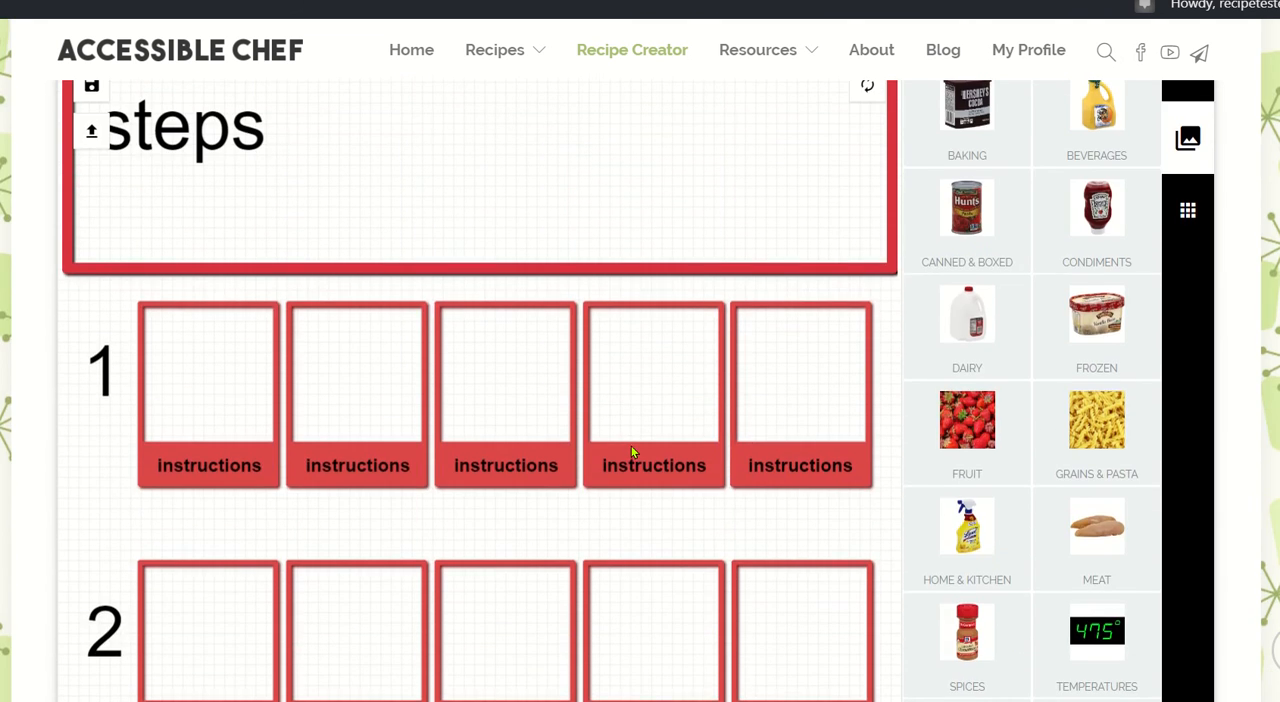
{"action": "scroll", "coordinate": [631, 446], "scroll_direction": "up", "scroll_amount": 4}
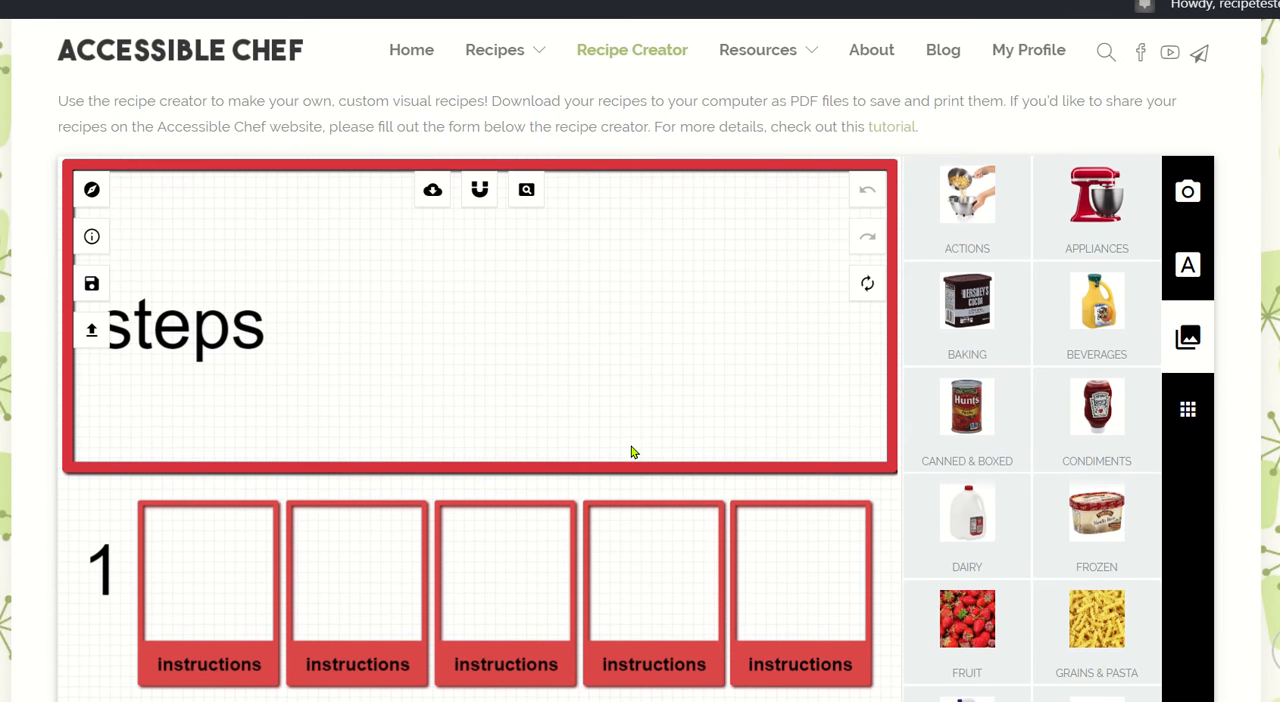
{"action": "scroll", "coordinate": [631, 452], "scroll_direction": "down", "scroll_amount": 4}
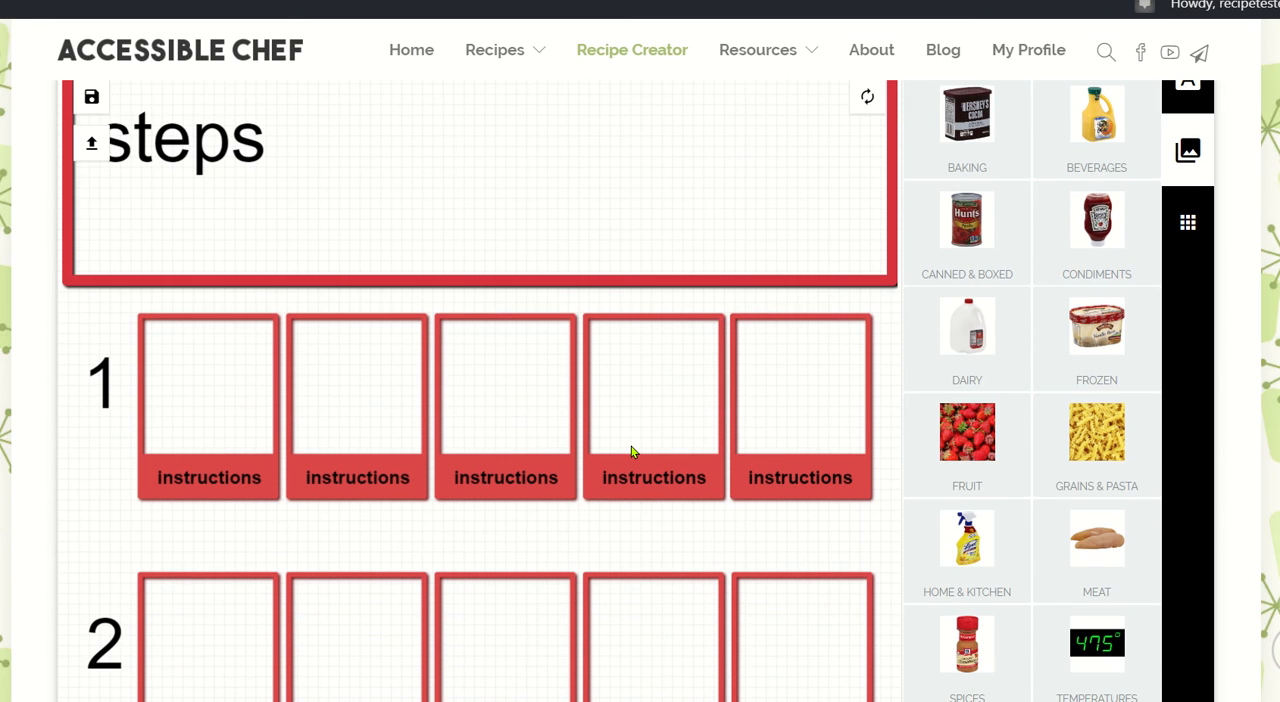
{"action": "scroll", "coordinate": [631, 451], "scroll_direction": "up", "scroll_amount": 6}
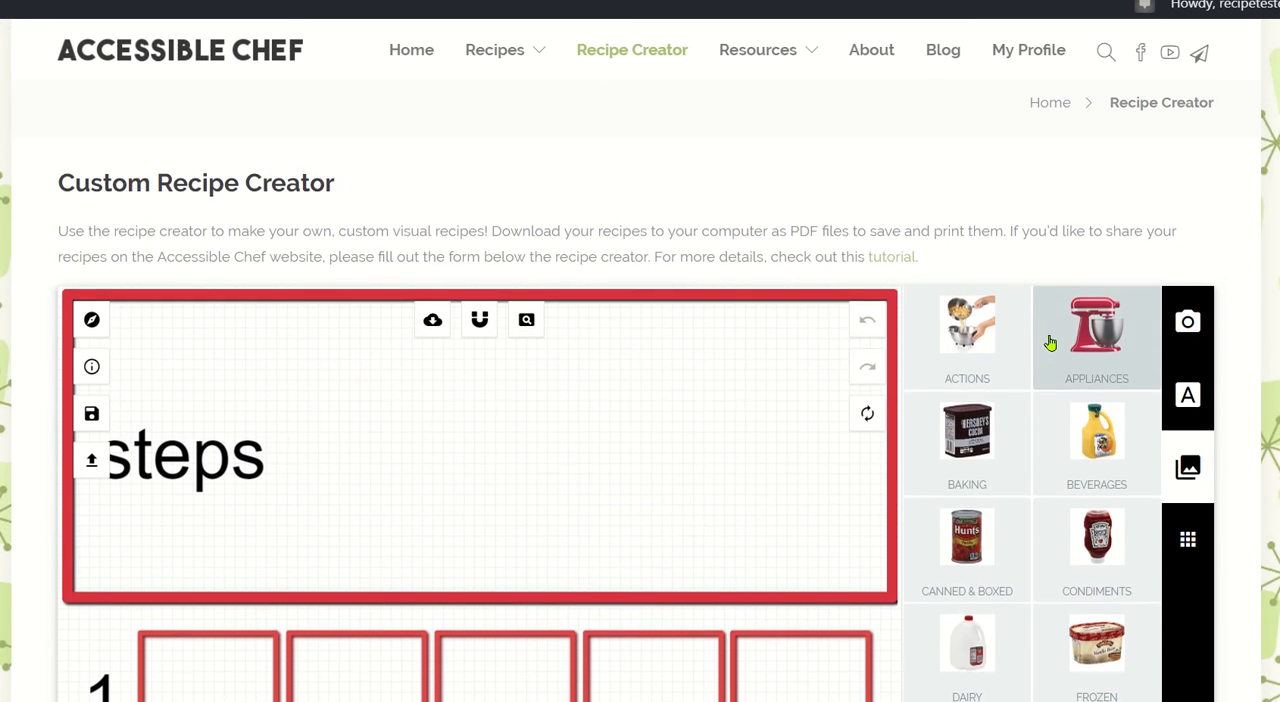
{"action": "scroll", "coordinate": [1049, 340], "scroll_direction": "down", "scroll_amount": 2}
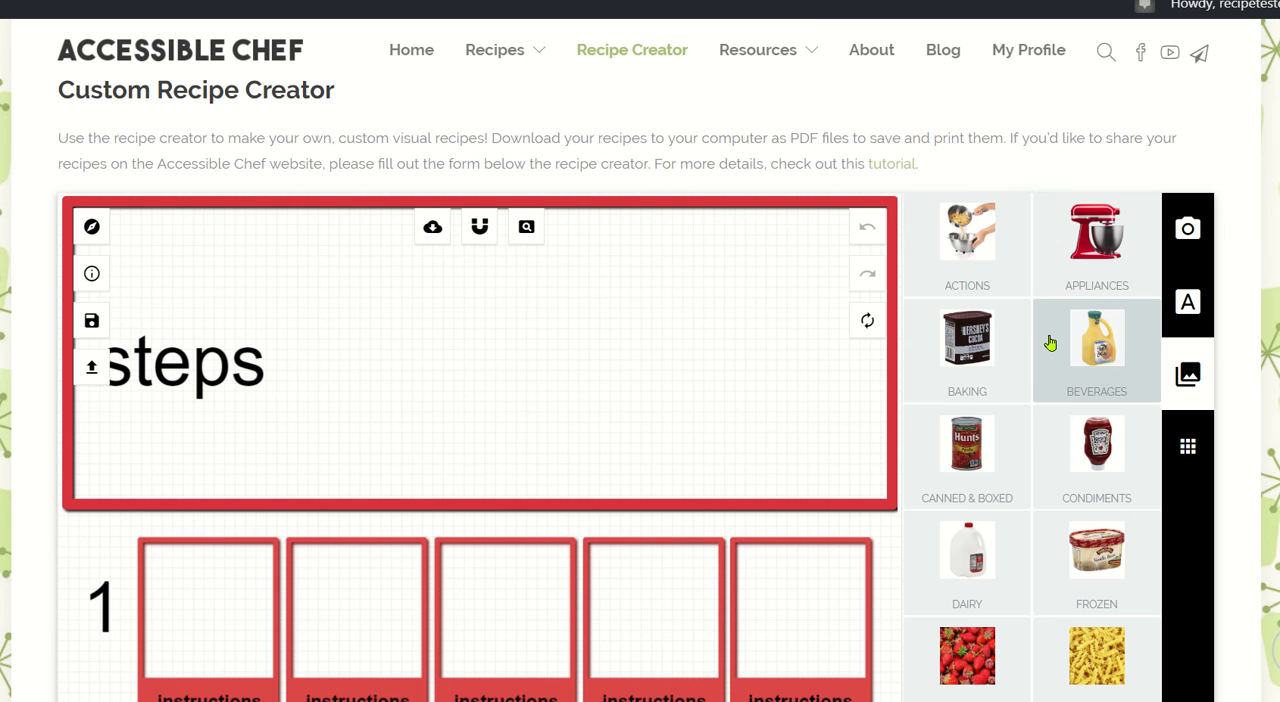
Search the action images for "water" and return to the image categories.
{"action": "left_click", "coordinate": [988, 254]}
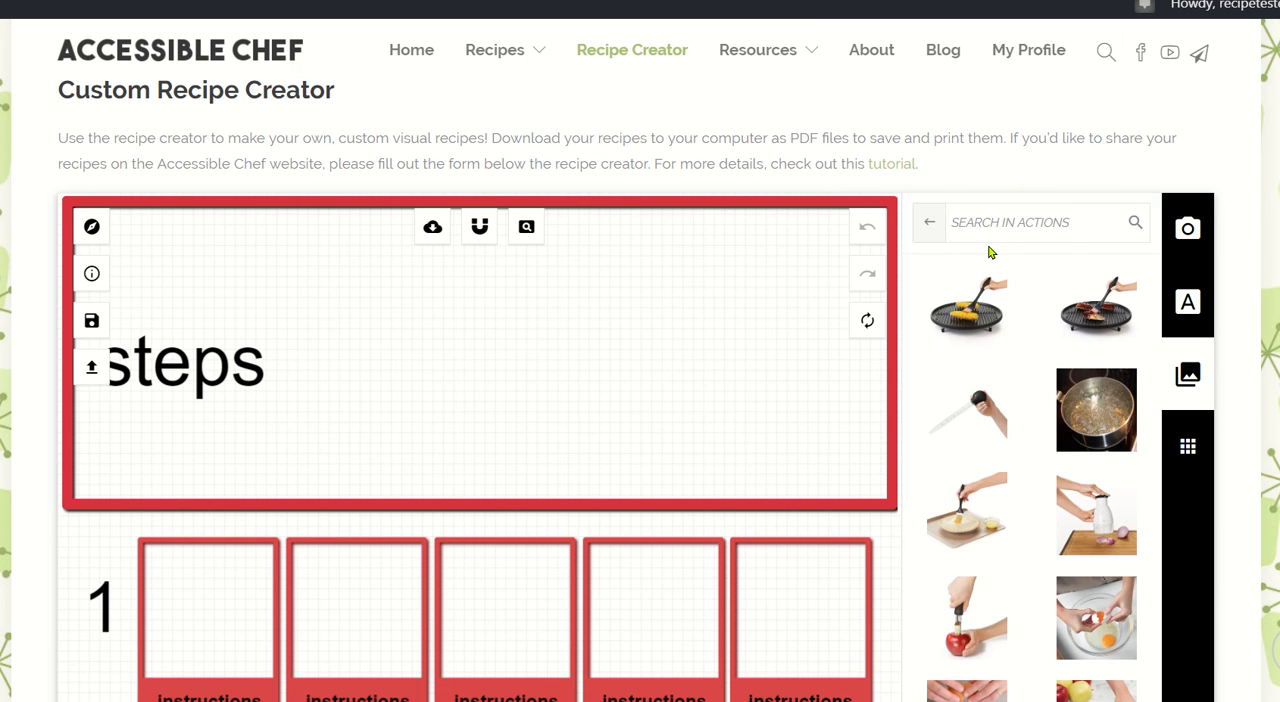
{"action": "scroll", "coordinate": [988, 254], "scroll_direction": "down", "scroll_amount": 1}
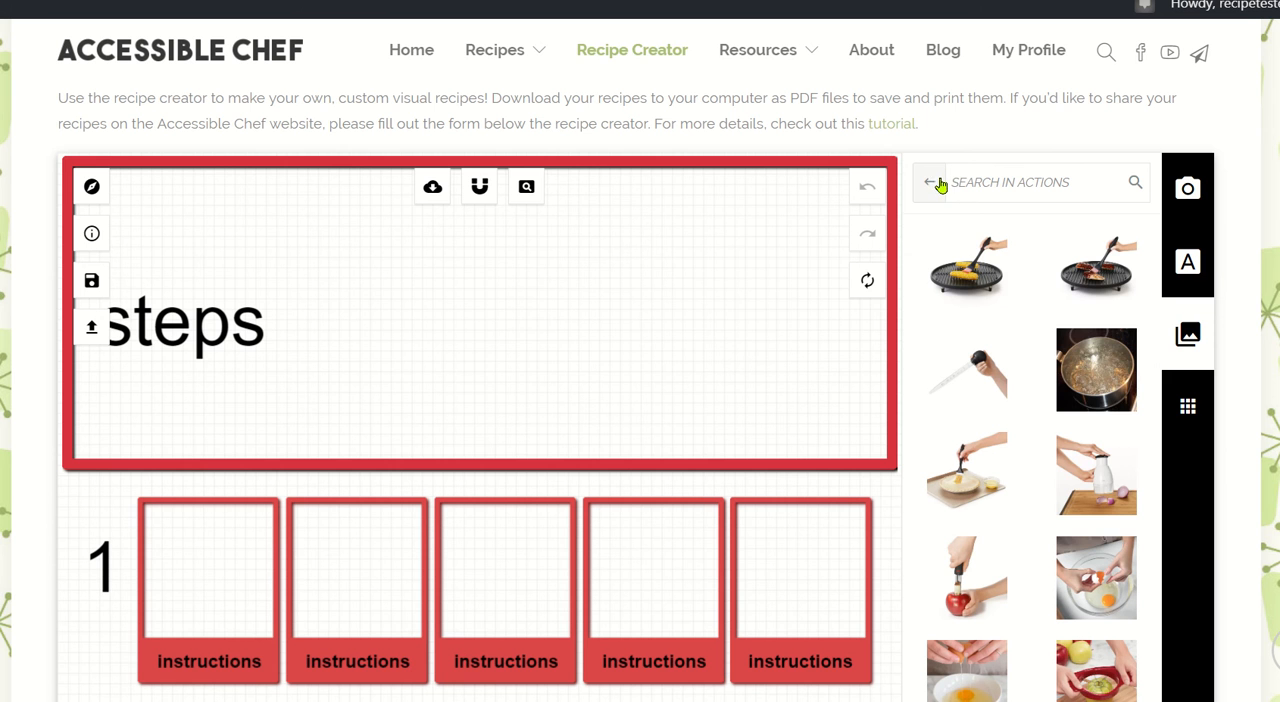
{"action": "mouse_move", "coordinate": [1058, 271]}
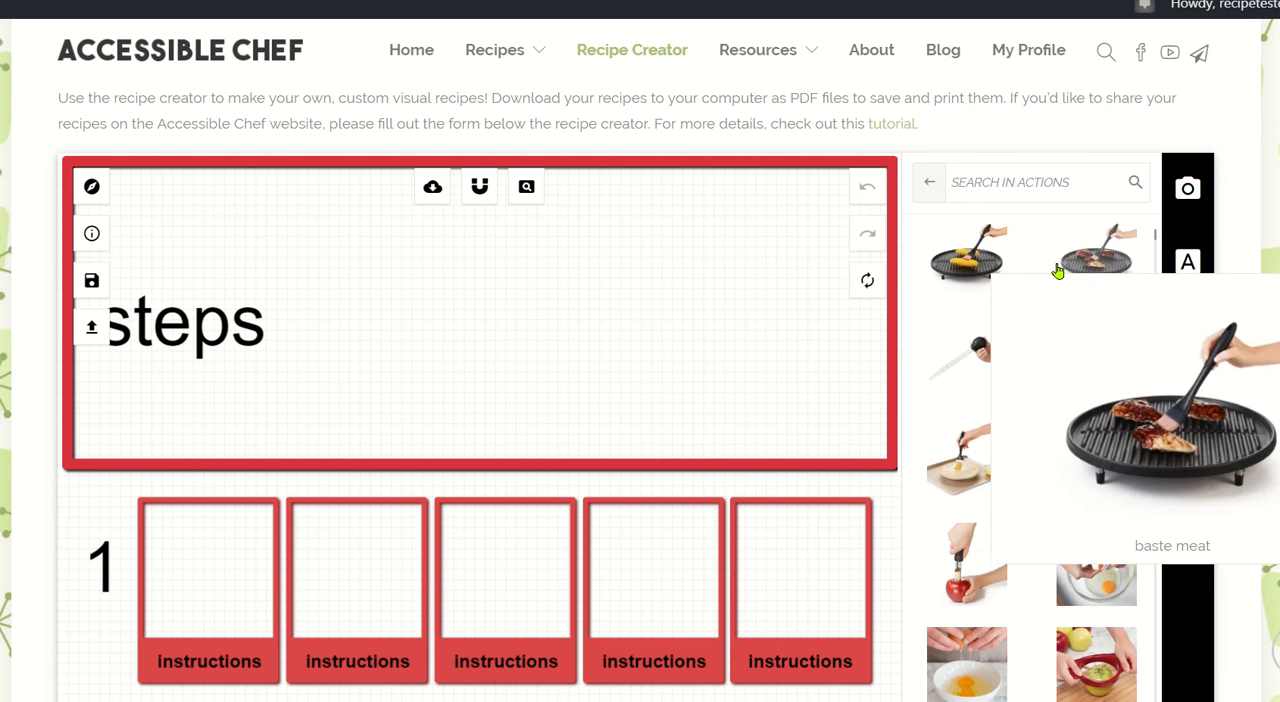
{"action": "scroll", "coordinate": [1058, 271], "scroll_direction": "down", "scroll_amount": 10}
{"action": "scroll", "coordinate": [1058, 271], "scroll_direction": "down", "scroll_amount": 10}
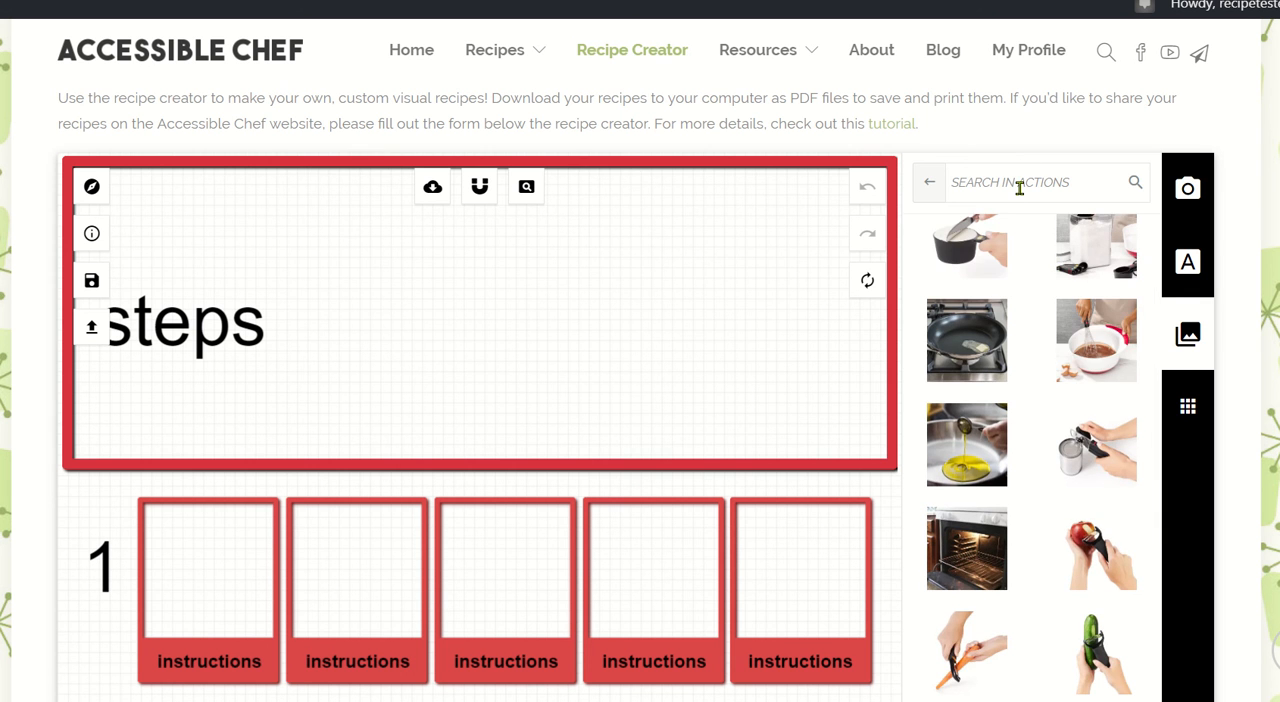
{"action": "type", "text": "water"}
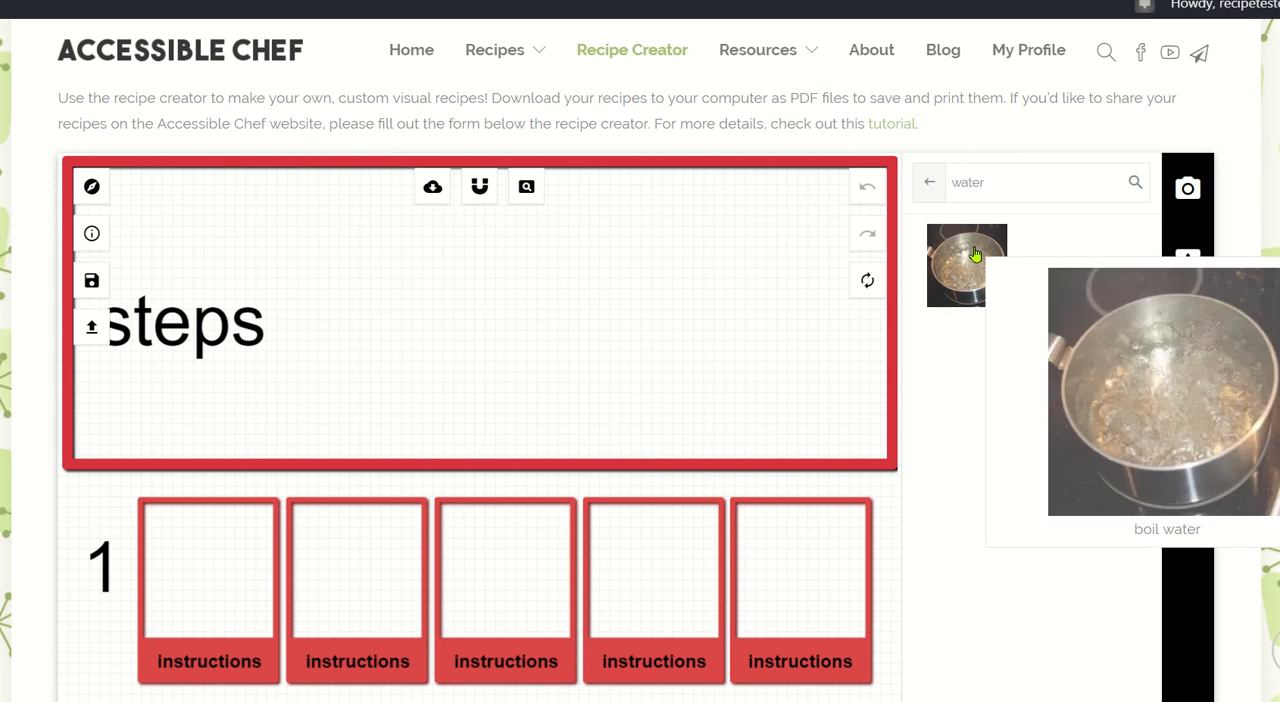
{"action": "left_click", "coordinate": [928, 184]}
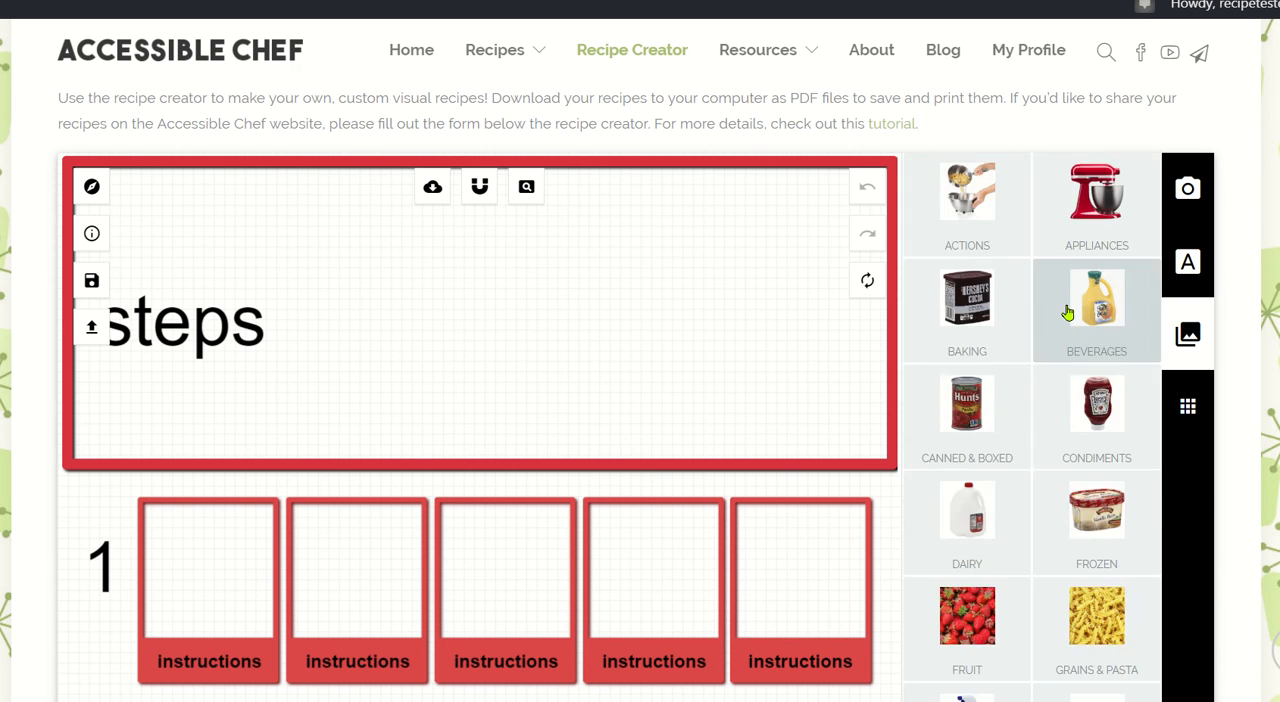
Upload the nine step photos, "1 pot on stove" through "9 put hot dog in bun", from the hot dog folder.
{"action": "scroll", "coordinate": [925, 190], "scroll_direction": "up", "scroll_amount": 3}
{"action": "left_click", "coordinate": [1188, 340]}
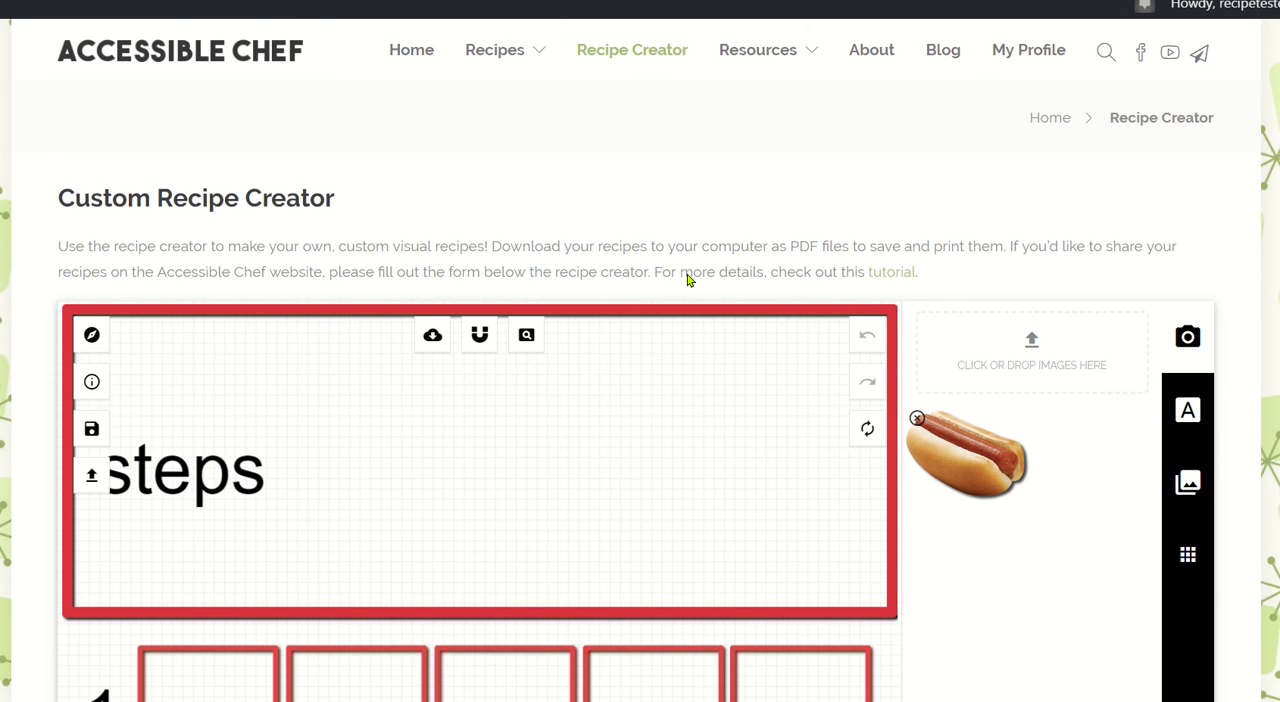
{"action": "left_click", "coordinate": [226, 93]}
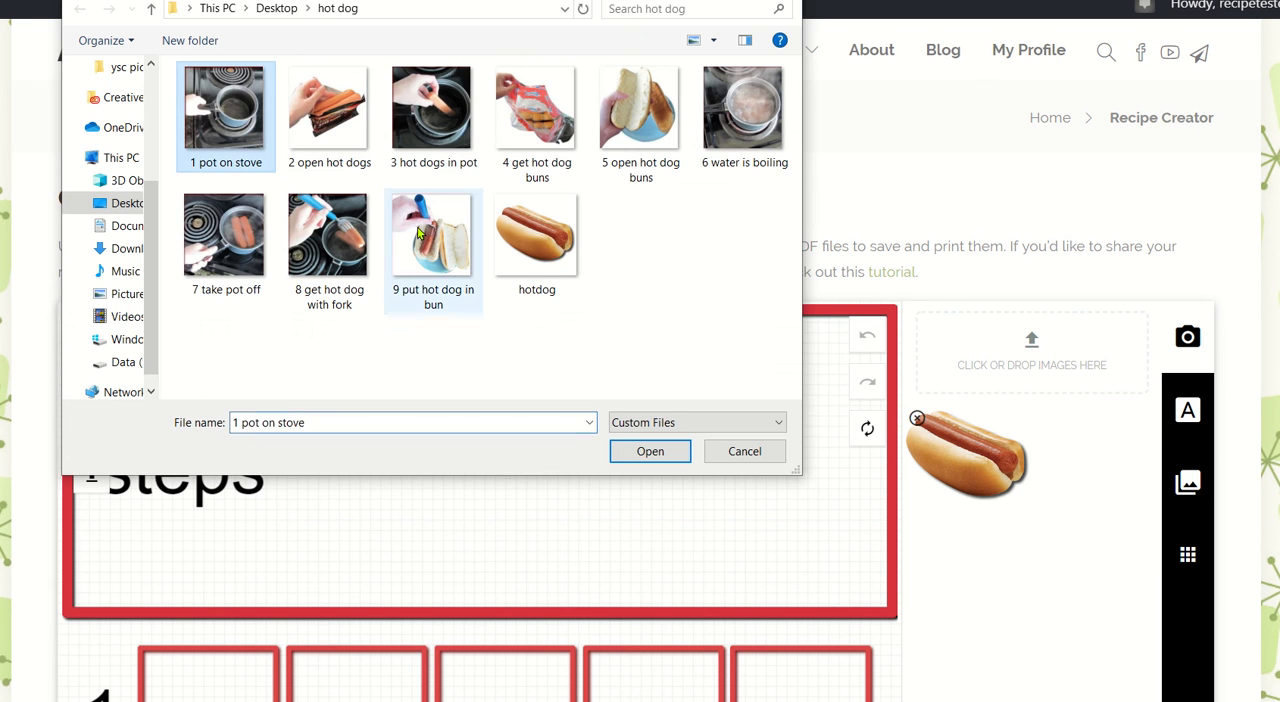
{"action": "left_click", "coordinate": [420, 232], "text": "shift"}
{"action": "key", "text": "Return"}
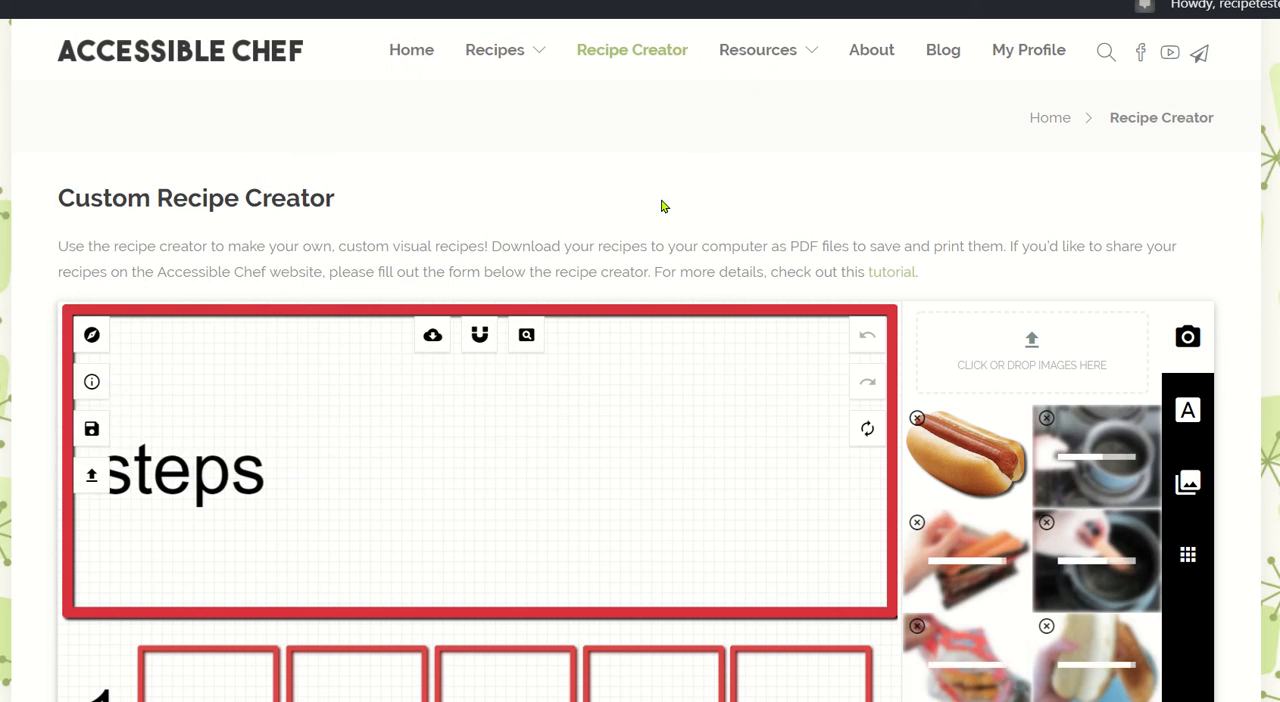
Add the uploaded pot on stove photo to the steps page and move it between rows 1 and 2.
{"action": "scroll", "coordinate": [745, 238], "scroll_direction": "down", "scroll_amount": 2}
{"action": "scroll", "coordinate": [745, 238], "scroll_direction": "down", "scroll_amount": 3}
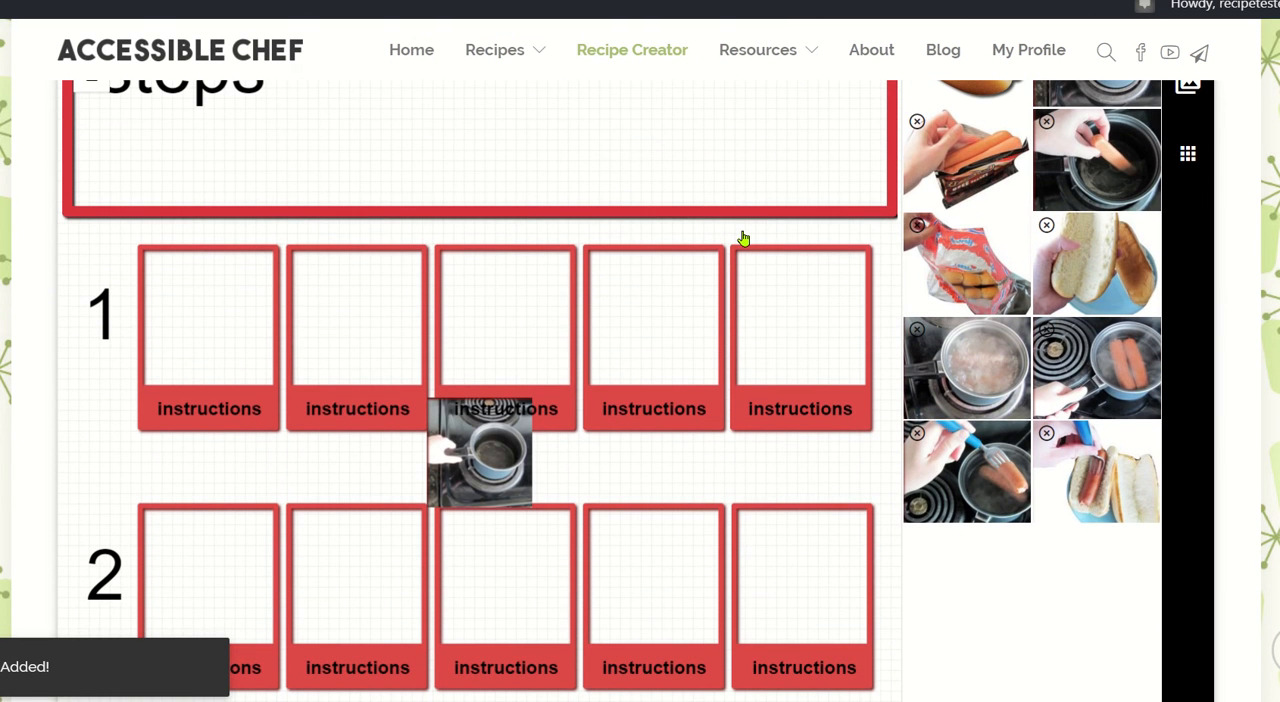
{"action": "left_click_drag", "start_coordinate": [484, 468], "coordinate": [538, 528]}
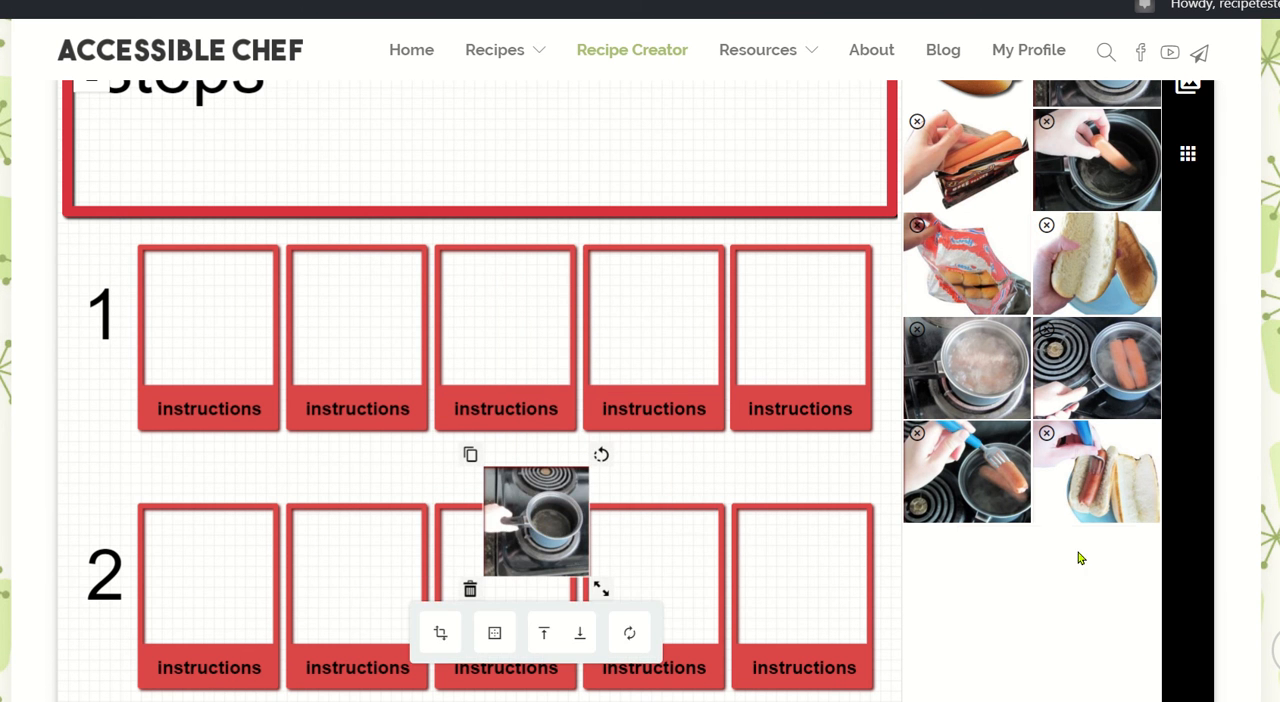
{"action": "mouse_move", "coordinate": [1000, 307]}
{"action": "scroll", "coordinate": [1000, 307], "scroll_direction": "up", "scroll_amount": 2}
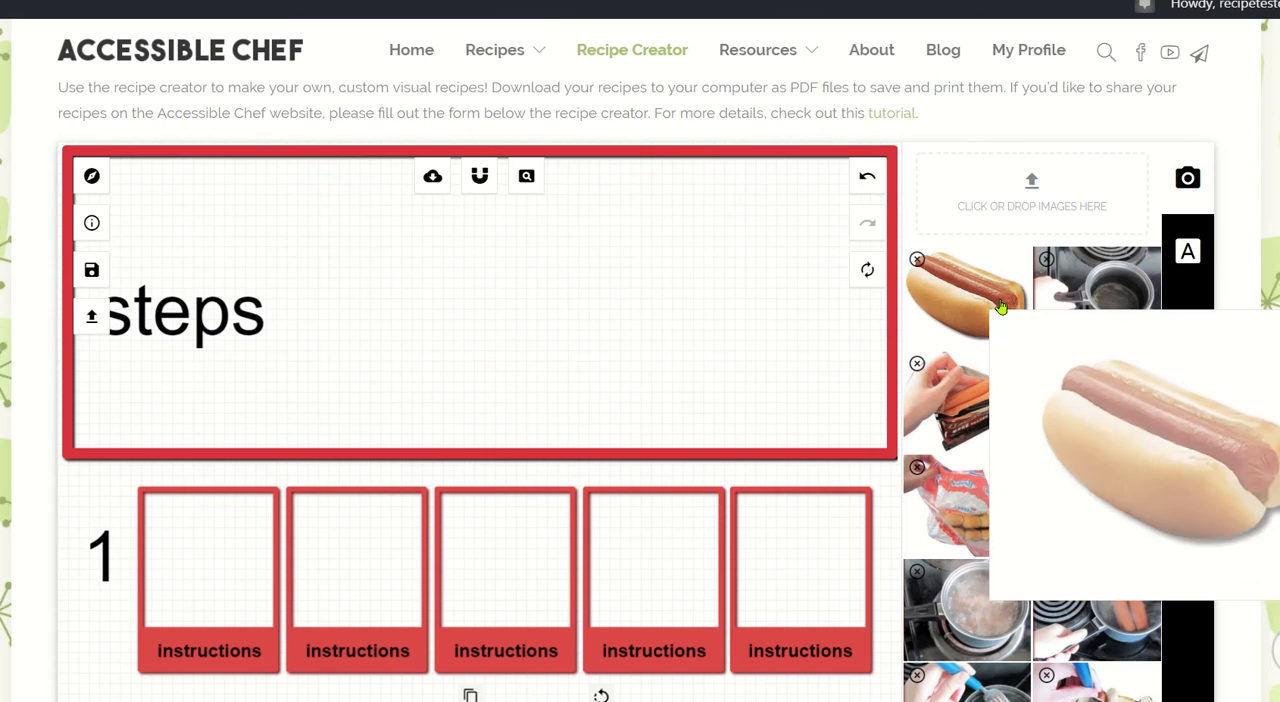
{"action": "scroll", "coordinate": [1000, 307], "scroll_direction": "down", "scroll_amount": 2}
{"action": "scroll", "coordinate": [1000, 307], "scroll_direction": "up", "scroll_amount": 1}
{"action": "scroll", "coordinate": [1000, 307], "scroll_direction": "up", "scroll_amount": 1}
{"action": "mouse_move", "coordinate": [1108, 120]}
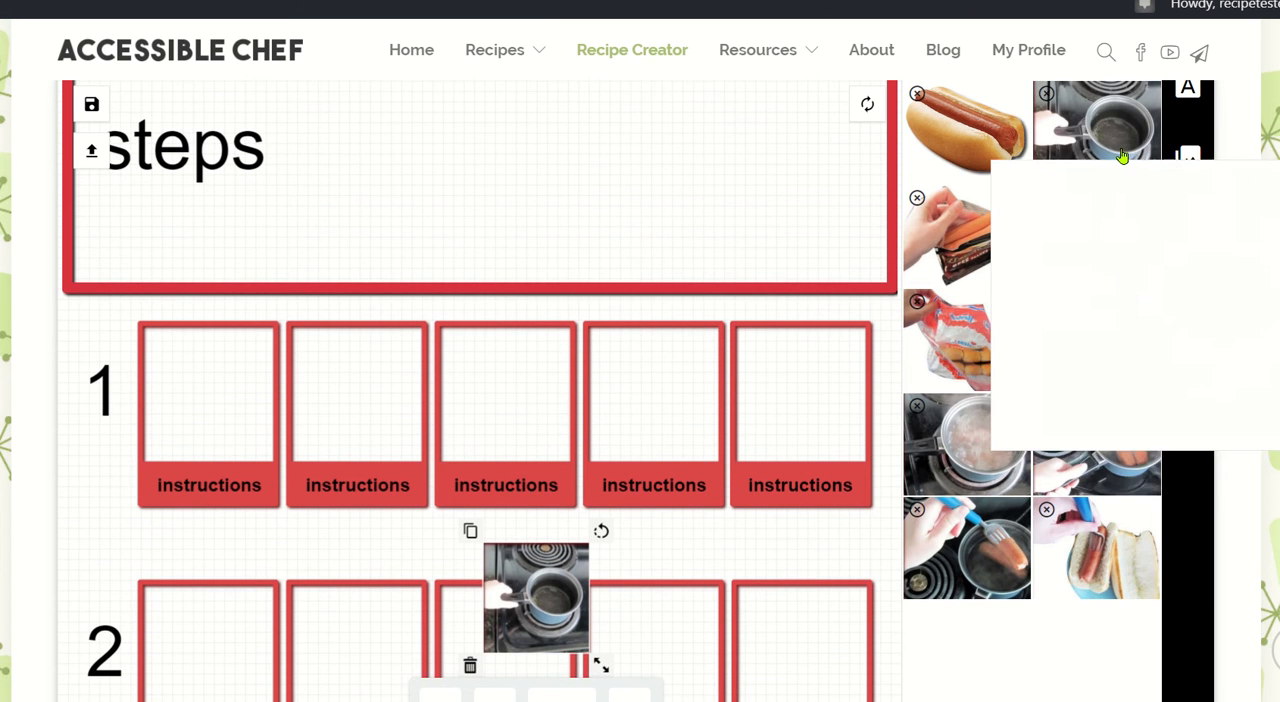
Place a new copy of the pot on stove photo in step 1's second box and delete the spare copy below.
{"action": "left_click", "coordinate": [1115, 145]}
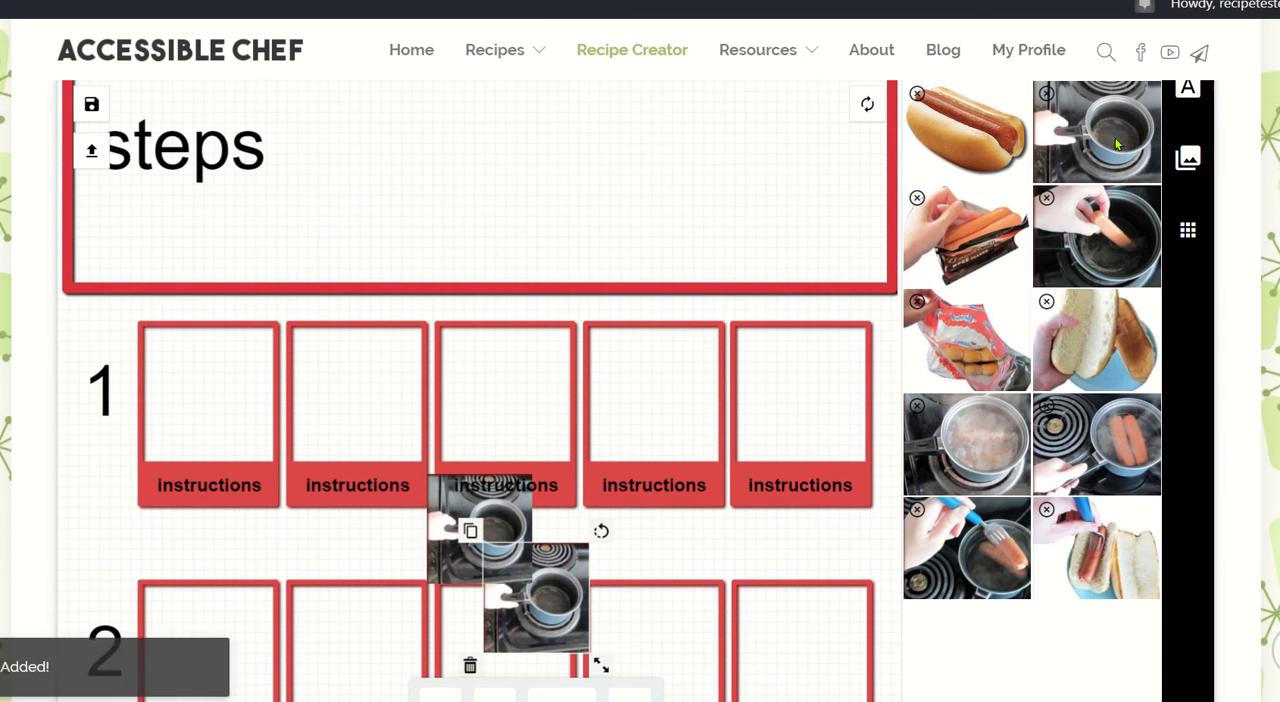
{"action": "left_click", "coordinate": [442, 500]}
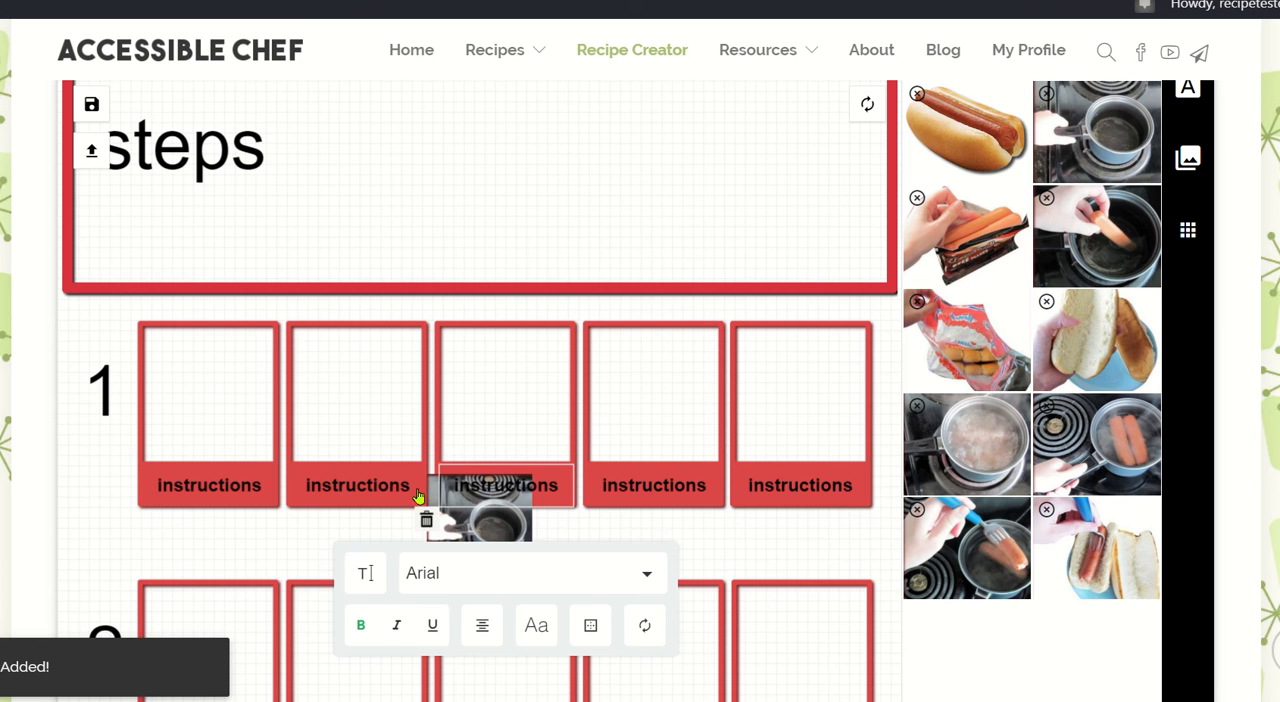
{"action": "left_click", "coordinate": [522, 546]}
{"action": "left_click_drag", "start_coordinate": [522, 546], "coordinate": [383, 398]}
{"action": "left_click", "coordinate": [550, 580]}
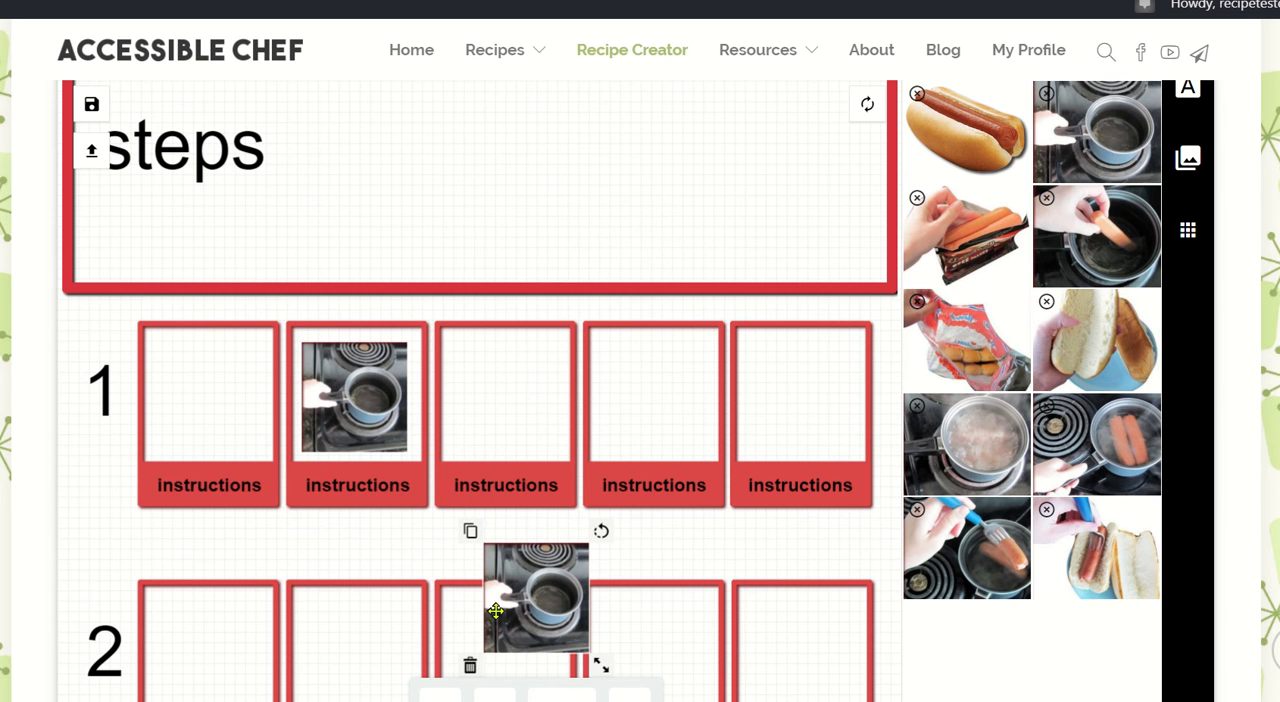
{"action": "left_click", "coordinate": [471, 664]}
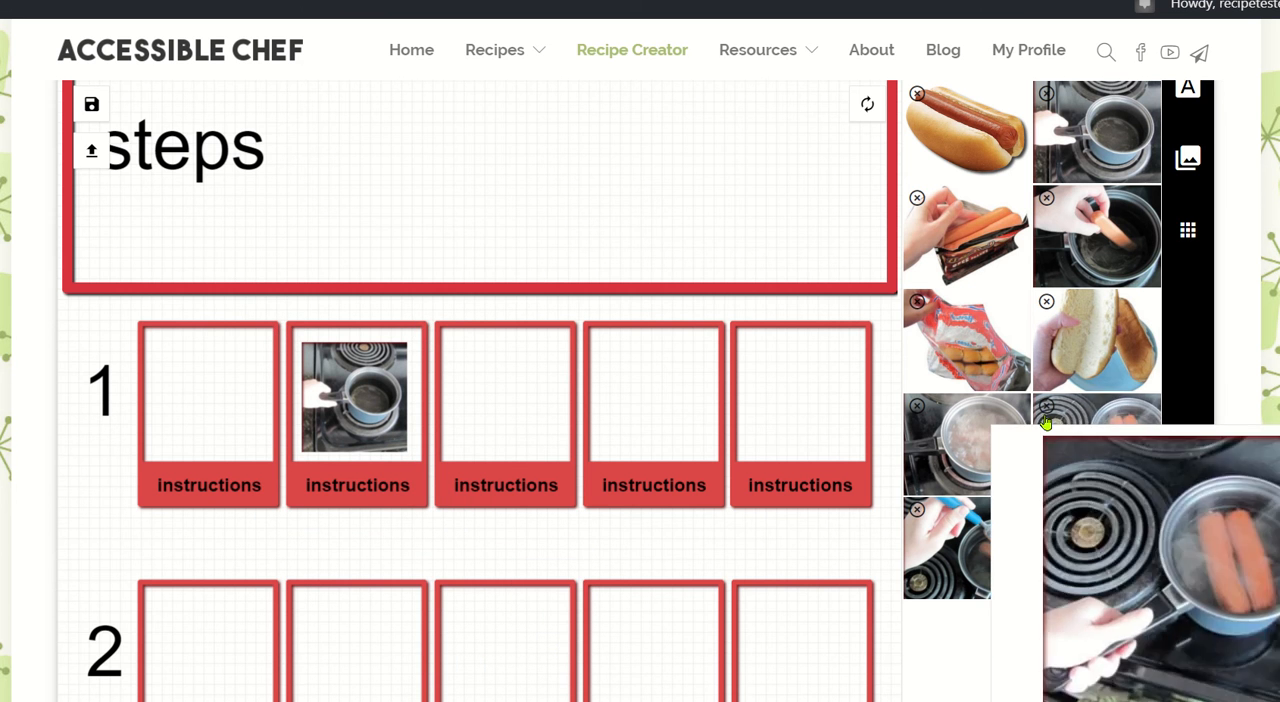
Add the action image of water running into a pot and place it in the first box of row 1.
{"action": "scroll", "coordinate": [1166, 331], "scroll_direction": "up", "scroll_amount": 2}
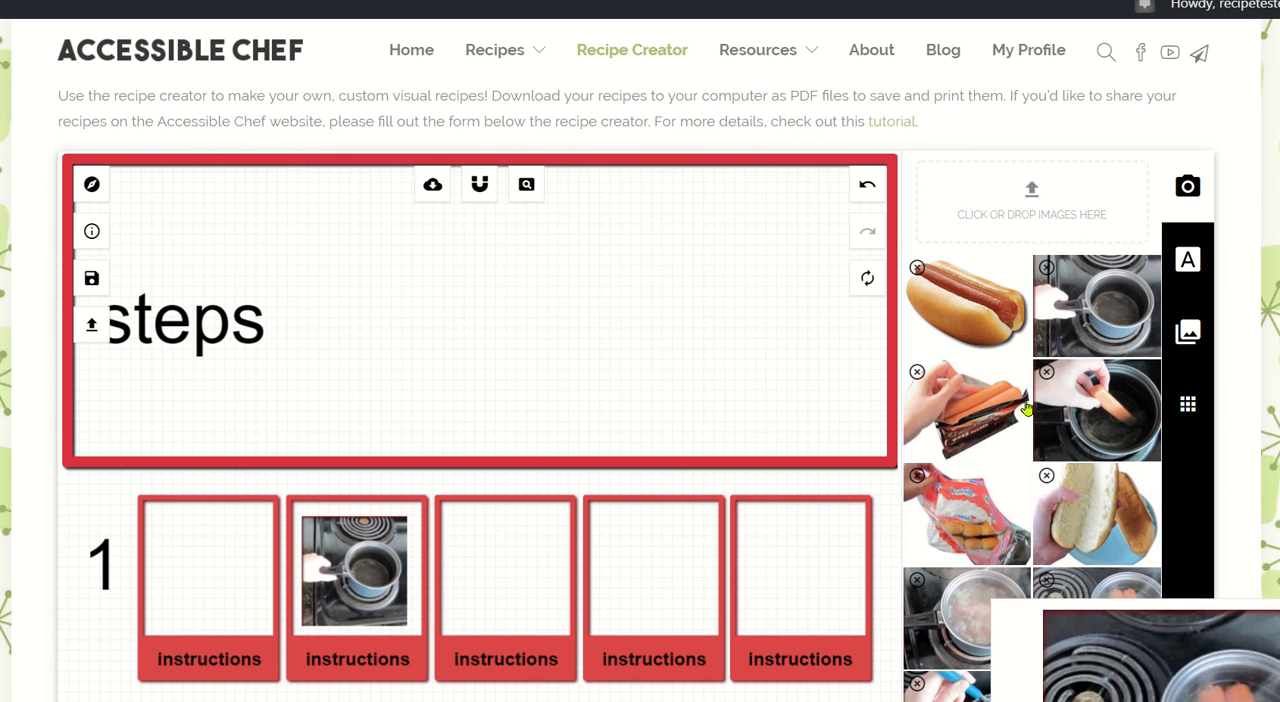
{"action": "left_click", "coordinate": [1190, 340]}
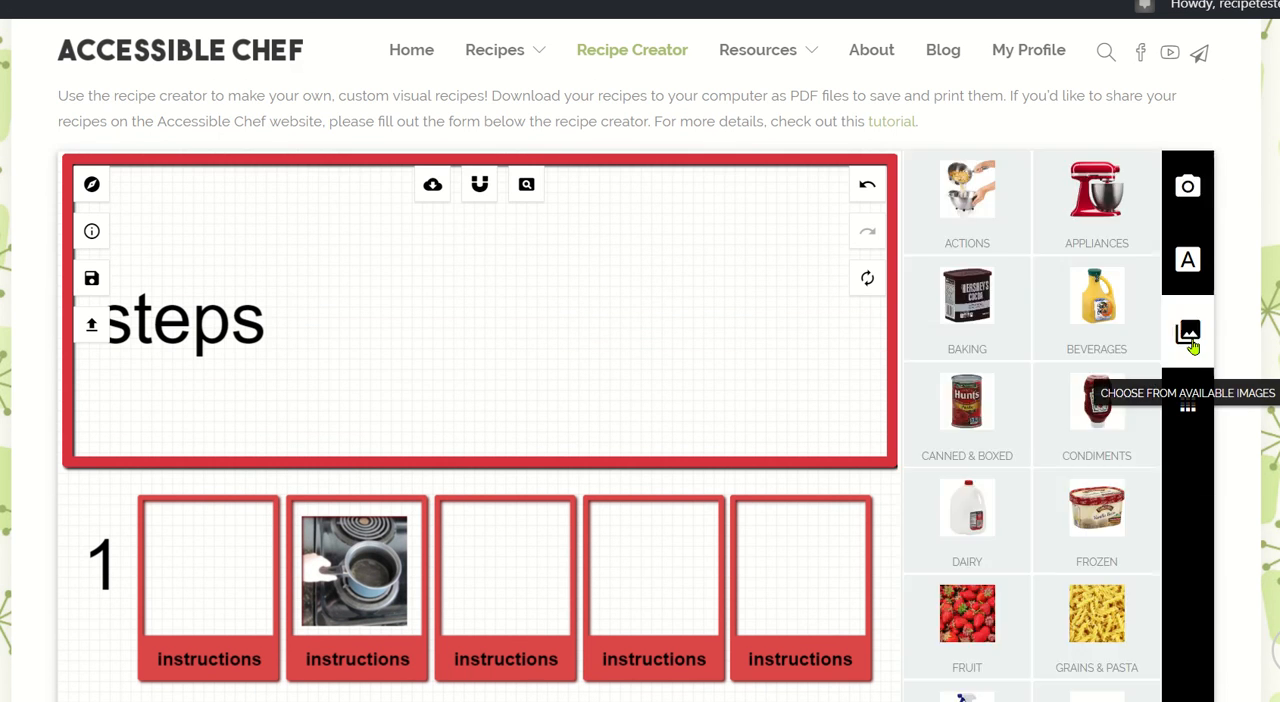
{"action": "left_click", "coordinate": [1019, 231]}
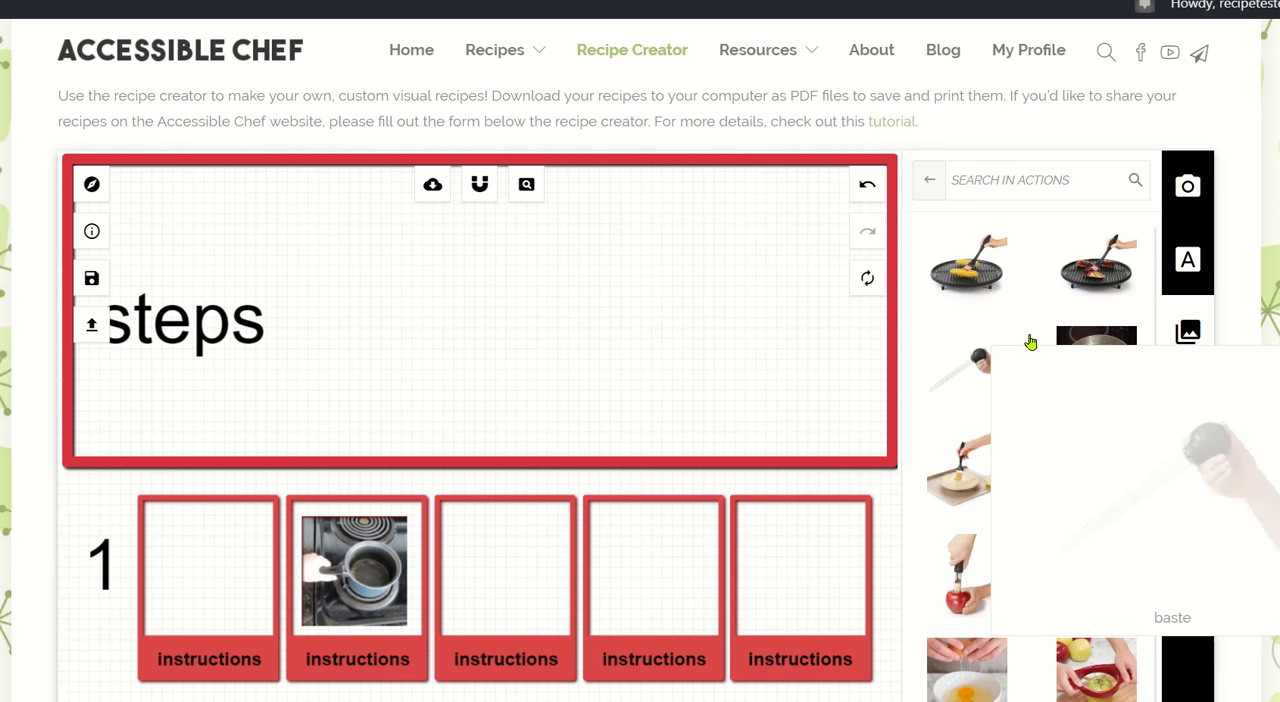
{"action": "scroll", "coordinate": [1088, 358], "scroll_direction": "down", "scroll_amount": 8}
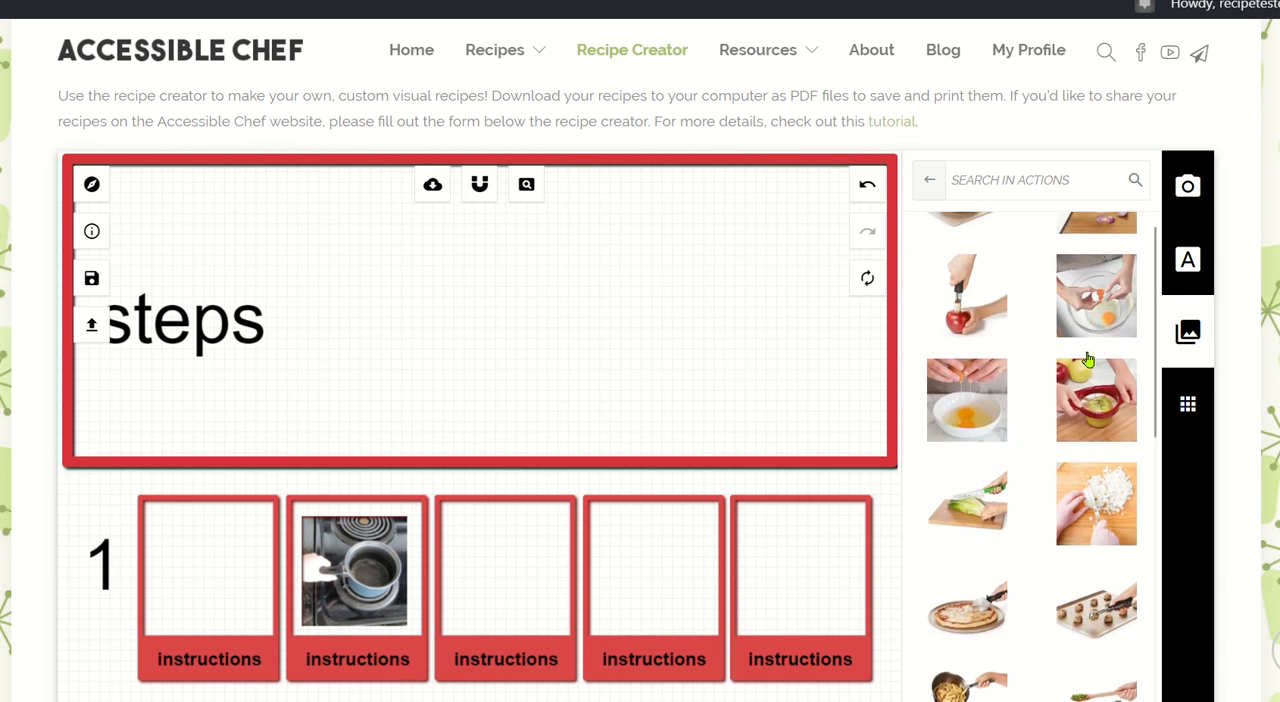
{"action": "scroll", "coordinate": [1088, 358], "scroll_direction": "down", "scroll_amount": 8}
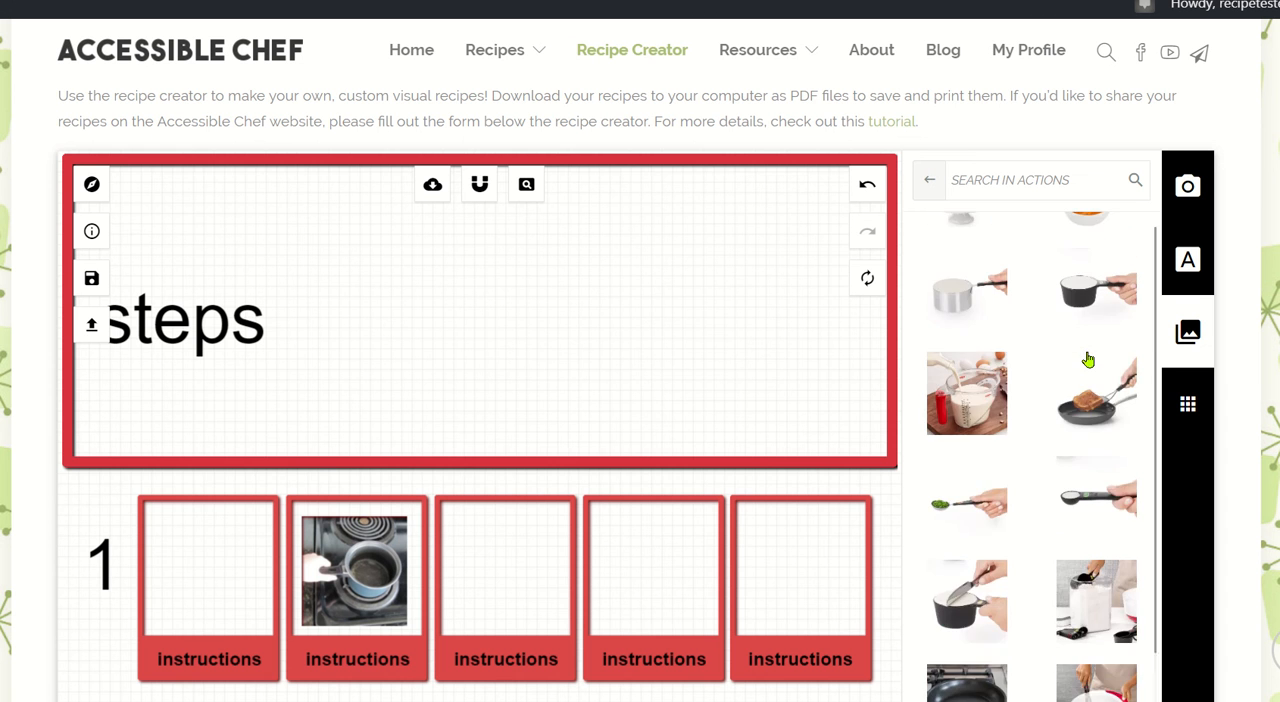
{"action": "scroll", "coordinate": [1088, 360], "scroll_direction": "down", "scroll_amount": 3}
{"action": "scroll", "coordinate": [1088, 358], "scroll_direction": "down", "scroll_amount": 5}
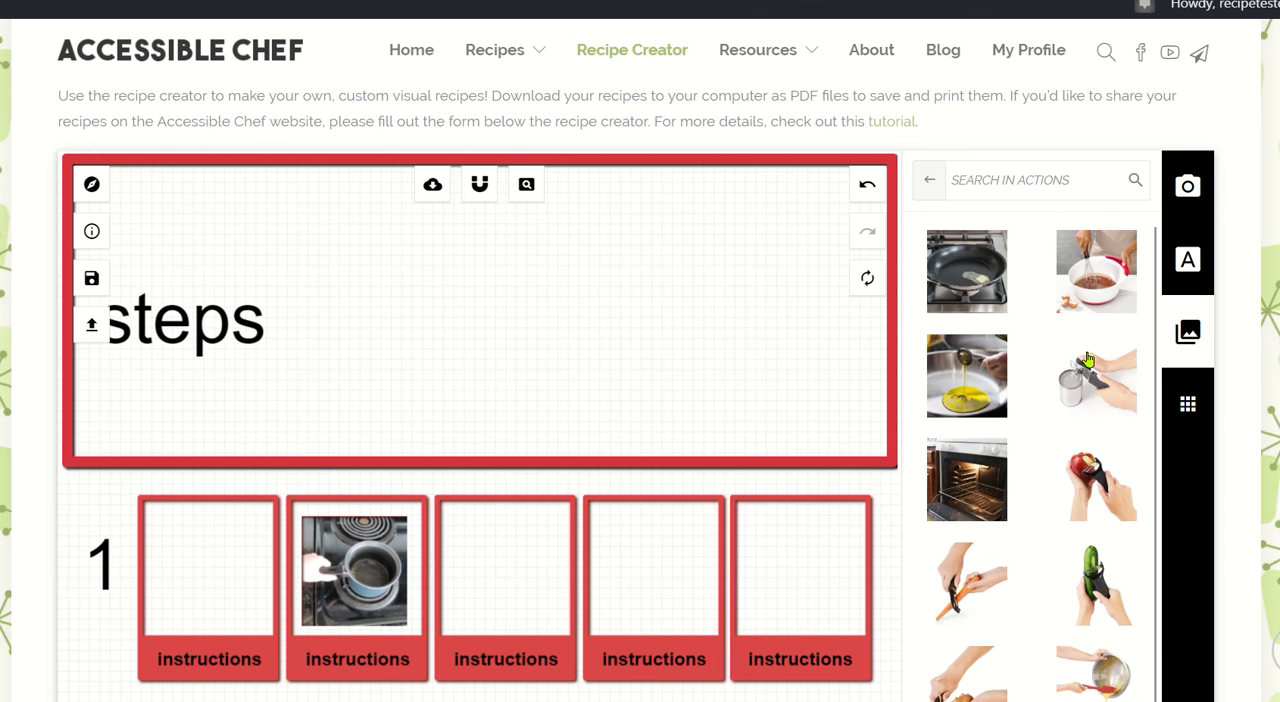
{"action": "scroll", "coordinate": [1088, 358], "scroll_direction": "down", "scroll_amount": 5}
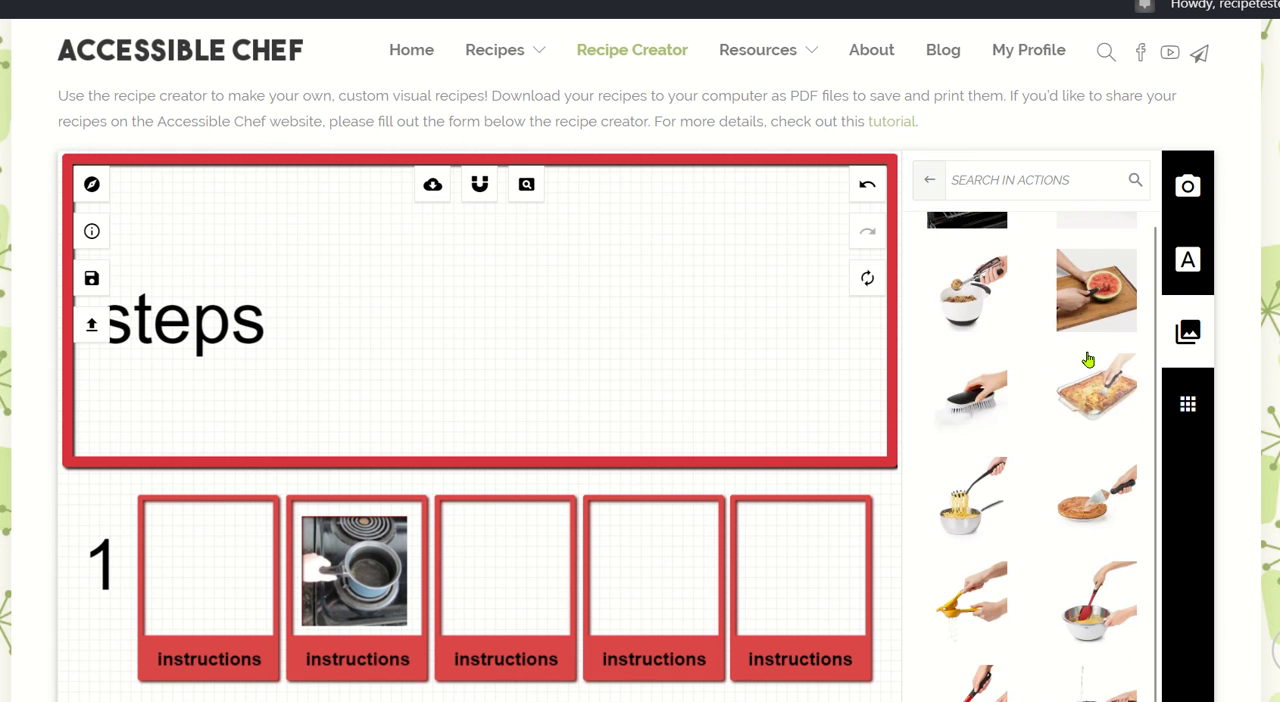
{"action": "scroll", "coordinate": [1088, 360], "scroll_direction": "down", "scroll_amount": 1}
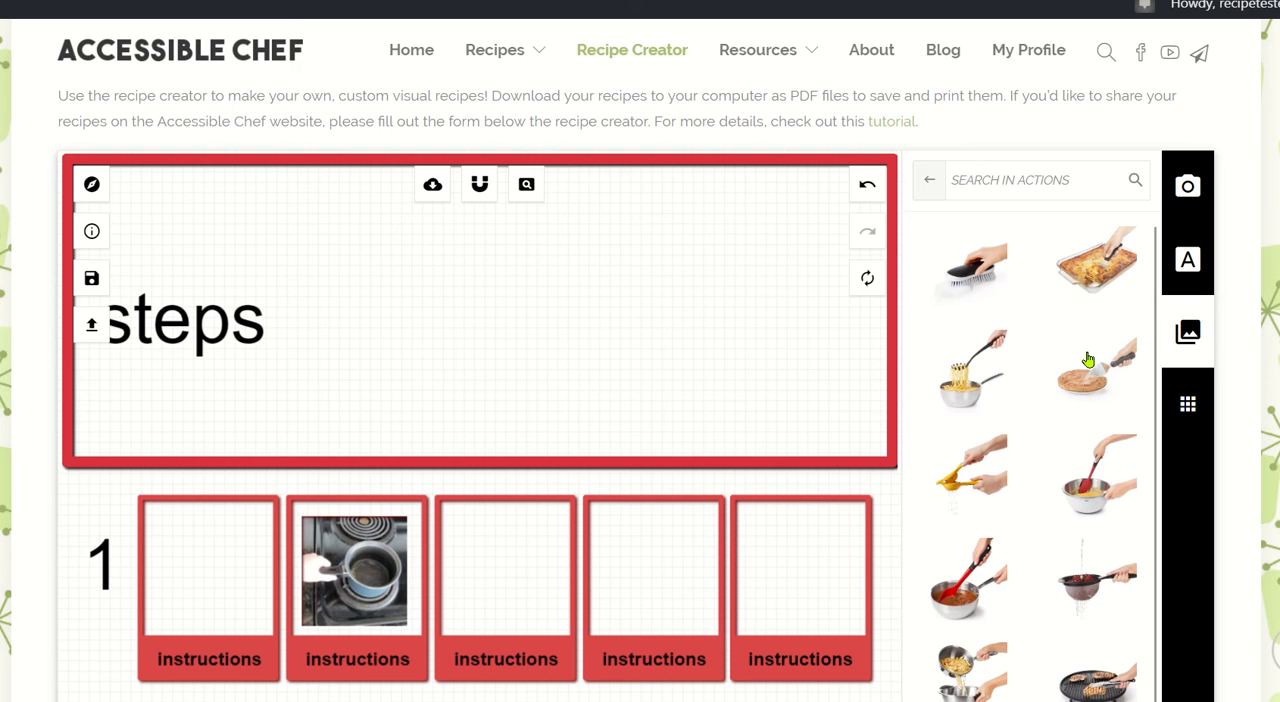
{"action": "scroll", "coordinate": [897, 517], "scroll_direction": "down", "scroll_amount": 3}
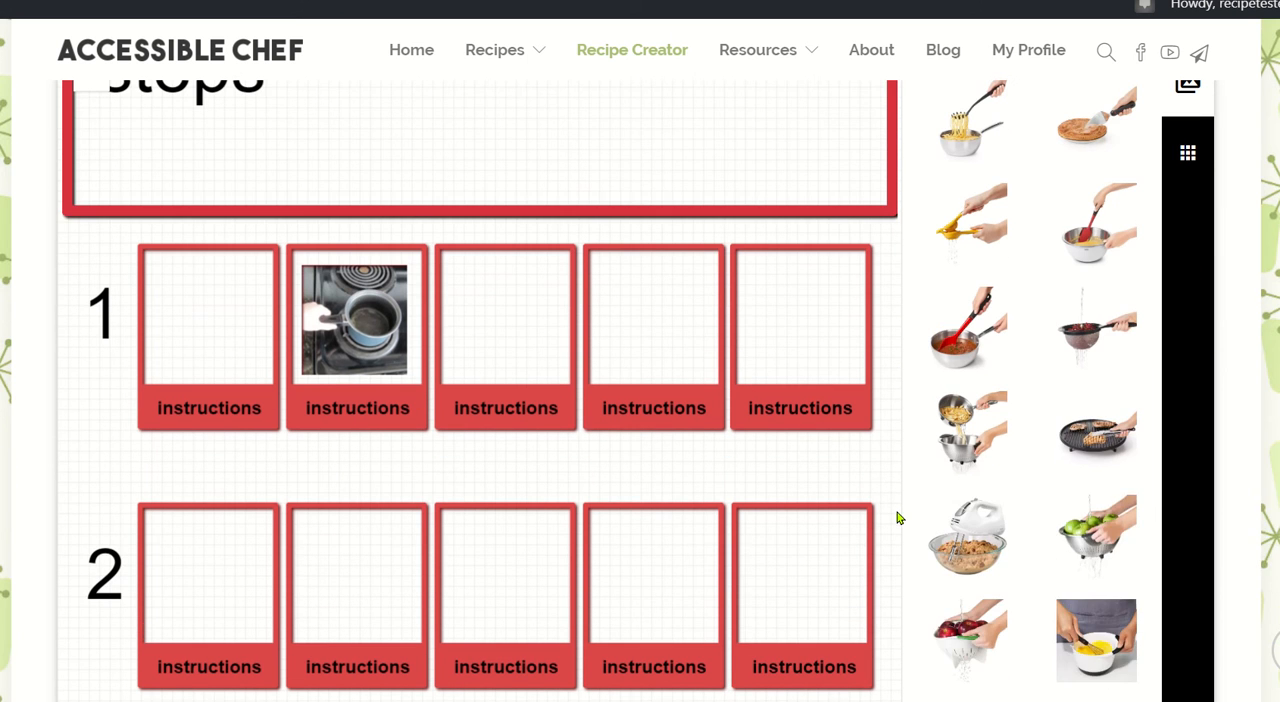
{"action": "mouse_move", "coordinate": [1082, 476]}
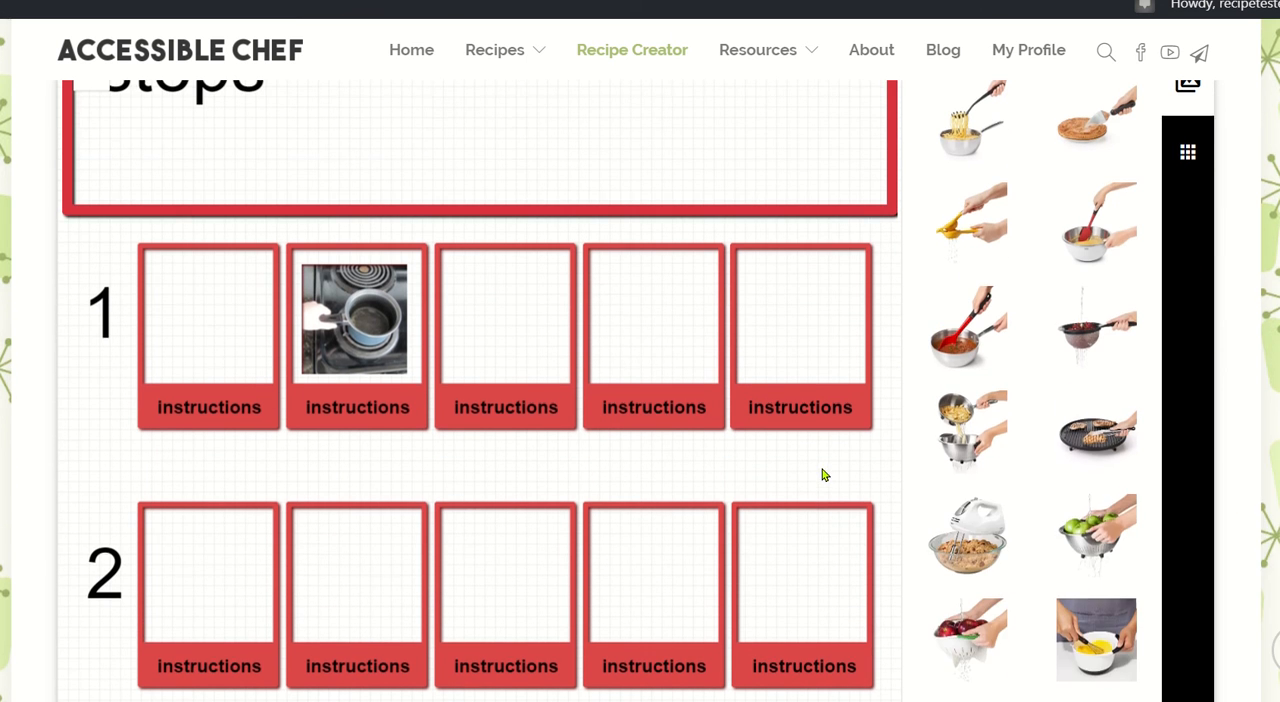
{"action": "scroll", "coordinate": [825, 472], "scroll_direction": "down", "scroll_amount": 3}
{"action": "scroll", "coordinate": [800, 527], "scroll_direction": "down", "scroll_amount": 1}
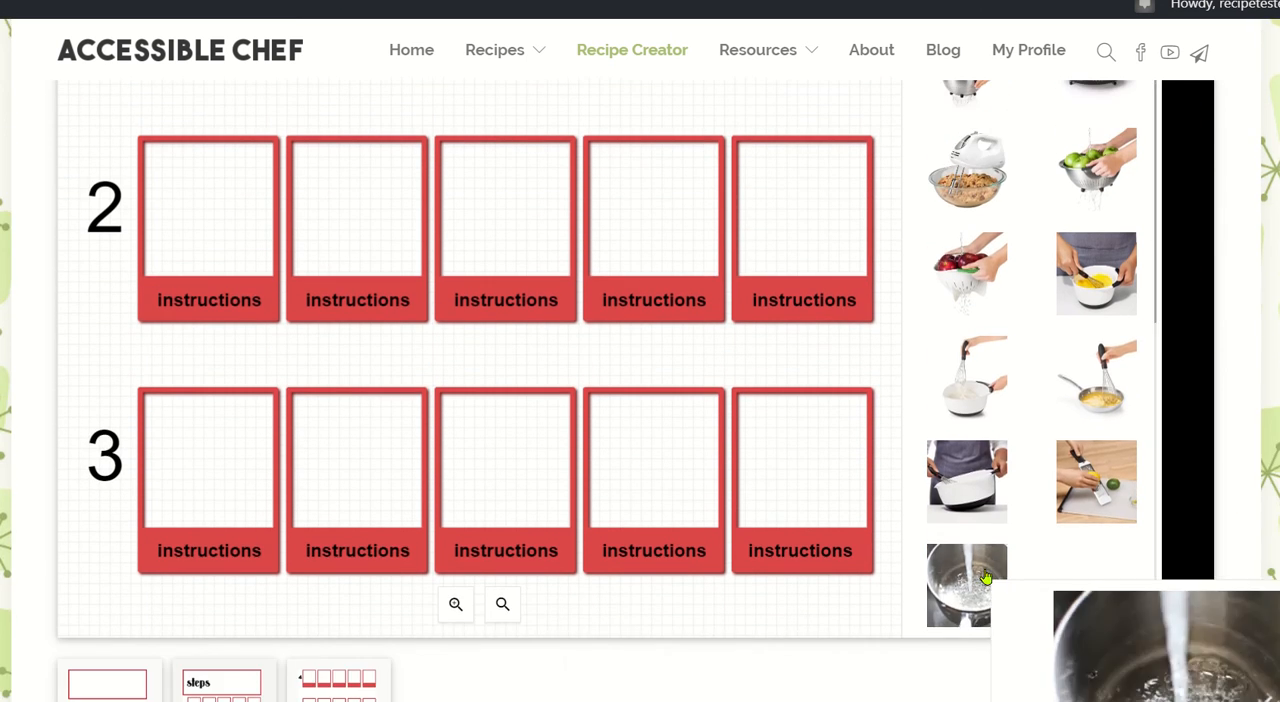
{"action": "left_click", "coordinate": [985, 575]}
{"action": "scroll", "coordinate": [560, 389], "scroll_direction": "up", "scroll_amount": 4}
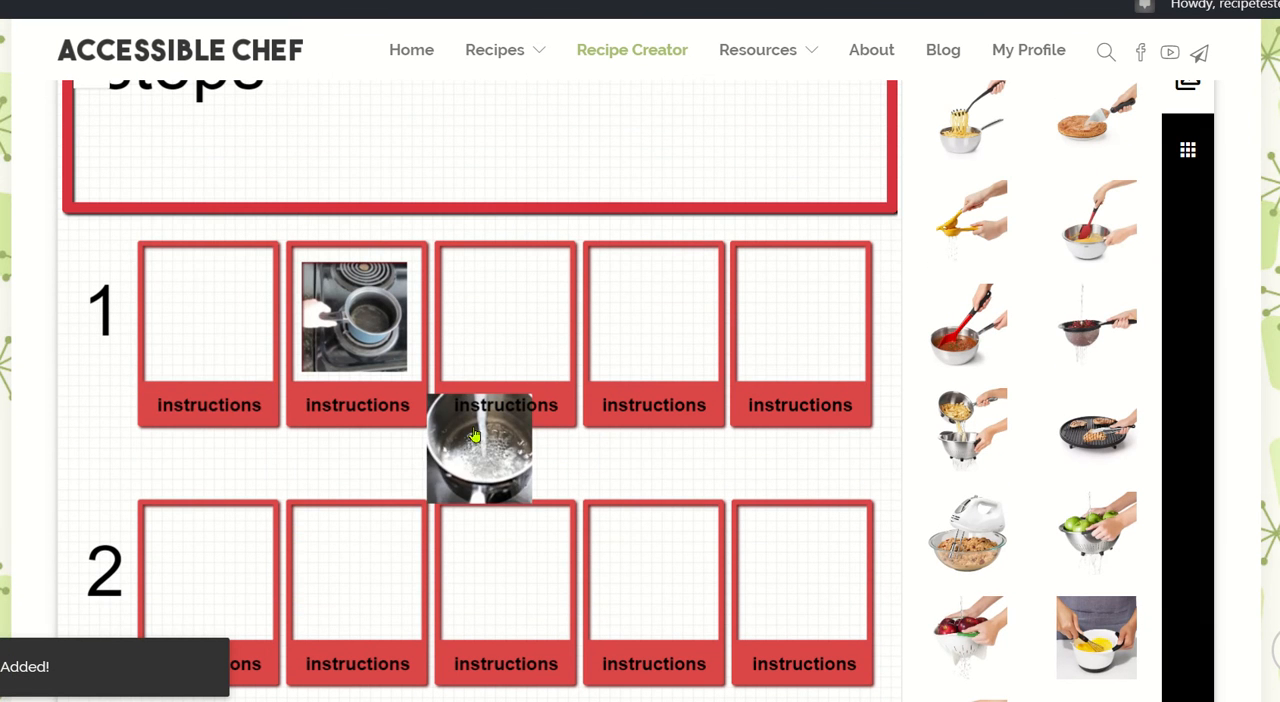
{"action": "left_click_drag", "start_coordinate": [428, 433], "coordinate": [194, 305]}
{"action": "left_click", "coordinate": [200, 485]}
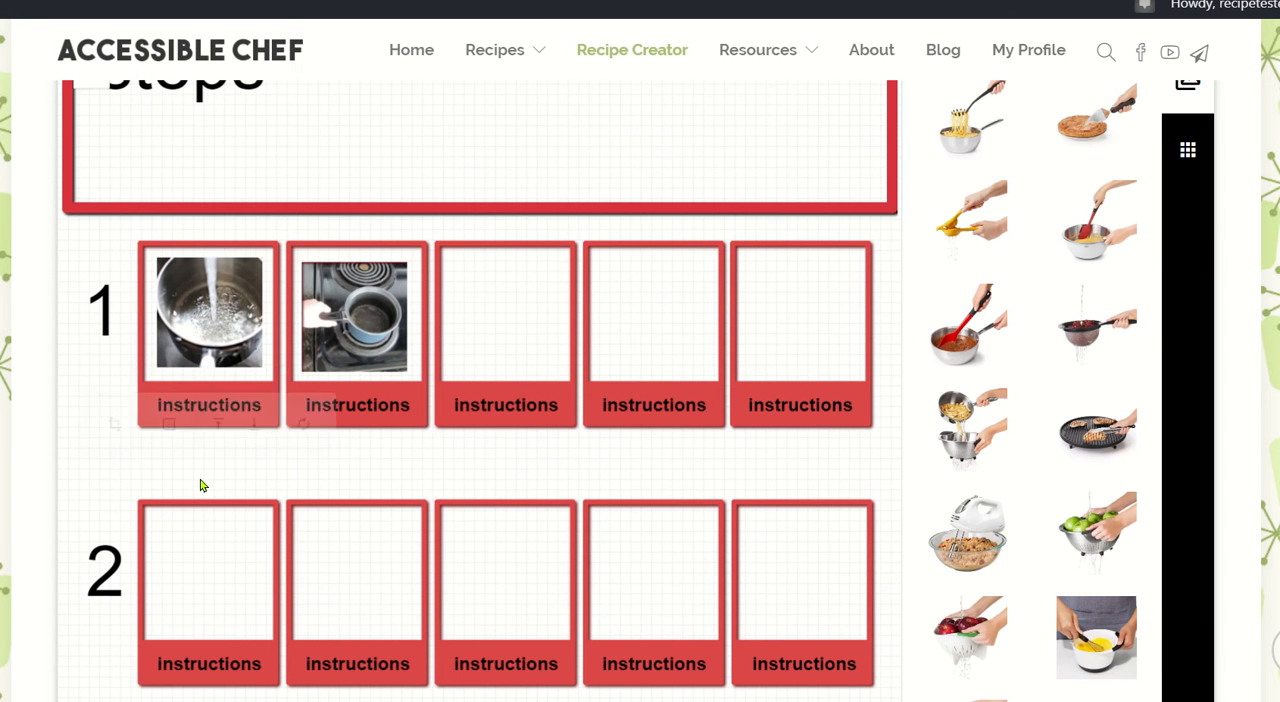
Caption the first two boxes of row 1 "put water in pot" and "put pot on stove".
{"action": "double_click", "coordinate": [190, 401]}
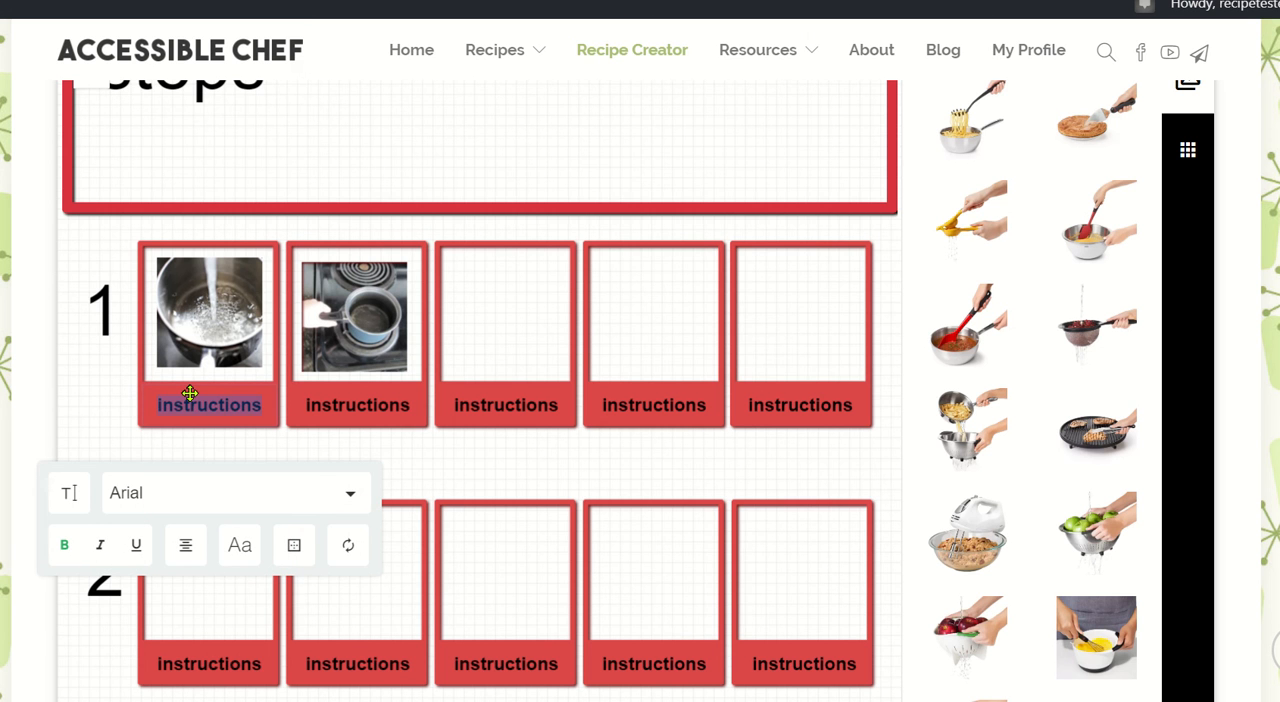
{"action": "type", "text": "put wate"}
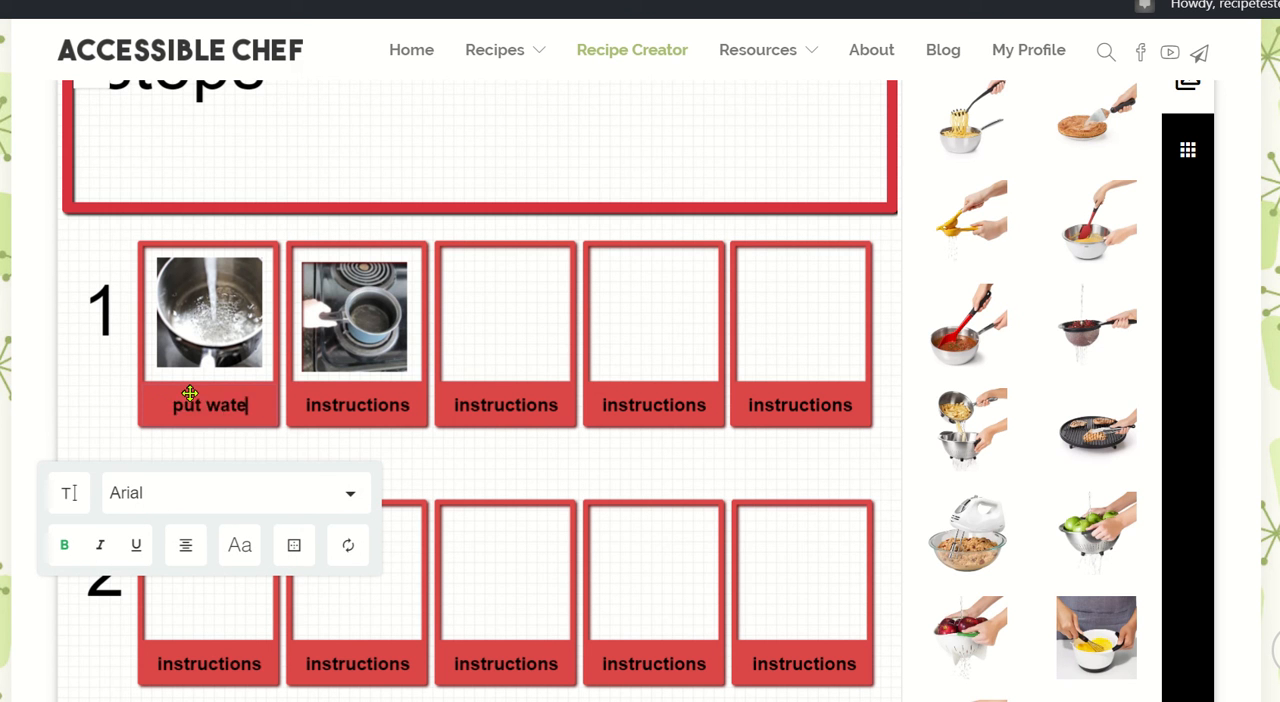
{"action": "type", "text": "r in pot"}
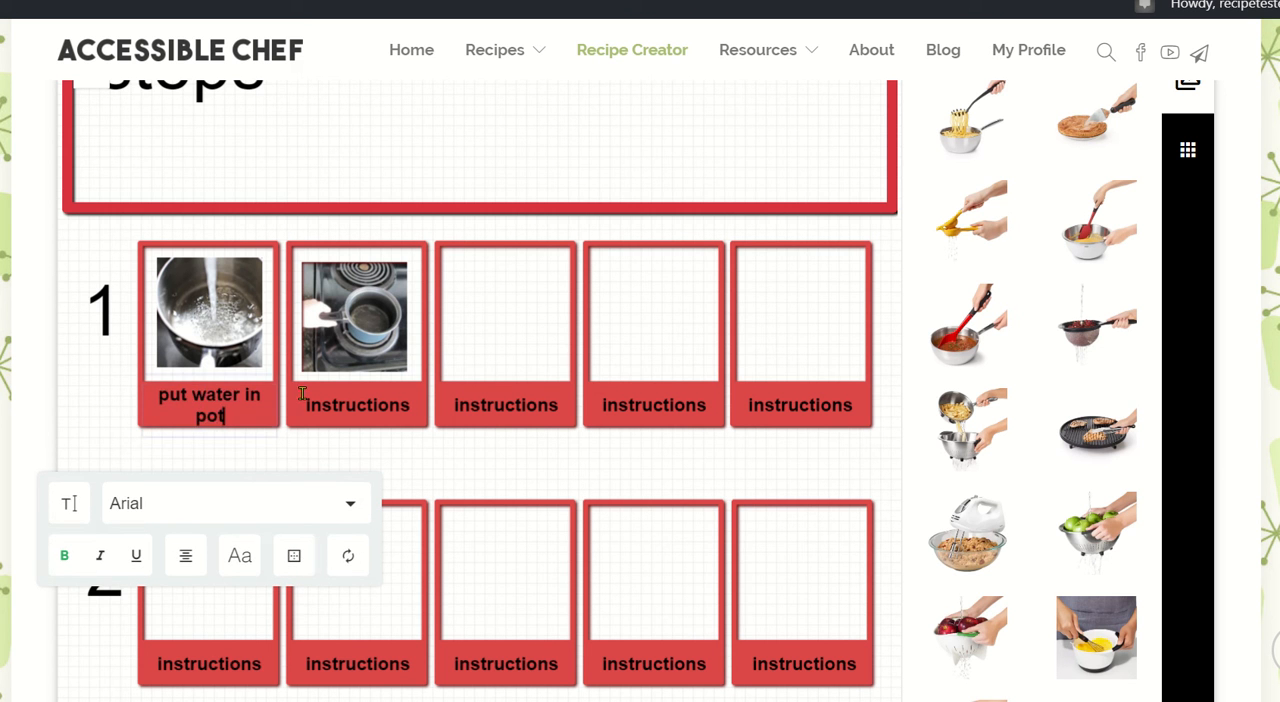
{"action": "double_click", "coordinate": [353, 405]}
{"action": "type", "text": "put pot on st"}
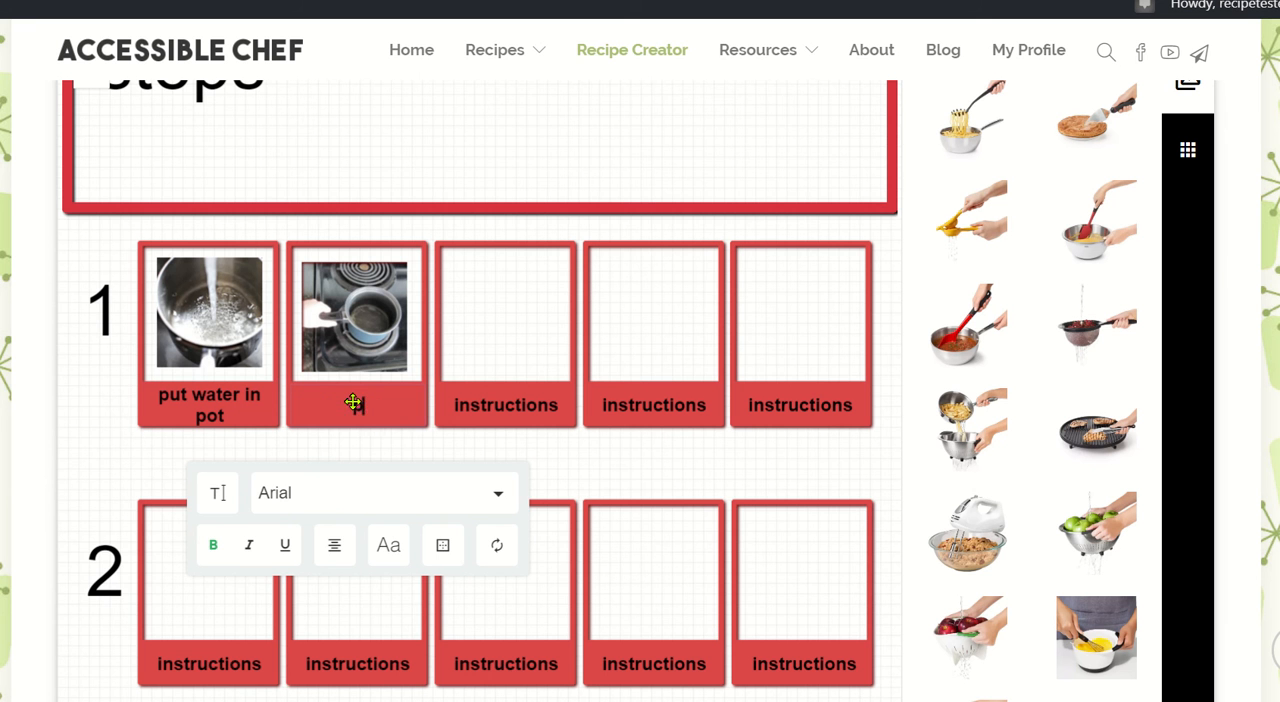
{"action": "type", "text": "ove"}
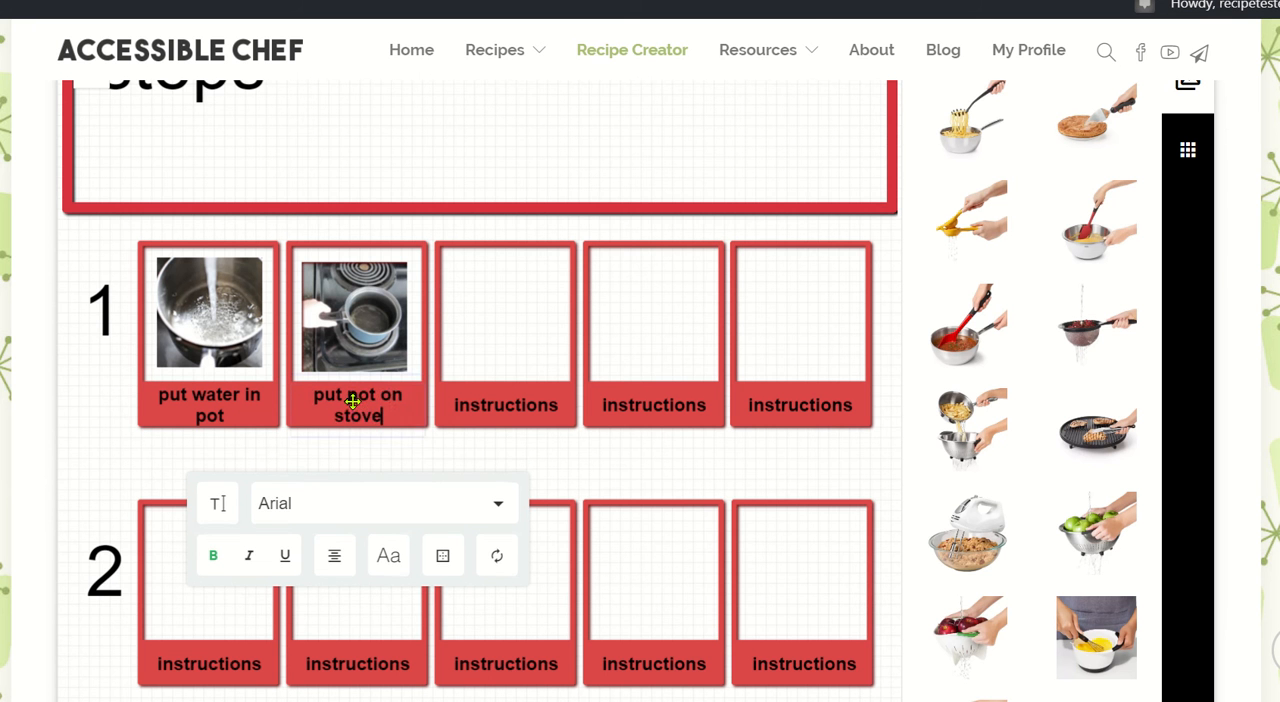
Add the uploaded photo of the opened hot dog package and place it in the third box of row 1.
{"action": "scroll", "coordinate": [963, 320], "scroll_direction": "down", "scroll_amount": 5}
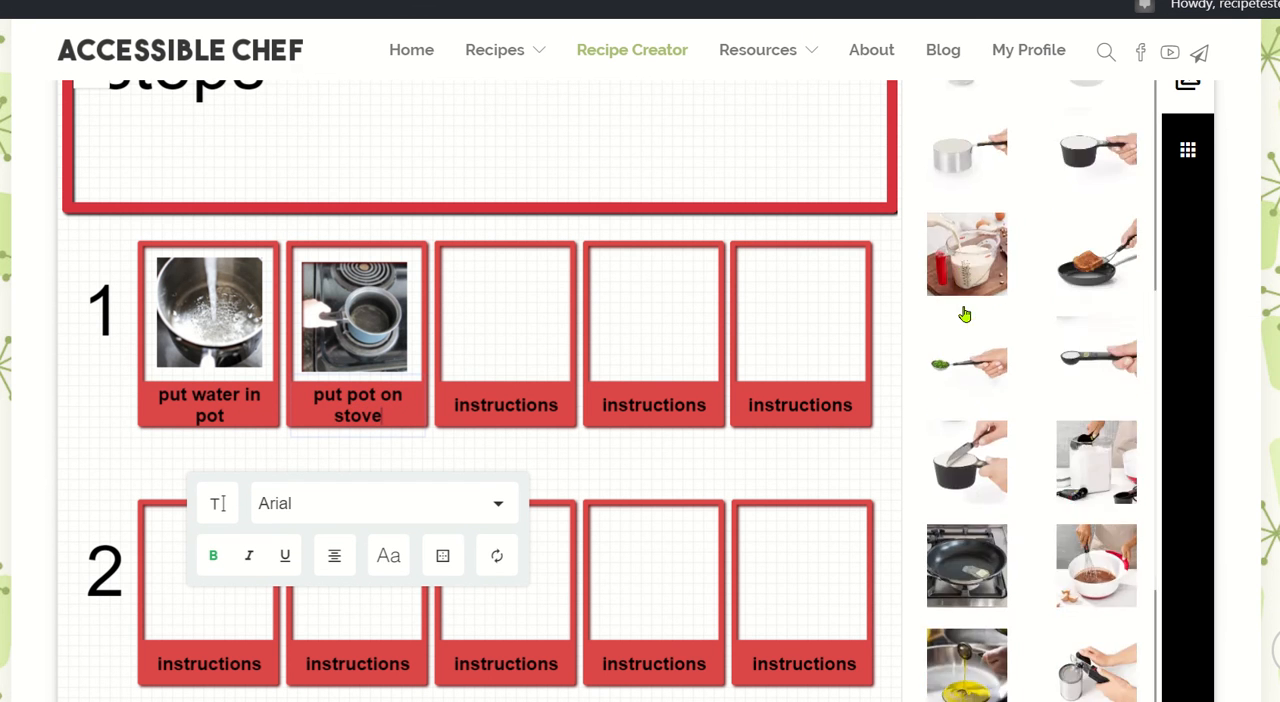
{"action": "scroll", "coordinate": [870, 200], "scroll_direction": "up", "scroll_amount": 4}
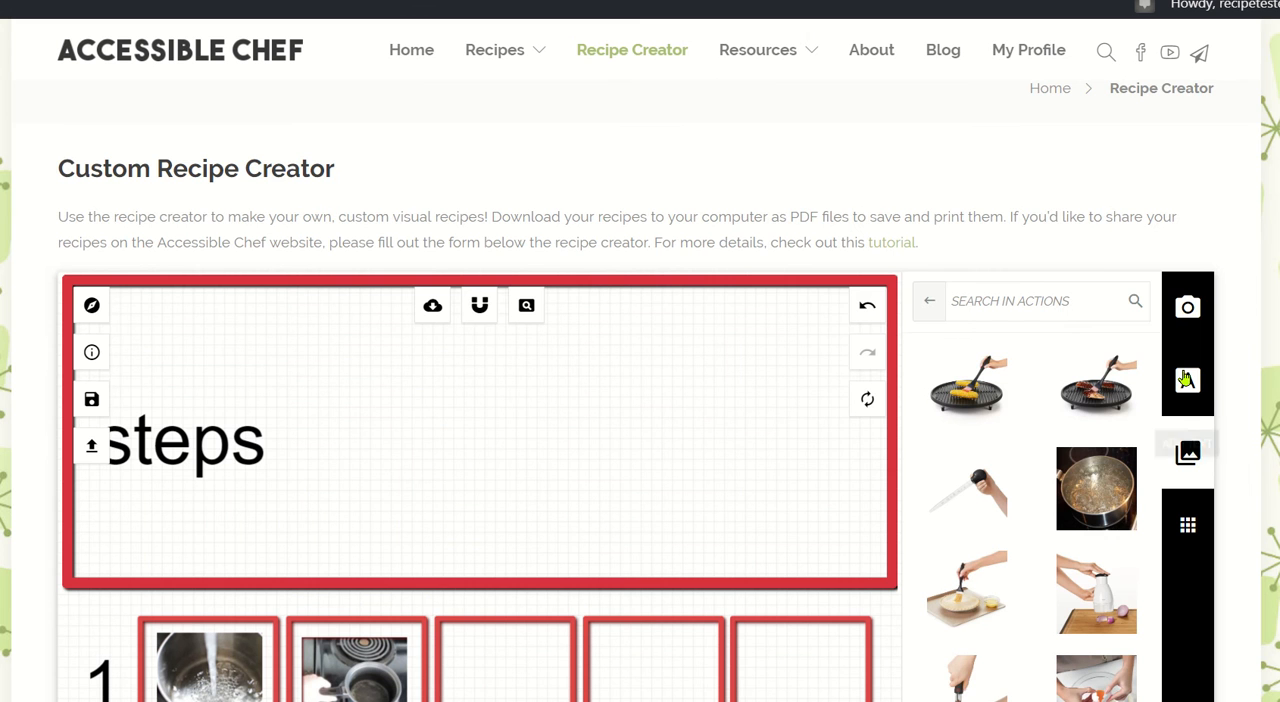
{"action": "left_click", "coordinate": [1185, 306]}
{"action": "scroll", "coordinate": [1009, 265], "scroll_direction": "down", "scroll_amount": 3}
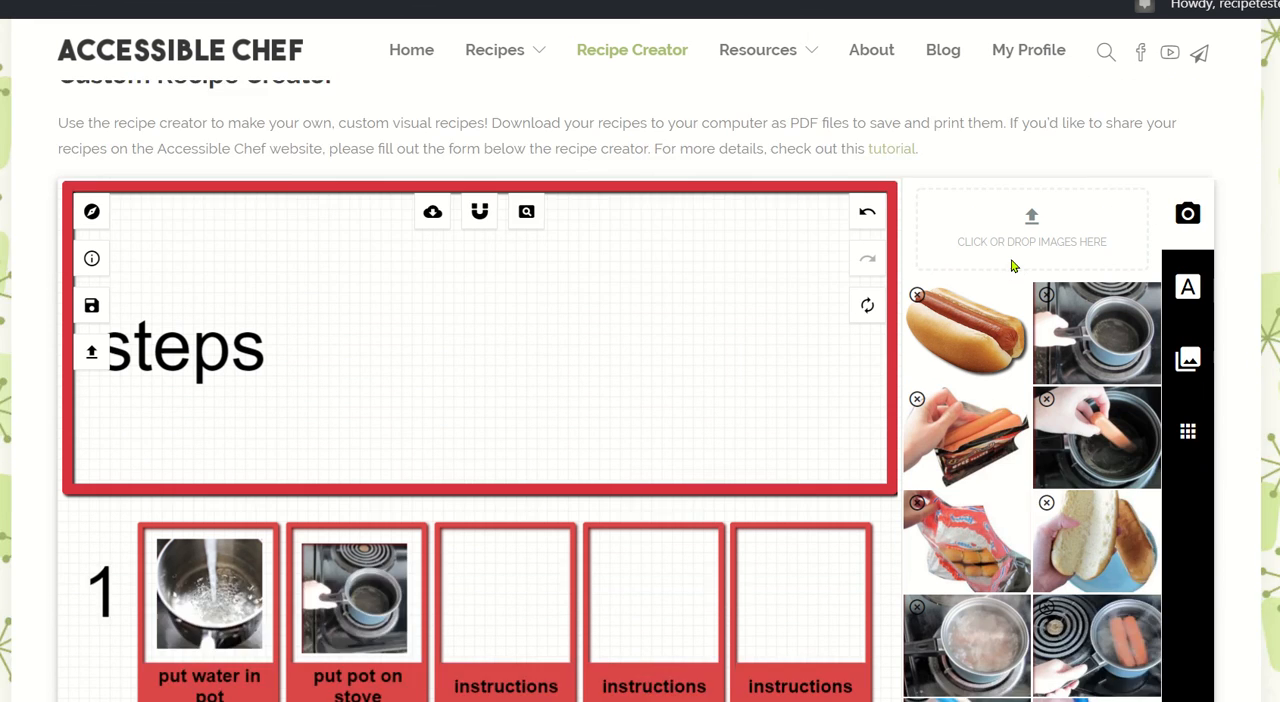
{"action": "mouse_move", "coordinate": [953, 283]}
{"action": "left_click_drag", "start_coordinate": [953, 283], "coordinate": [547, 548]}
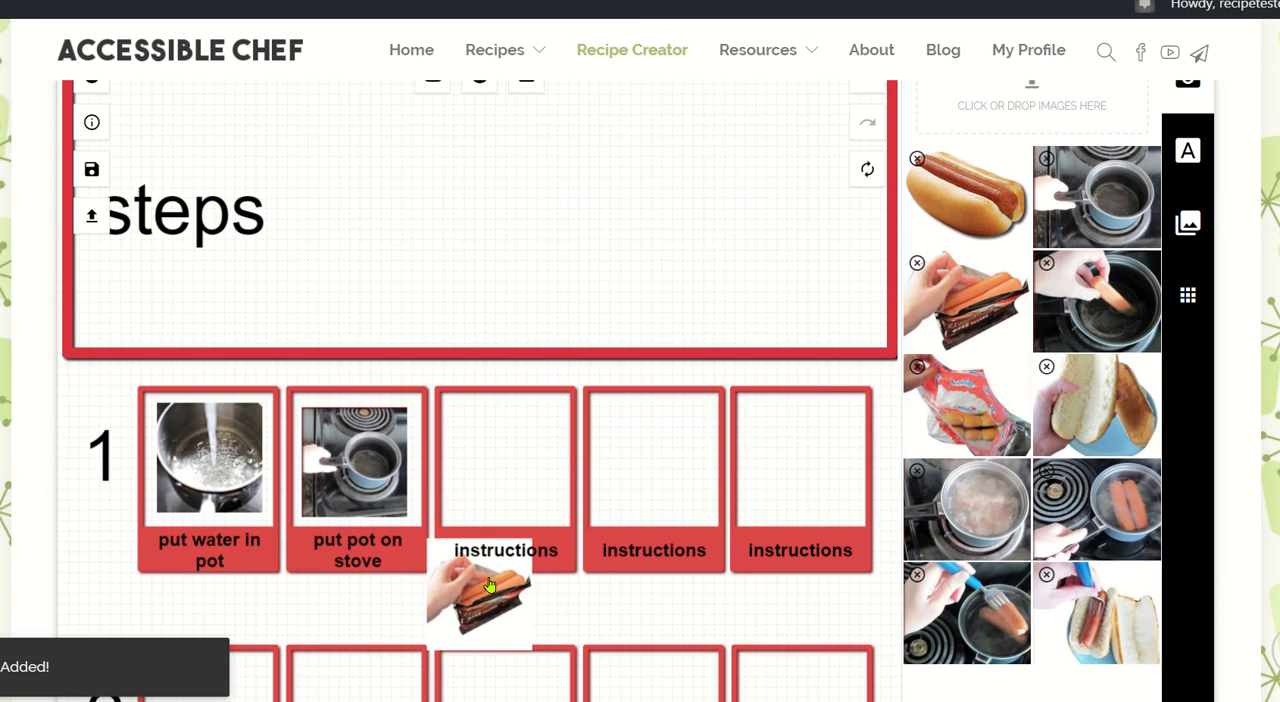
{"action": "left_click_drag", "start_coordinate": [490, 586], "coordinate": [510, 445]}
Add the uploaded photo of a hot dog going into the pot and place it in the fourth box of row 1.
{"action": "mouse_move", "coordinate": [1127, 290]}
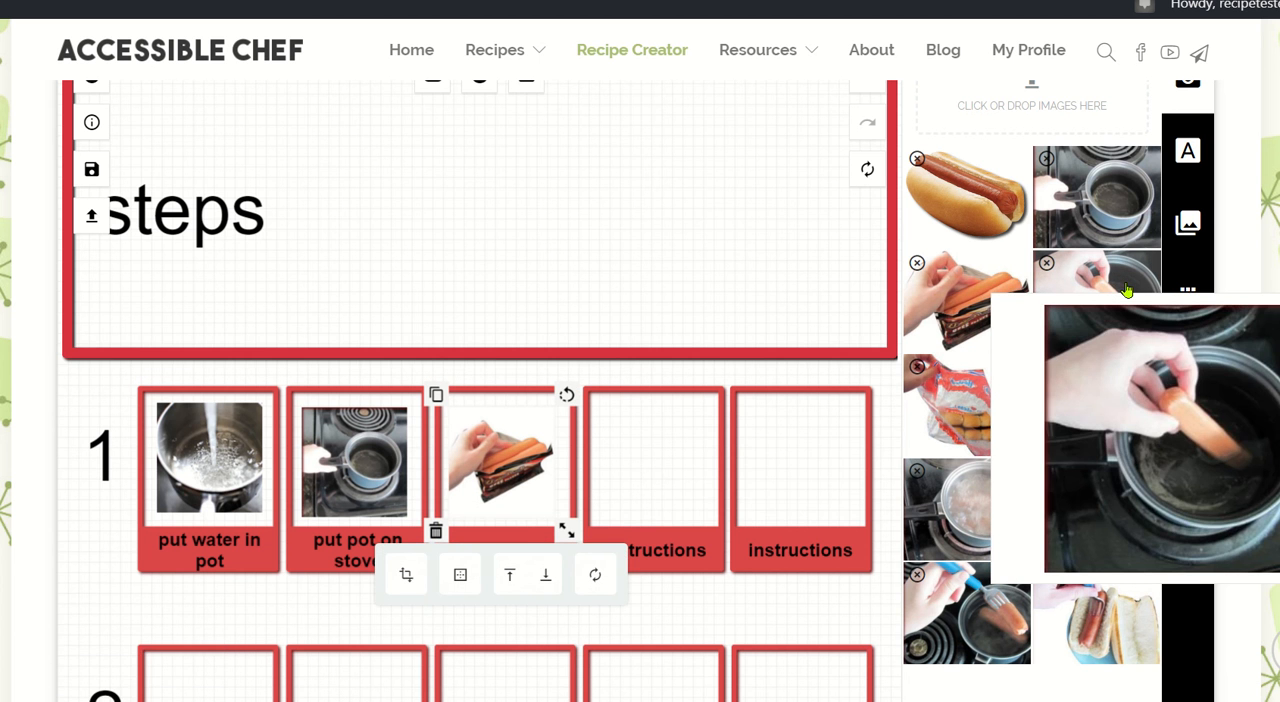
{"action": "left_click_drag", "start_coordinate": [1127, 290], "coordinate": [646, 449]}
{"action": "scroll", "coordinate": [480, 520], "scroll_direction": "down", "scroll_amount": 2}
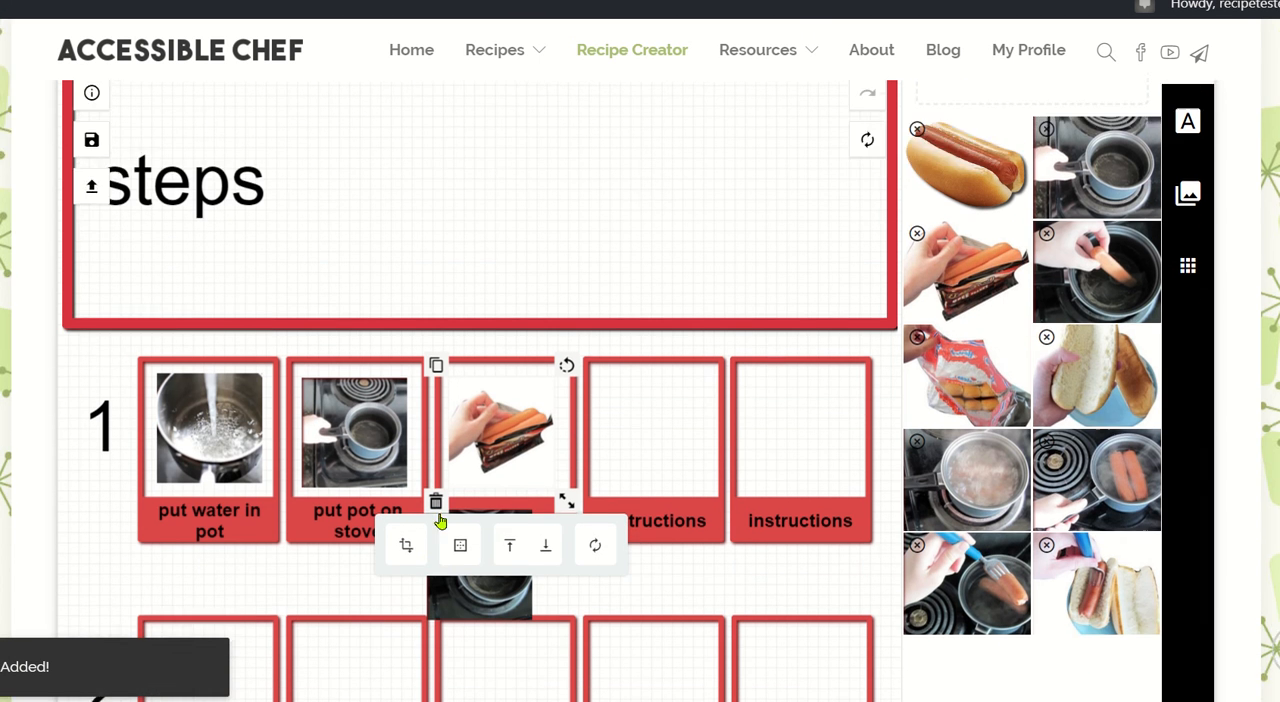
{"action": "left_click_drag", "start_coordinate": [507, 497], "coordinate": [653, 358]}
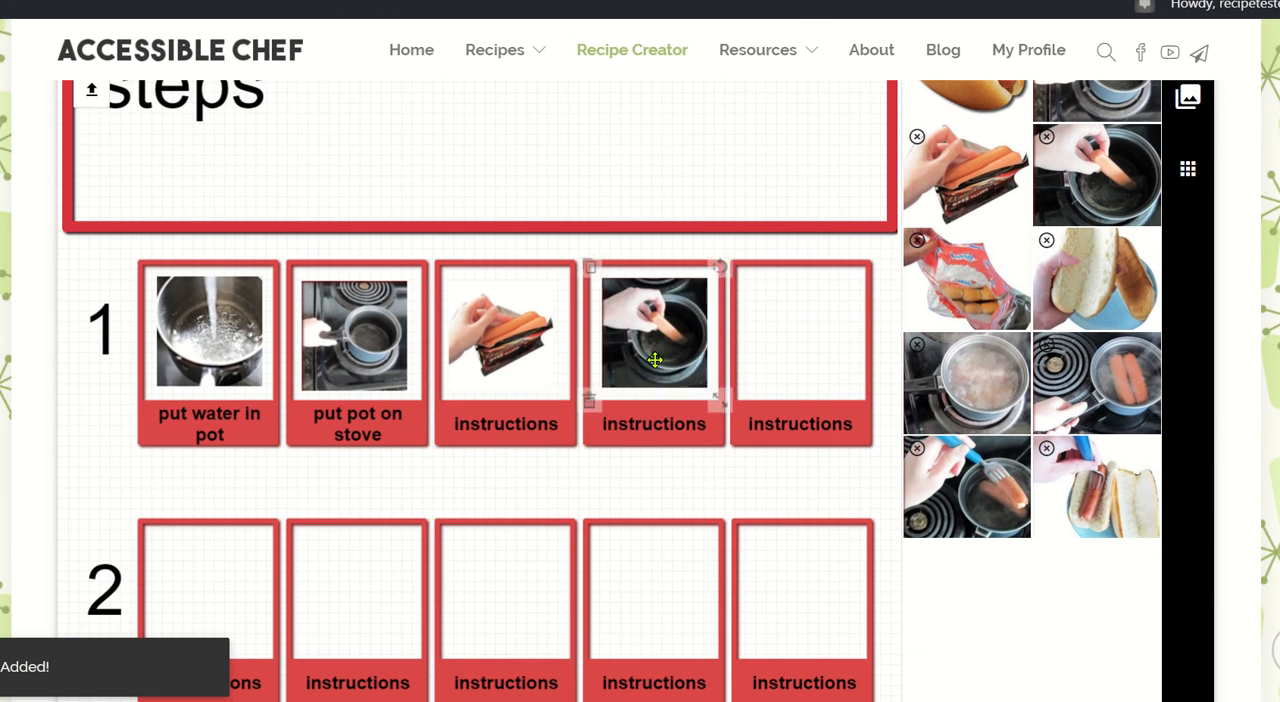
Caption the third box of row 1 "open hot dogs" and the fourth "put hot dogs in pot".
{"action": "double_click", "coordinate": [489, 421]}
{"action": "type", "text": "open"}
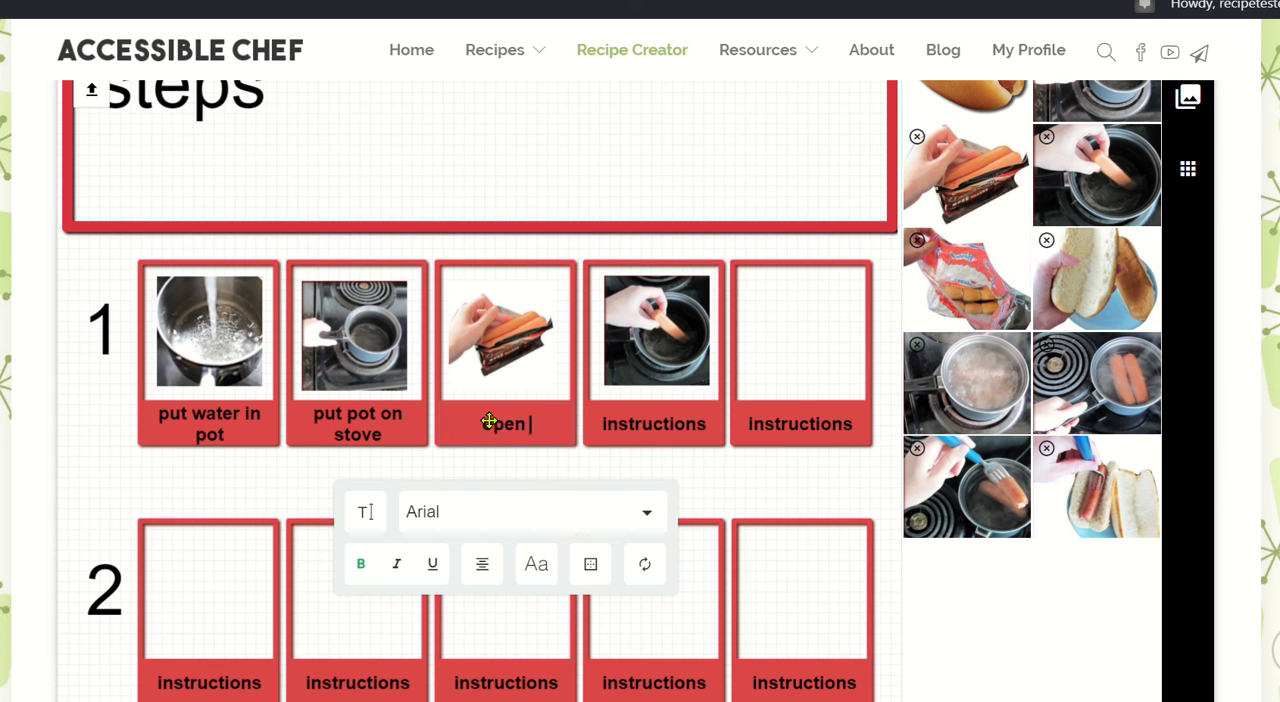
{"action": "type", "text": " hot dogs"}
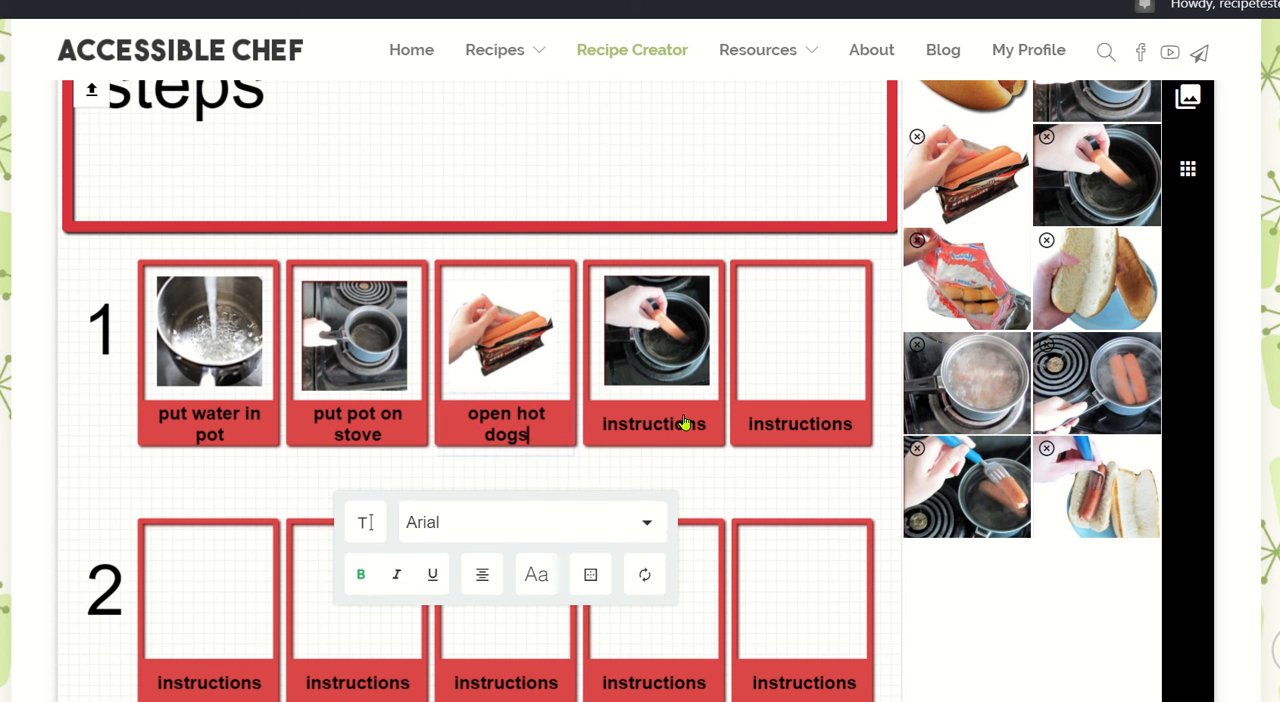
{"action": "double_click", "coordinate": [683, 423]}
{"action": "type", "text": "put hot dog"}
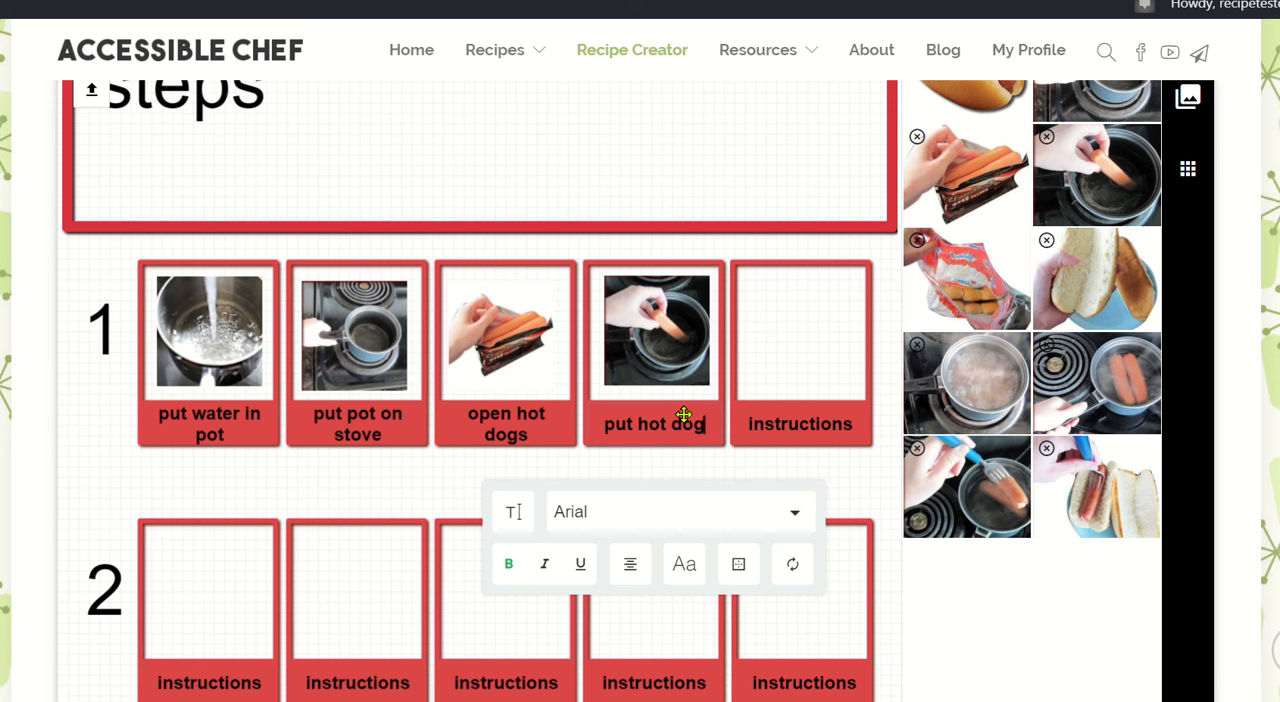
{"action": "type", "text": "s in pot"}
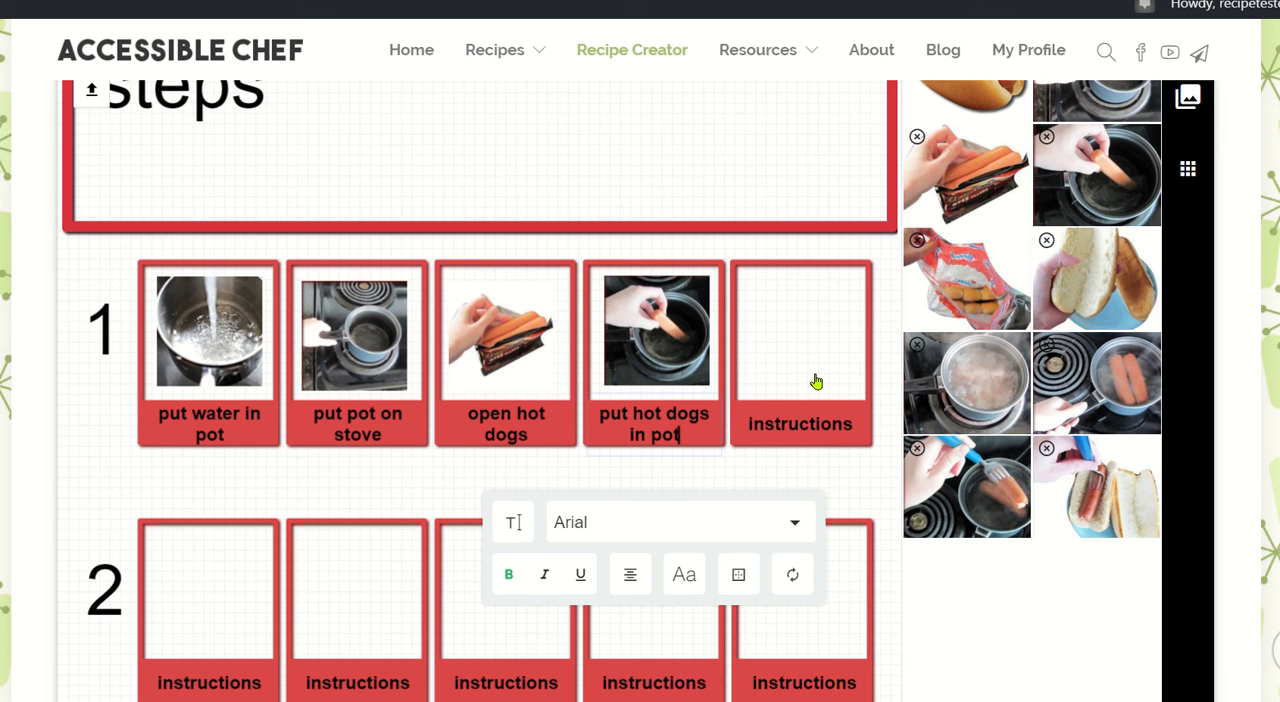
Open the Temperatures category of the image library.
{"action": "scroll", "coordinate": [816, 381], "scroll_direction": "up", "scroll_amount": 2}
{"action": "scroll", "coordinate": [790, 468], "scroll_direction": "up", "scroll_amount": 3}
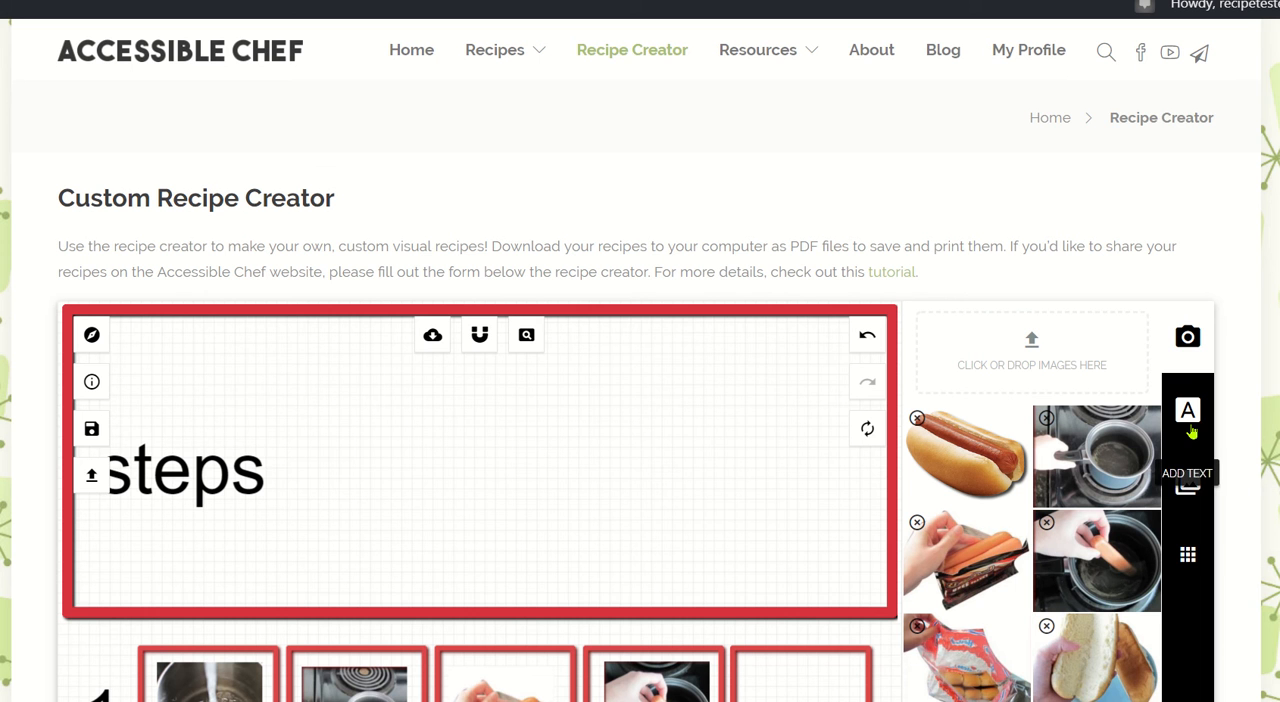
{"action": "scroll", "coordinate": [1192, 432], "scroll_direction": "down", "scroll_amount": 1}
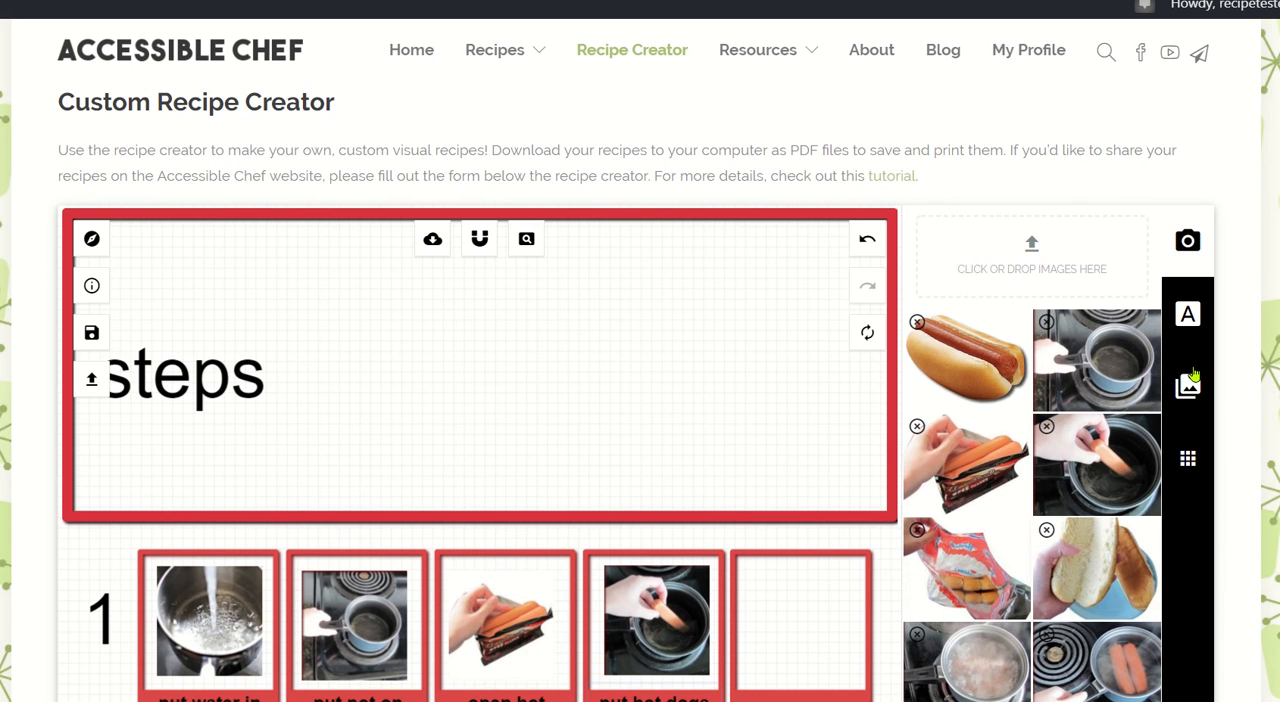
{"action": "left_click", "coordinate": [1188, 382]}
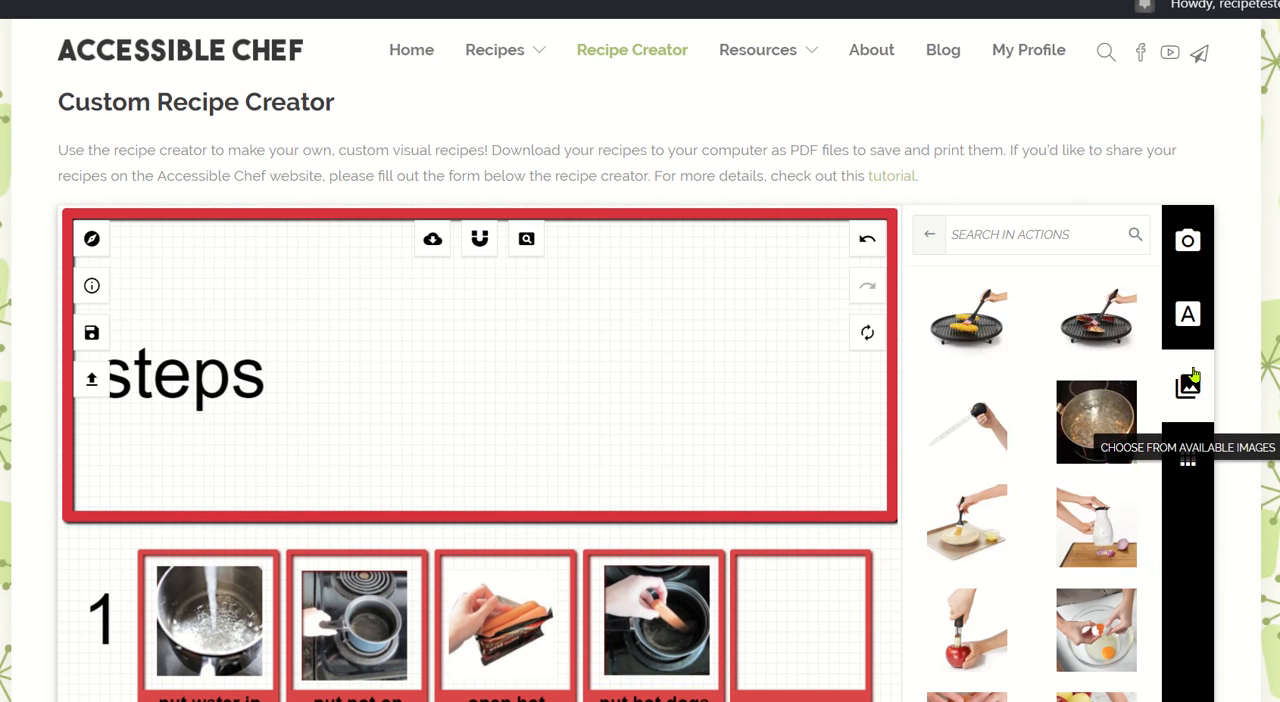
{"action": "left_click", "coordinate": [930, 244]}
{"action": "scroll", "coordinate": [1011, 343], "scroll_direction": "down", "scroll_amount": 5}
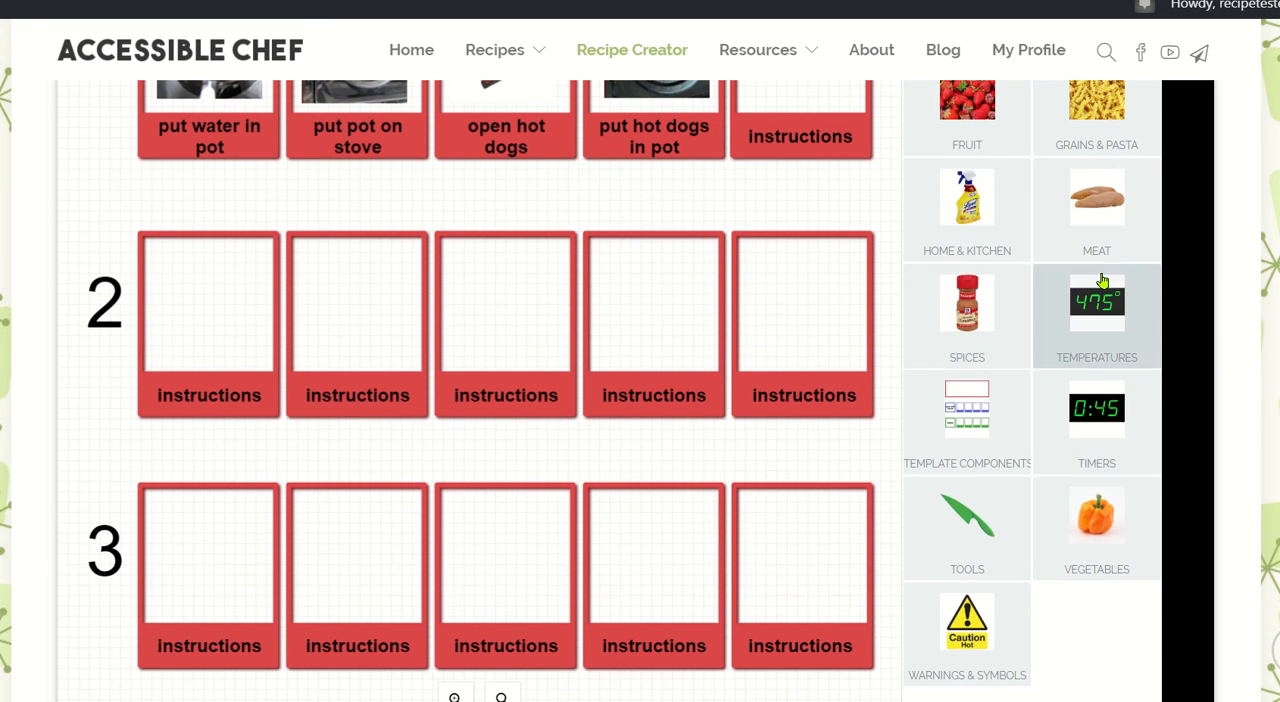
{"action": "left_click", "coordinate": [1102, 282]}
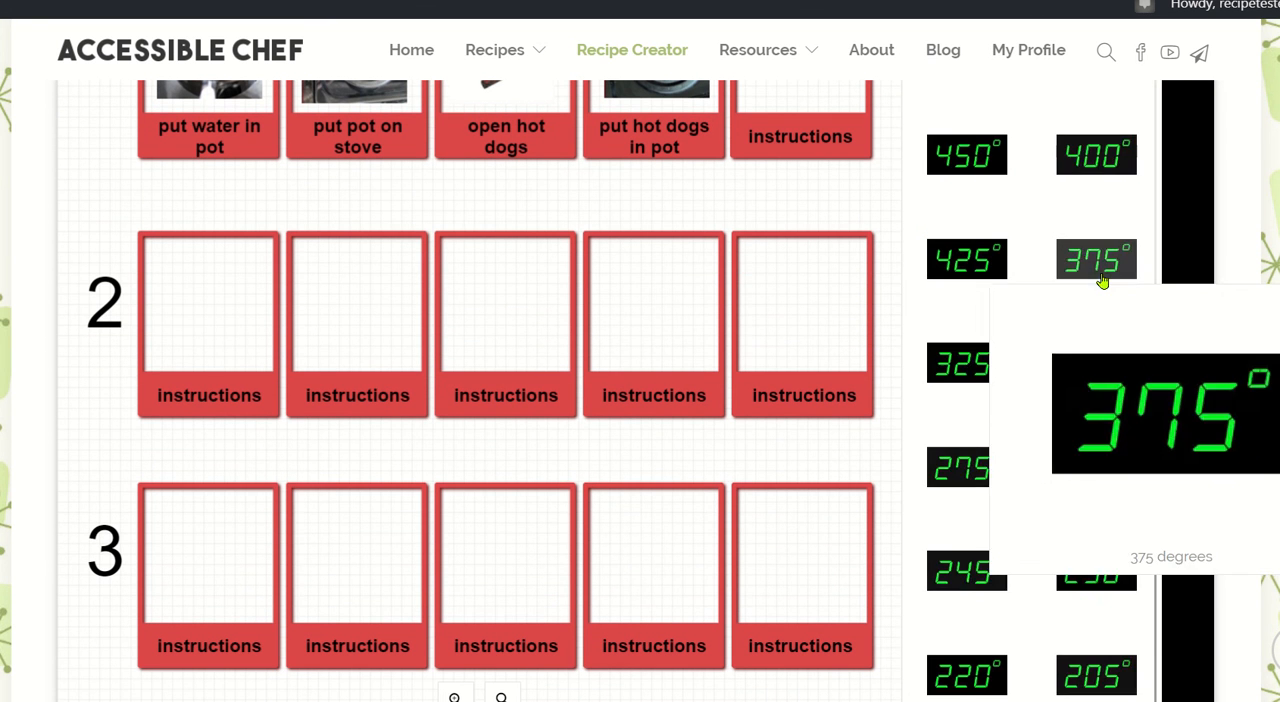
Look through the temperature pictures in the library for a suitable stove setting.
{"action": "scroll", "coordinate": [1124, 345], "scroll_direction": "down", "scroll_amount": 3}
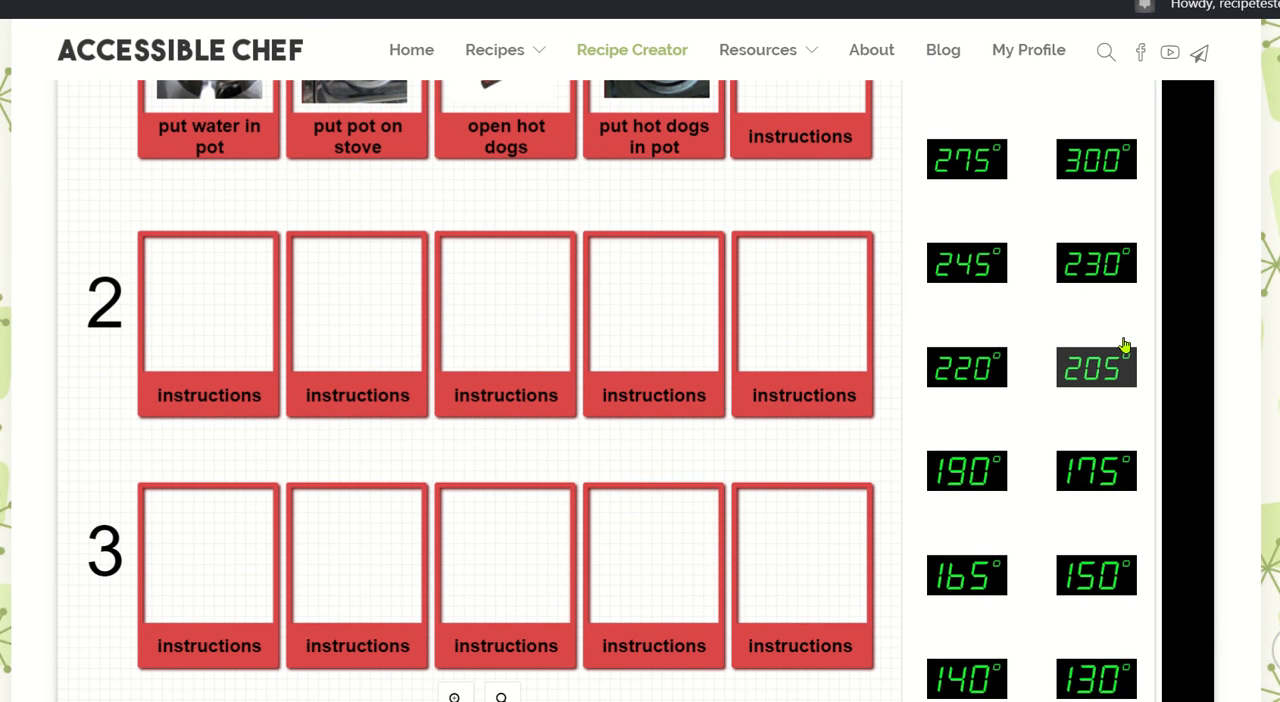
{"action": "scroll", "coordinate": [840, 465], "scroll_direction": "down", "scroll_amount": 3}
{"action": "scroll", "coordinate": [810, 334], "scroll_direction": "up", "scroll_amount": 1}
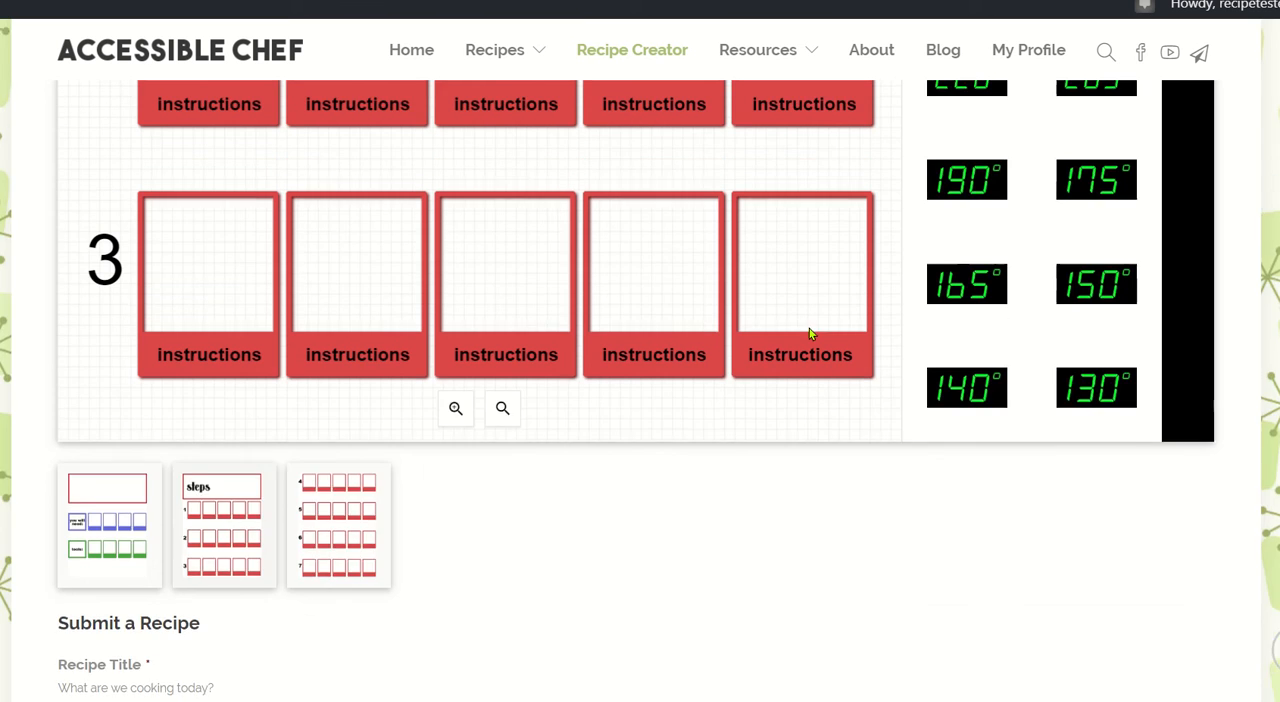
{"action": "scroll", "coordinate": [810, 334], "scroll_direction": "up", "scroll_amount": 2}
{"action": "scroll", "coordinate": [1034, 414], "scroll_direction": "up", "scroll_amount": 2}
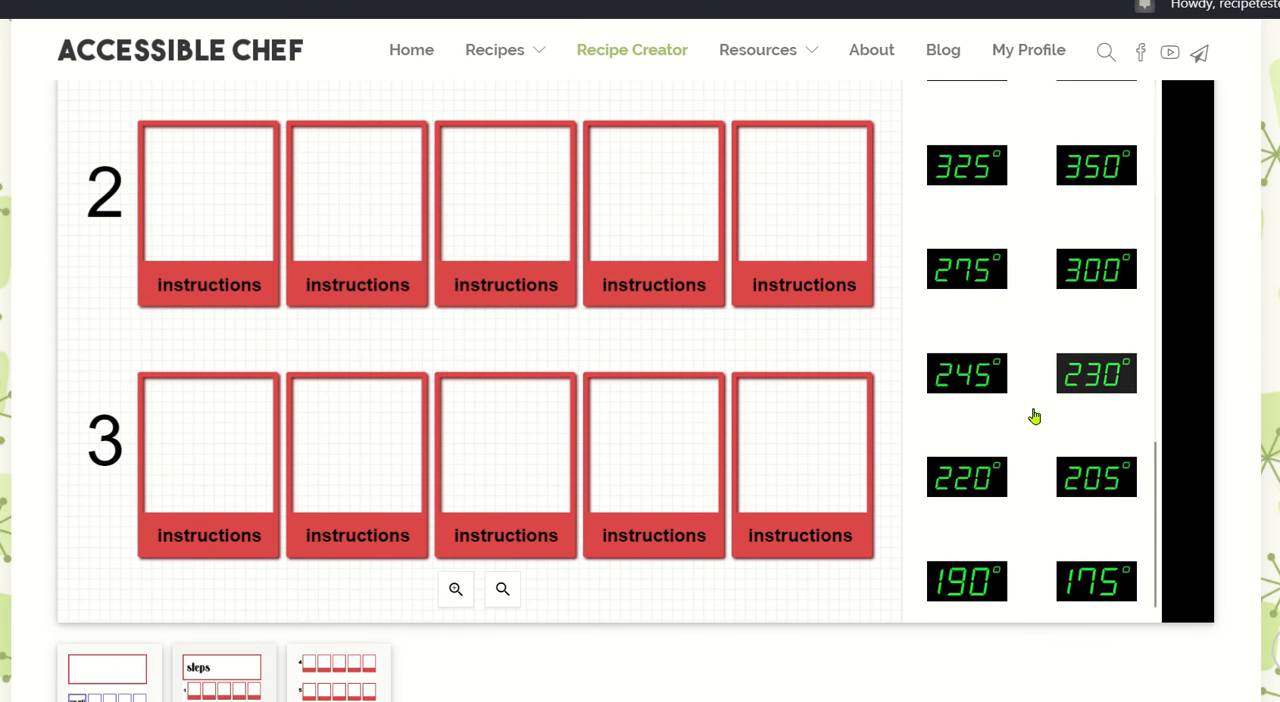
{"action": "scroll", "coordinate": [1034, 416], "scroll_direction": "up", "scroll_amount": 1}
{"action": "scroll", "coordinate": [1034, 416], "scroll_direction": "down", "scroll_amount": 3}
{"action": "scroll", "coordinate": [1034, 416], "scroll_direction": "up", "scroll_amount": 3}
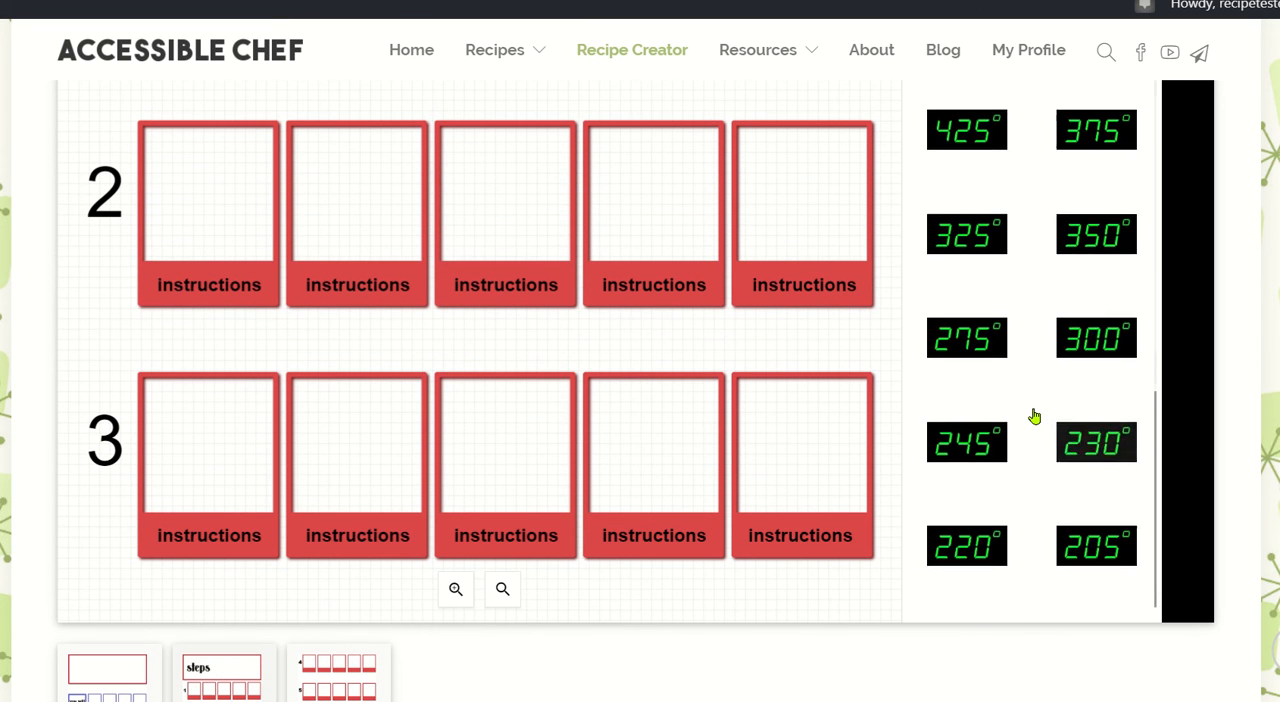
{"action": "scroll", "coordinate": [777, 311], "scroll_direction": "up", "scroll_amount": 3}
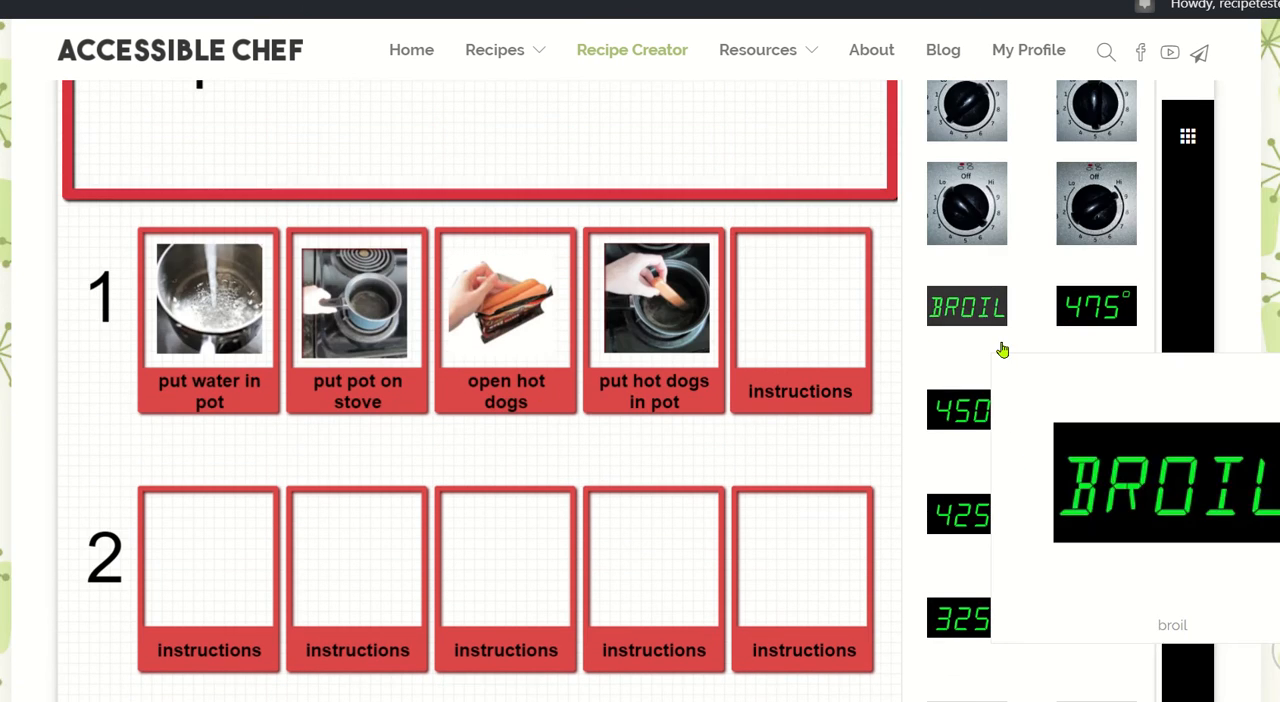
Add the stove knob picture for "high" and place it in the fifth box of row 1.
{"action": "scroll", "coordinate": [864, 244], "scroll_direction": "up", "scroll_amount": 3}
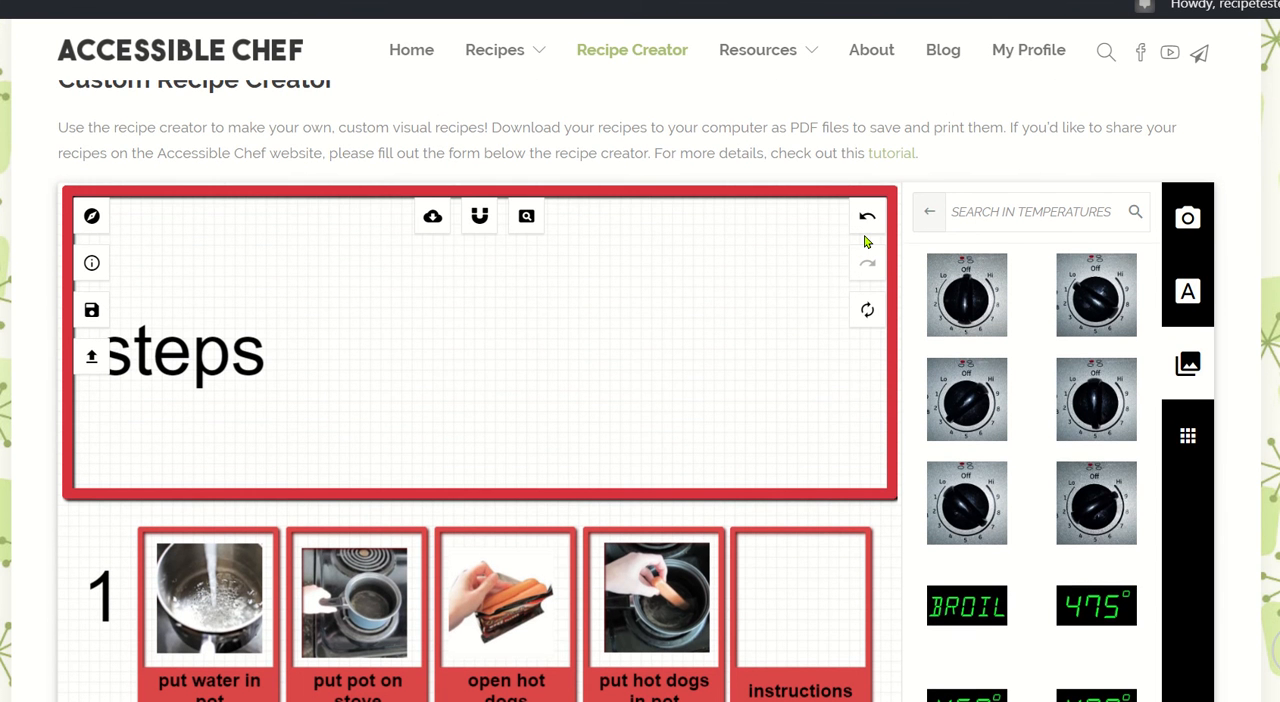
{"action": "mouse_move", "coordinate": [1115, 292]}
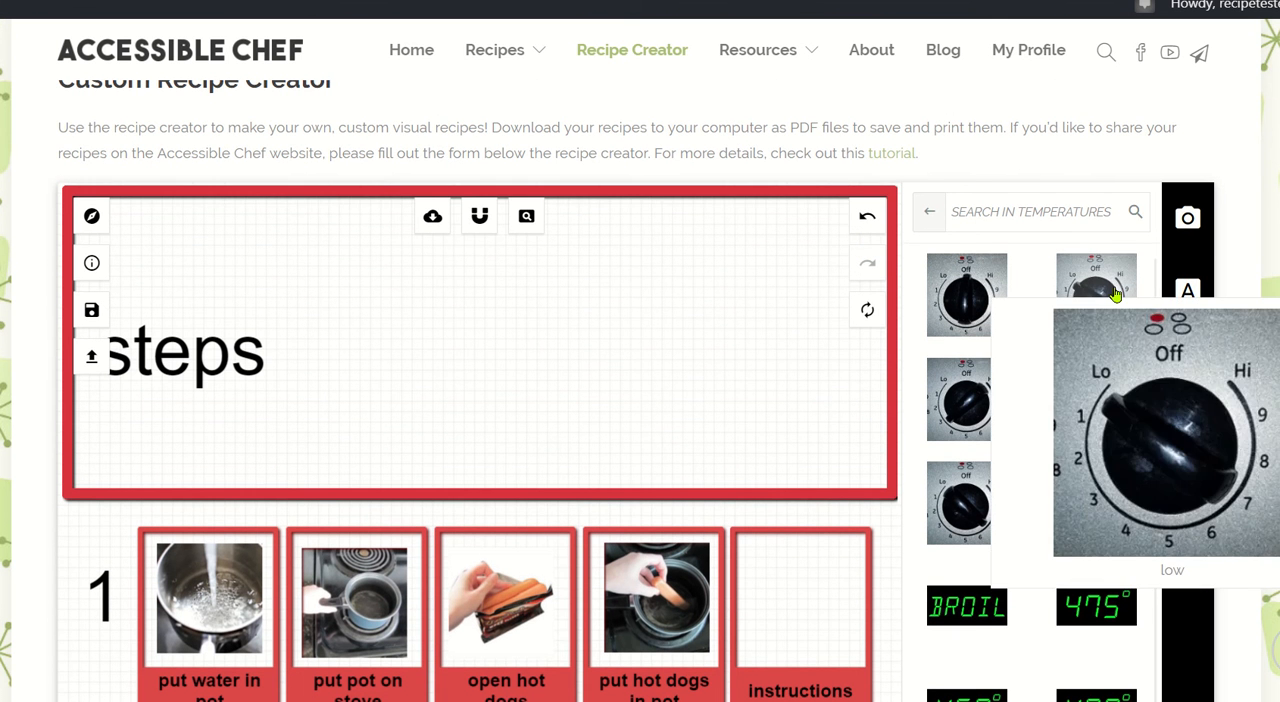
{"action": "mouse_move", "coordinate": [1060, 505]}
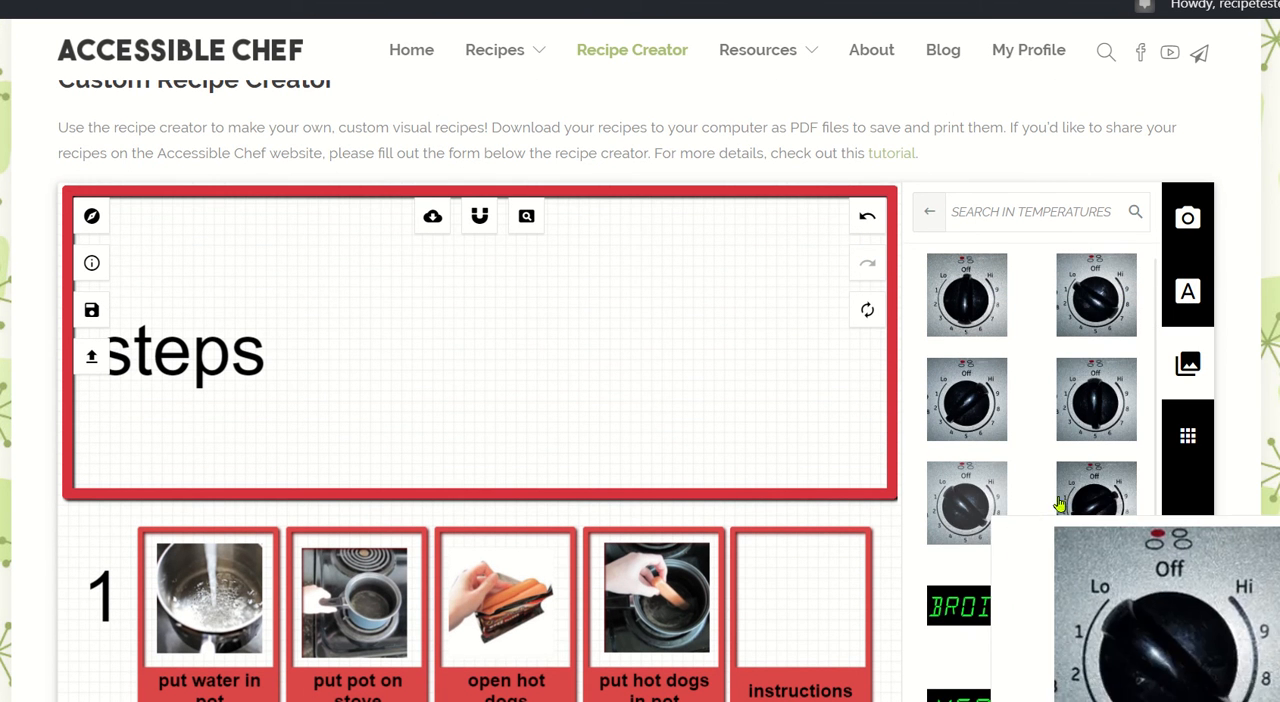
{"action": "scroll", "coordinate": [1040, 450], "scroll_direction": "down", "scroll_amount": 1}
{"action": "mouse_move", "coordinate": [994, 398]}
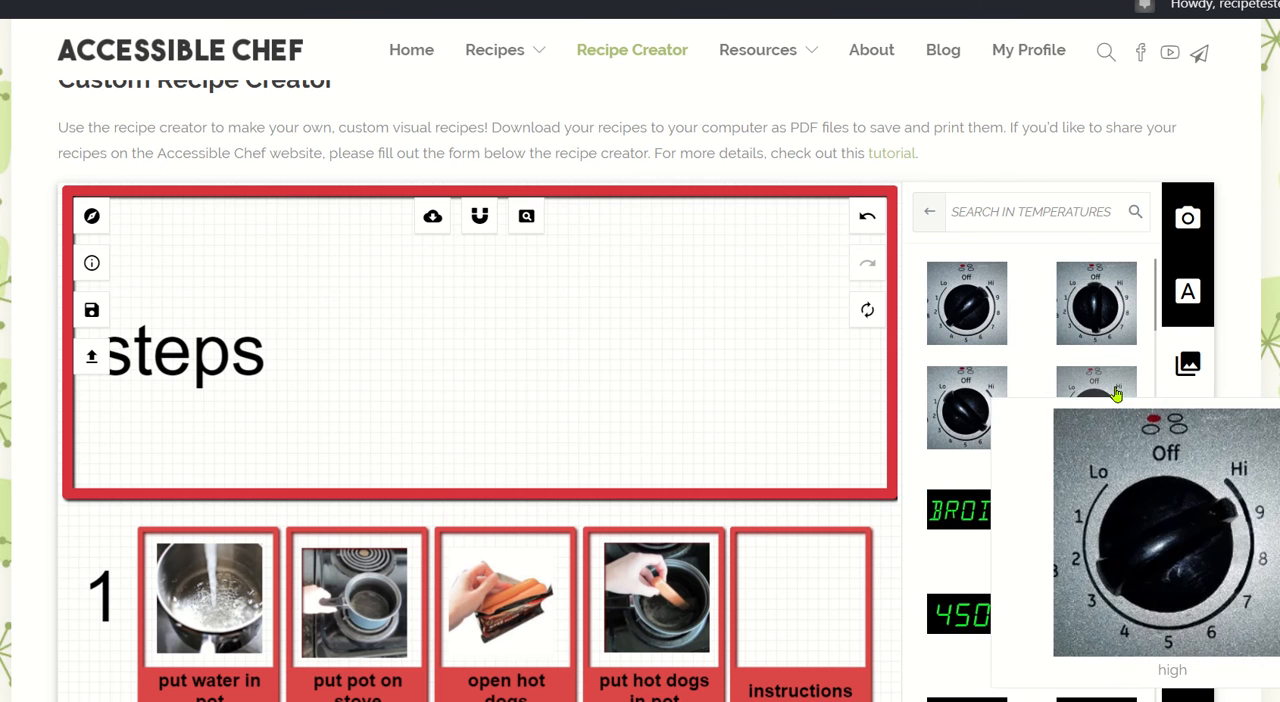
{"action": "left_click", "coordinate": [1089, 406]}
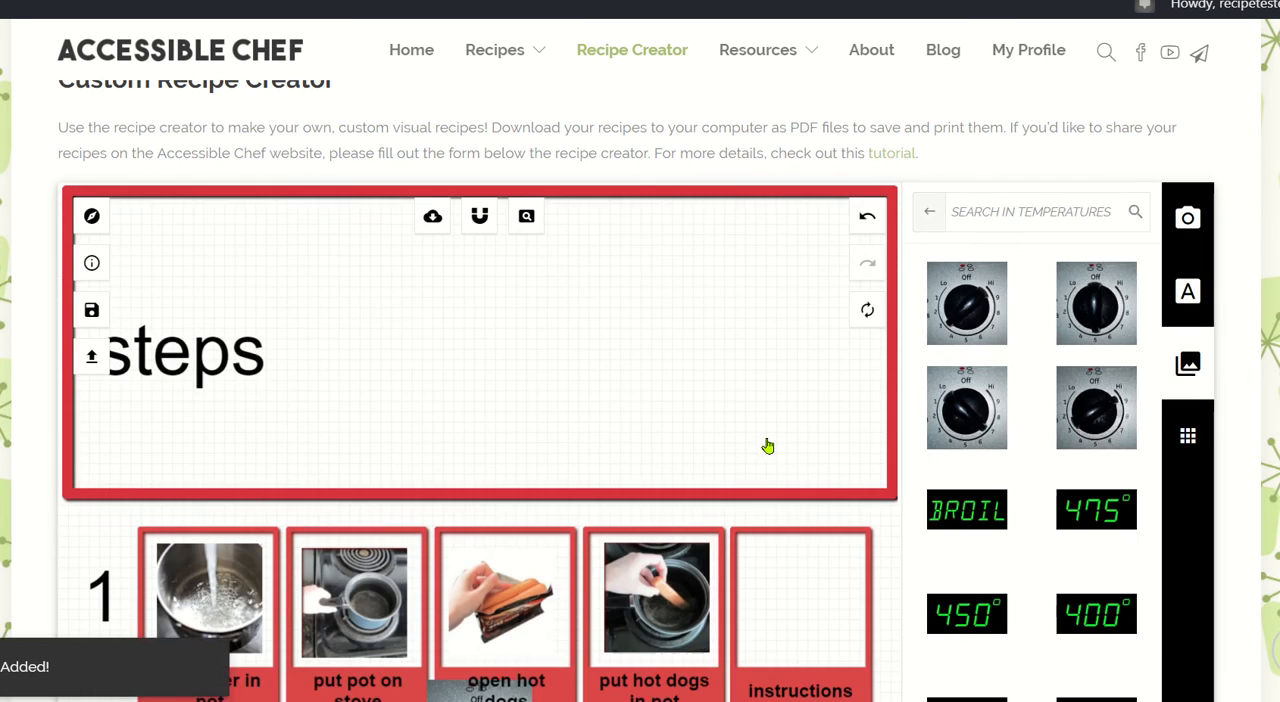
{"action": "scroll", "coordinate": [552, 441], "scroll_direction": "down", "scroll_amount": 4}
{"action": "left_click_drag", "start_coordinate": [487, 343], "coordinate": [806, 207]}
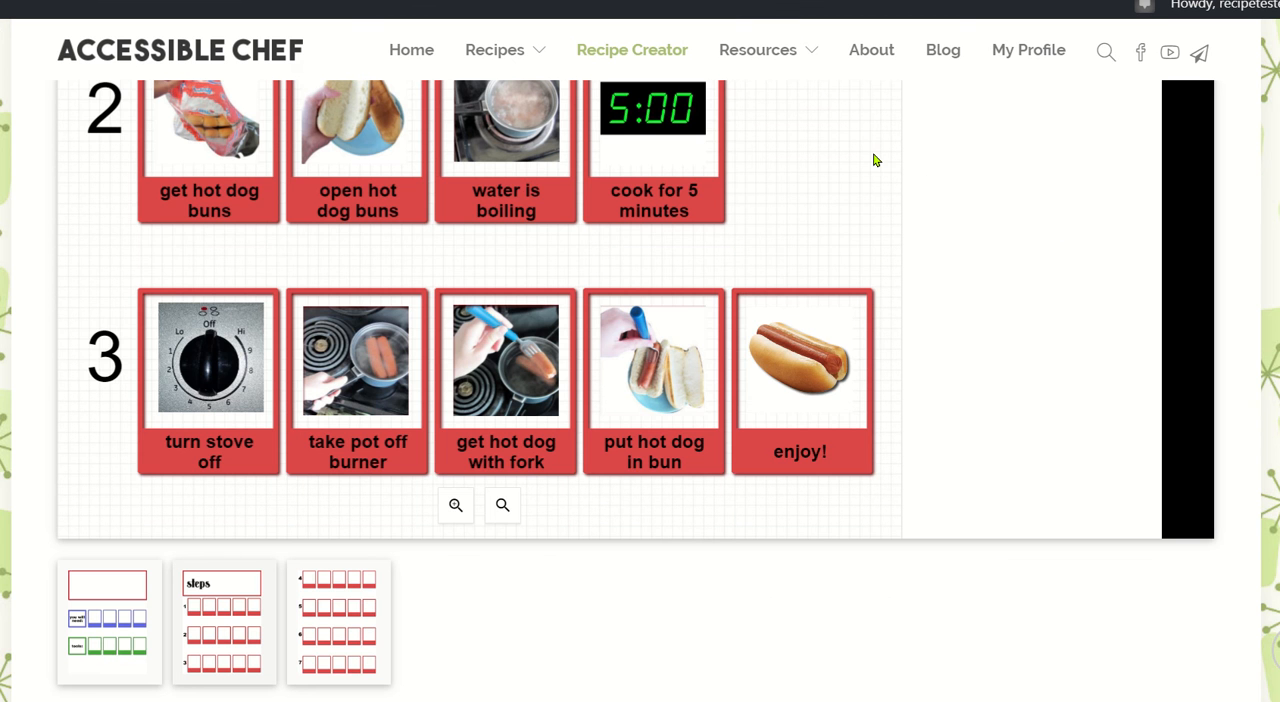
Review the pictures and captions in rows 1 to 3 of the steps page.
{"action": "scroll", "coordinate": [873, 160], "scroll_direction": "up", "scroll_amount": 2}
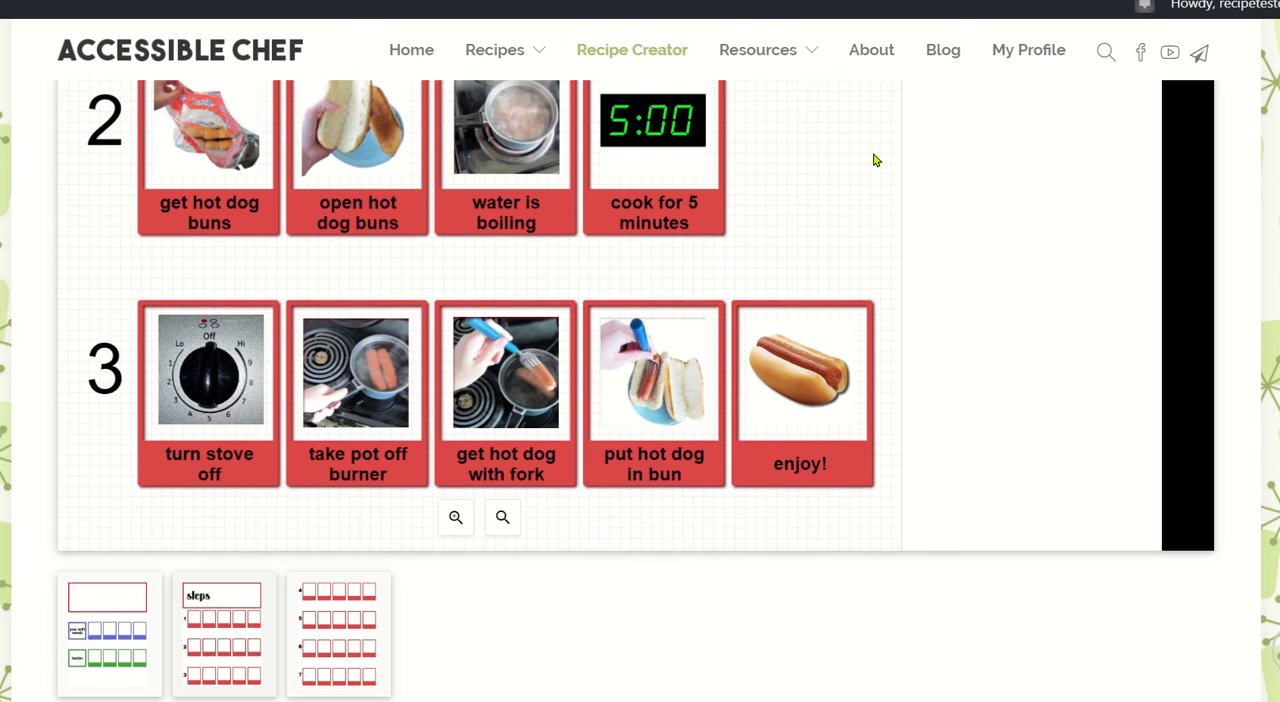
{"action": "scroll", "coordinate": [873, 160], "scroll_direction": "up", "scroll_amount": 5}
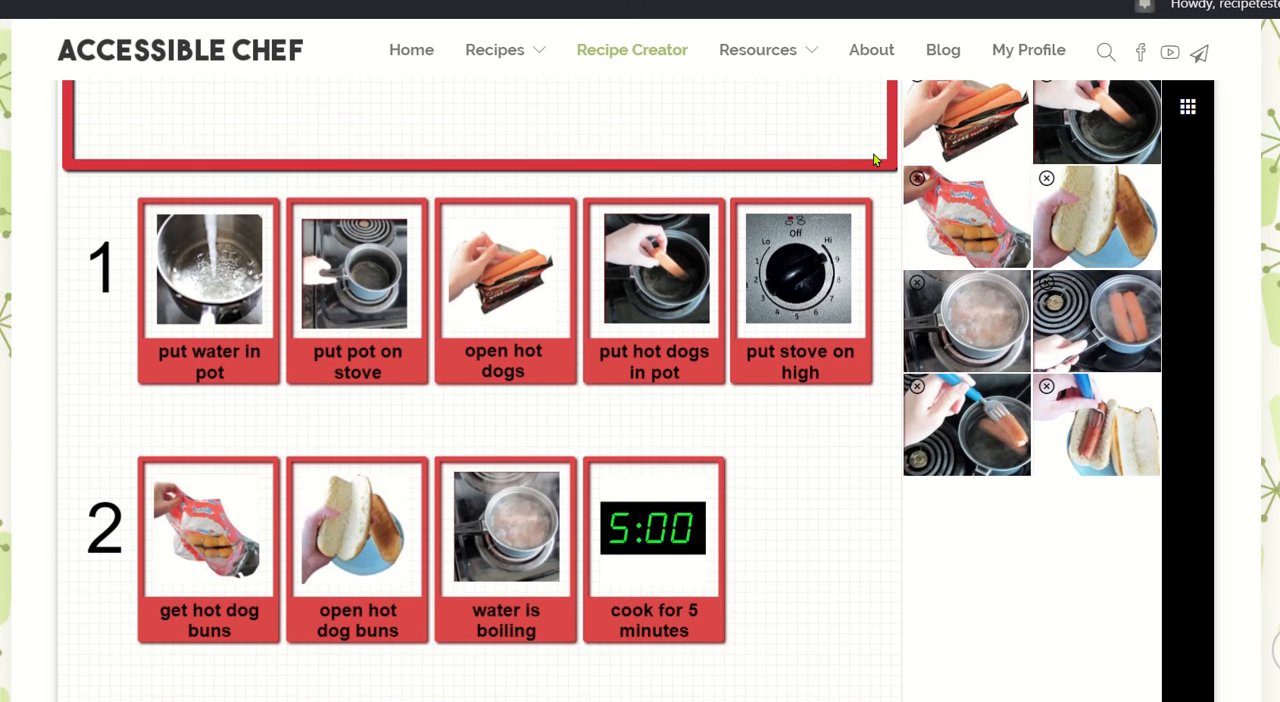
{"action": "scroll", "coordinate": [873, 160], "scroll_direction": "up", "scroll_amount": 2}
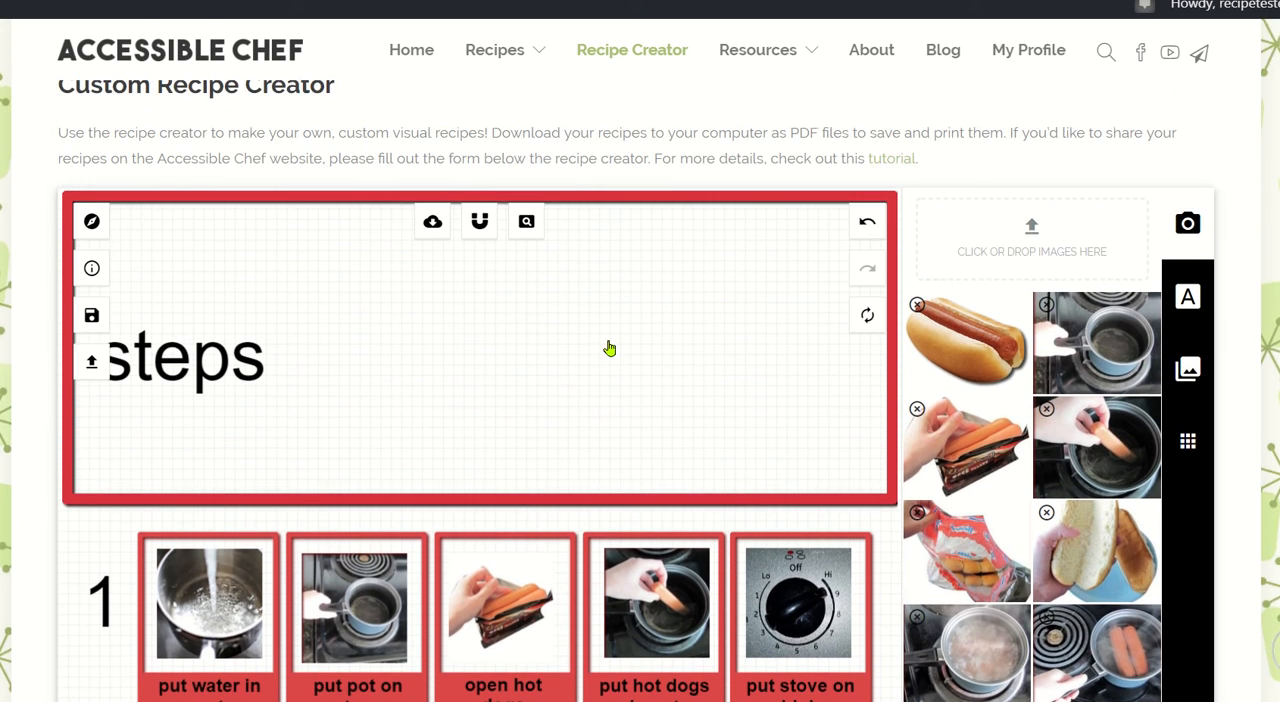
{"action": "scroll", "coordinate": [609, 349], "scroll_direction": "down", "scroll_amount": 3}
{"action": "scroll", "coordinate": [609, 349], "scroll_direction": "down", "scroll_amount": 6}
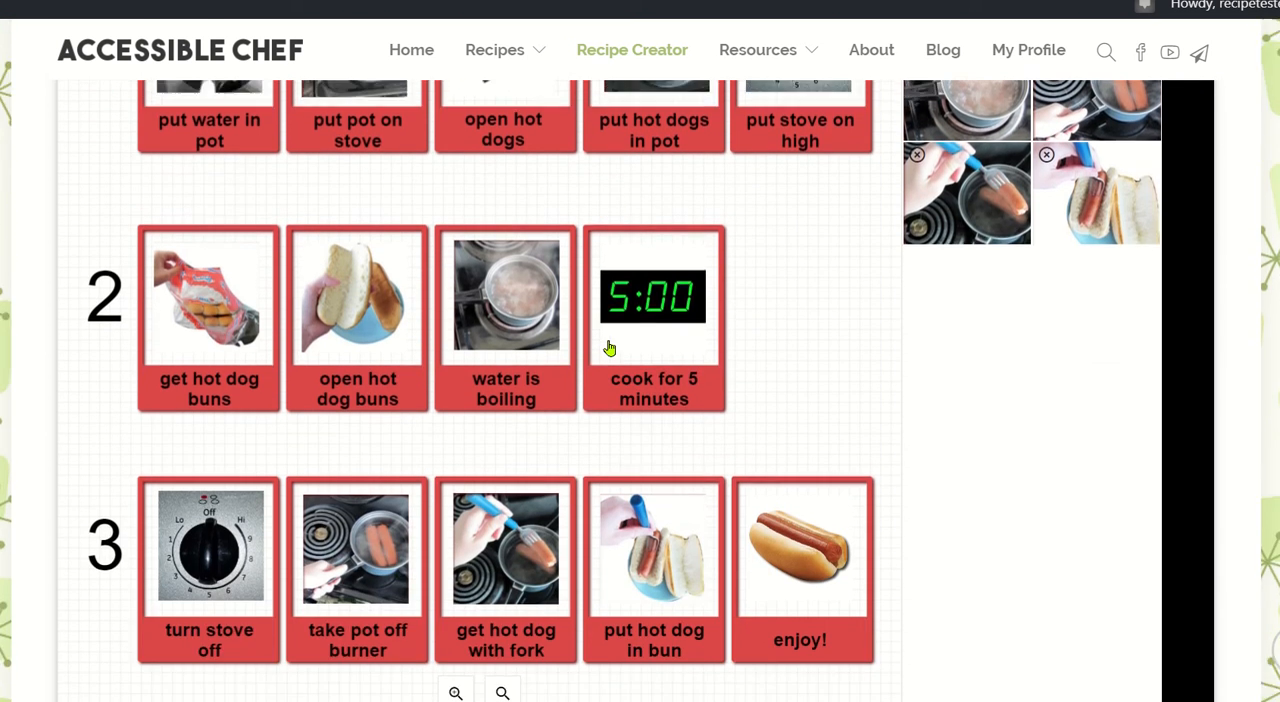
{"action": "scroll", "coordinate": [609, 349], "scroll_direction": "down", "scroll_amount": 1}
{"action": "scroll", "coordinate": [609, 349], "scroll_direction": "up", "scroll_amount": 2}
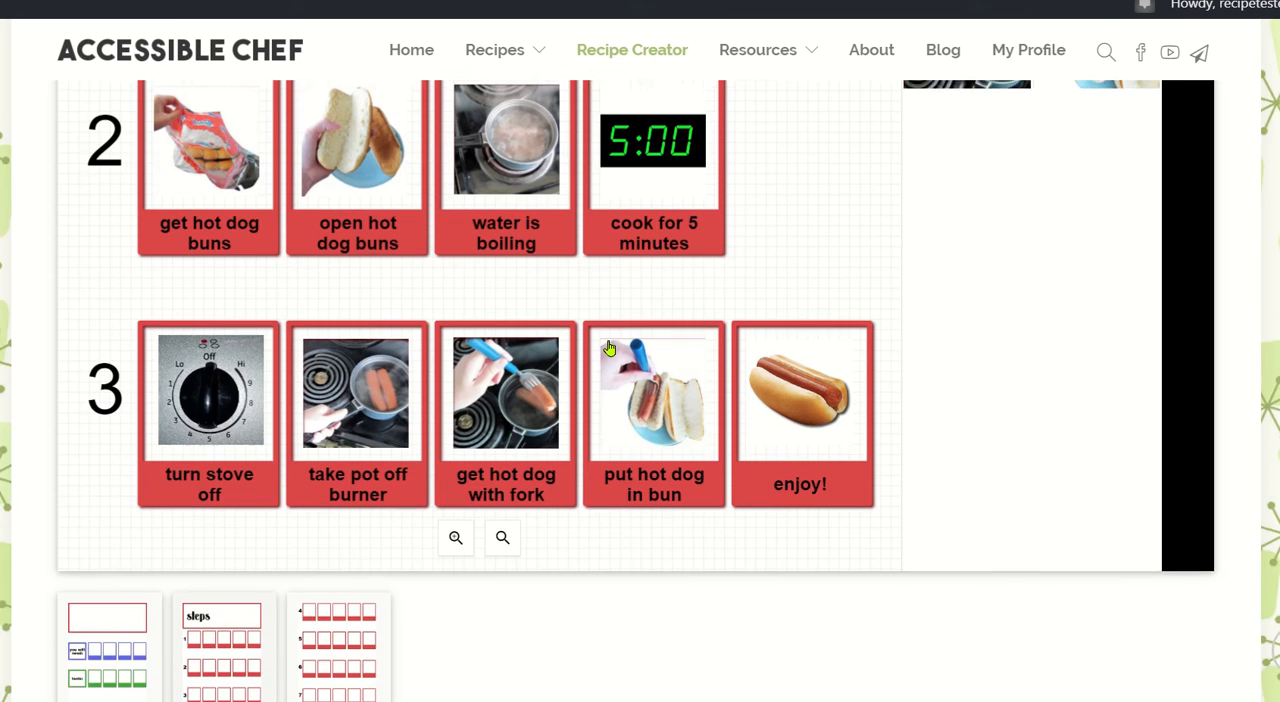
{"action": "scroll", "coordinate": [609, 349], "scroll_direction": "up", "scroll_amount": 5}
{"action": "scroll", "coordinate": [609, 349], "scroll_direction": "up", "scroll_amount": 3}
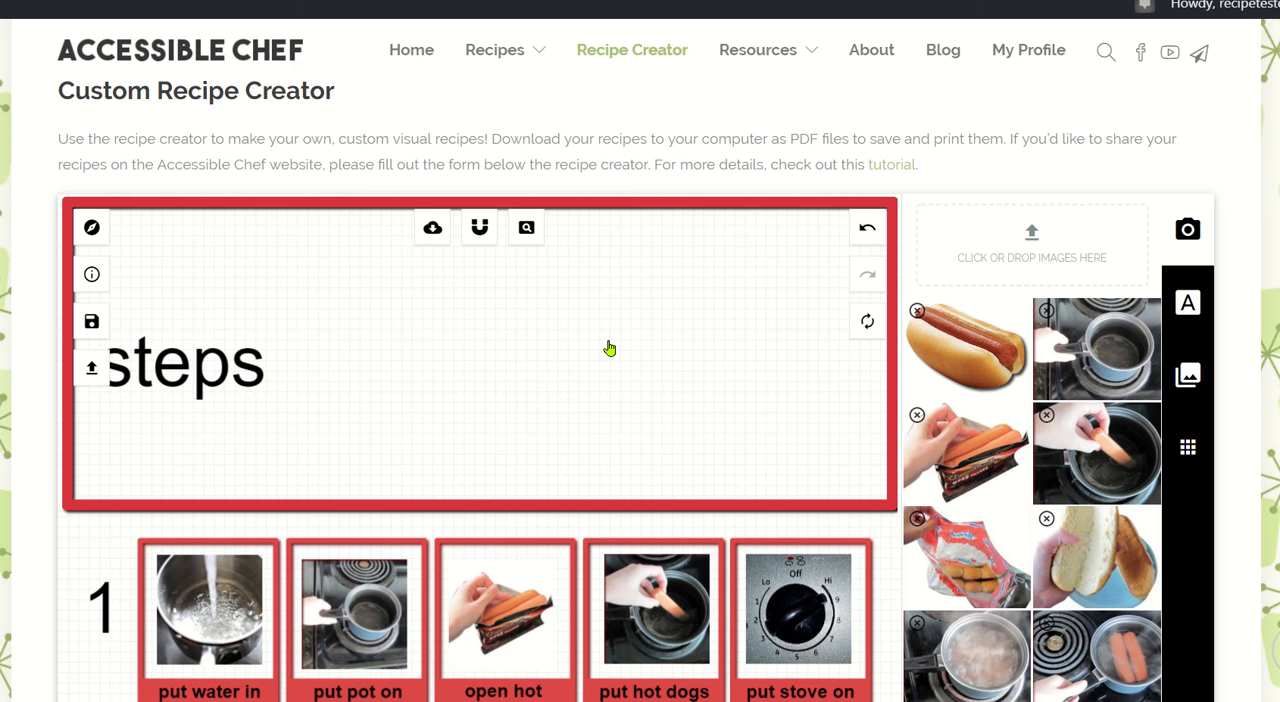
Save the recipe under the title "hot dogs" and load the saved recipe back into the creator.
{"action": "left_click", "coordinate": [106, 317]}
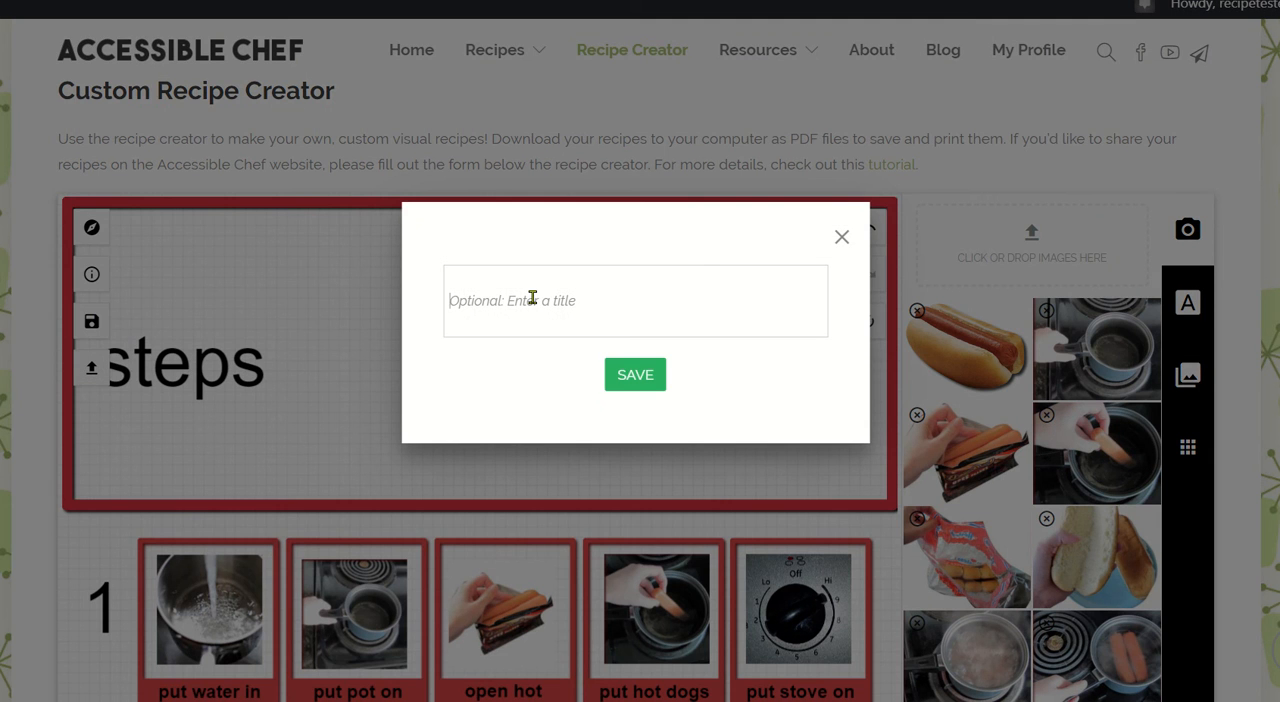
{"action": "type", "text": "hot dogs"}
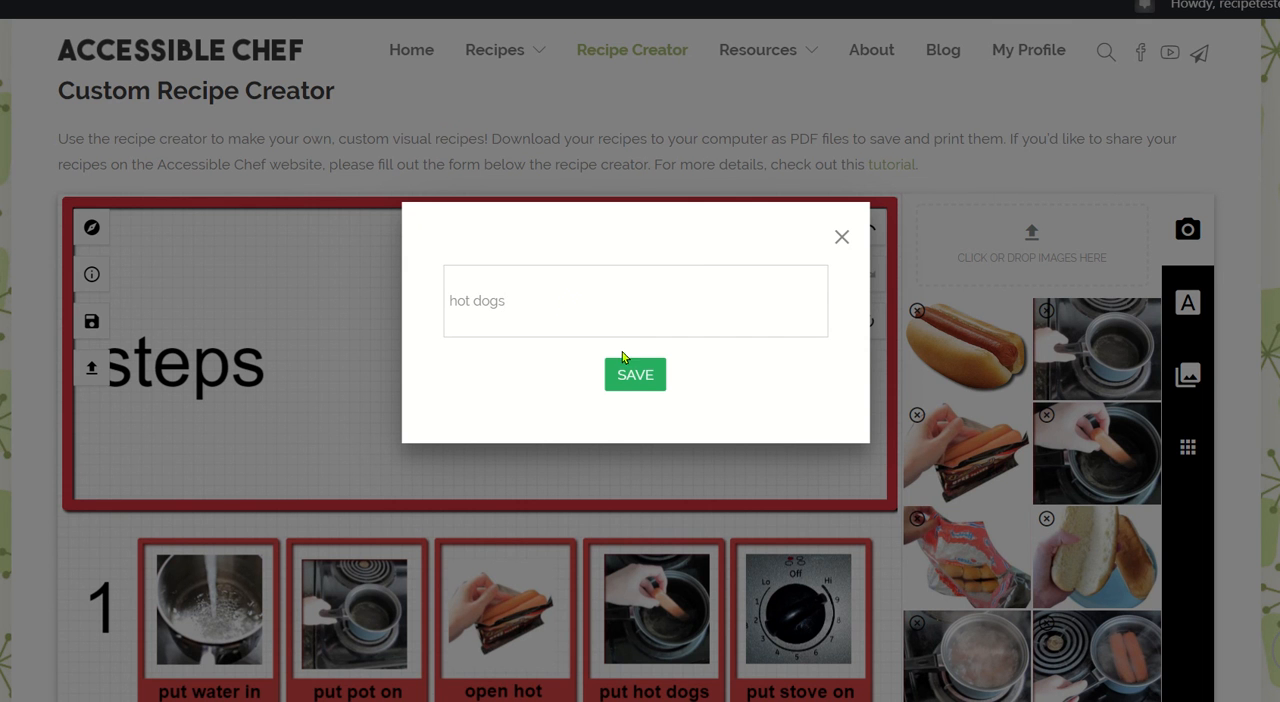
{"action": "left_click", "coordinate": [631, 369]}
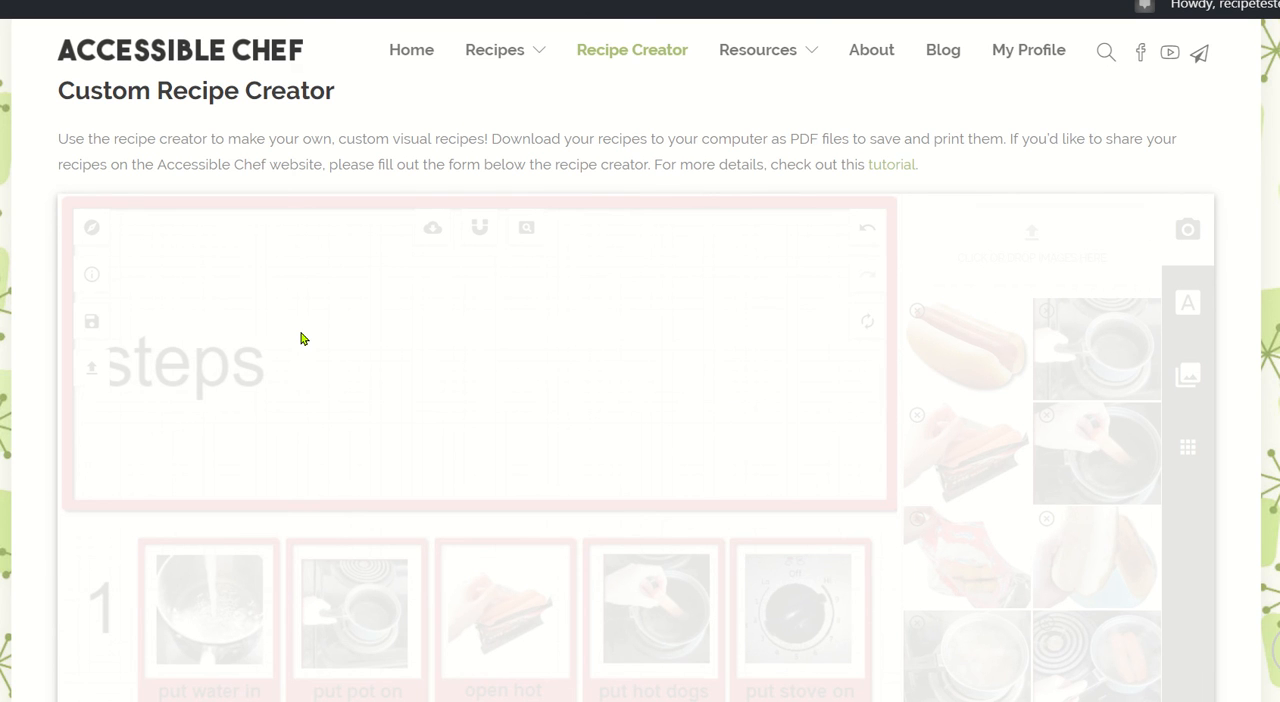
{"action": "scroll", "coordinate": [300, 339], "scroll_direction": "down", "scroll_amount": 1}
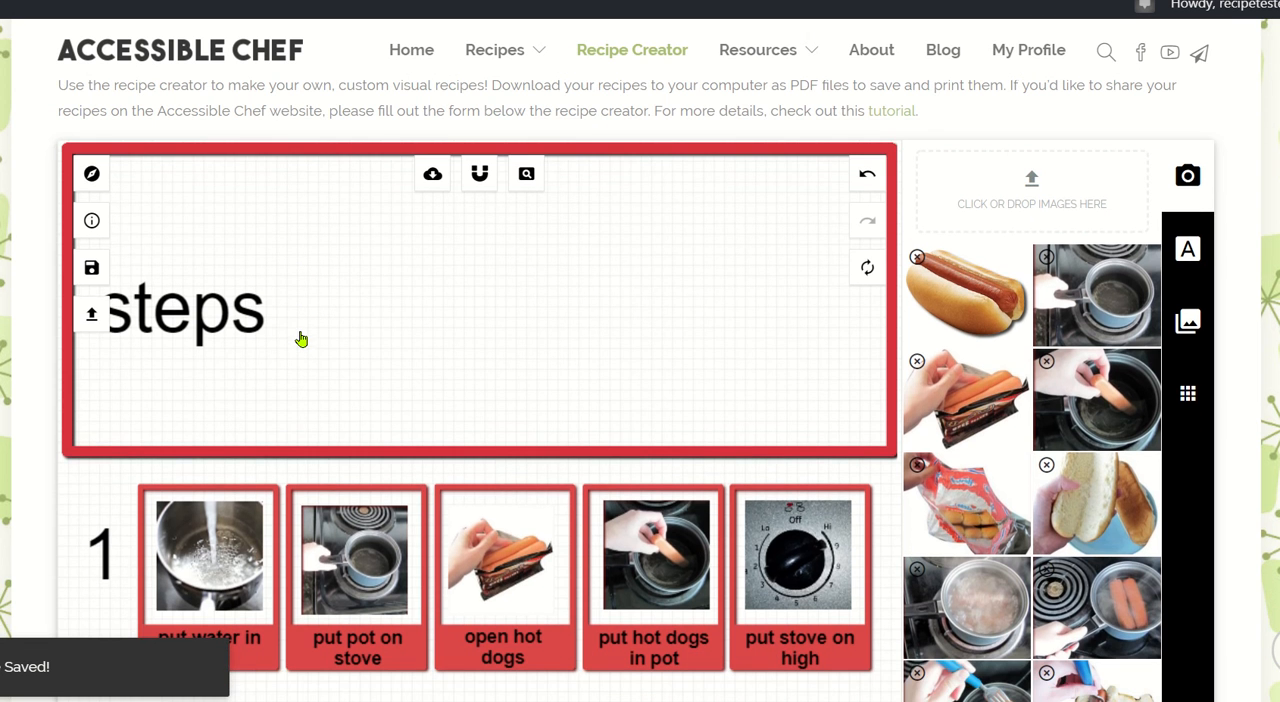
{"action": "left_click", "coordinate": [87, 311]}
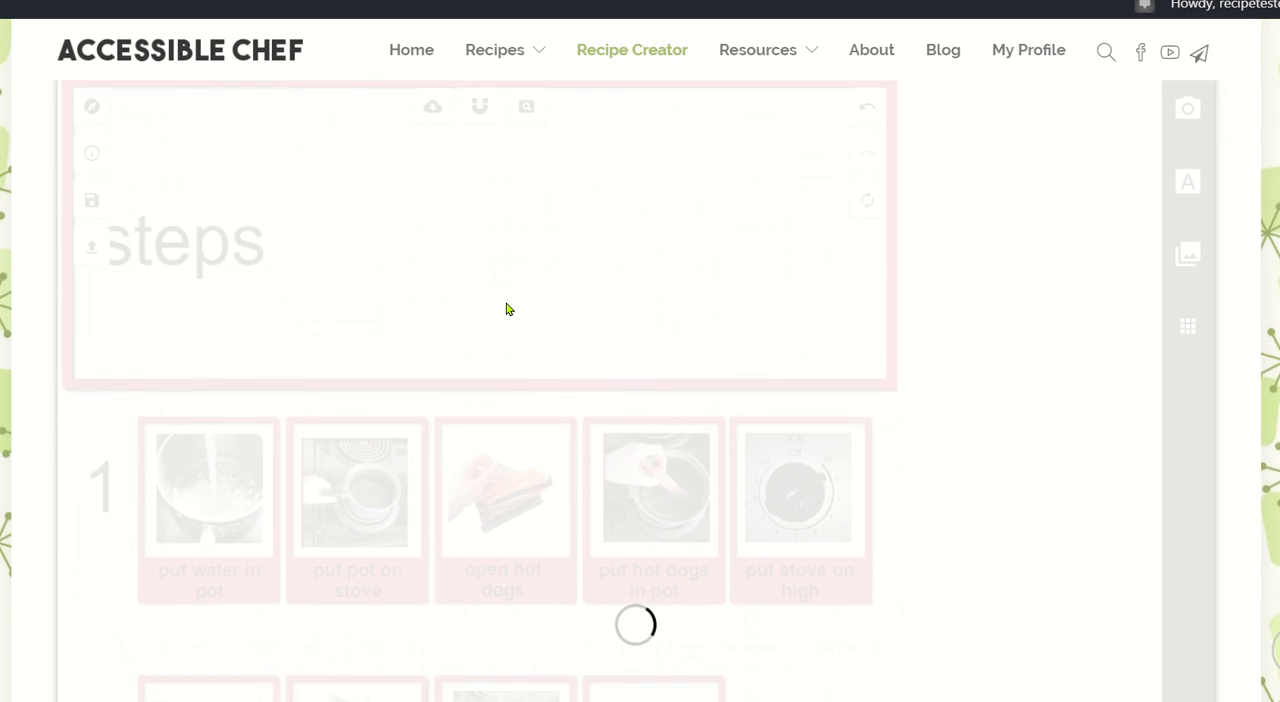
Download the recipe as a PDF with all of its pages included.
{"action": "scroll", "coordinate": [230, 407], "scroll_direction": "up", "scroll_amount": 2}
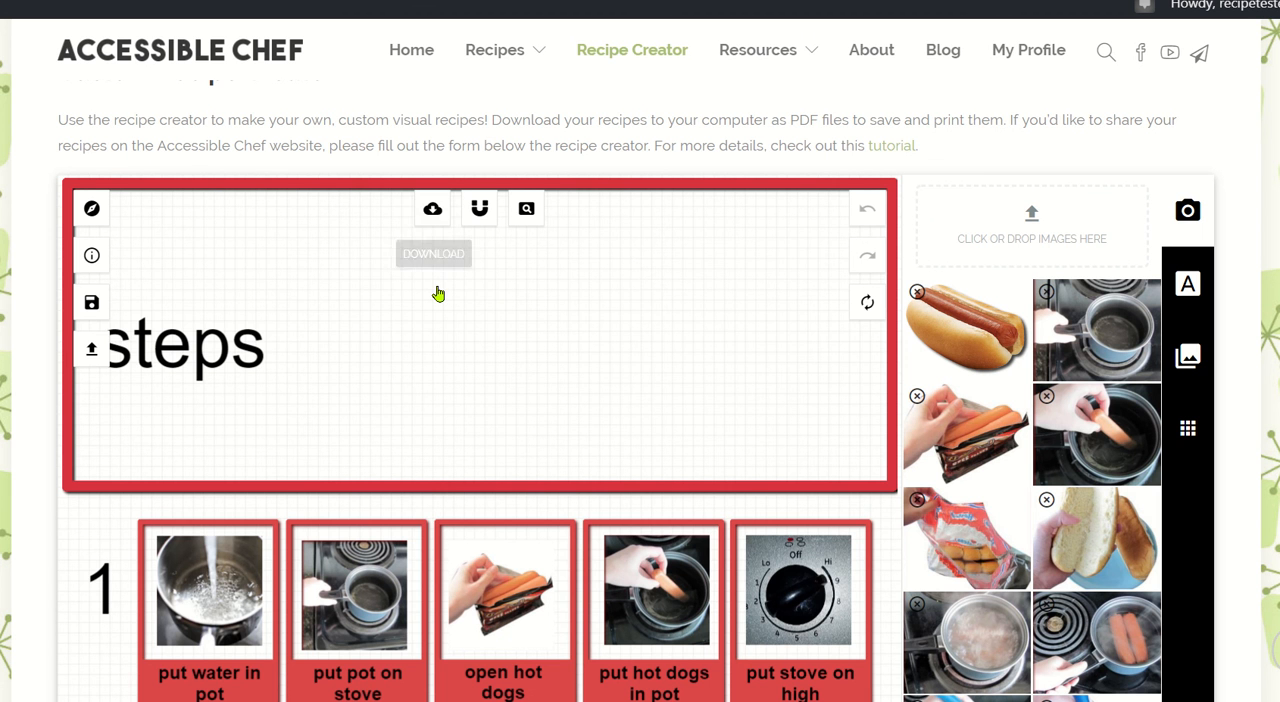
{"action": "left_click", "coordinate": [437, 207]}
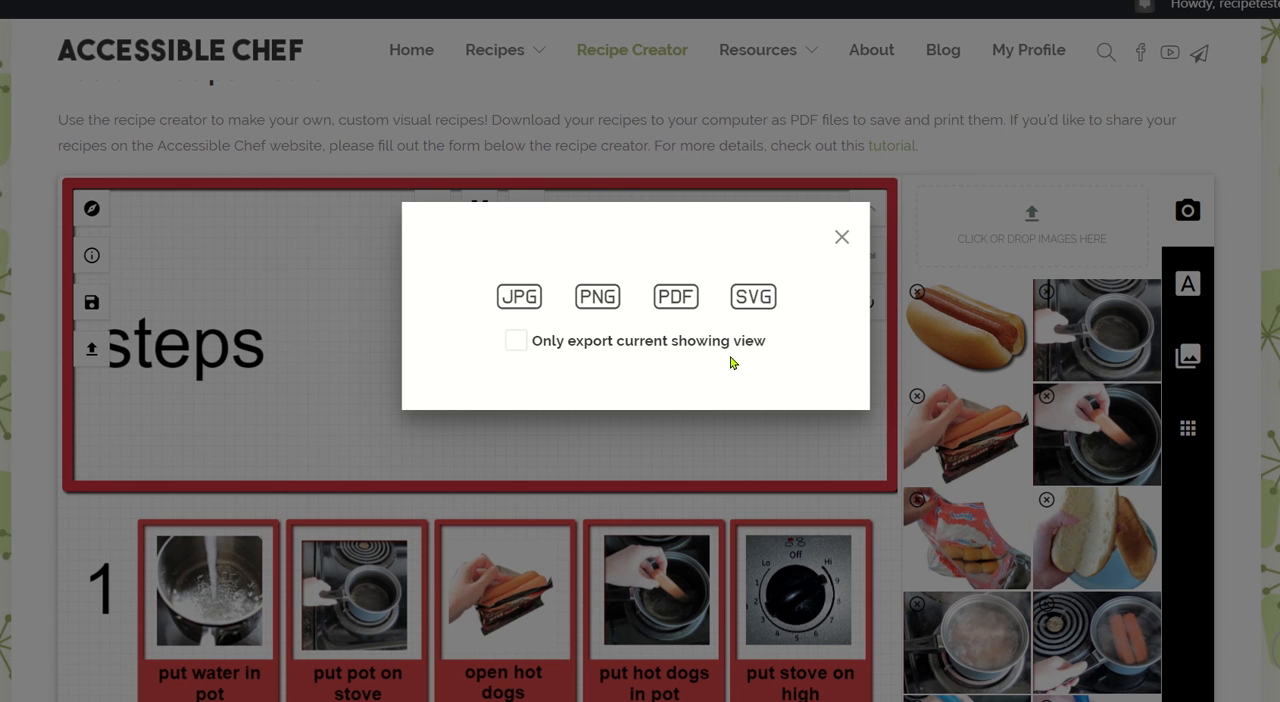
{"action": "left_click", "coordinate": [676, 298]}
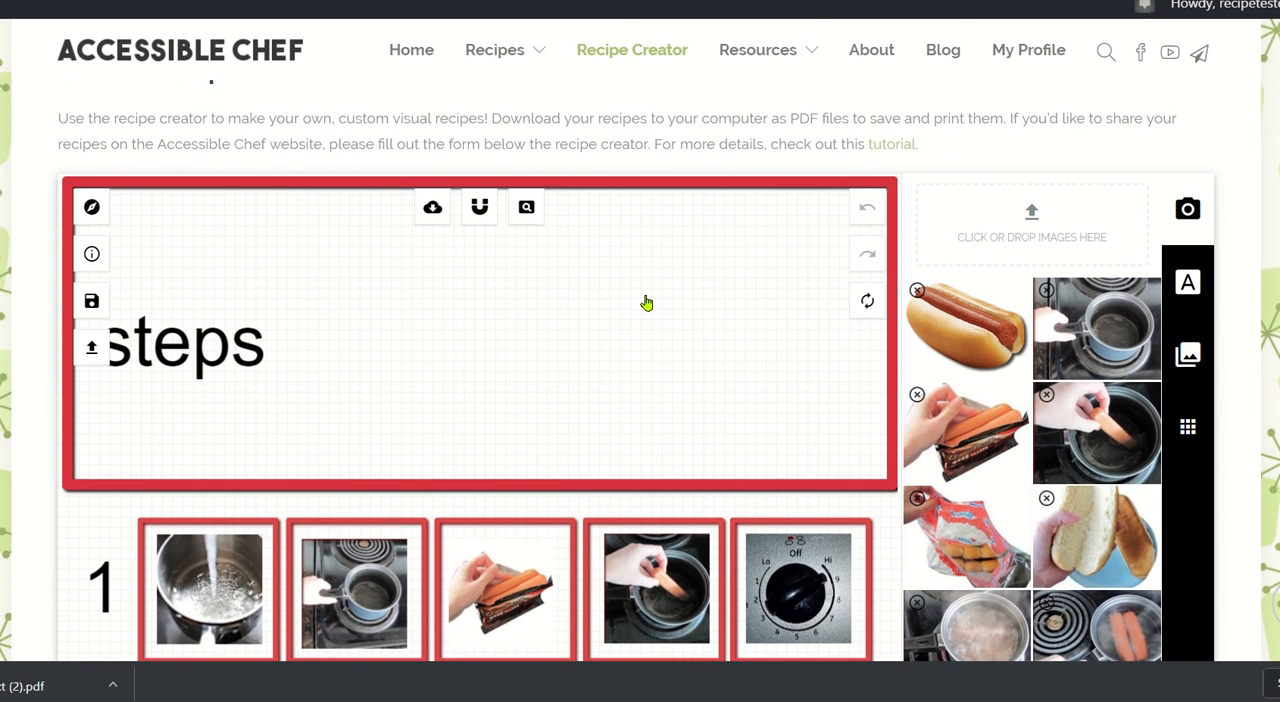
Examine the Submit a Recipe form below the creator, including its title, image and short description fields.
{"action": "scroll", "coordinate": [646, 302], "scroll_direction": "down", "scroll_amount": 2}
{"action": "scroll", "coordinate": [646, 302], "scroll_direction": "down", "scroll_amount": 5}
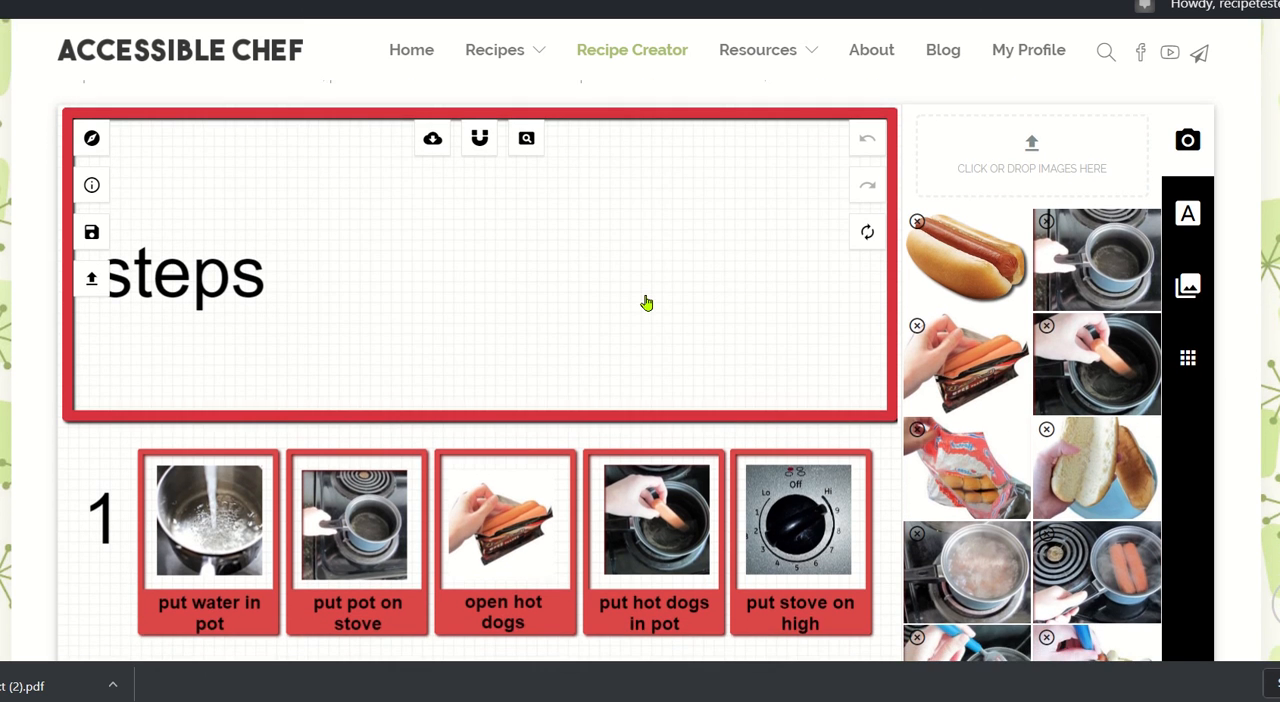
{"action": "scroll", "coordinate": [646, 302], "scroll_direction": "down", "scroll_amount": 10}
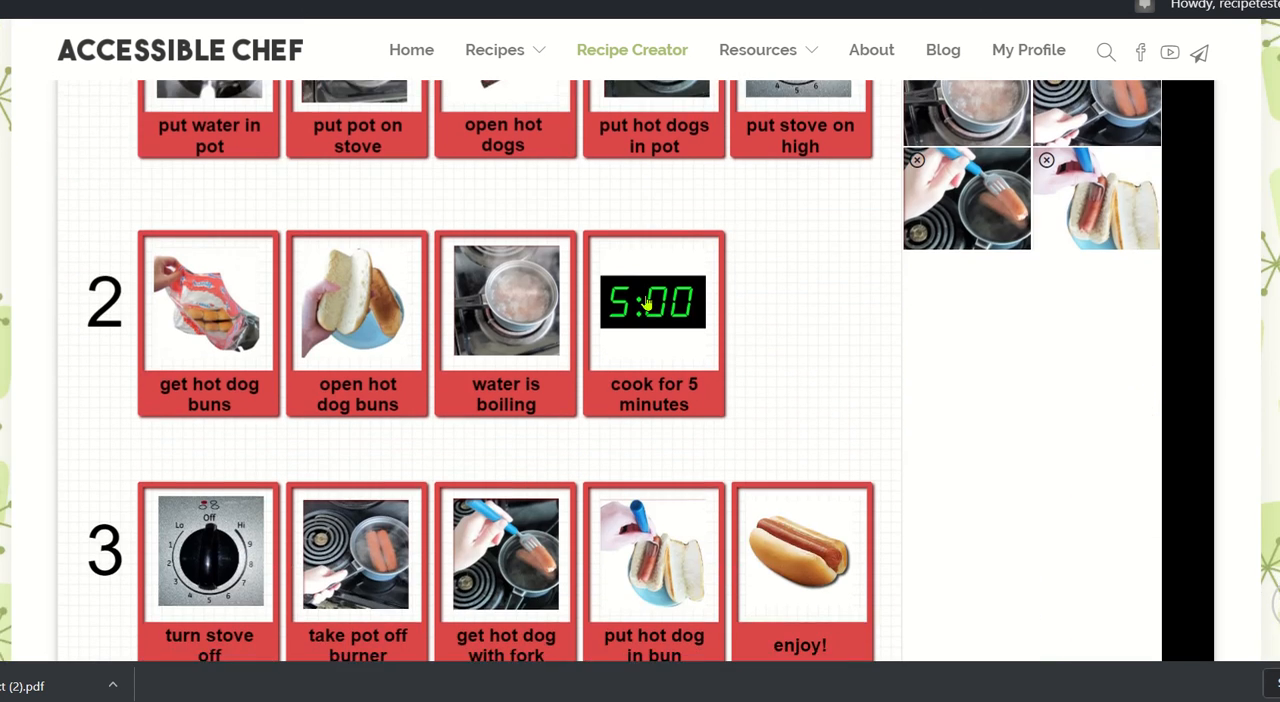
{"action": "scroll", "coordinate": [646, 302], "scroll_direction": "down", "scroll_amount": 5}
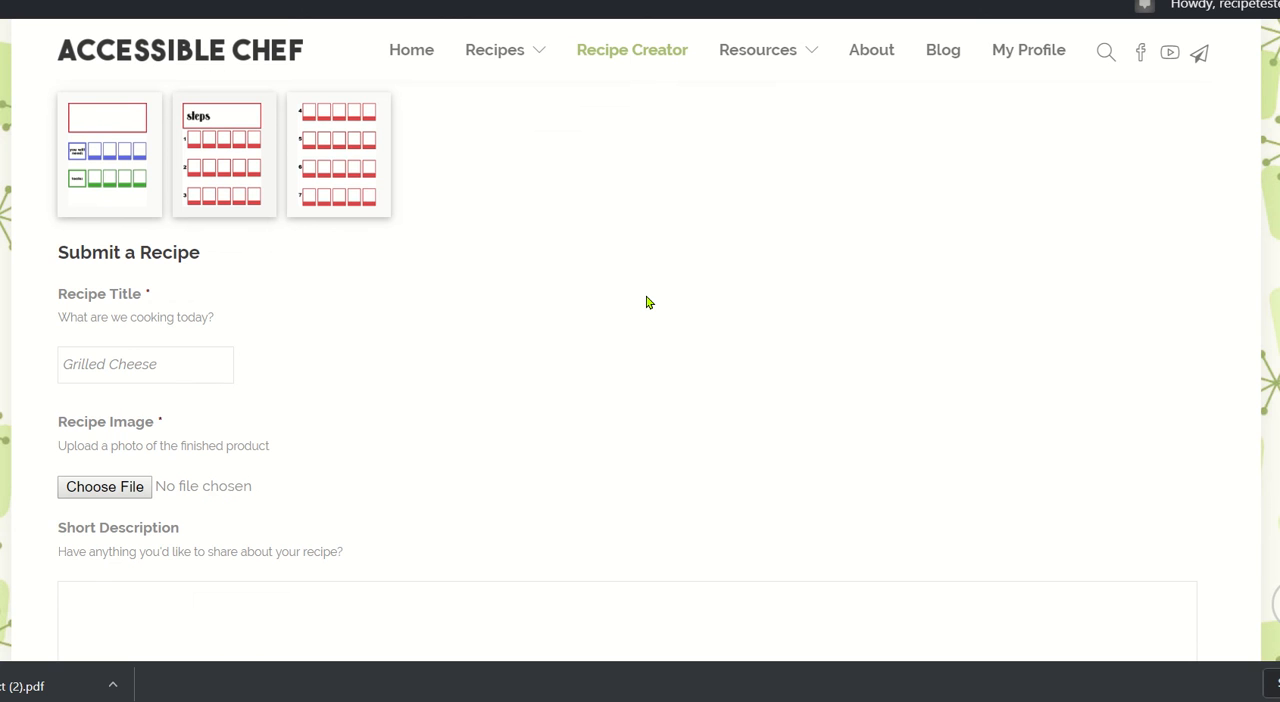
{"action": "scroll", "coordinate": [646, 302], "scroll_direction": "down", "scroll_amount": 1}
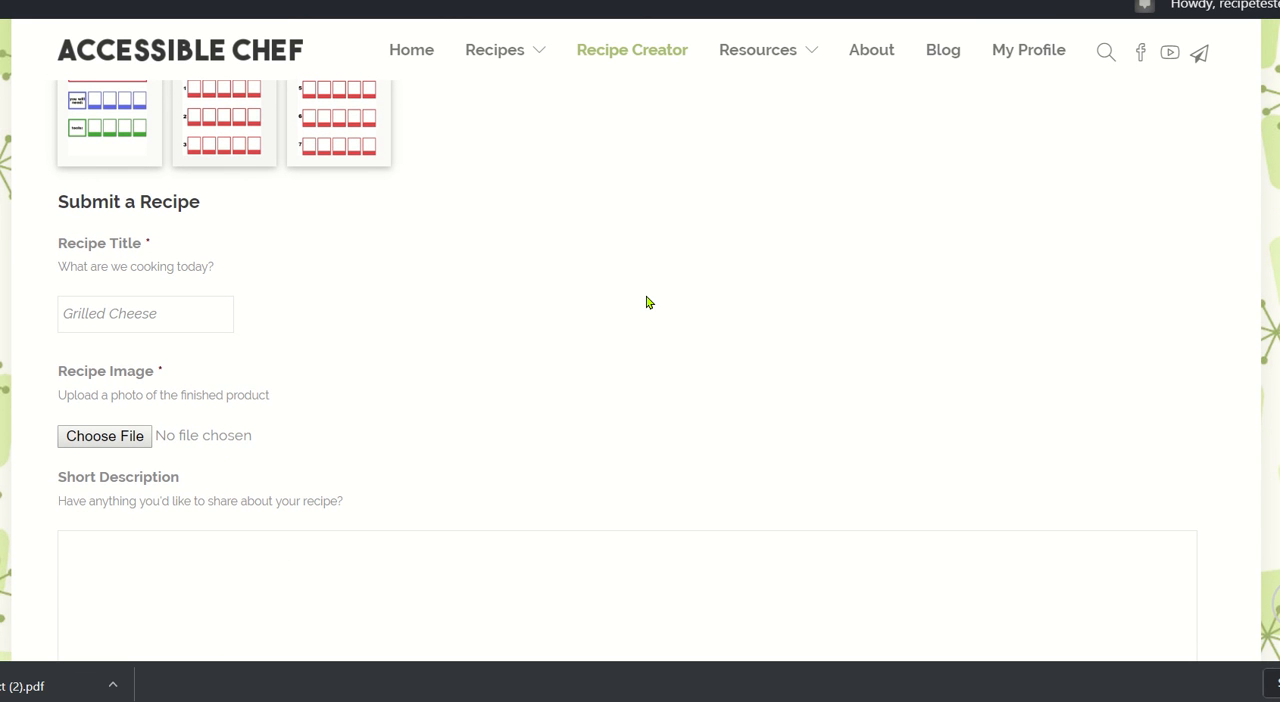
{"action": "scroll", "coordinate": [394, 307], "scroll_direction": "down", "scroll_amount": 1}
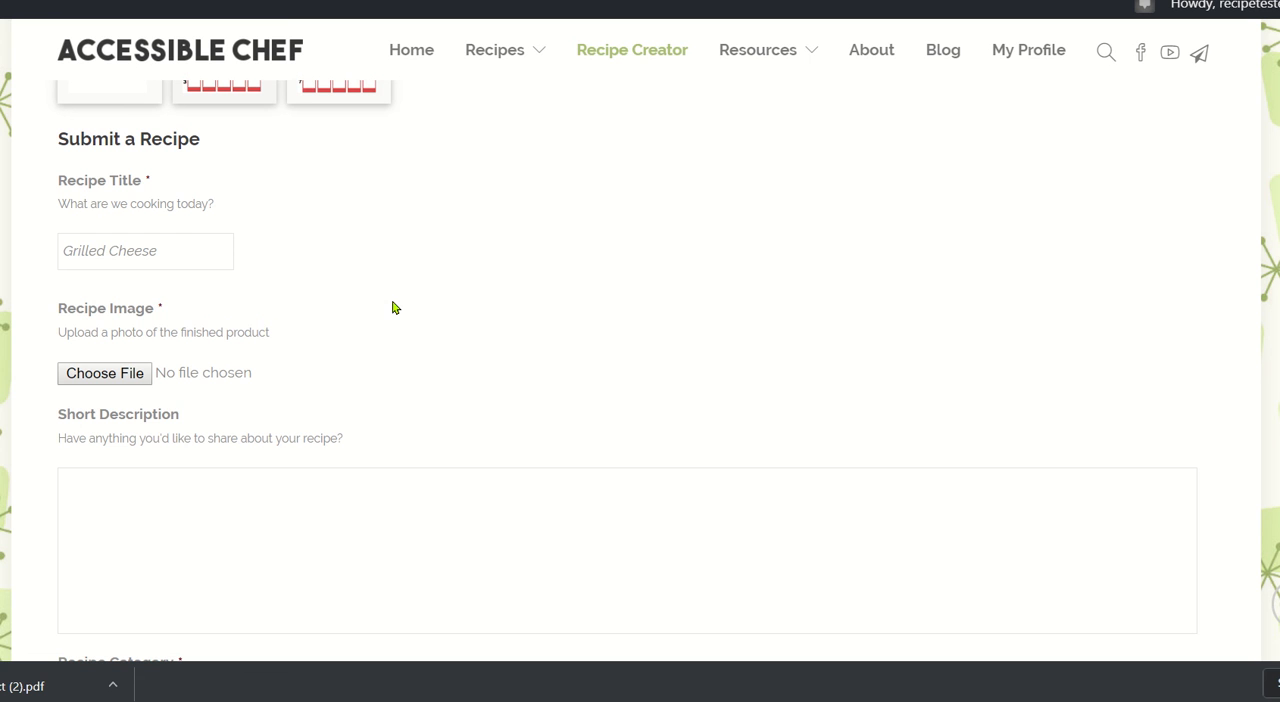
Enter "Hot Dog" as the recipe title in the submission form and attach hotdog.jpg as the recipe image.
{"action": "left_click", "coordinate": [184, 238]}
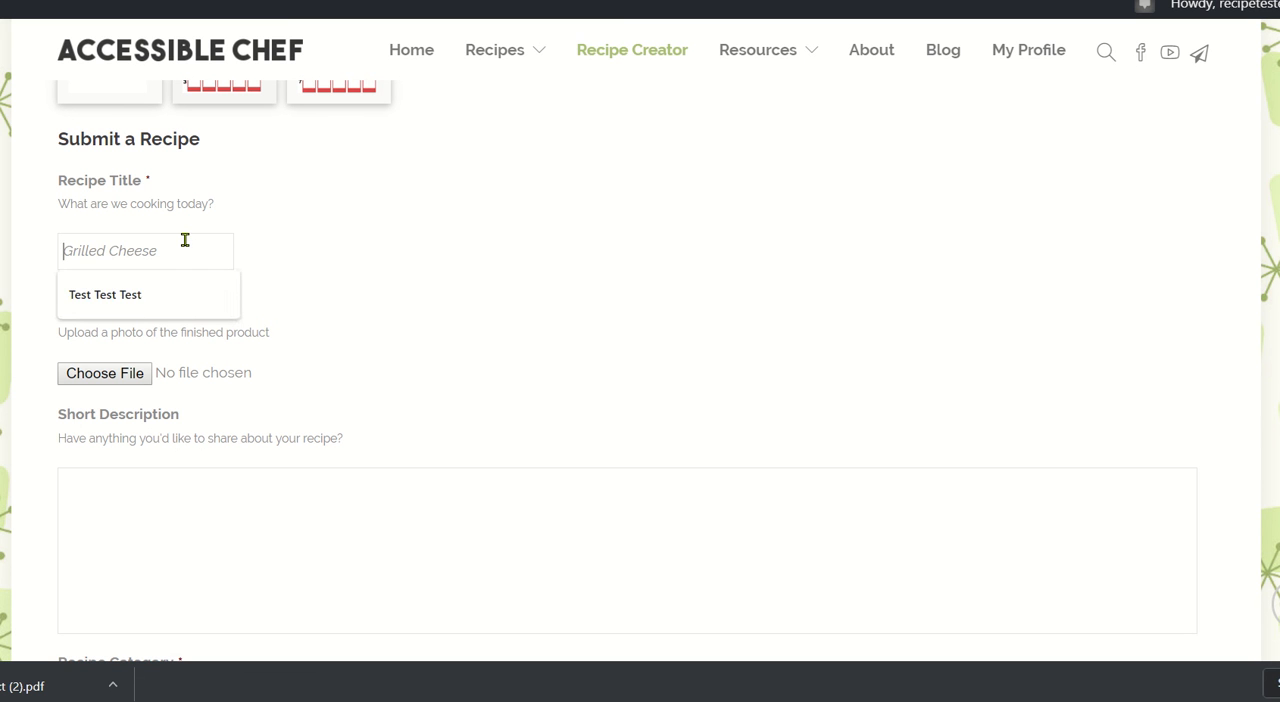
{"action": "type", "text": "Hot Dog"}
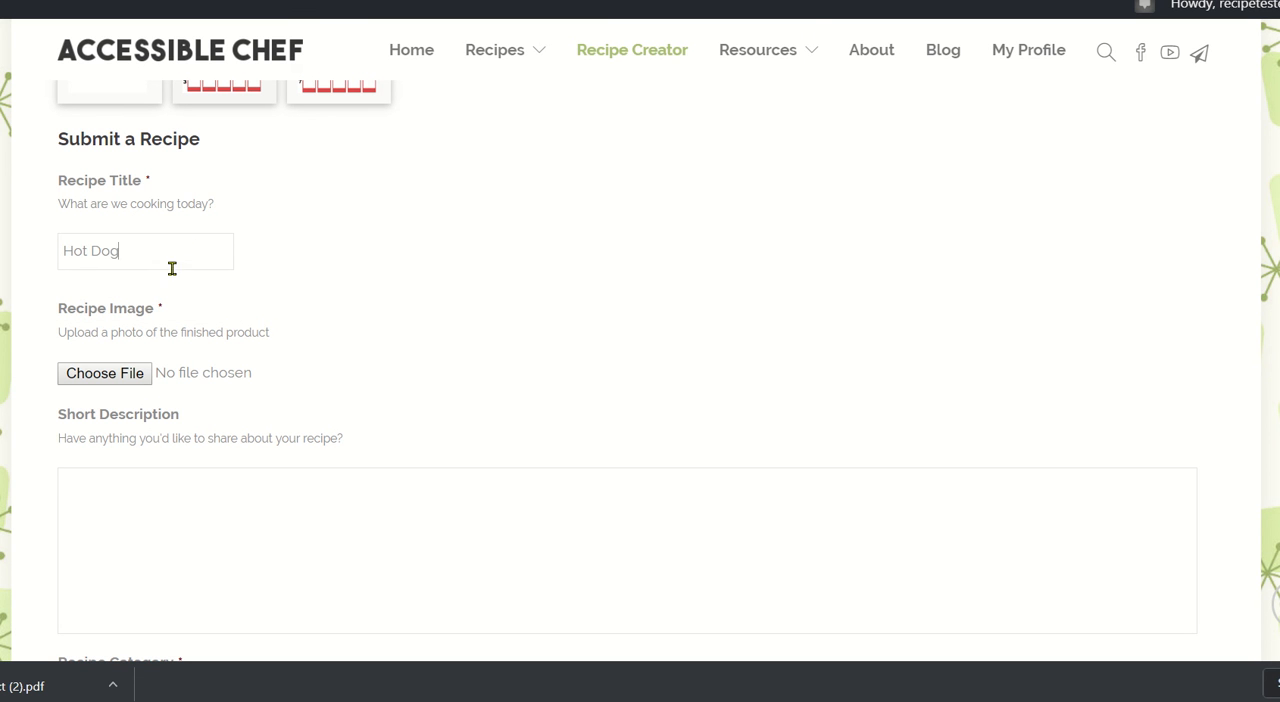
{"action": "left_click", "coordinate": [128, 375]}
{"action": "double_click", "coordinate": [537, 264]}
Set the recipe category to Main Dish and the difficulty to Intermediate.
{"action": "scroll", "coordinate": [537, 264], "scroll_direction": "down", "scroll_amount": 2}
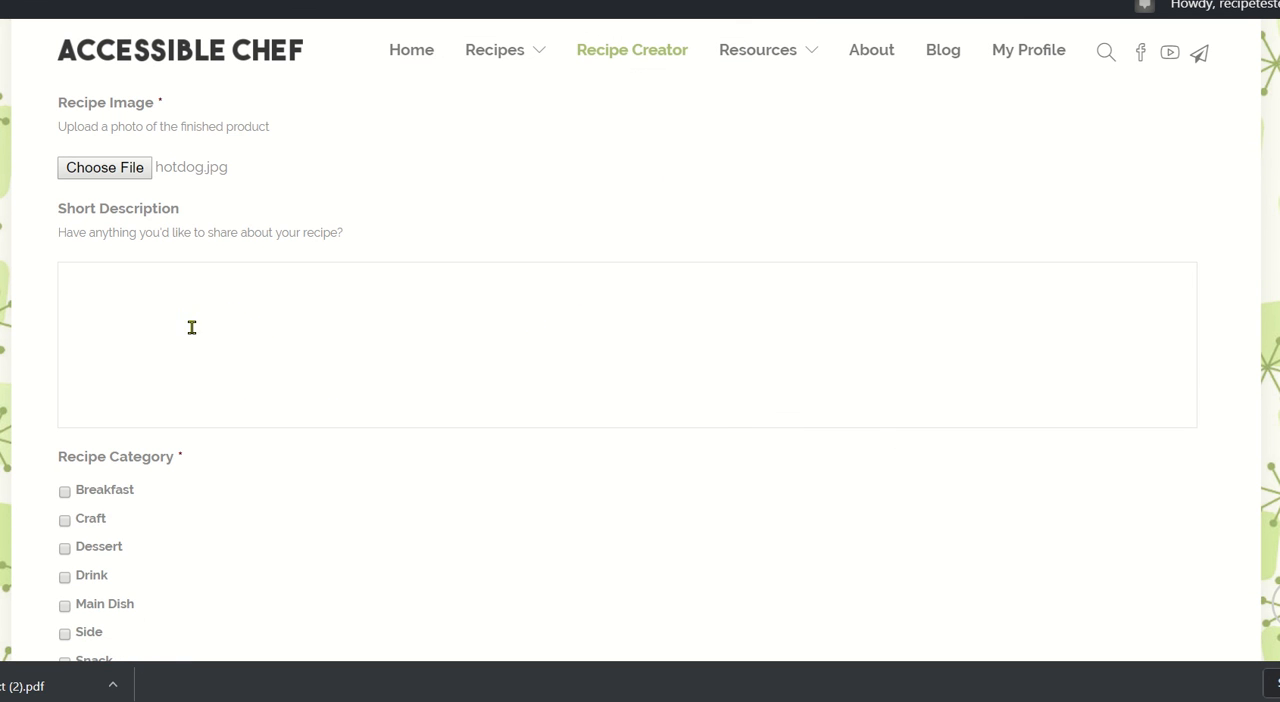
{"action": "scroll", "coordinate": [248, 296], "scroll_direction": "down", "scroll_amount": 1}
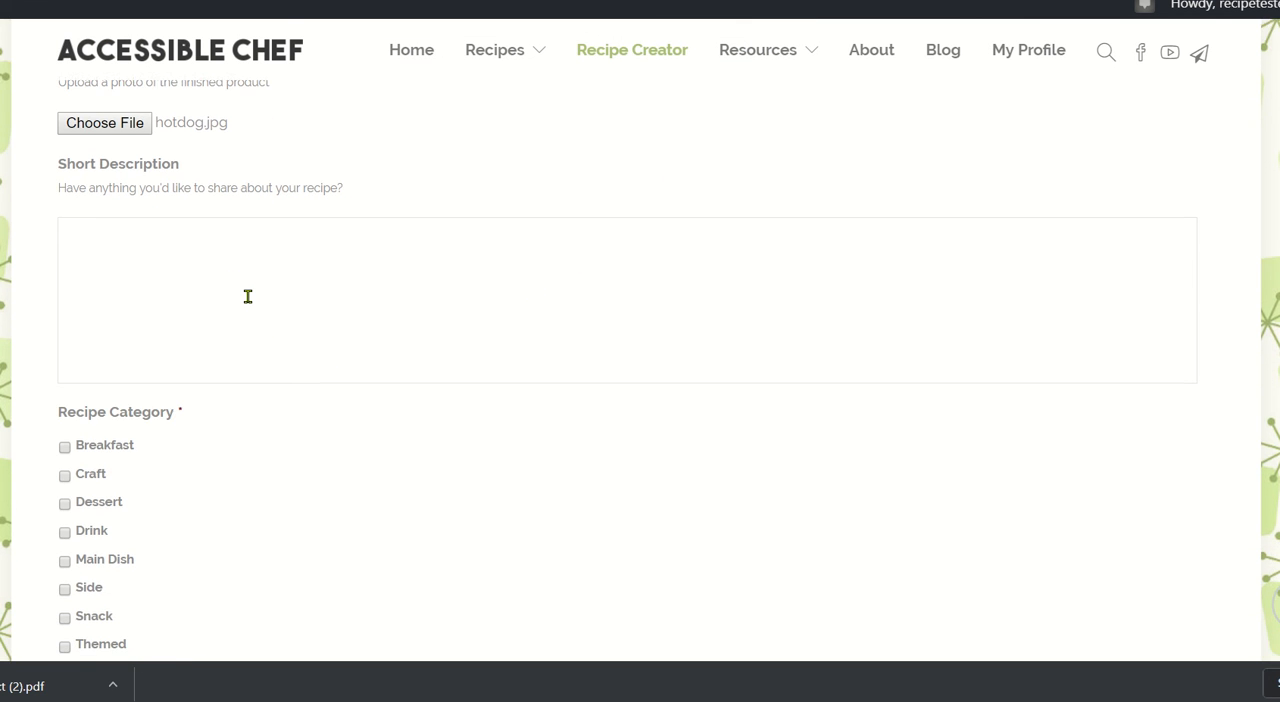
{"action": "scroll", "coordinate": [248, 296], "scroll_direction": "down", "scroll_amount": 2}
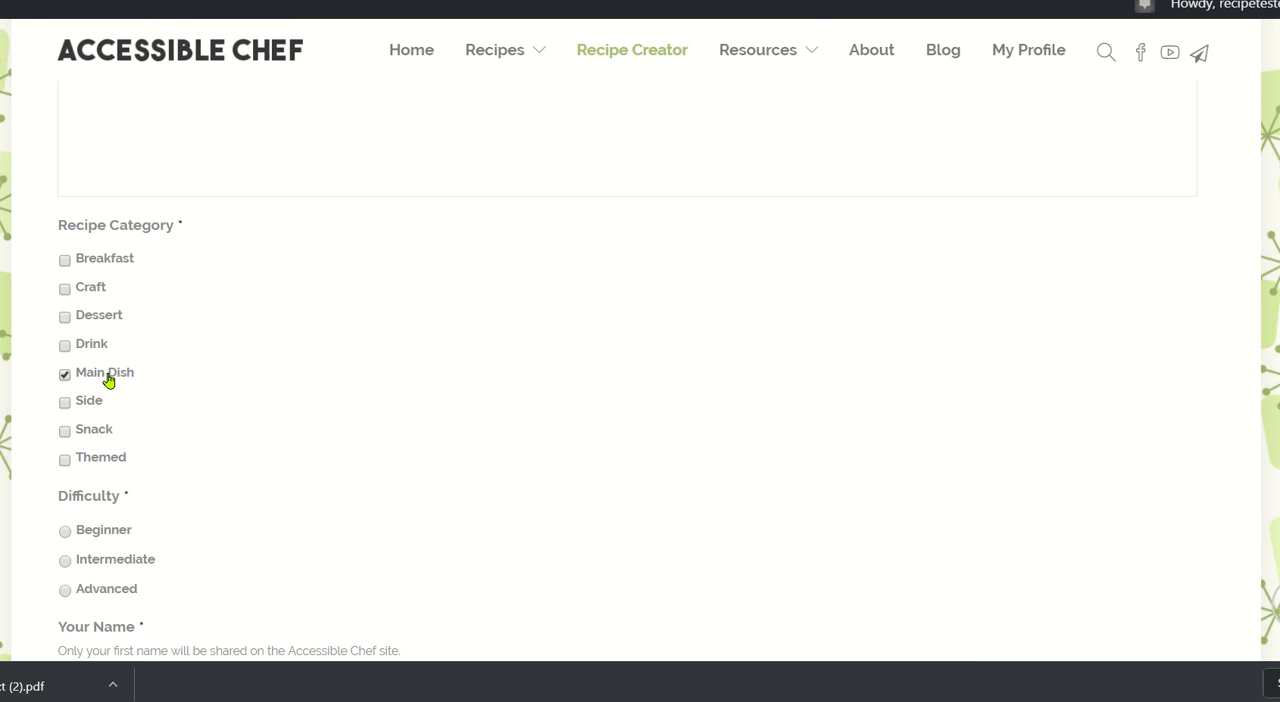
{"action": "scroll", "coordinate": [288, 407], "scroll_direction": "down", "scroll_amount": 2}
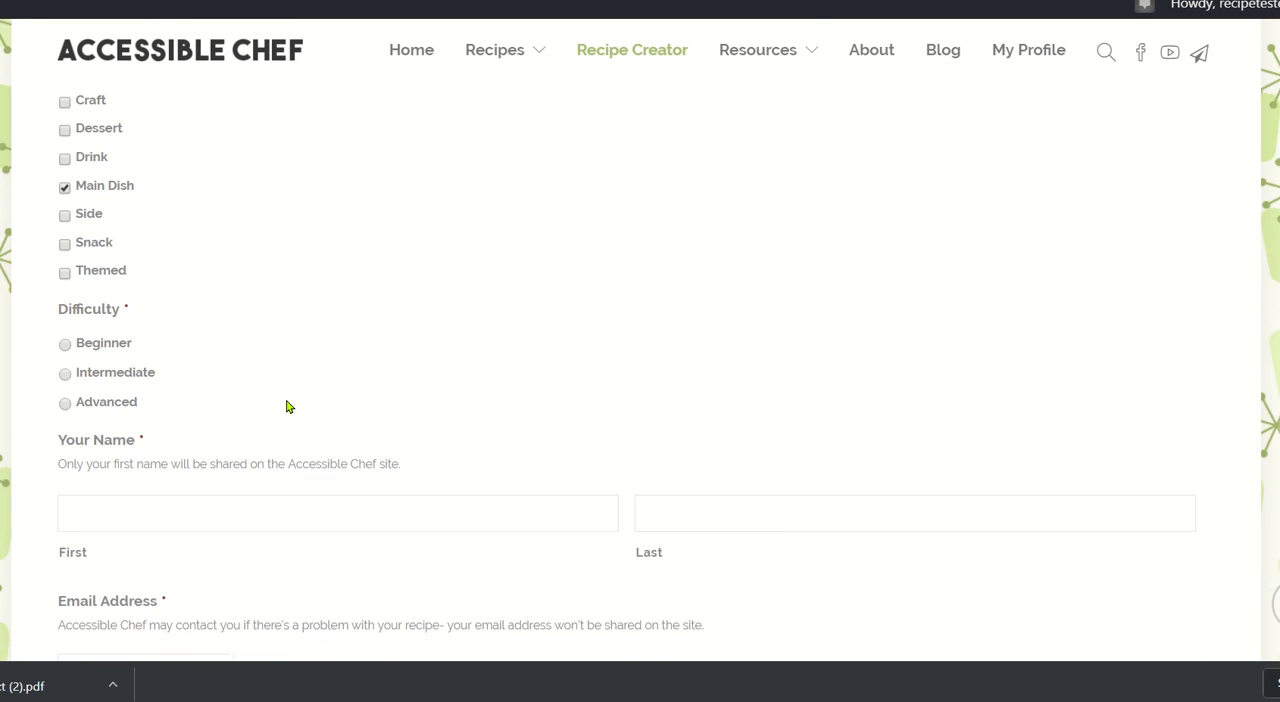
{"action": "left_click", "coordinate": [86, 370]}
{"action": "scroll", "coordinate": [380, 380], "scroll_direction": "down", "scroll_amount": 2}
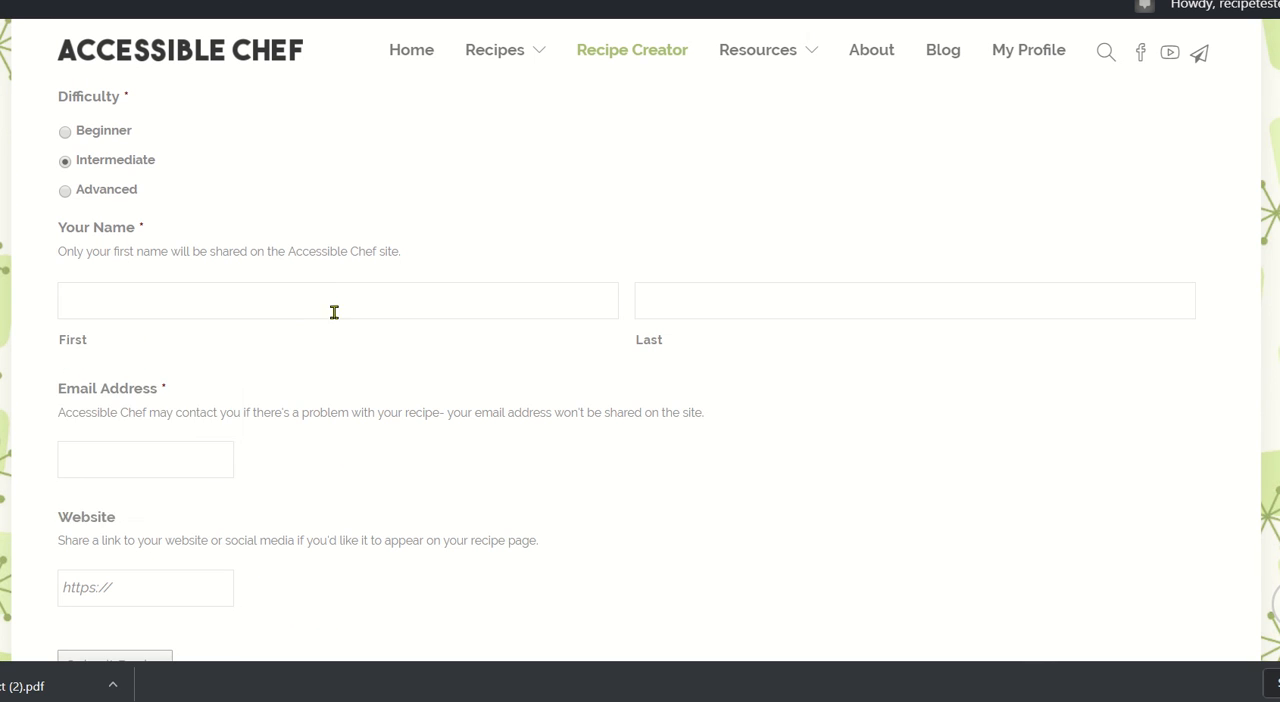
Fill in the submitter's first and last name under Your Name.
{"action": "left_click", "coordinate": [330, 292]}
{"action": "key", "text": "Tab"}
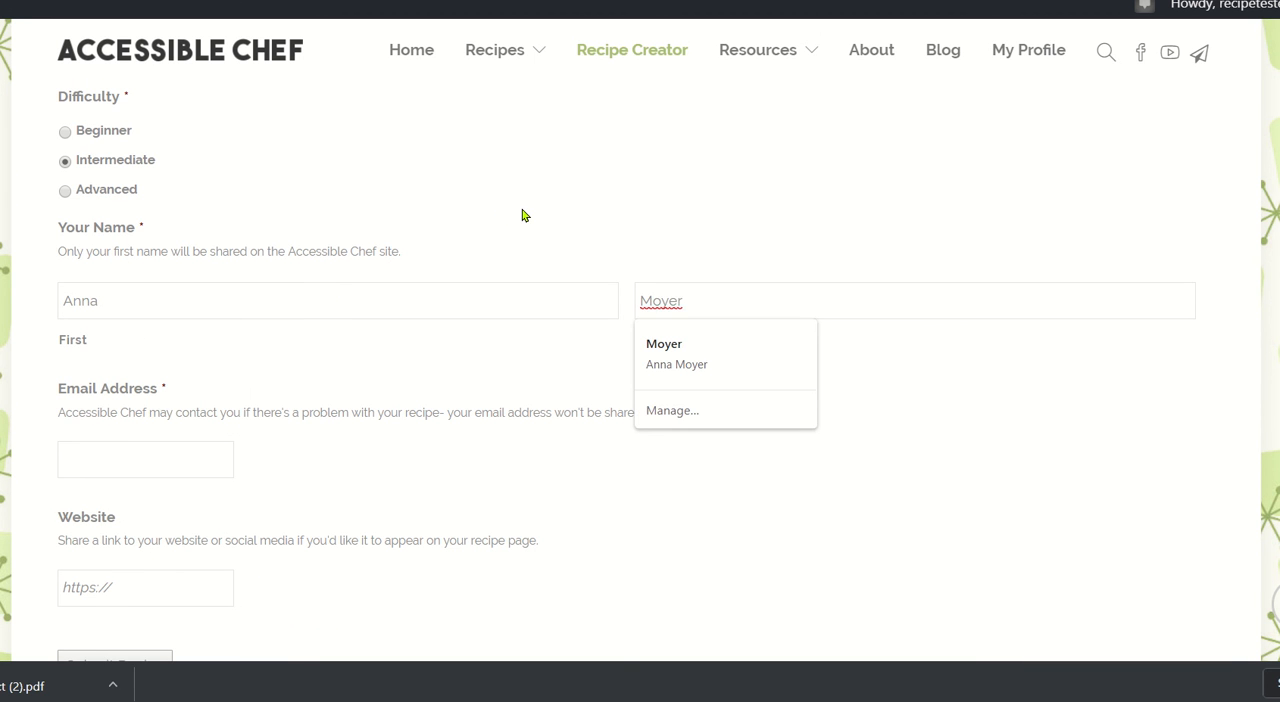
Fill in the submitter's email address, leave the website blank and submit the recipe.
{"action": "scroll", "coordinate": [522, 215], "scroll_direction": "down", "scroll_amount": 1}
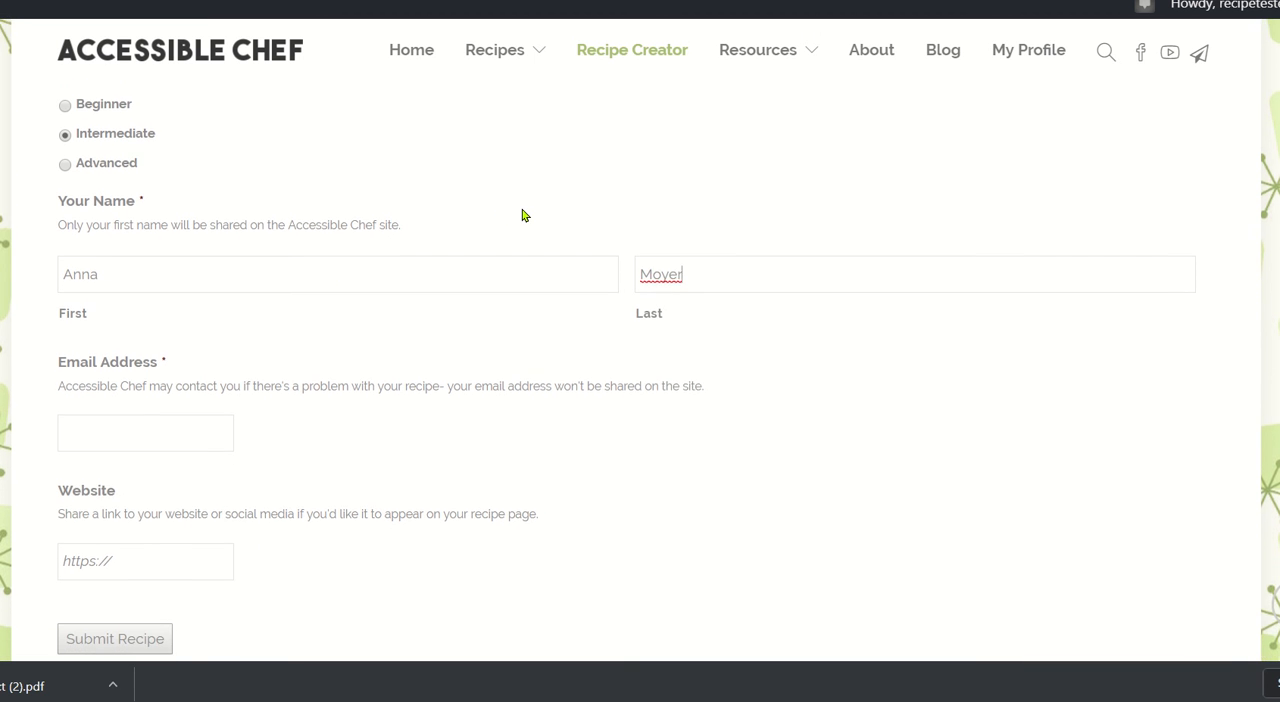
{"action": "scroll", "coordinate": [466, 335], "scroll_direction": "down", "scroll_amount": 1}
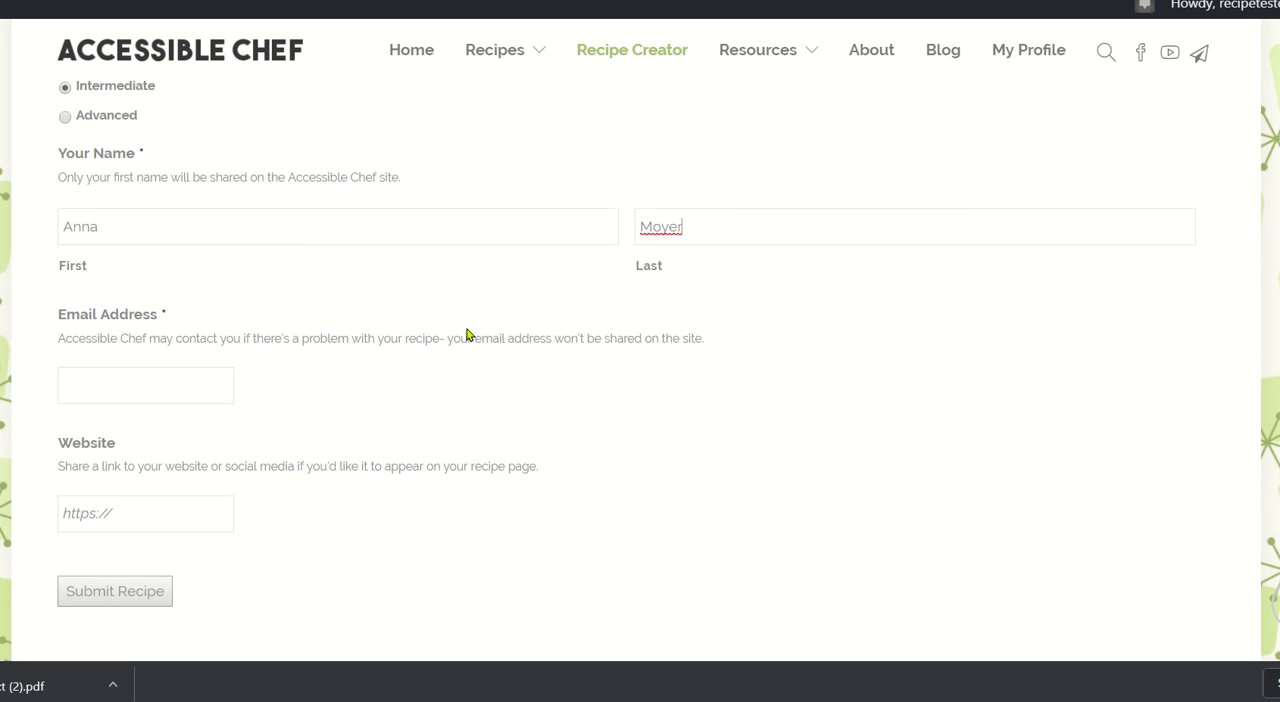
{"action": "scroll", "coordinate": [180, 320], "scroll_direction": "down", "scroll_amount": 2}
{"action": "left_click", "coordinate": [171, 309]}
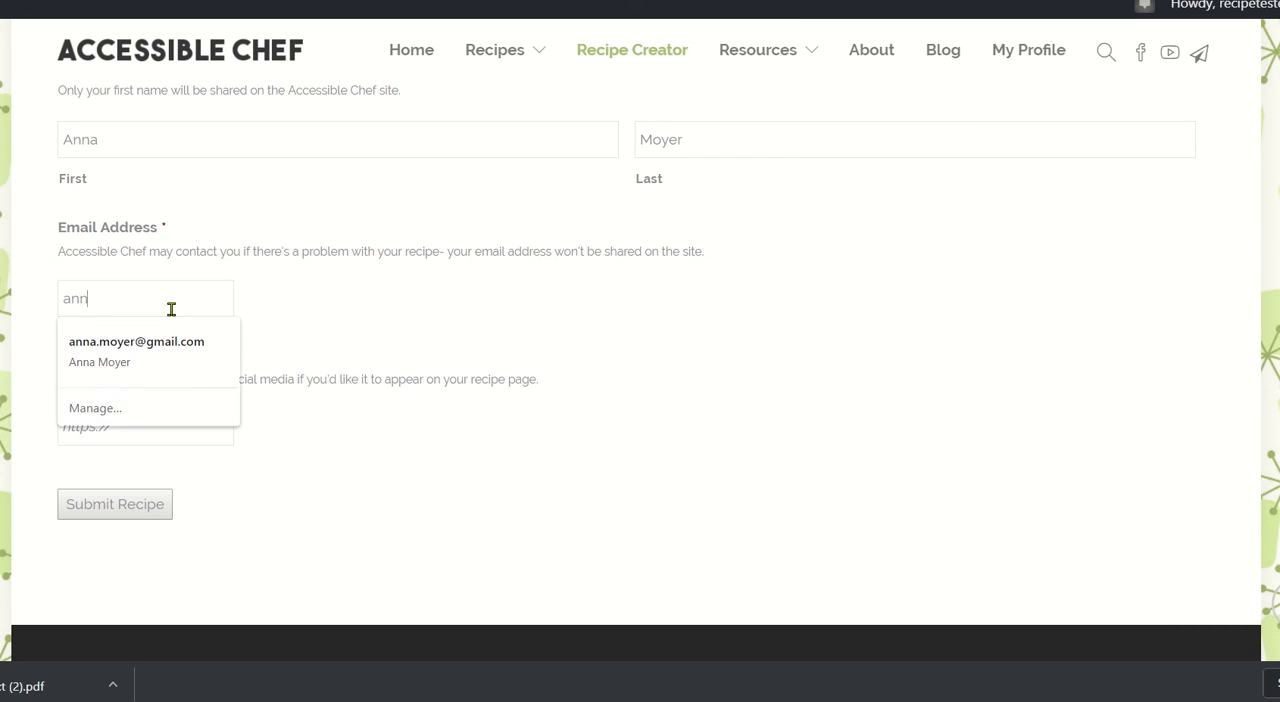
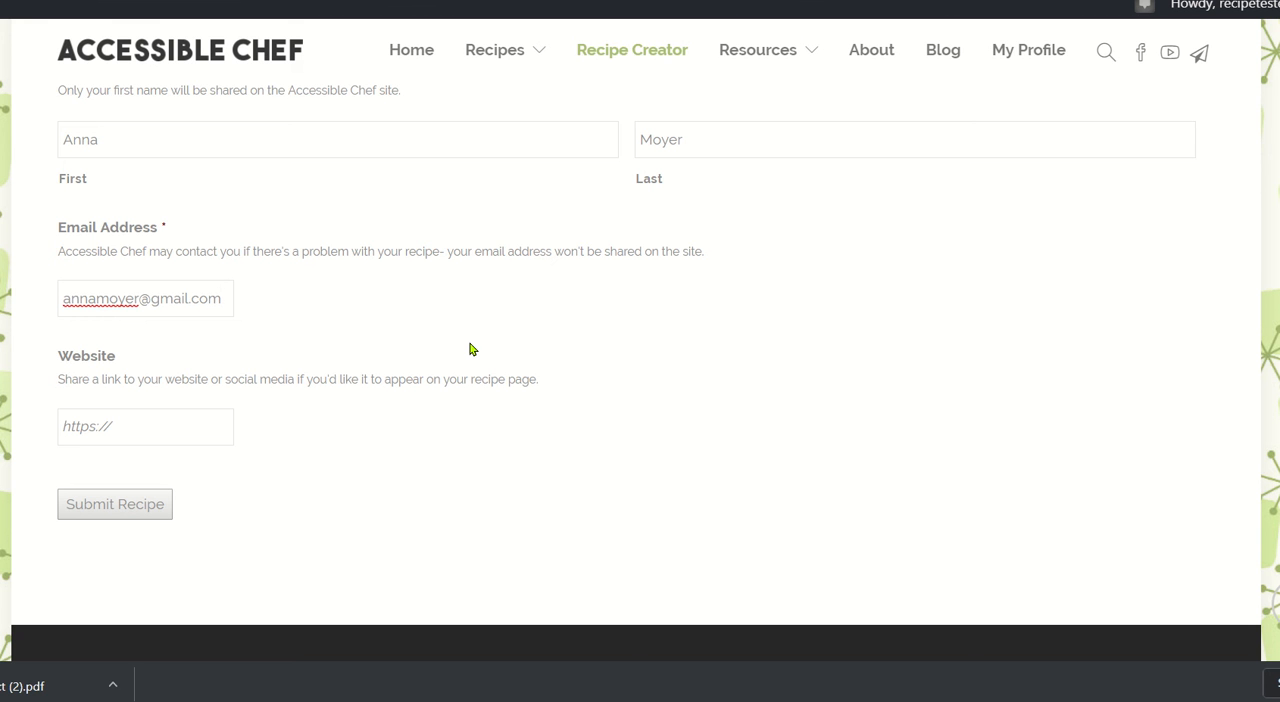
{"action": "scroll", "coordinate": [470, 348], "scroll_direction": "down", "scroll_amount": 1}
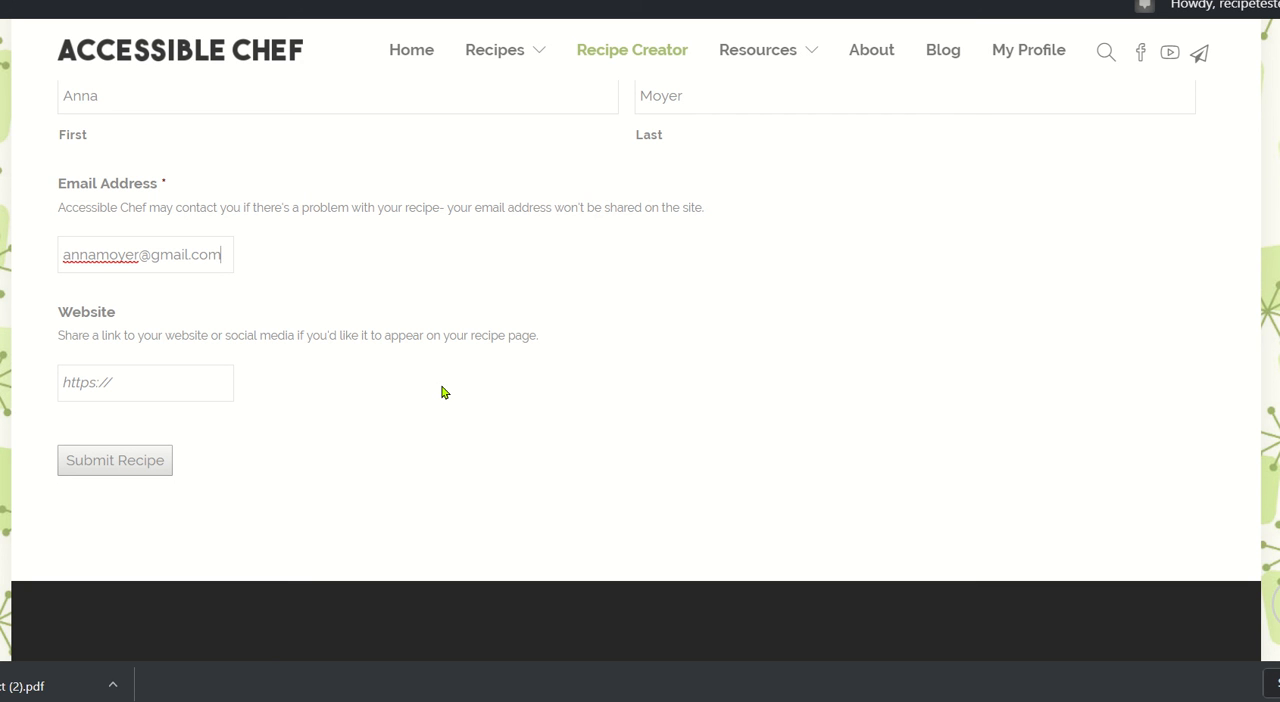
{"action": "left_click", "coordinate": [140, 455]}
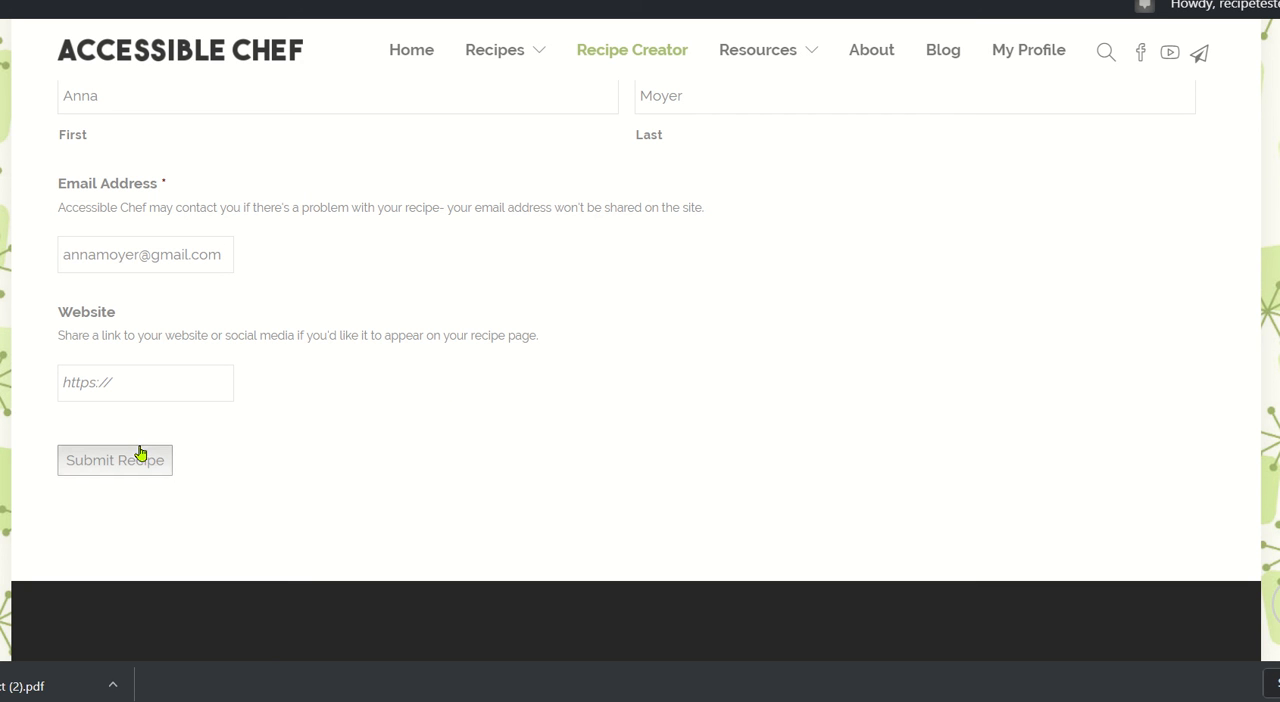